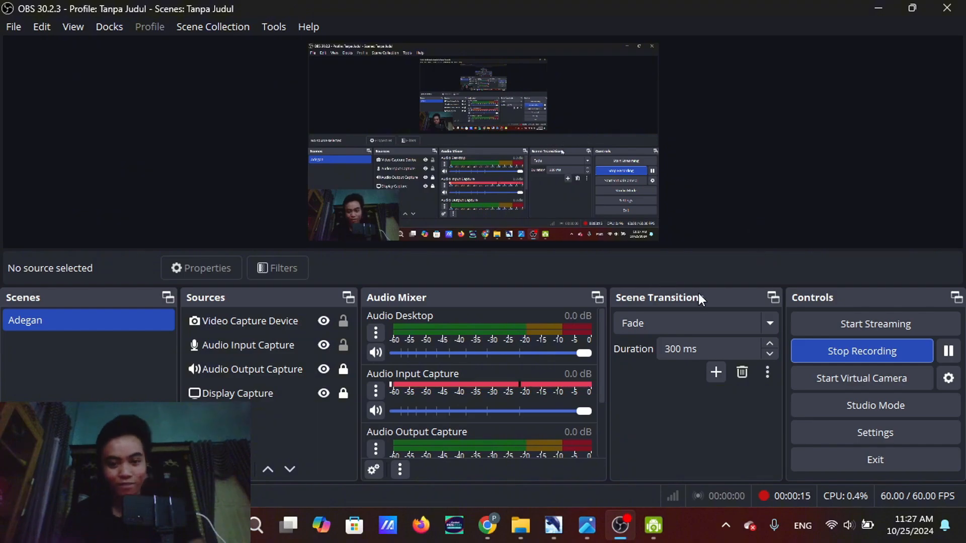
Review the ER diagram in Screenshot 2024-10-25 003525.png and switch to DBDesigner 4
click(886, 3)
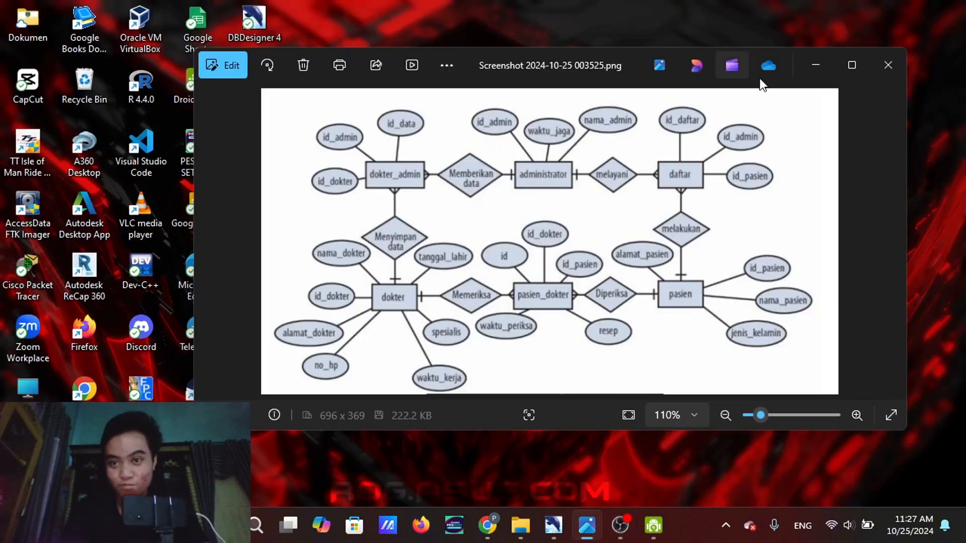
click(812, 67)
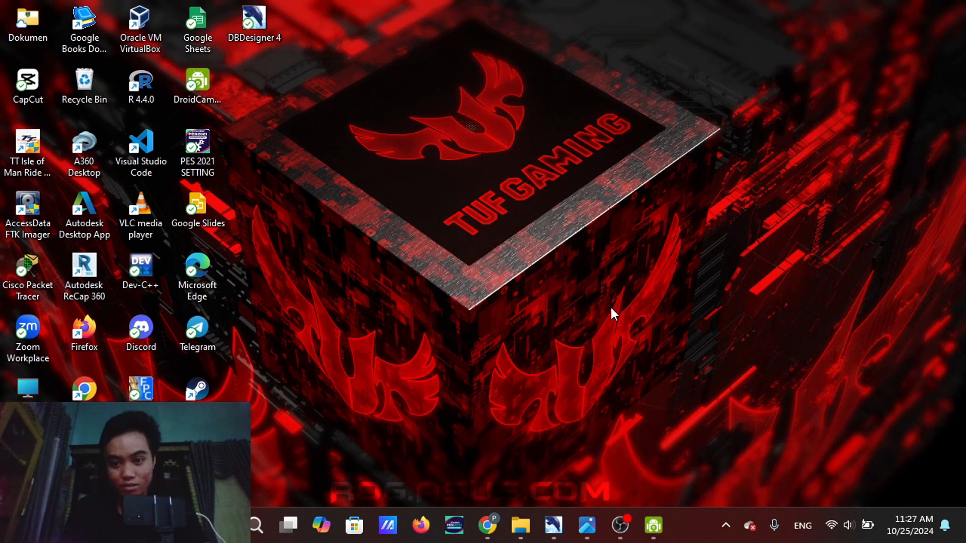
mouse_move(583, 533)
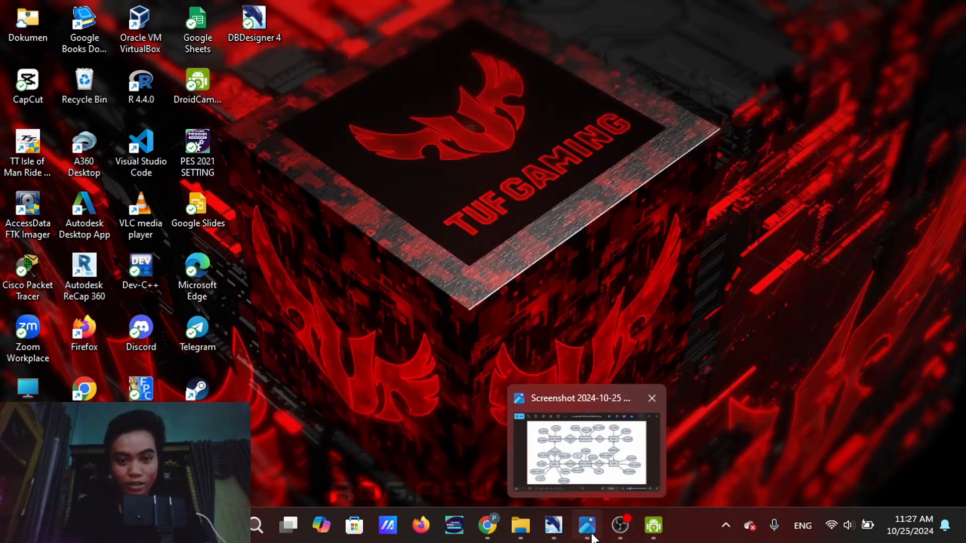
click(588, 461)
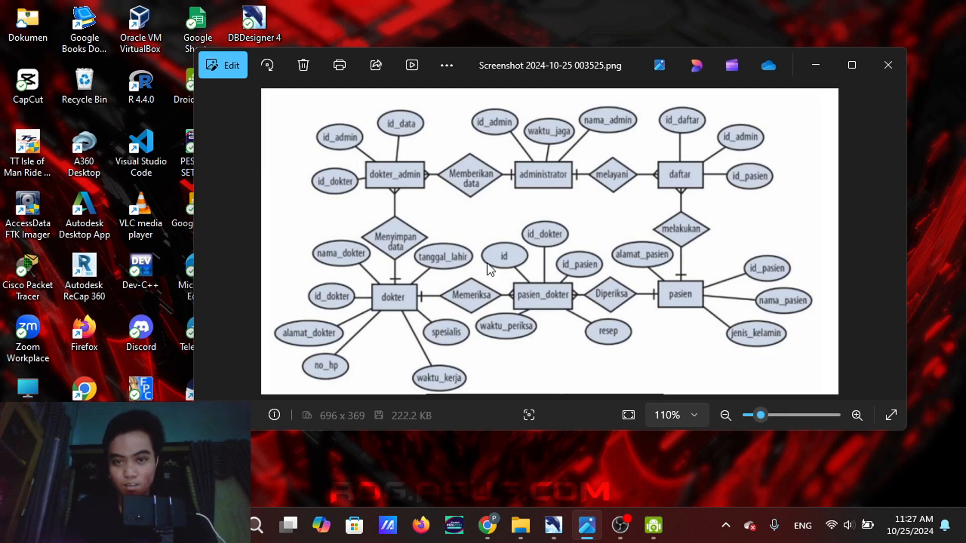
mouse_move(554, 525)
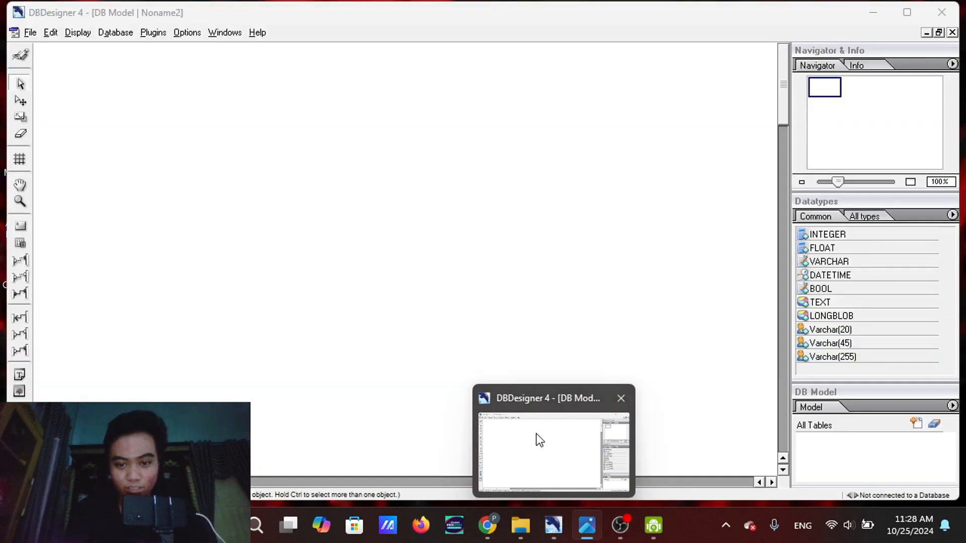
click(535, 433)
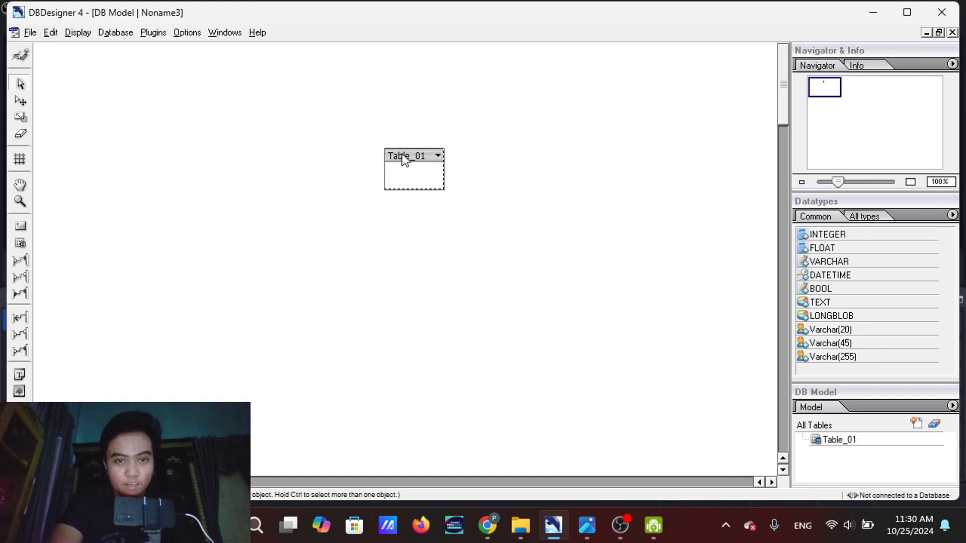
Erase Table_01 from the model and place a new empty table at about the same spot on the canvas
click(22, 133)
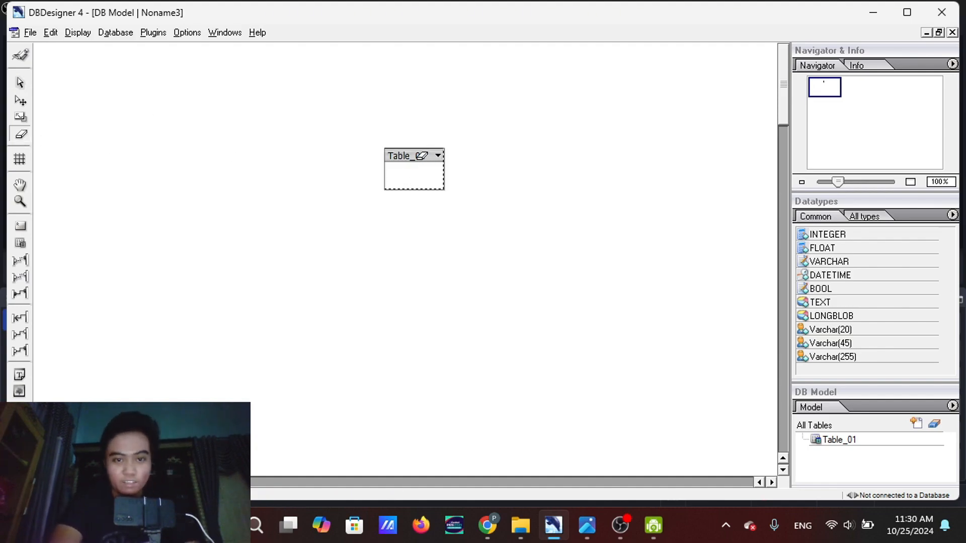
click(421, 155)
click(21, 244)
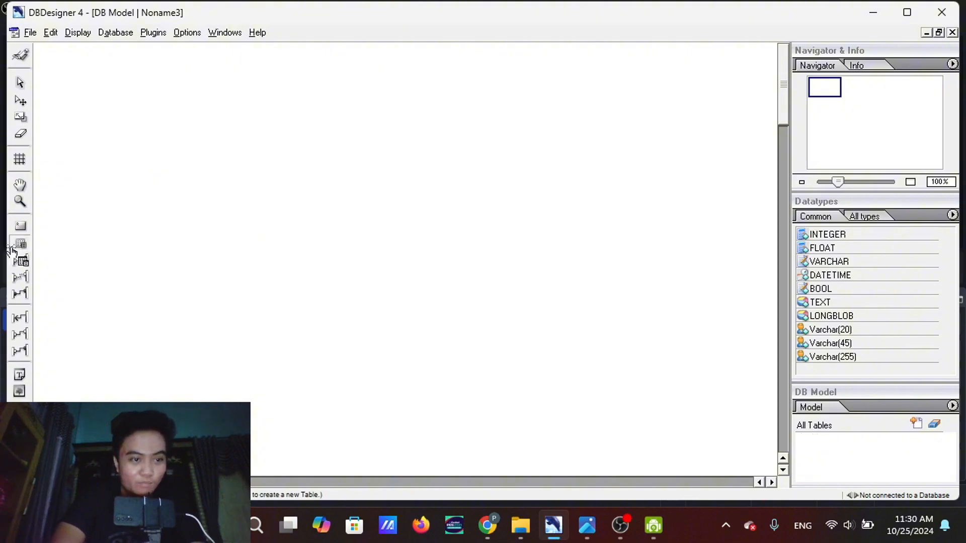
click(387, 156)
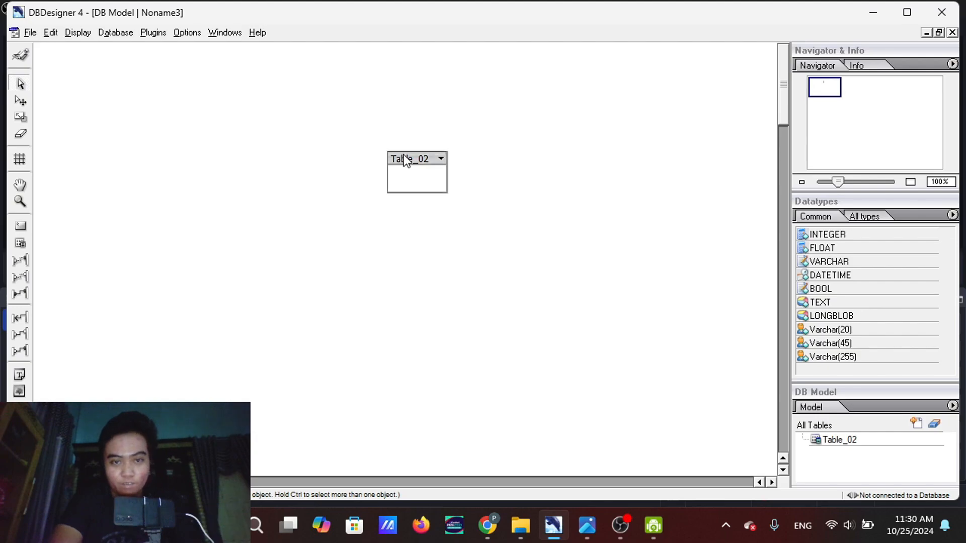
drag(404, 155, 390, 156)
Check the ER diagram screenshot and rename the new table as Administrator in the Table Editor
click(586, 525)
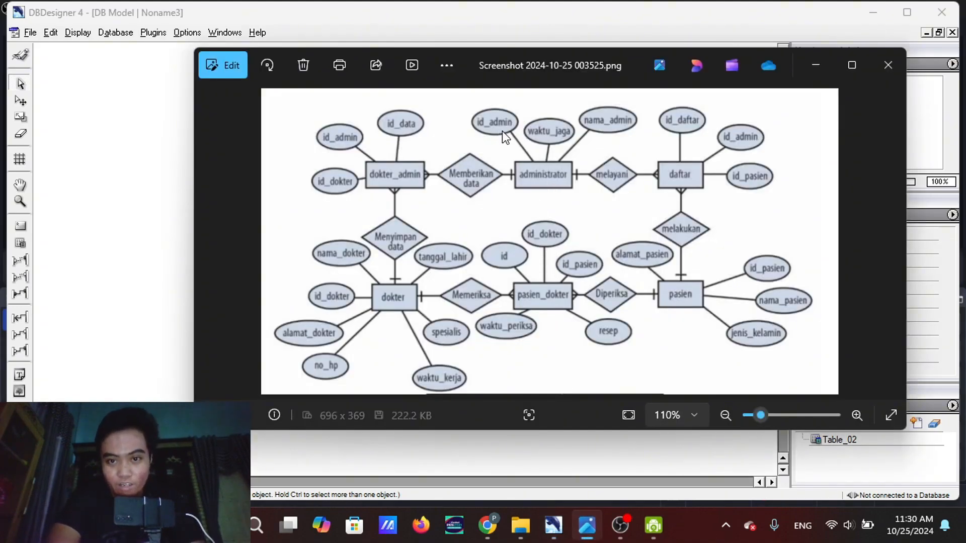
click(815, 65)
double_click(404, 158)
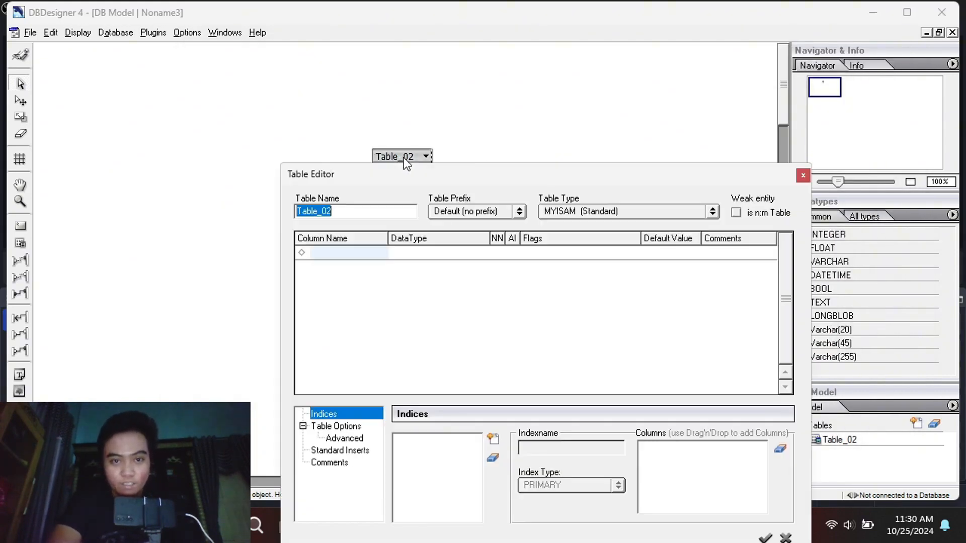
drag(341, 215, 284, 220)
text(Qd)
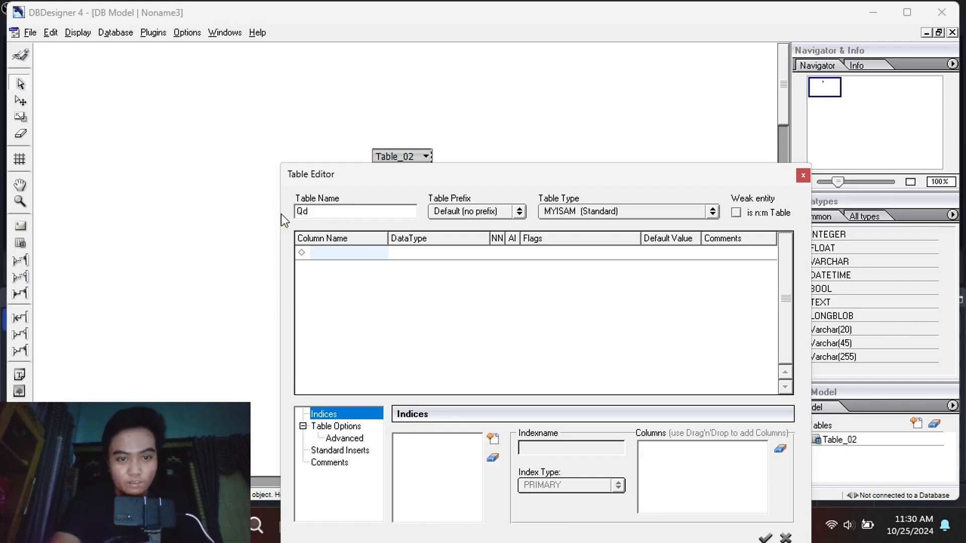
key(BackSpace)
key(BackSpace)
text(Administra)
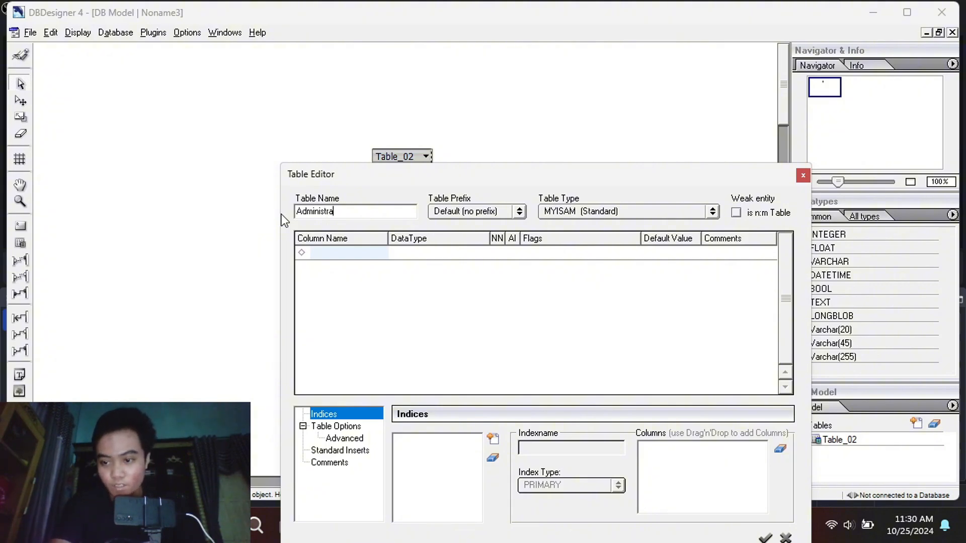
text(t)
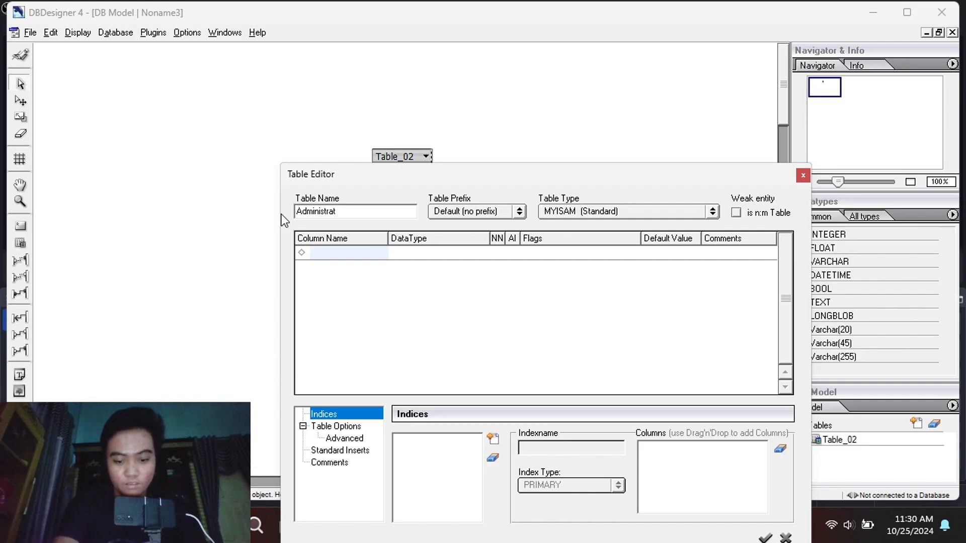
text(o)
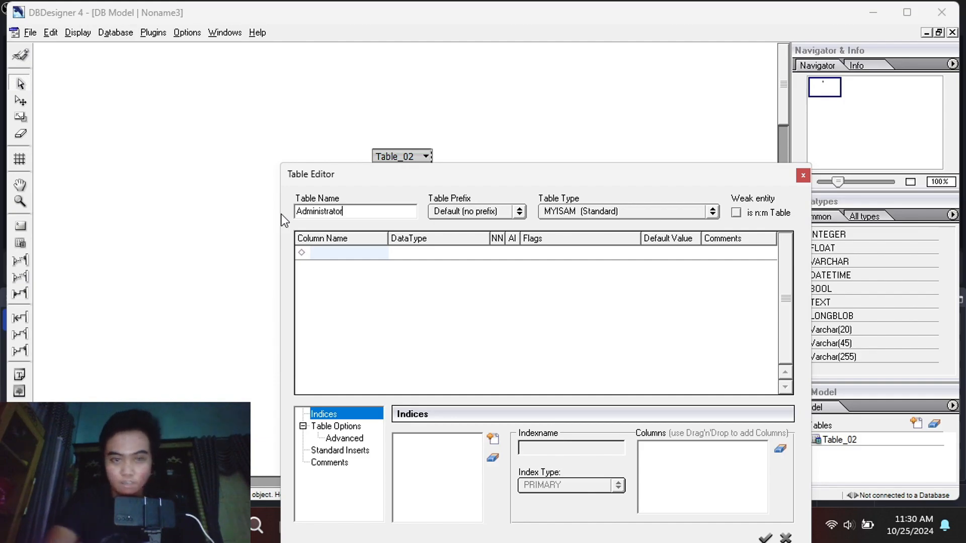
text(r)
Add a first column named id_admin with data type INTEGER to the Administrator table
click(360, 255)
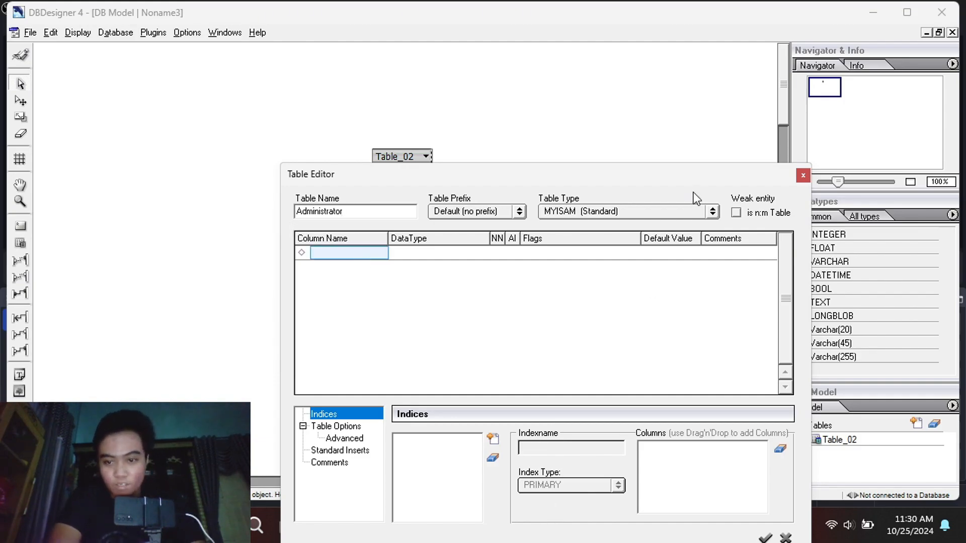
drag(657, 173, 585, 113)
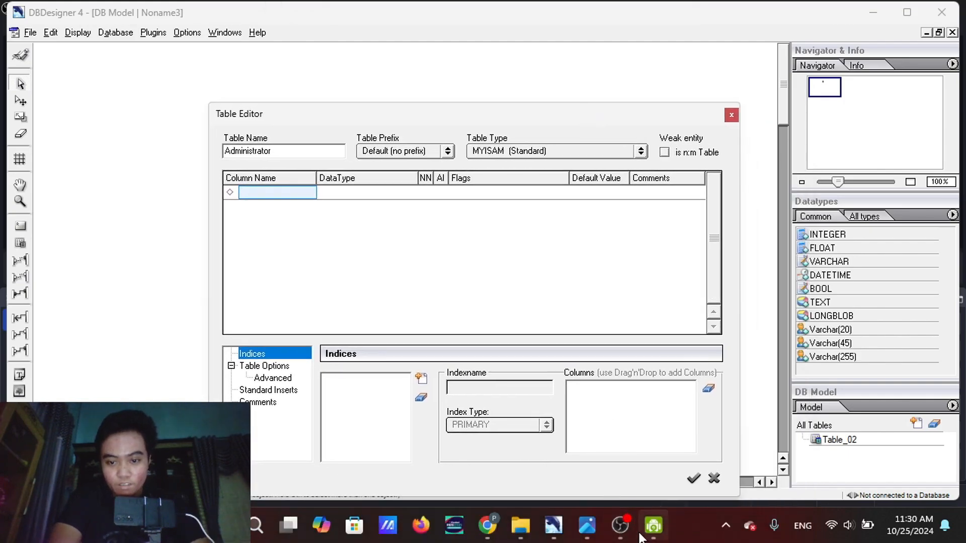
mouse_move(588, 528)
mouse_move(565, 433)
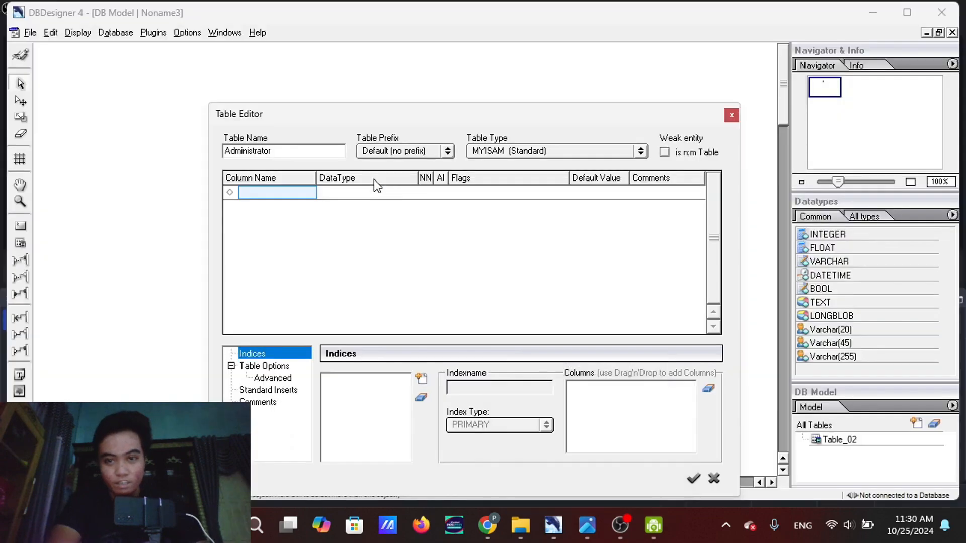
click(282, 151)
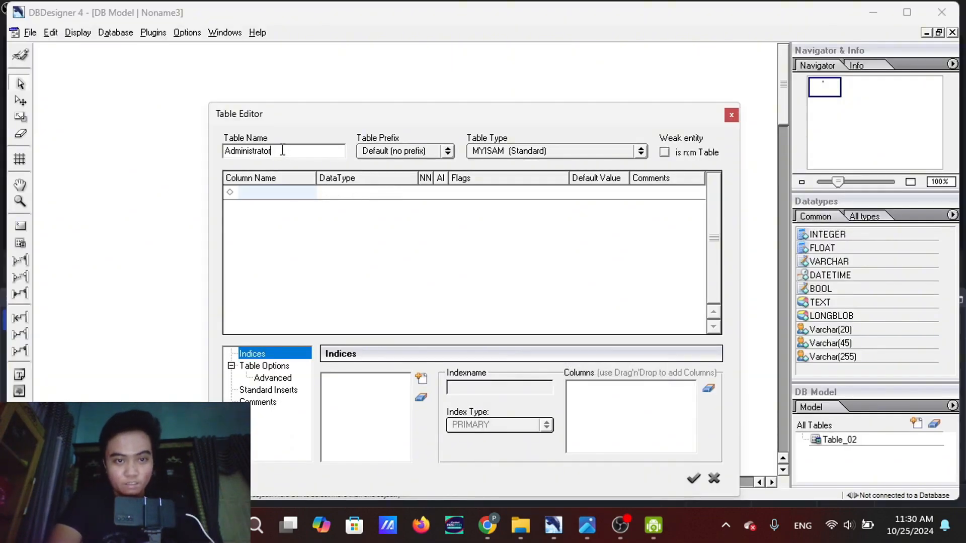
click(284, 194)
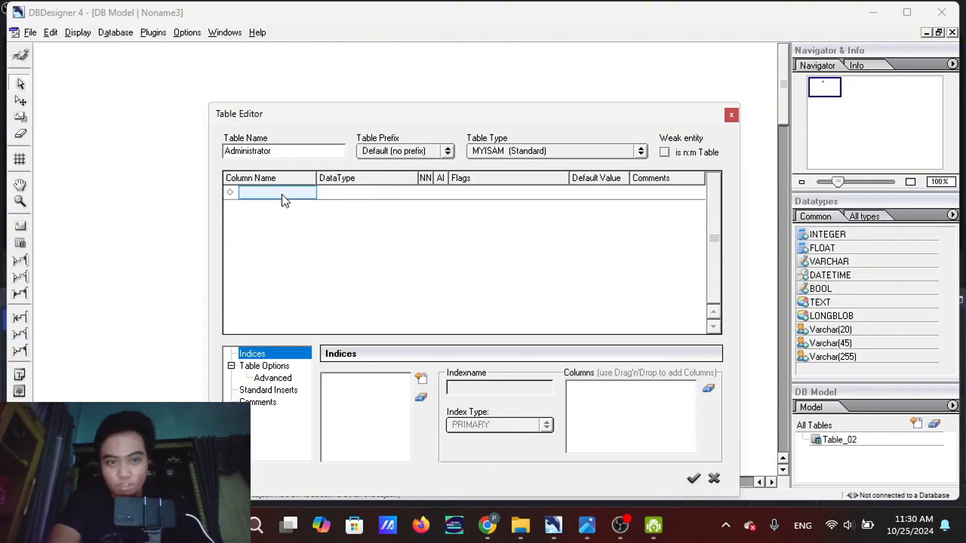
double_click(288, 193)
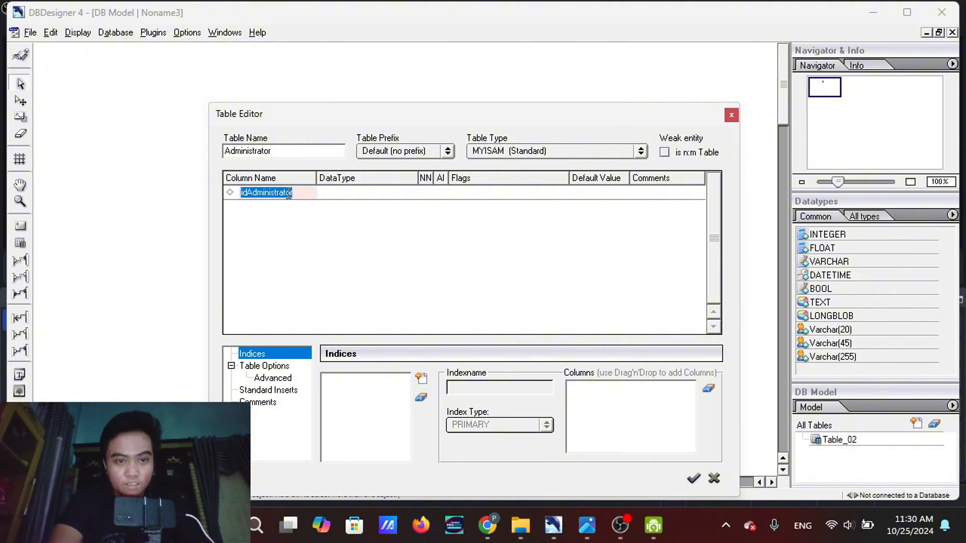
text(id)
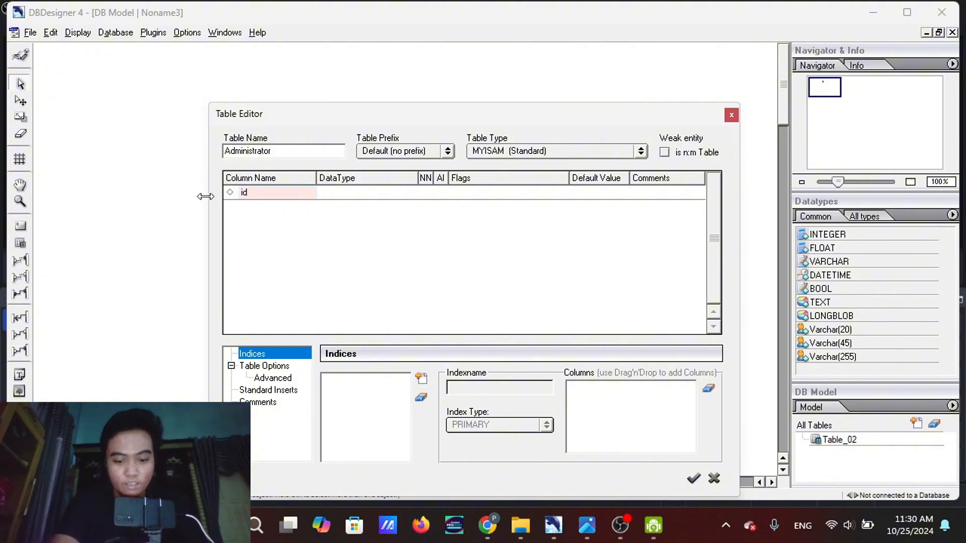
text(_admin)
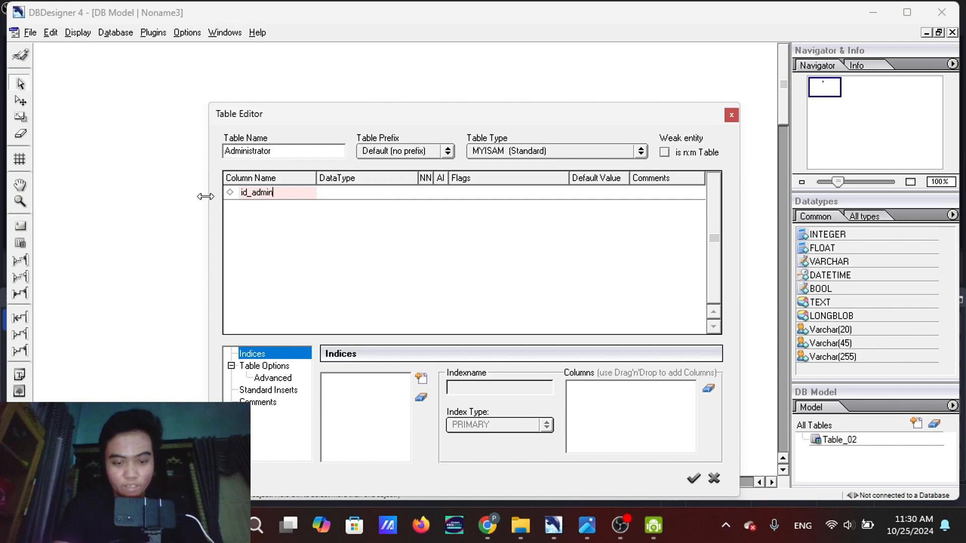
click(355, 198)
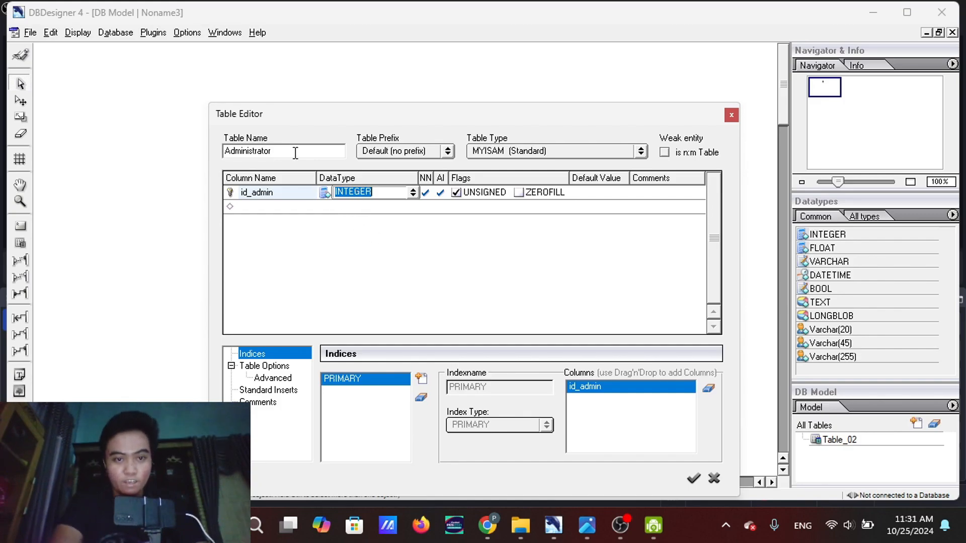
key(Return)
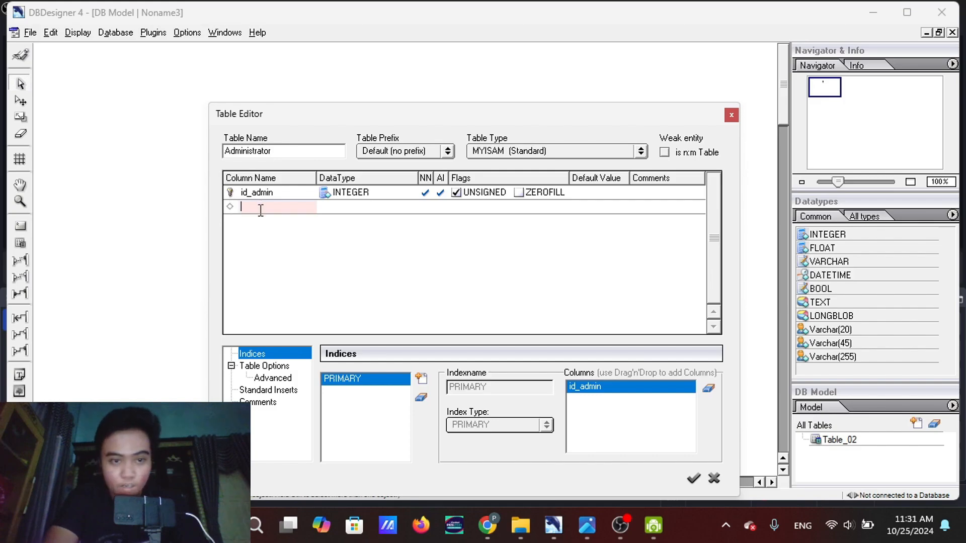
Enter nama_admin as the name of the second column in the Administrator table
text(nama_a)
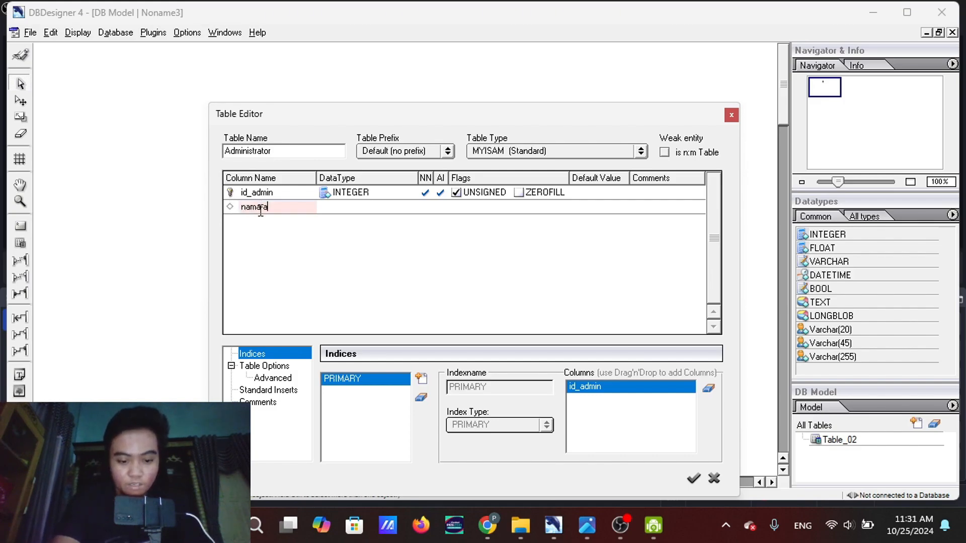
text(-admin)
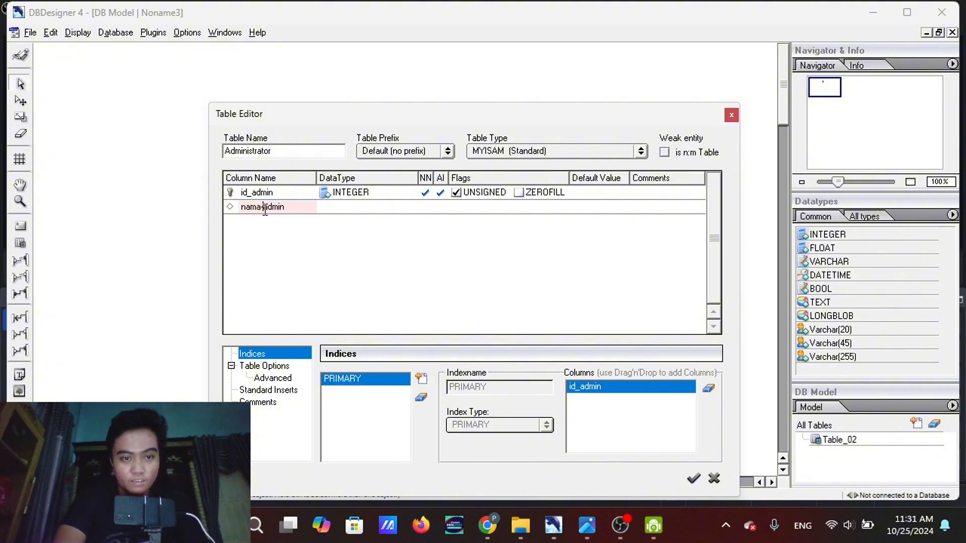
click(265, 207)
key(BackSpace)
text(_)
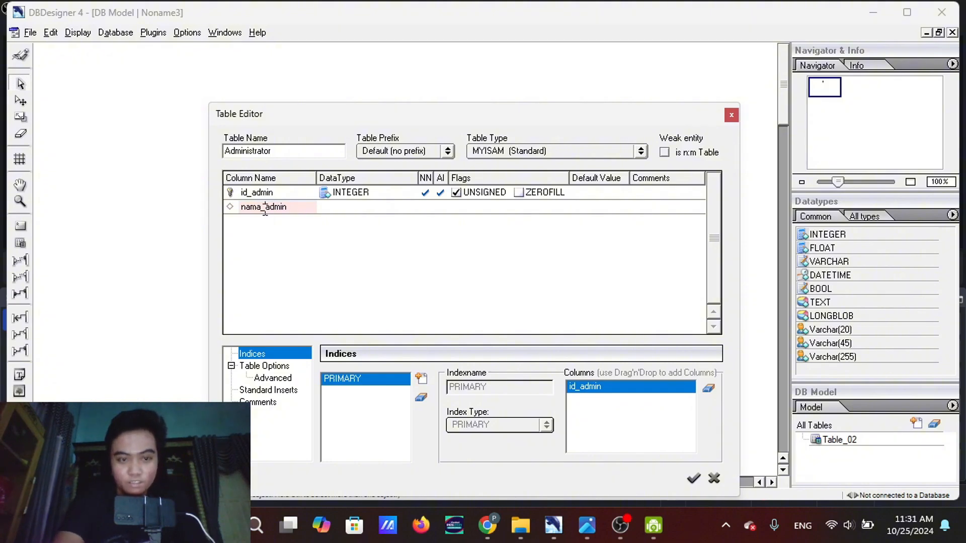
Set the data type of the nama_admin column to Varchar(255)
click(337, 209)
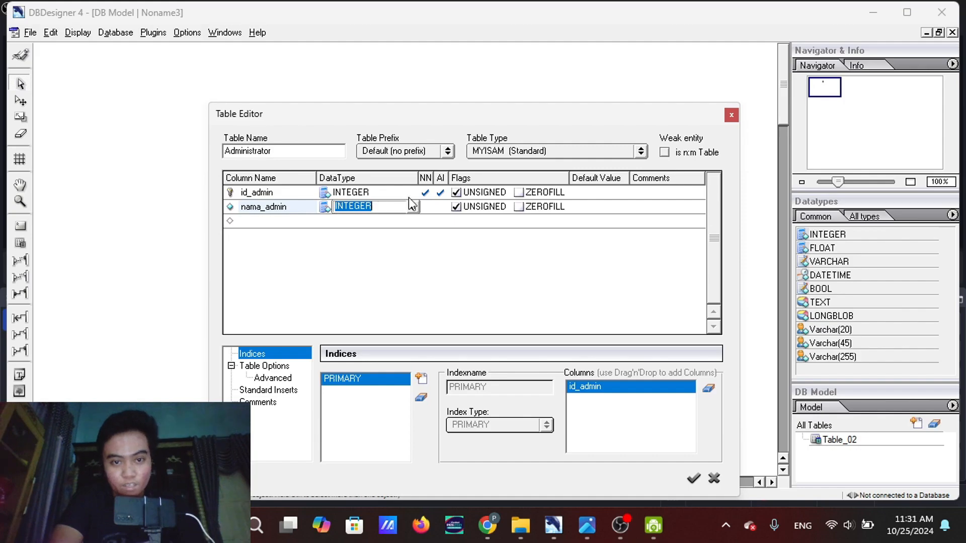
click(411, 206)
text(var)
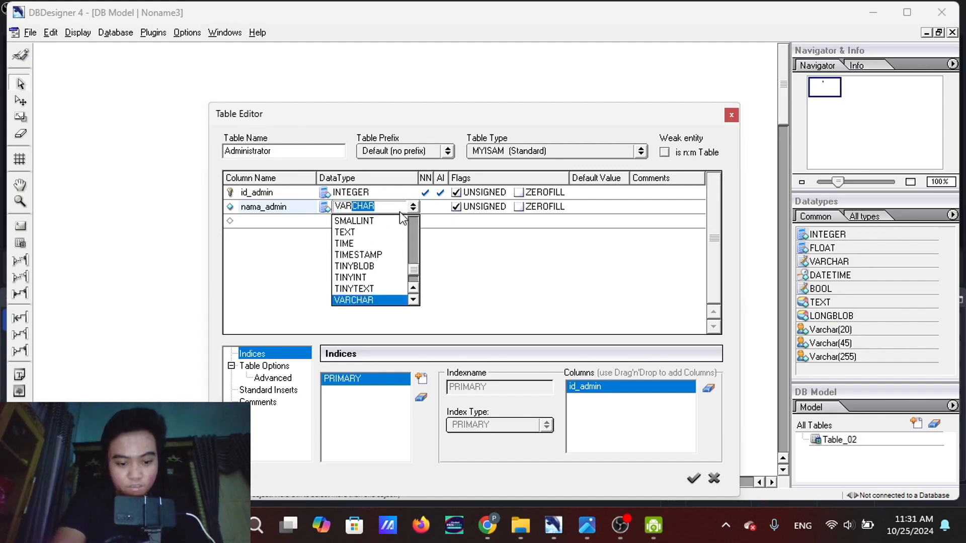
click(379, 316)
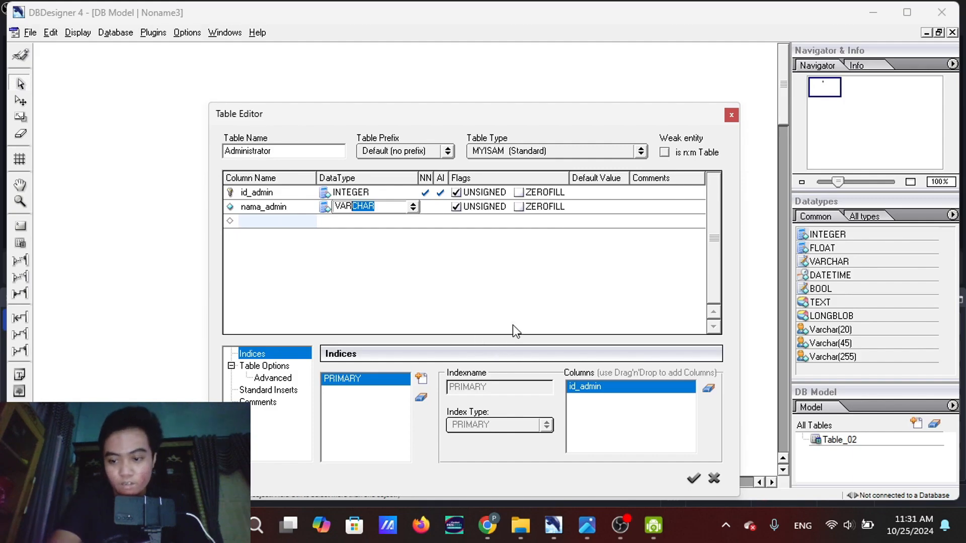
click(413, 206)
scroll(372, 261, down, 5)
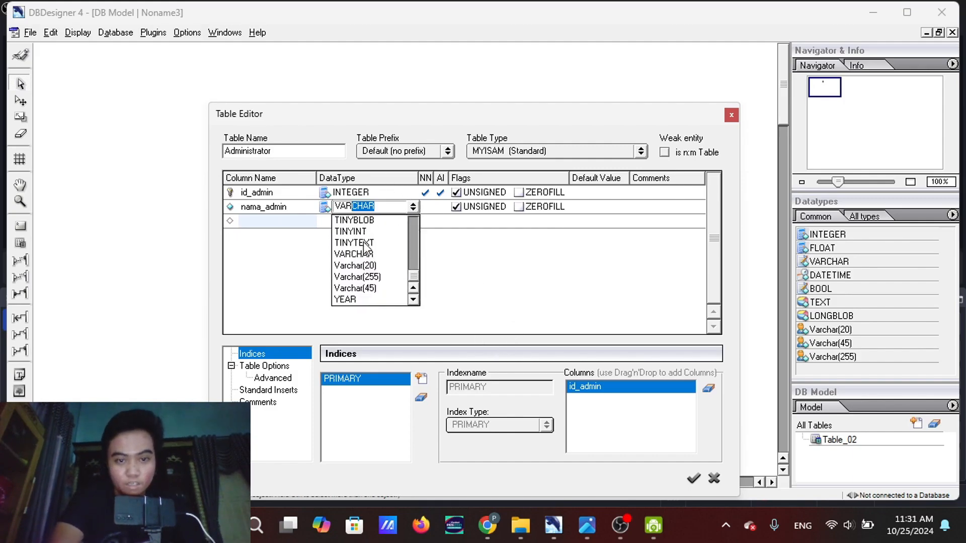
click(367, 277)
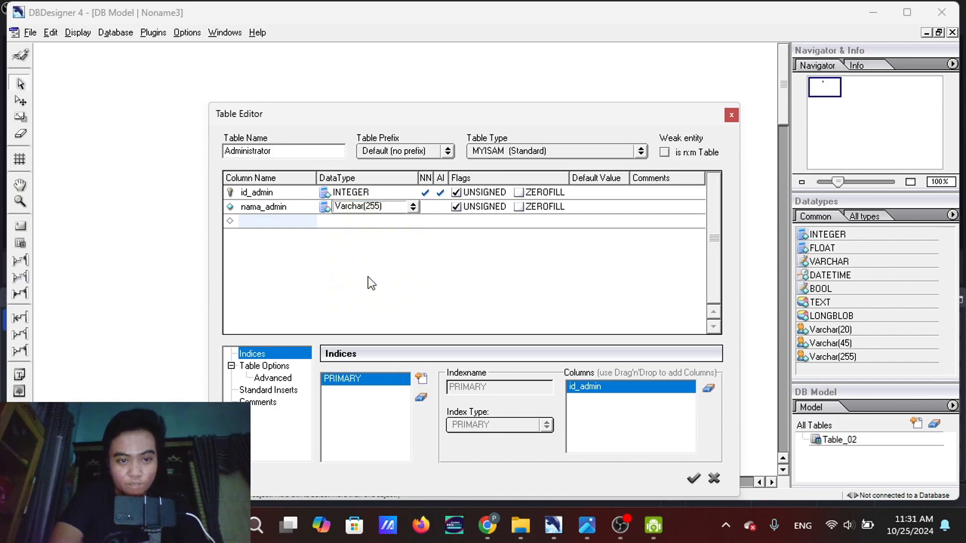
click(342, 223)
Check the ER diagram preview and enter waktu_jaga as the name of the third column in the Administrator table
click(279, 221)
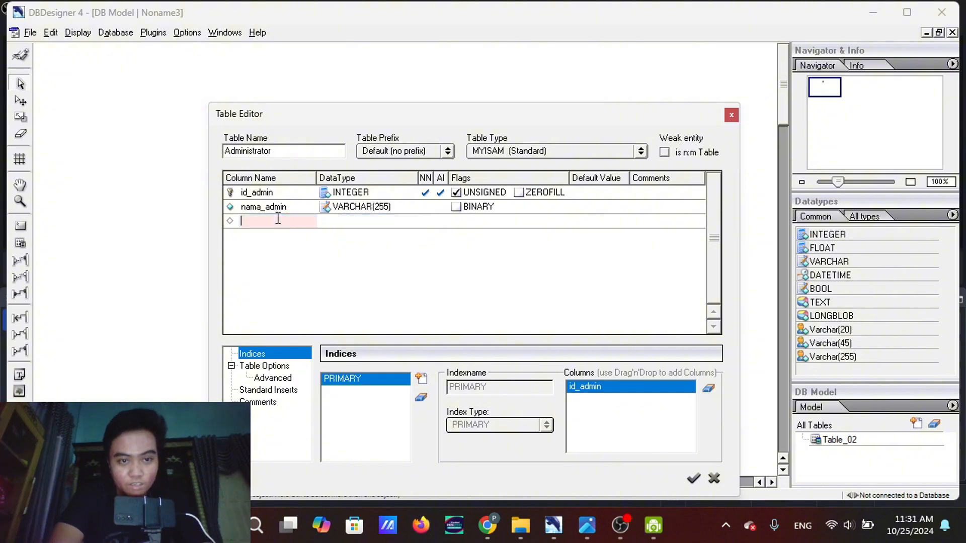
mouse_move(588, 525)
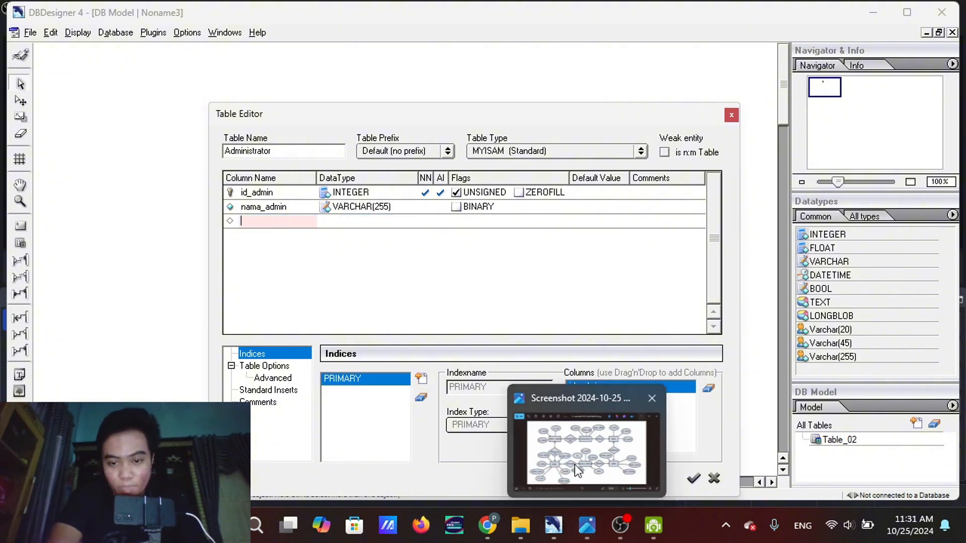
mouse_move(576, 465)
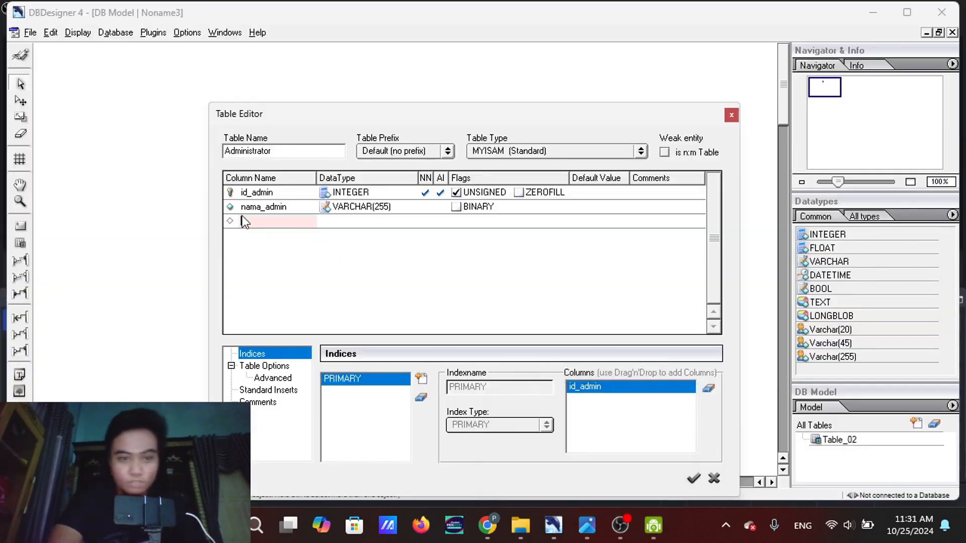
text(waktu)
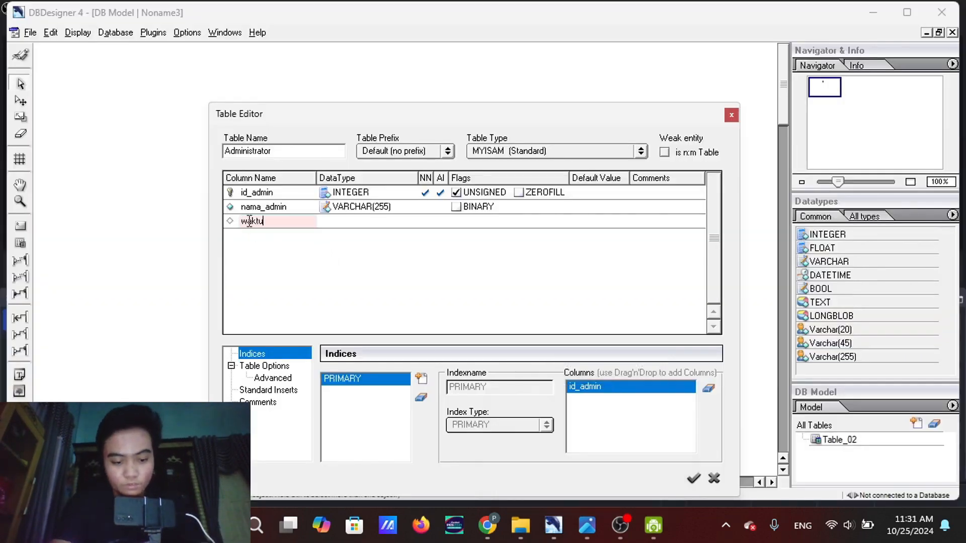
text(_jaga)
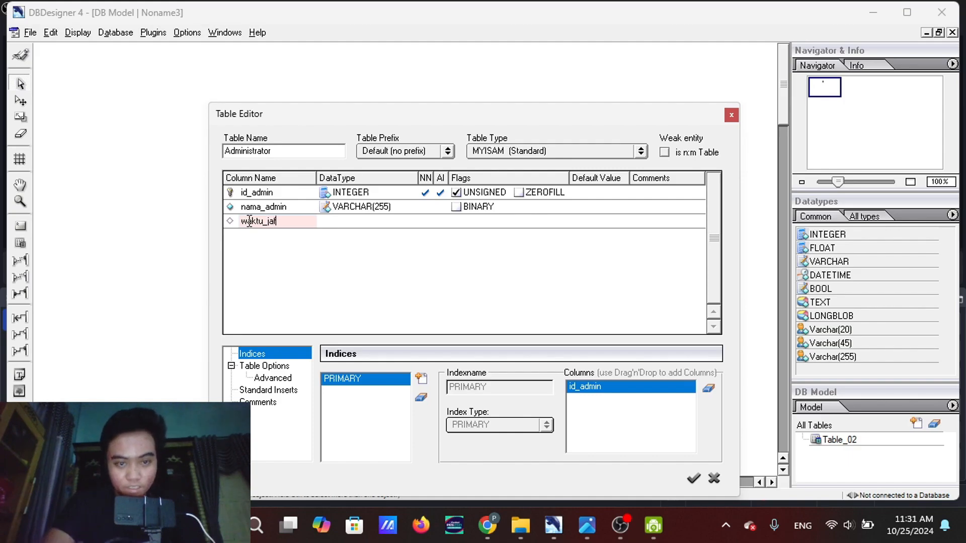
Set the data type of the waktu_jaga column to TIME and save the Administrator table
click(360, 221)
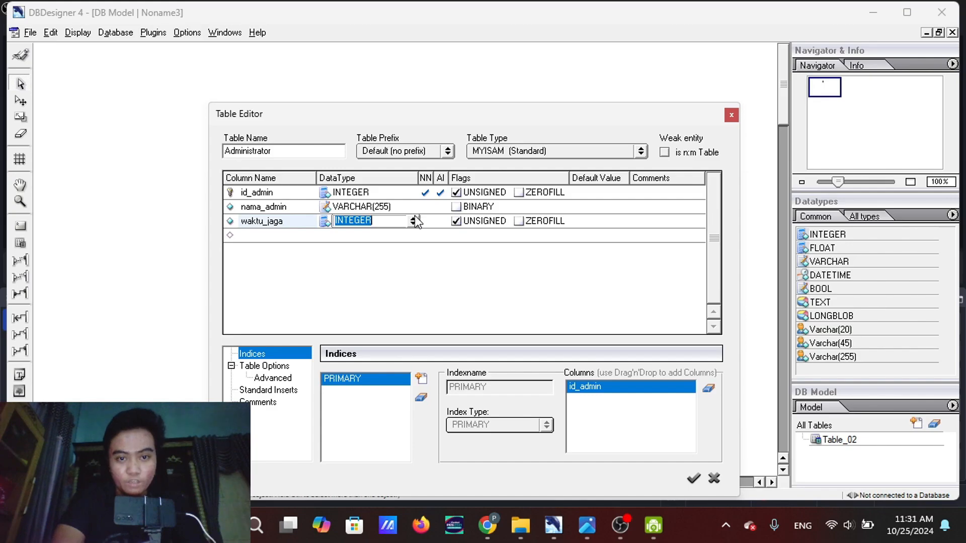
click(413, 221)
scroll(377, 262, down, 5)
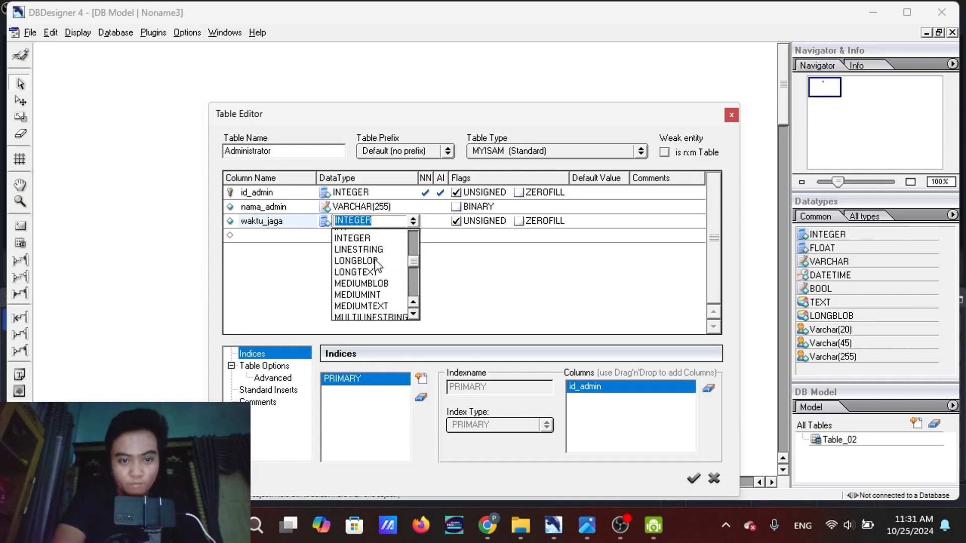
scroll(375, 261, down, 4)
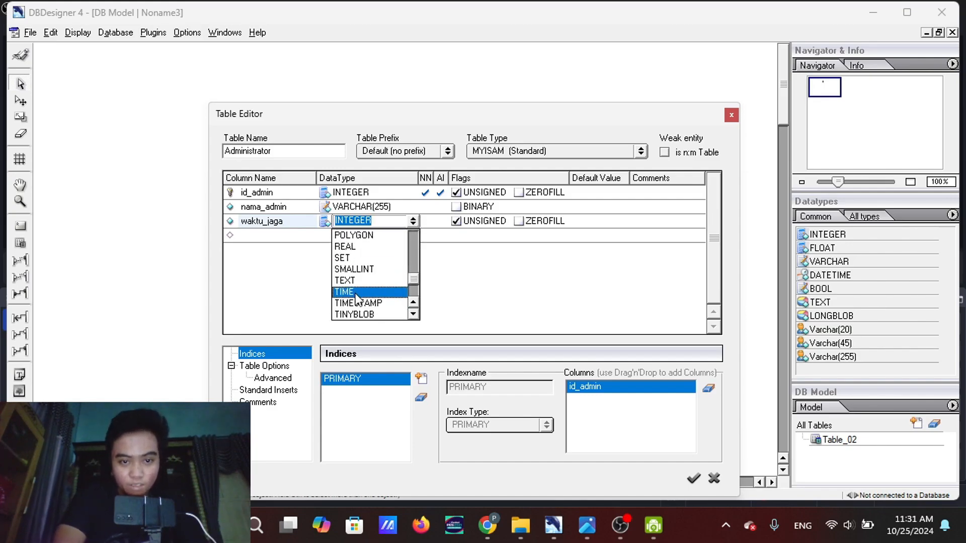
click(357, 294)
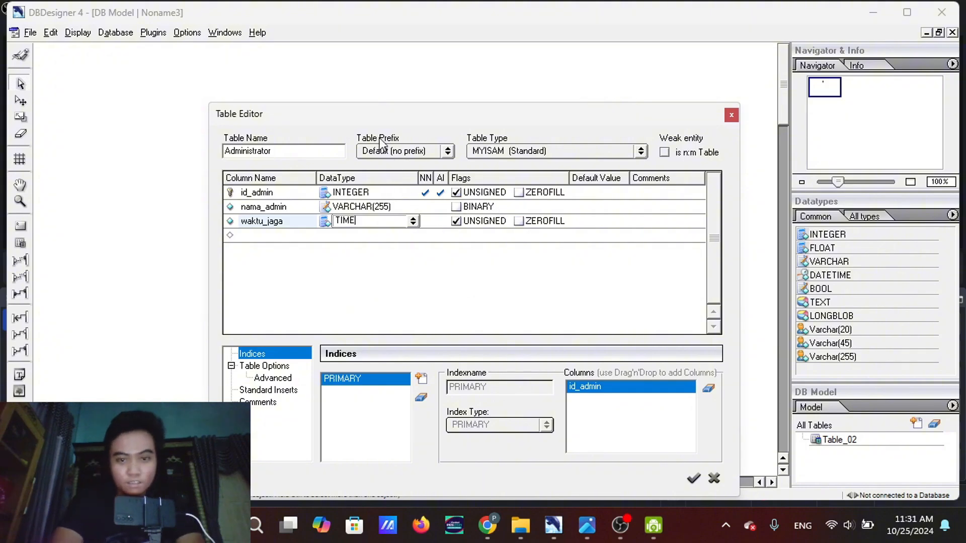
click(694, 479)
Shift the Administrator table slightly on the canvas and place one new table on each side of it
drag(426, 161, 411, 151)
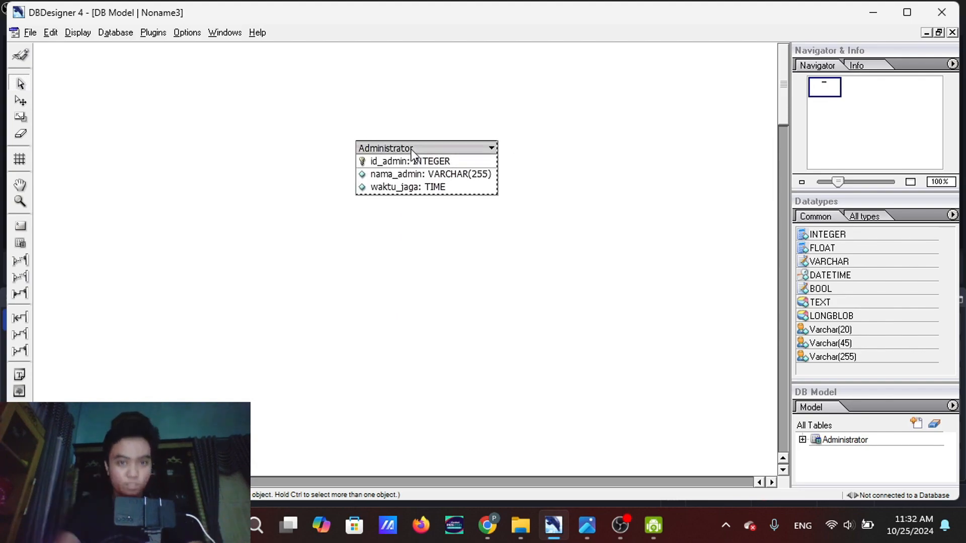
click(21, 244)
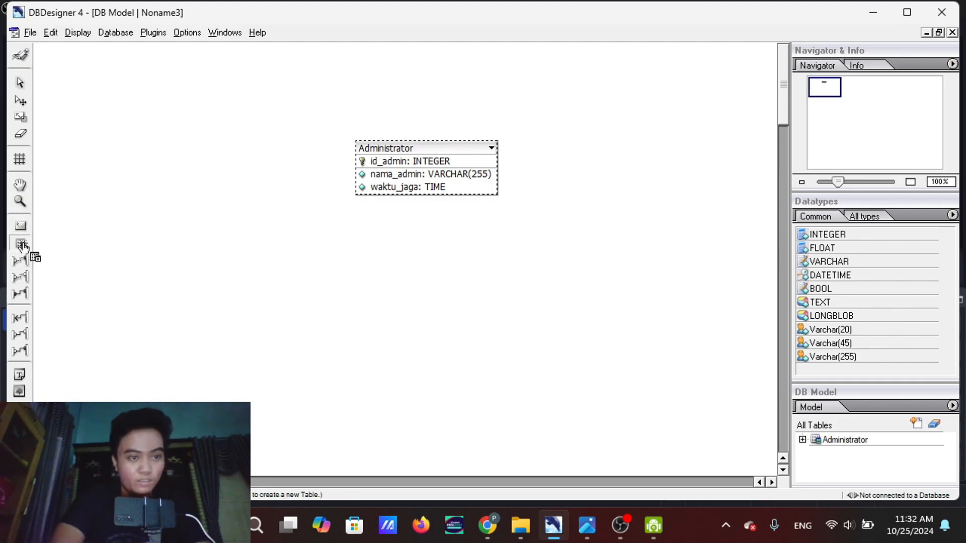
click(158, 159)
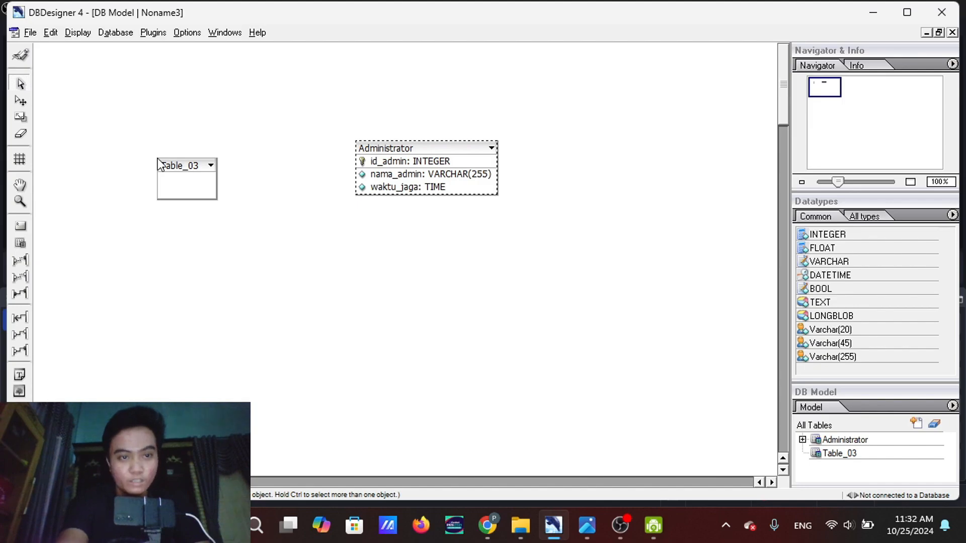
click(21, 243)
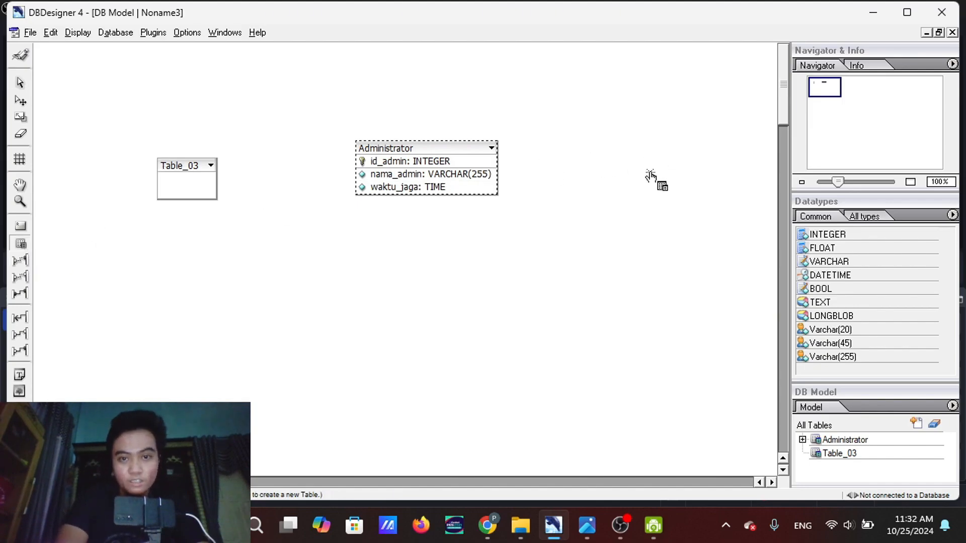
click(648, 172)
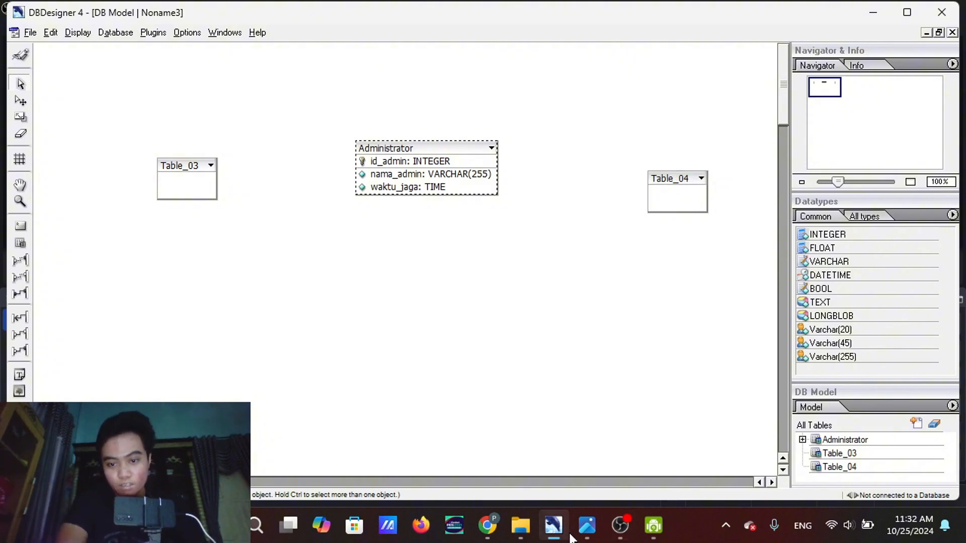
Check the ER diagram screenshot and move the new table right of Administrator slightly up, roughly level with it
mouse_move(578, 421)
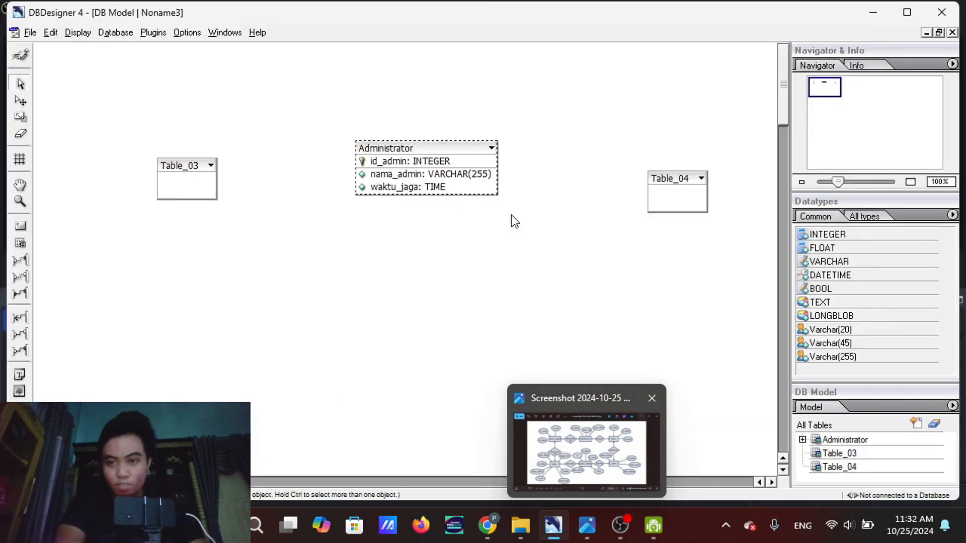
click(587, 525)
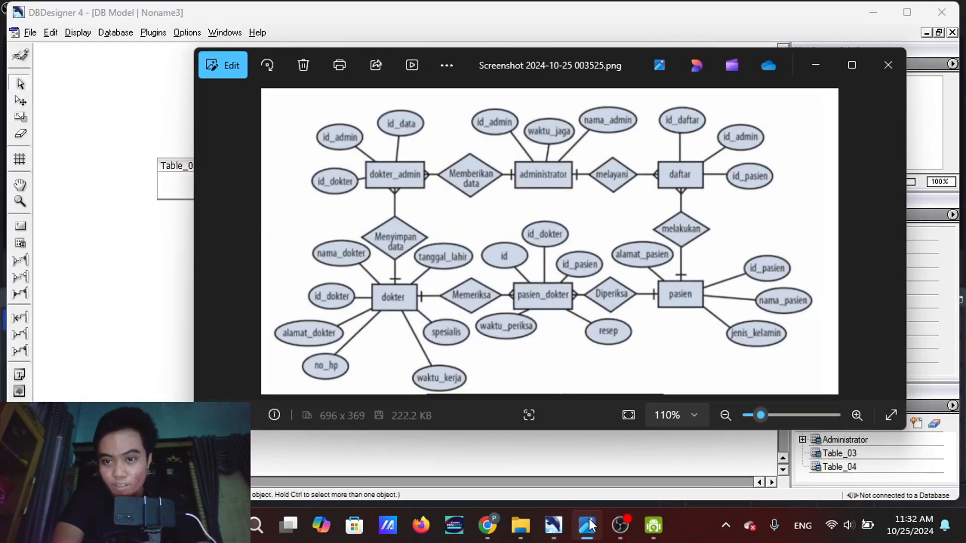
click(812, 62)
drag(666, 180, 654, 164)
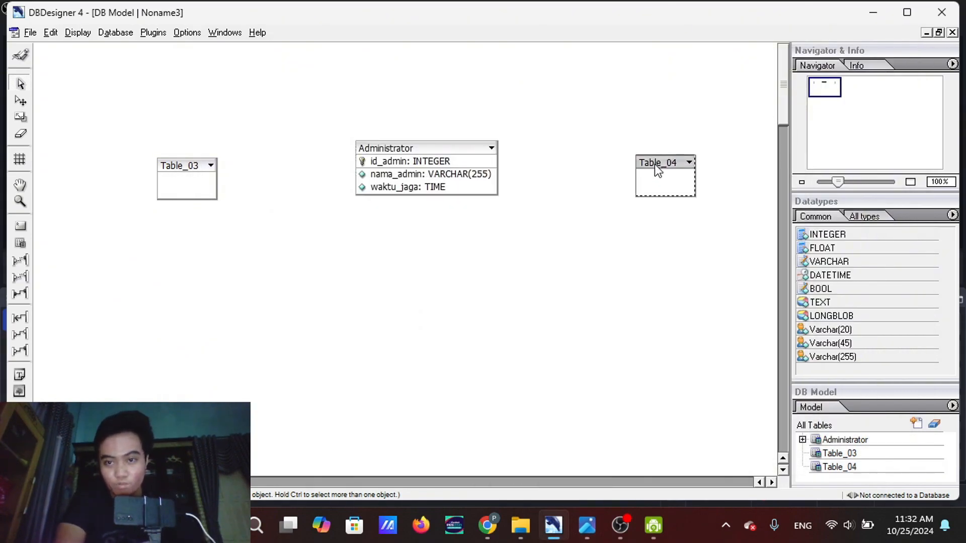
Rename the new table right of Administrator as Daftar in the Table Editor
double_click(654, 164)
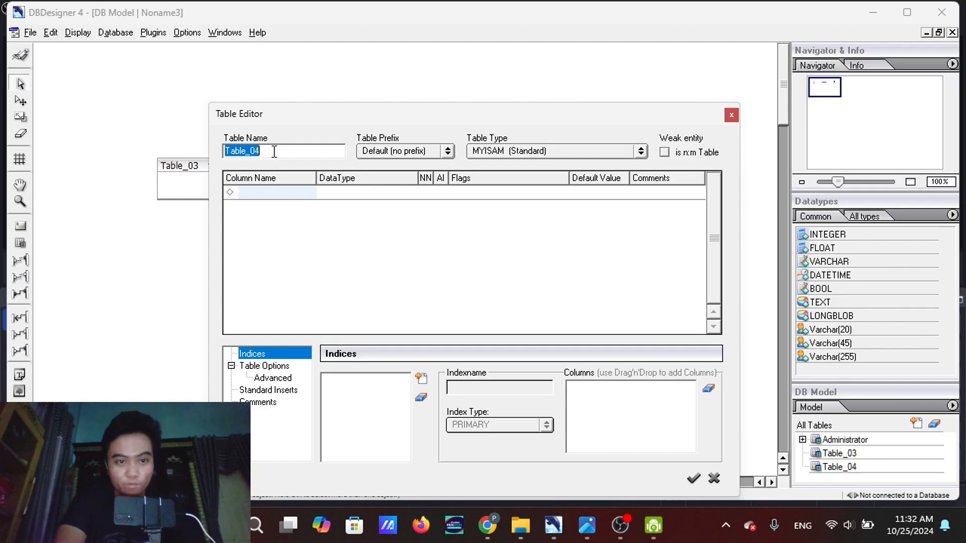
text(Dafytar)
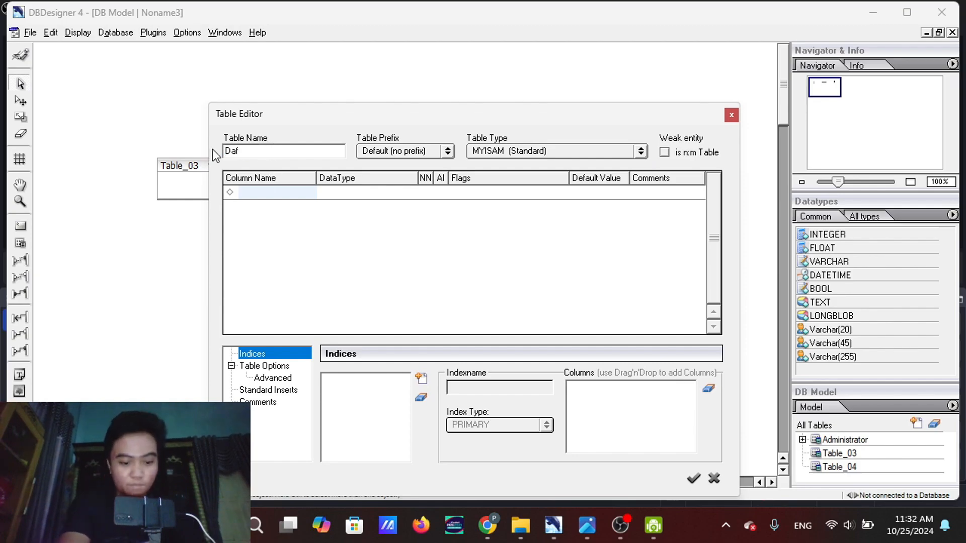
key(BackSpace)
key(BackSpace)
key(BackSpace)
key(BackSpace)
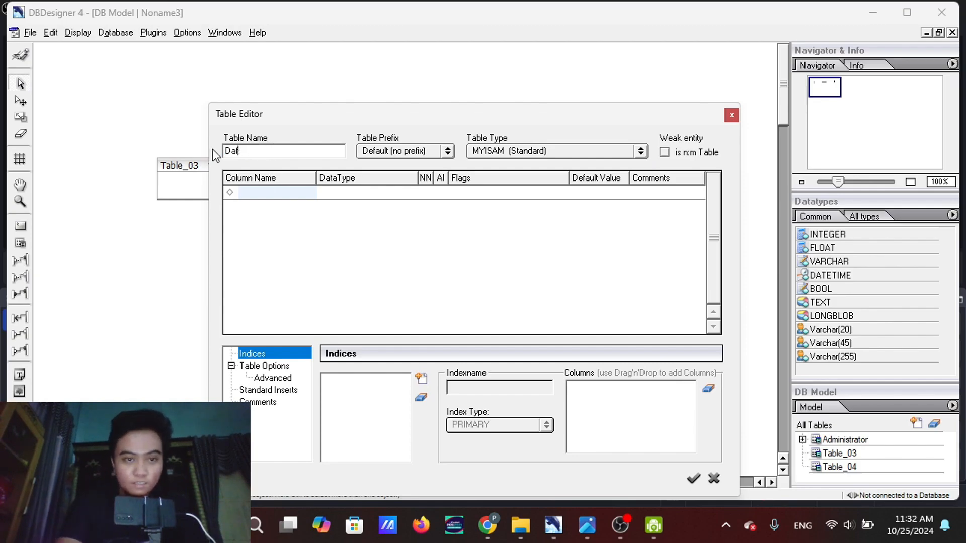
text(tar)
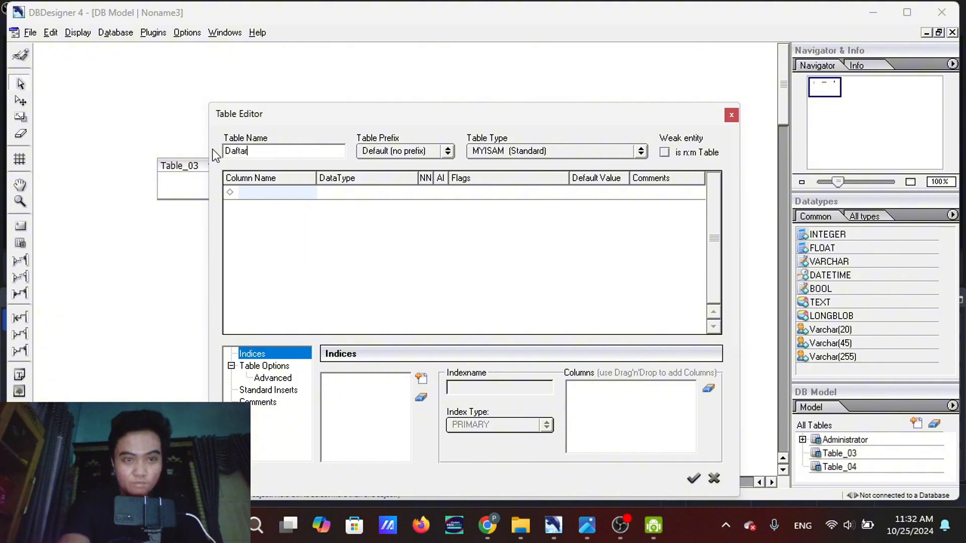
Check the ER diagram preview and add a first column named id_daftar with data type INTEGER to the Daftar table
click(273, 195)
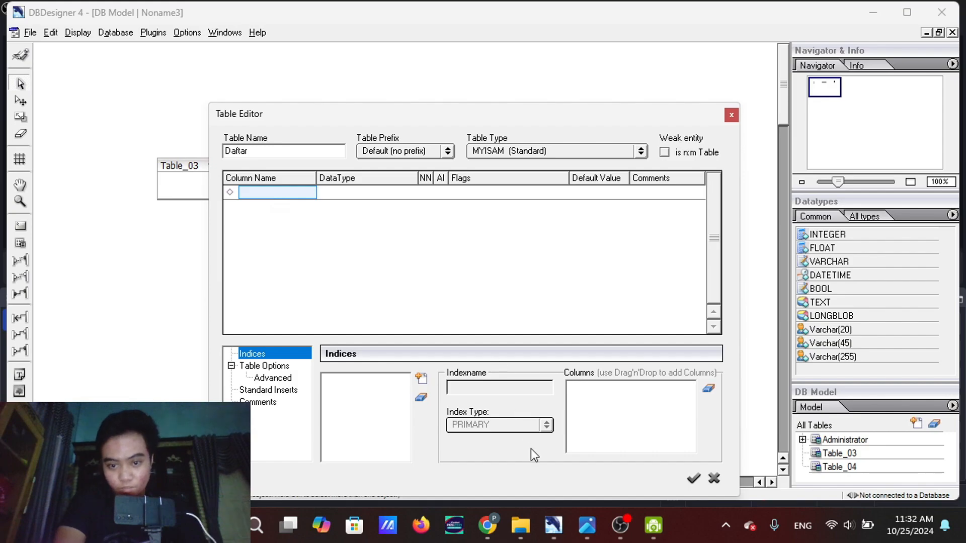
mouse_move(587, 525)
mouse_move(586, 463)
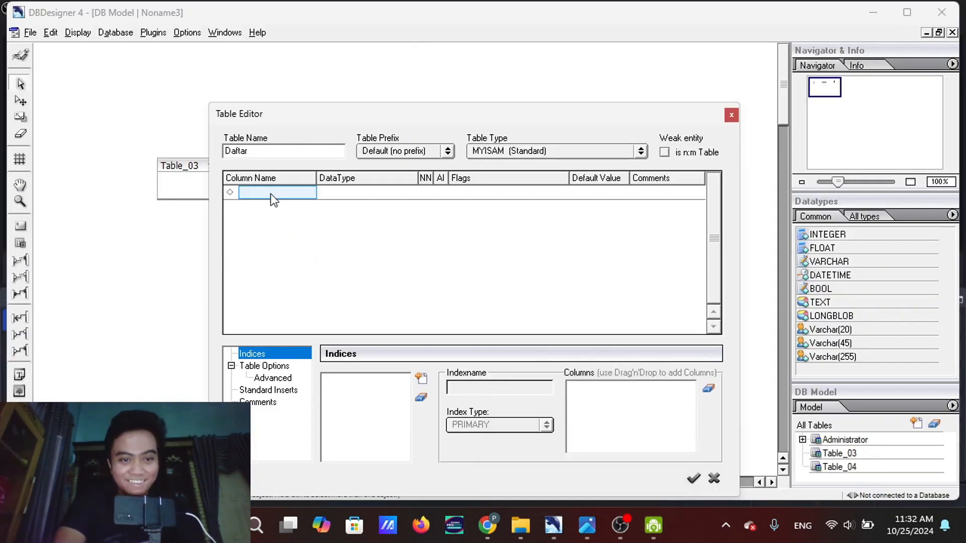
click(268, 151)
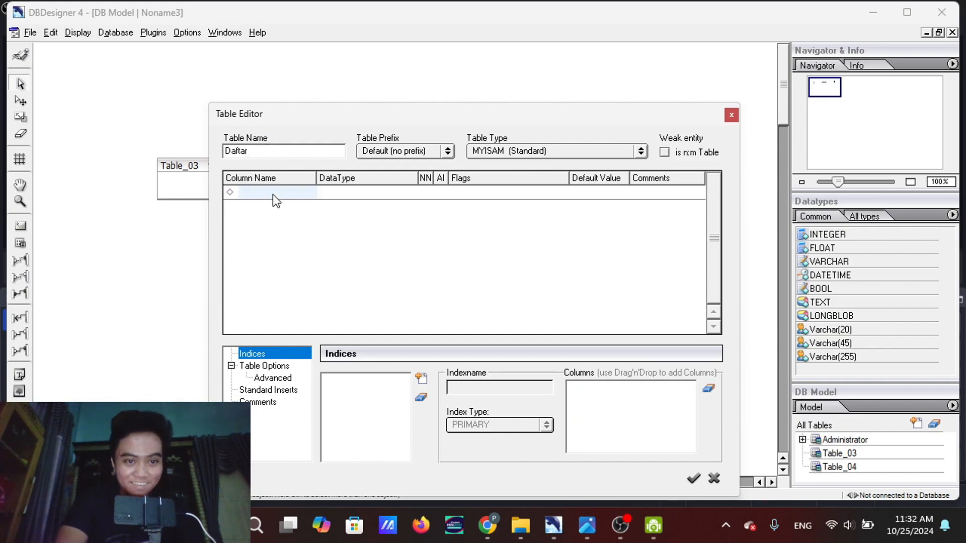
text(id_daftar)
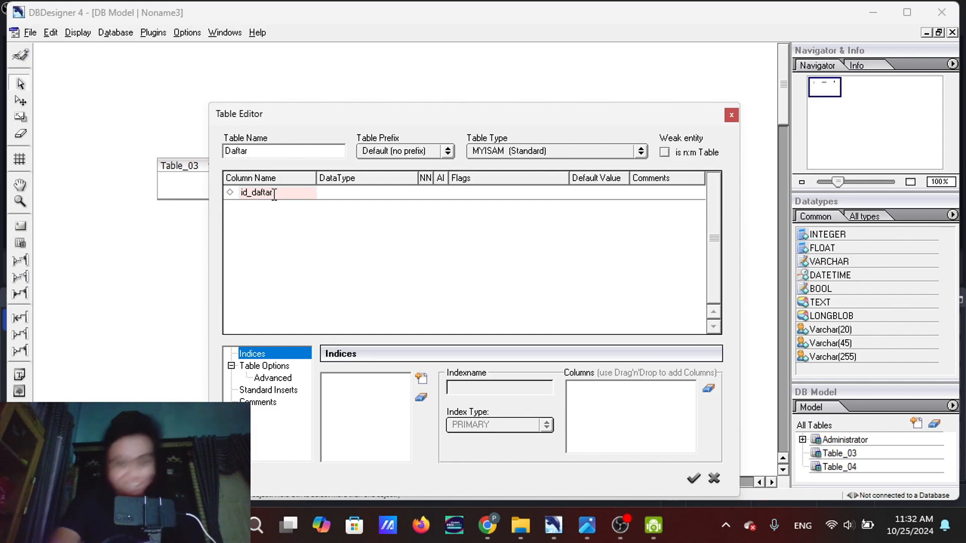
key(Return)
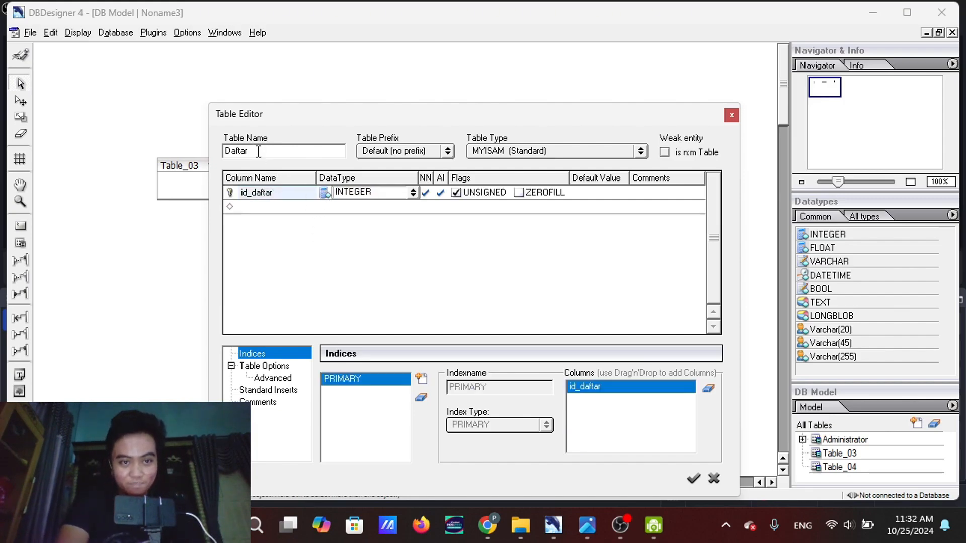
key(Return)
Check the ER diagram preview and add a second column named id_admin with data type INTEGER to the Daftar table
mouse_move(586, 525)
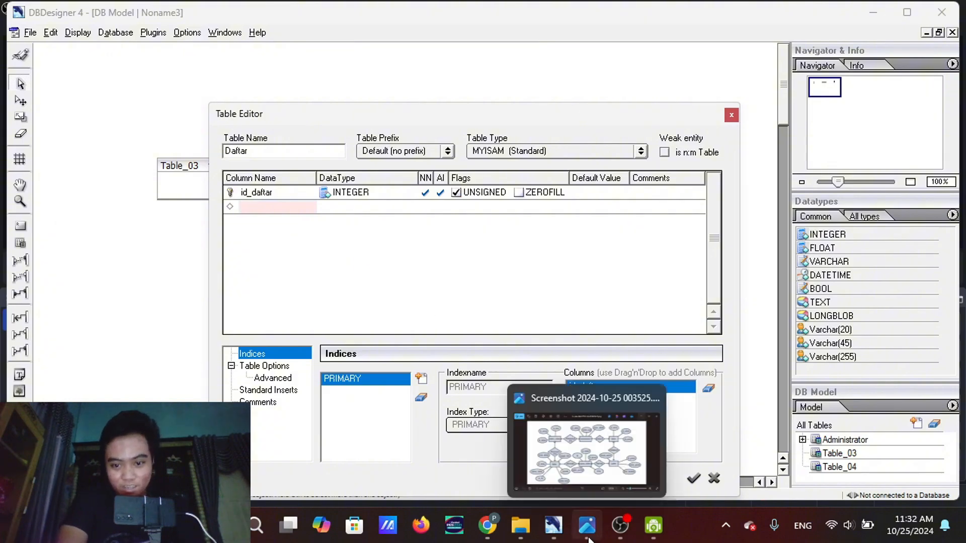
mouse_move(566, 424)
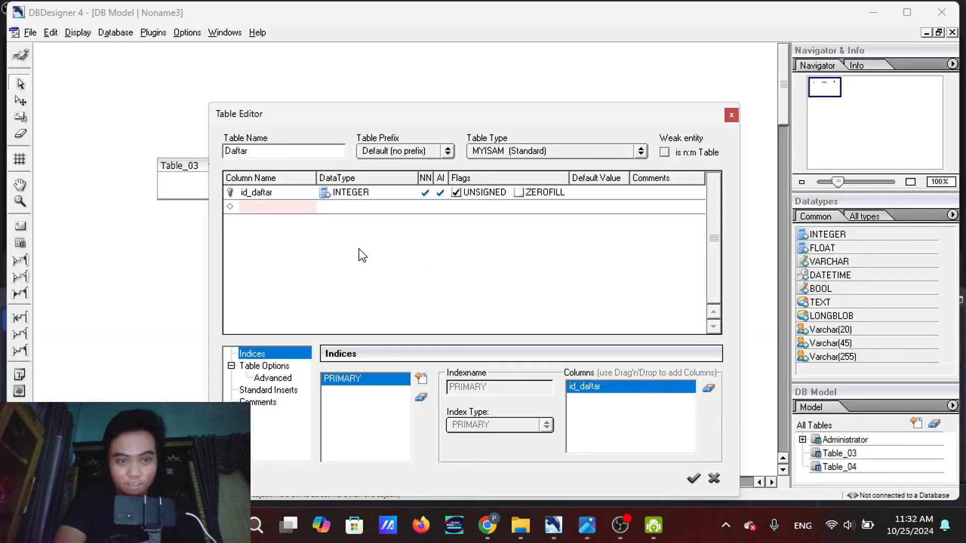
text(id_admin)
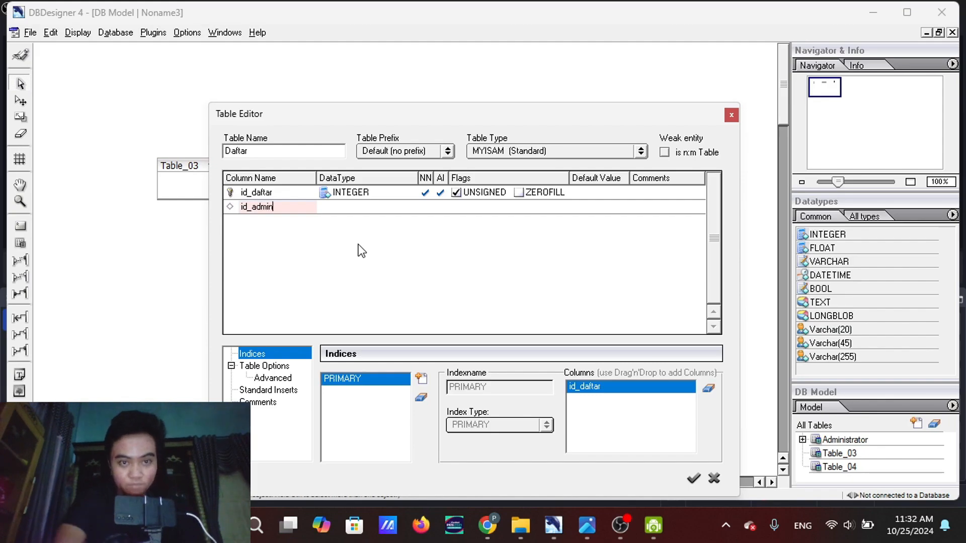
click(353, 207)
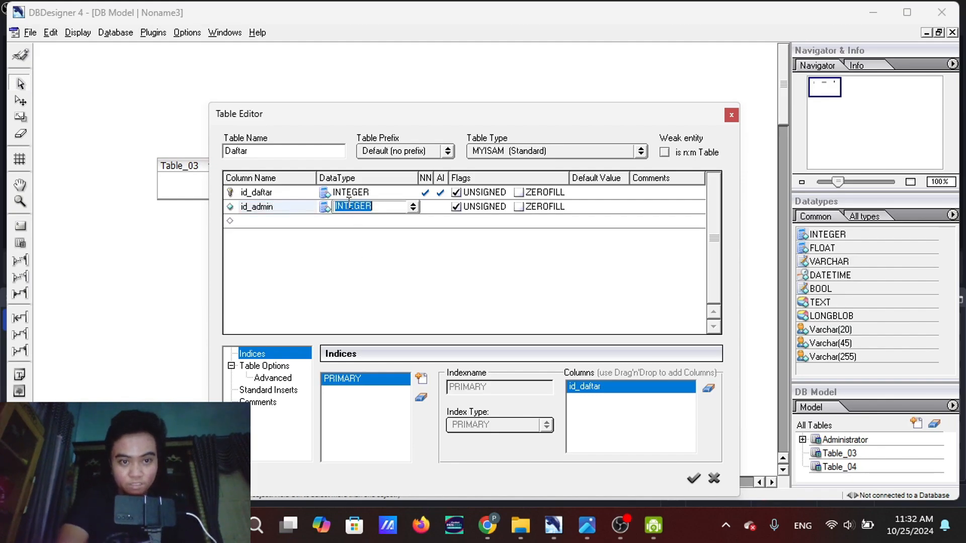
click(277, 152)
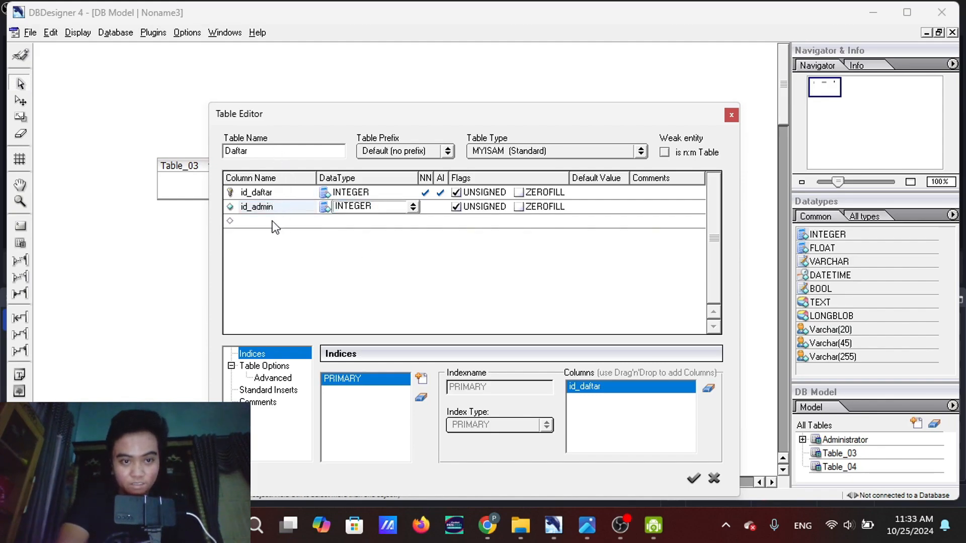
key(Return)
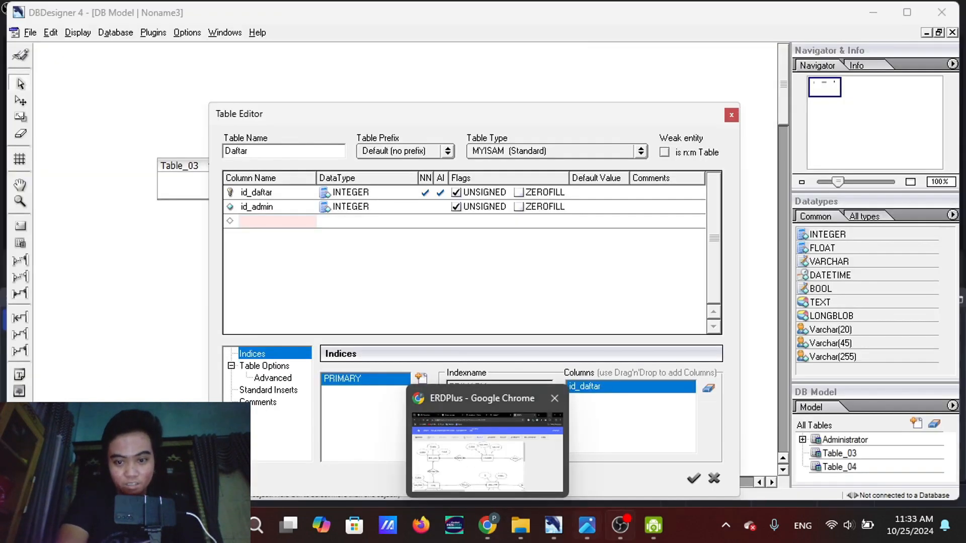
Add a third column named id_pasien with data type INTEGER to the Daftar table
mouse_move(577, 478)
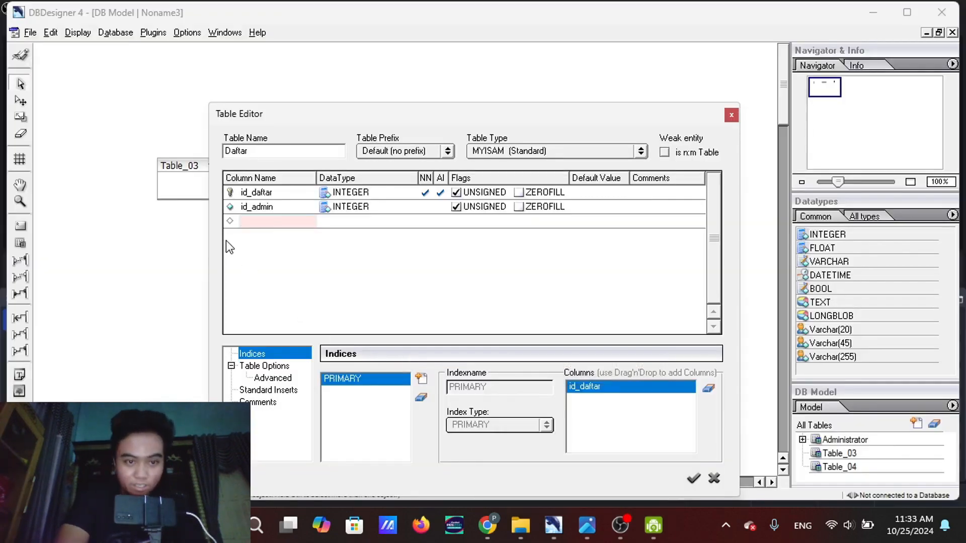
text(_pasien)
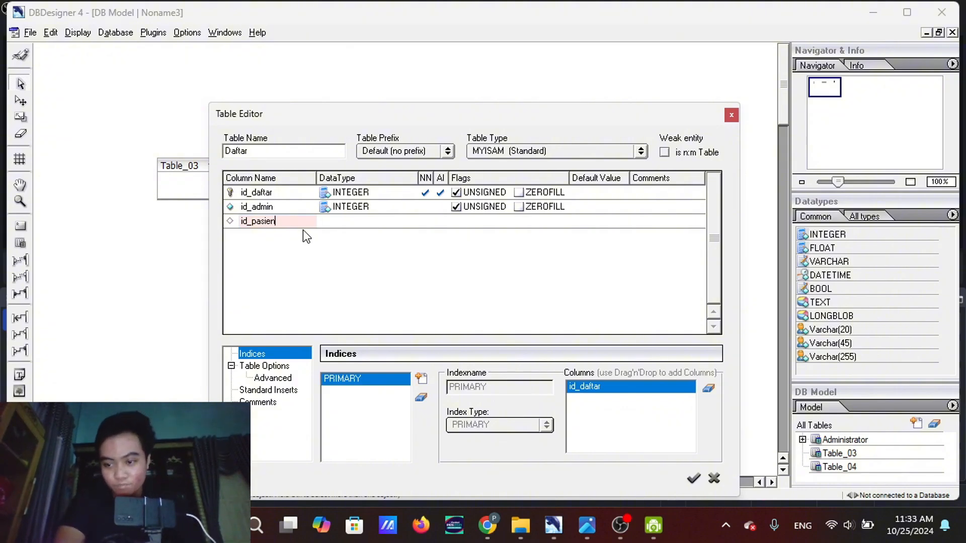
click(351, 220)
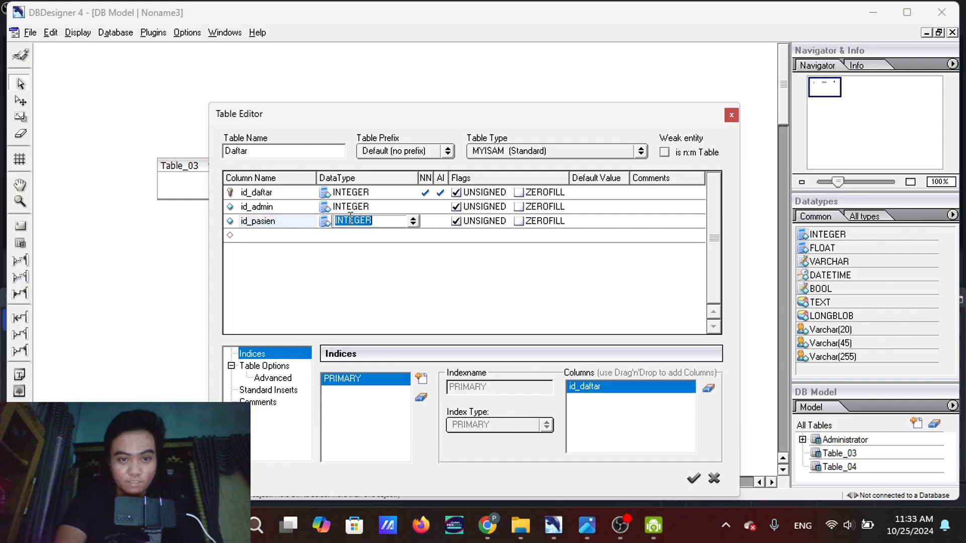
Save the Daftar table's columns and rename the empty table left of Administrator as dokter_admin
click(695, 478)
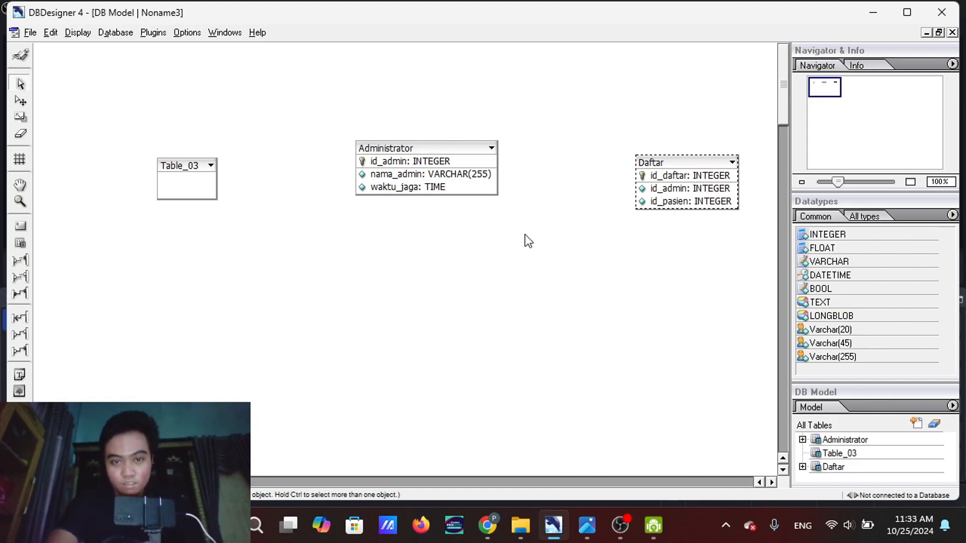
mouse_move(559, 421)
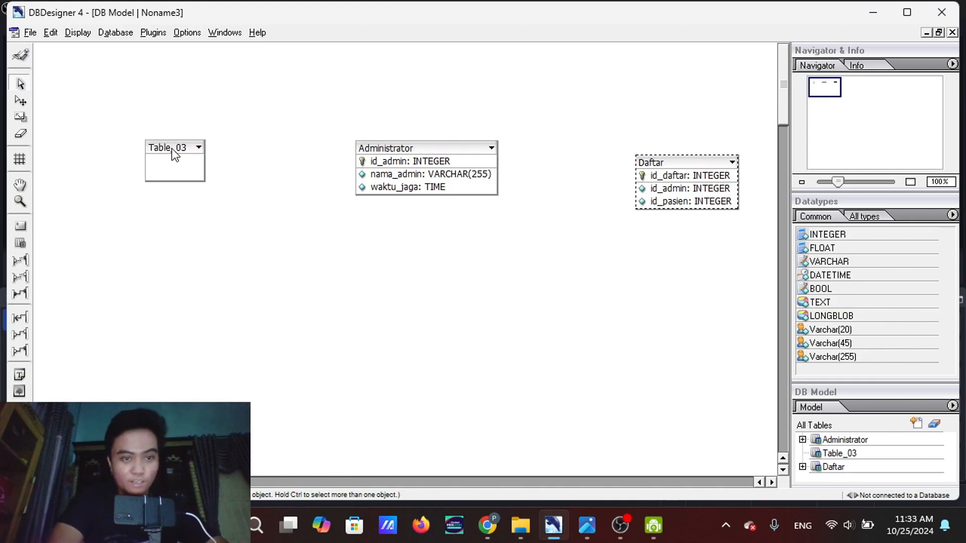
drag(171, 149, 177, 158)
double_click(177, 158)
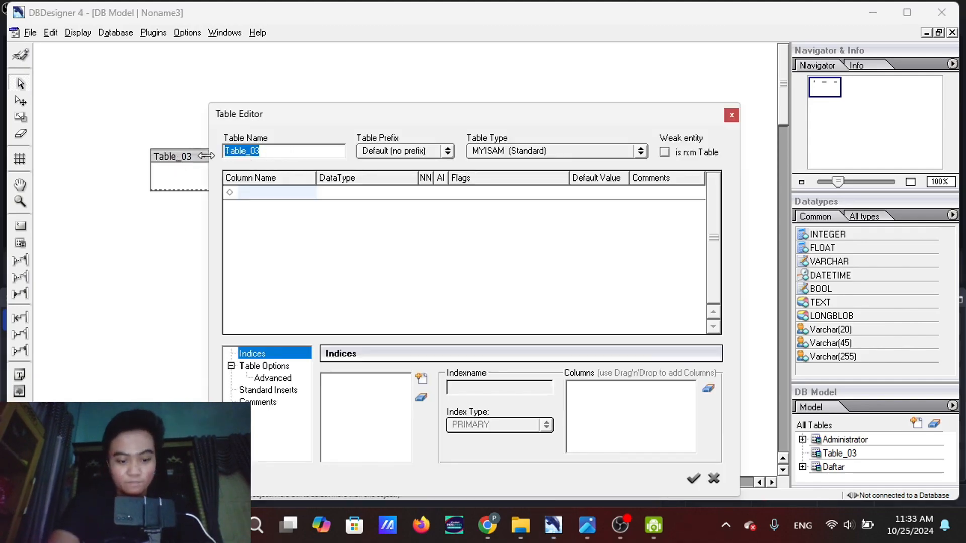
text(dokter_admin)
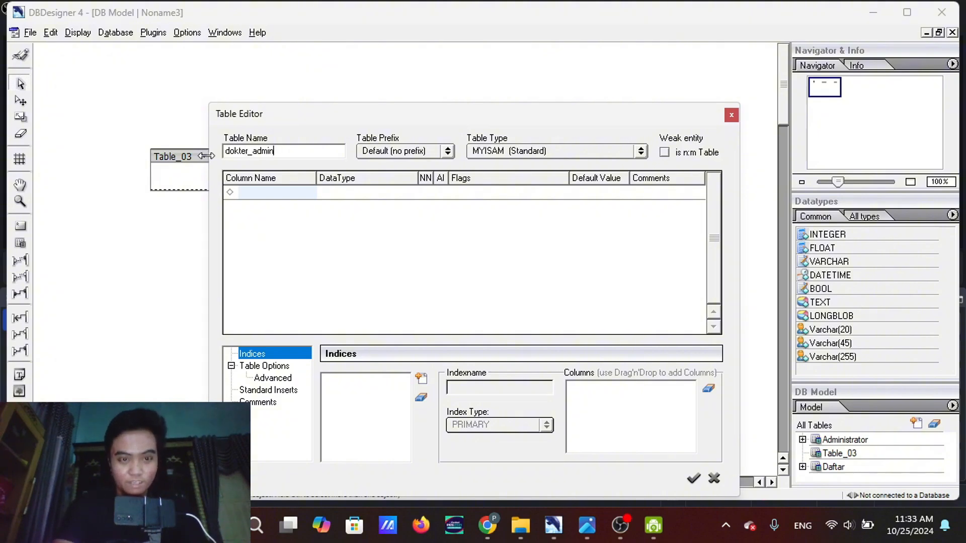
Check the ER diagram preview and add a first column named id_data with data type INTEGER to the dokter_admin table
click(248, 192)
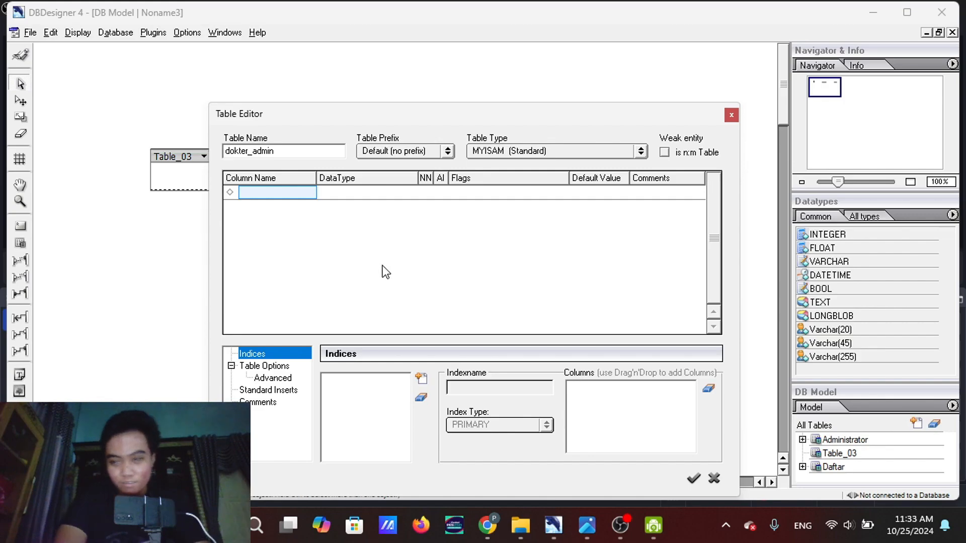
mouse_move(587, 525)
mouse_move(559, 455)
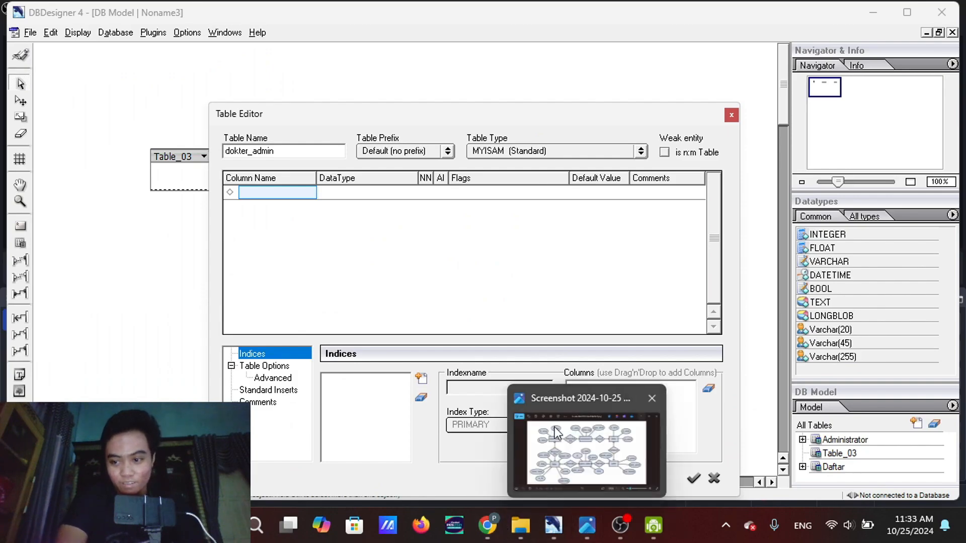
mouse_move(556, 433)
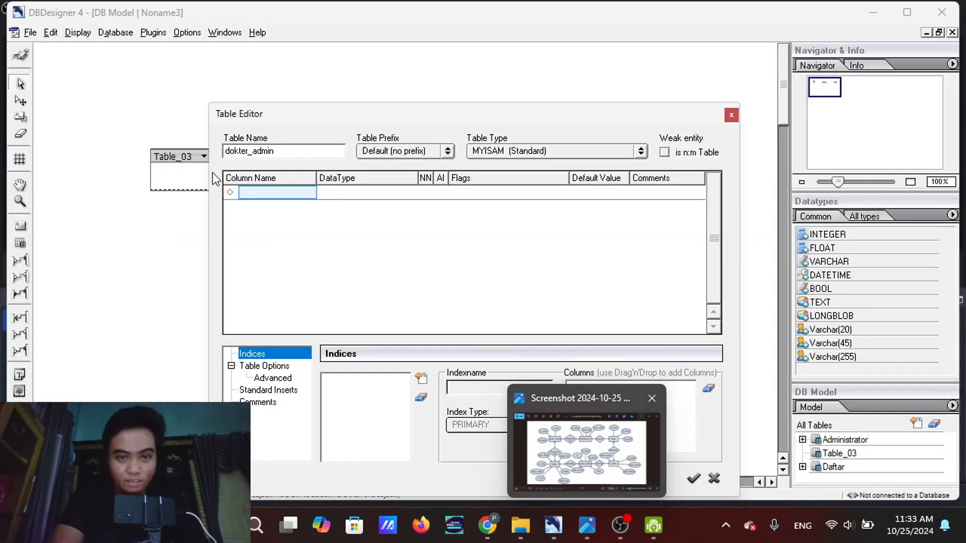
click(282, 192)
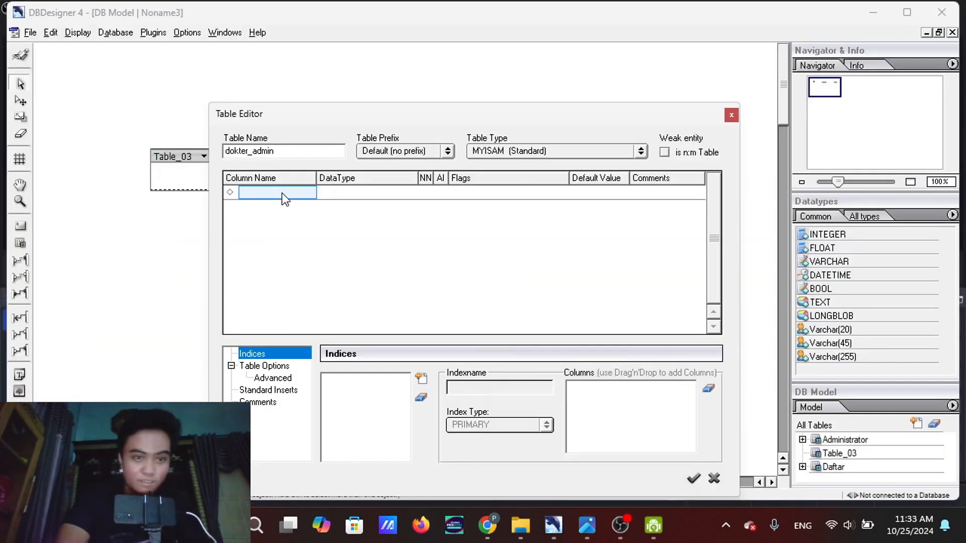
click(281, 192)
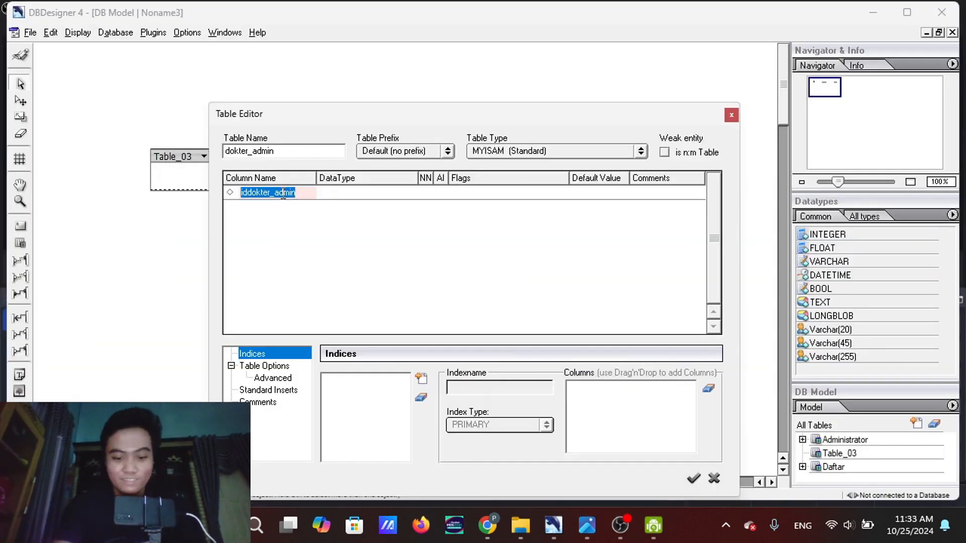
text(id-data)
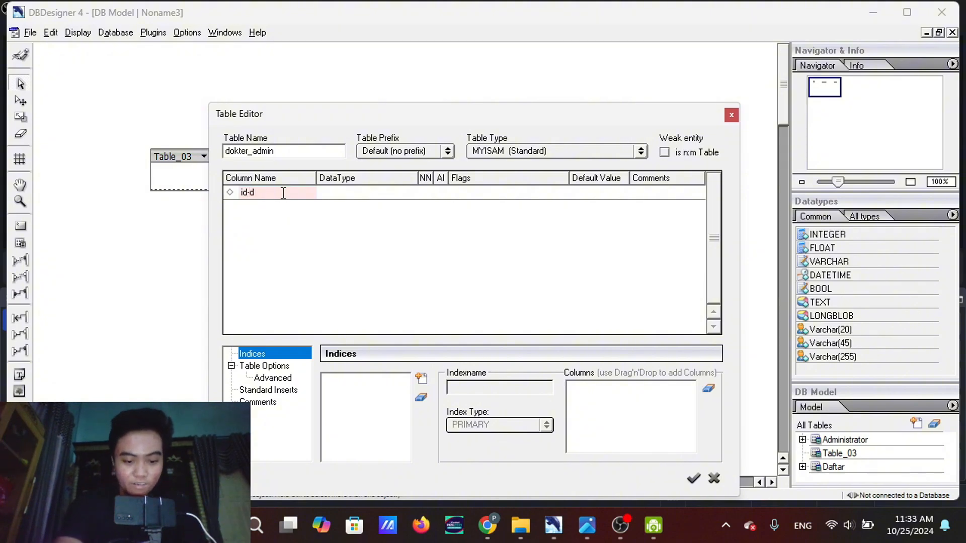
key(BackSpace)
key(BackSpace)
key(BackSpace)
key(BackSpace)
key(BackSpace)
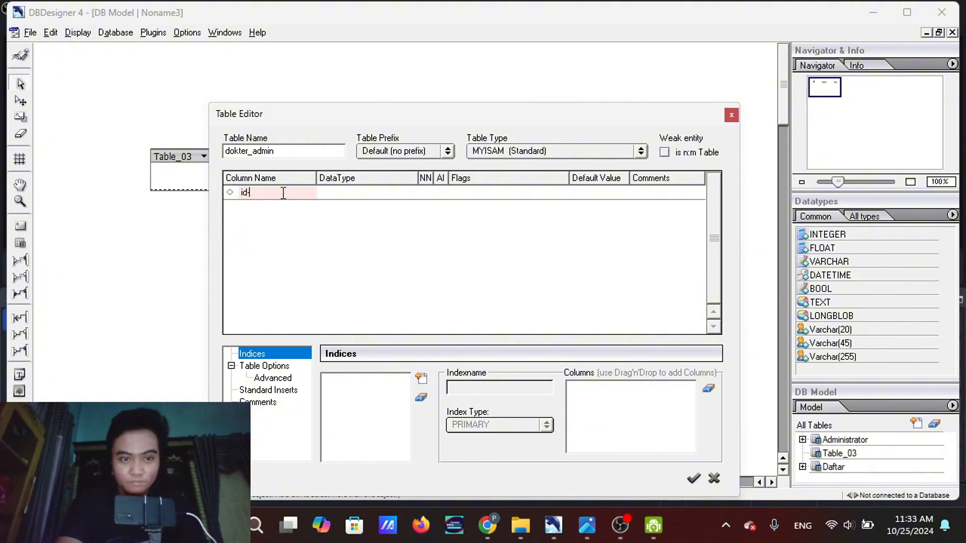
text(_)
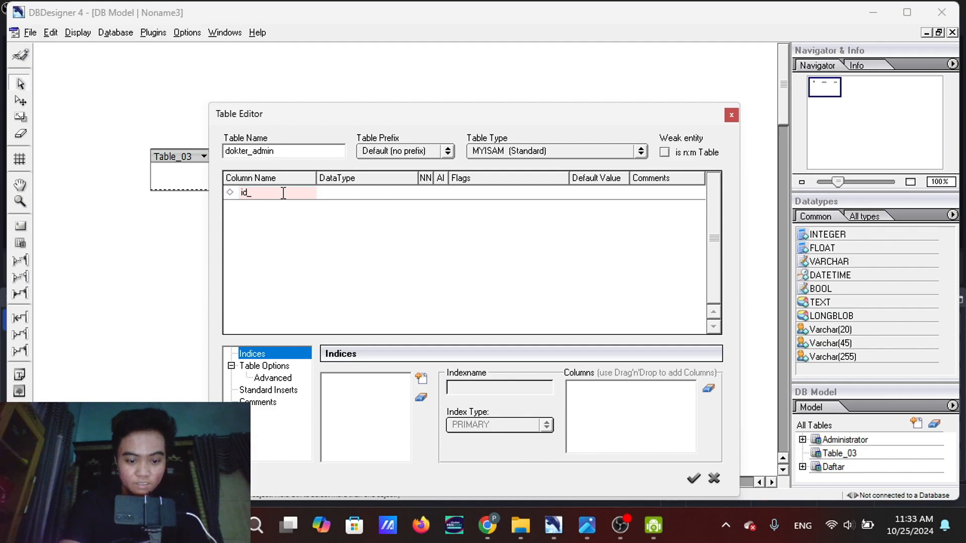
text(data)
key(Return)
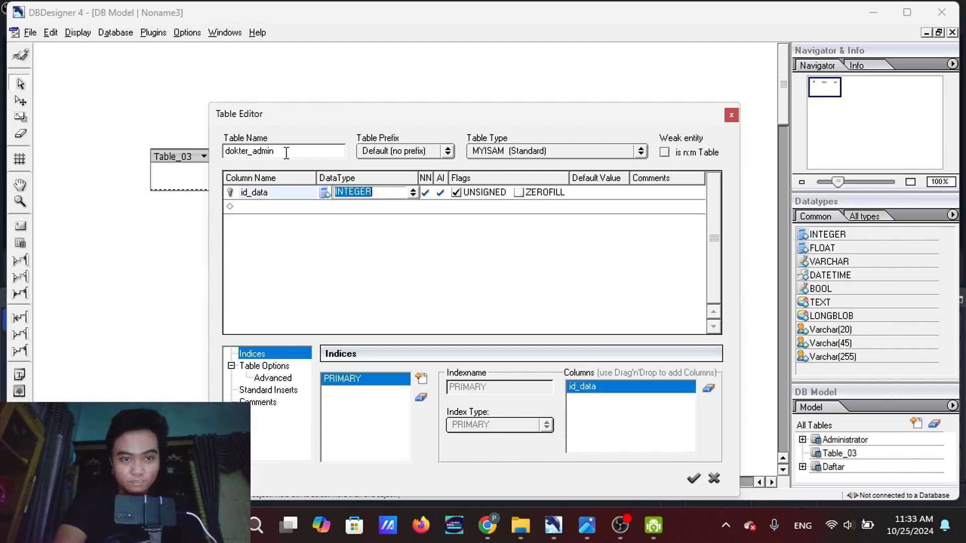
Add a second column named id_admin with data type INTEGER to the dokter_admin table
click(284, 211)
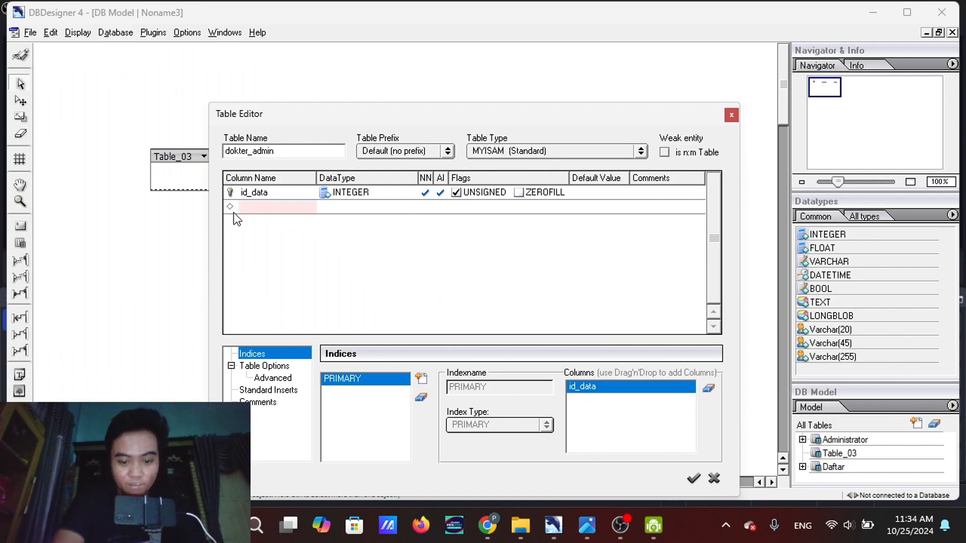
text(id)
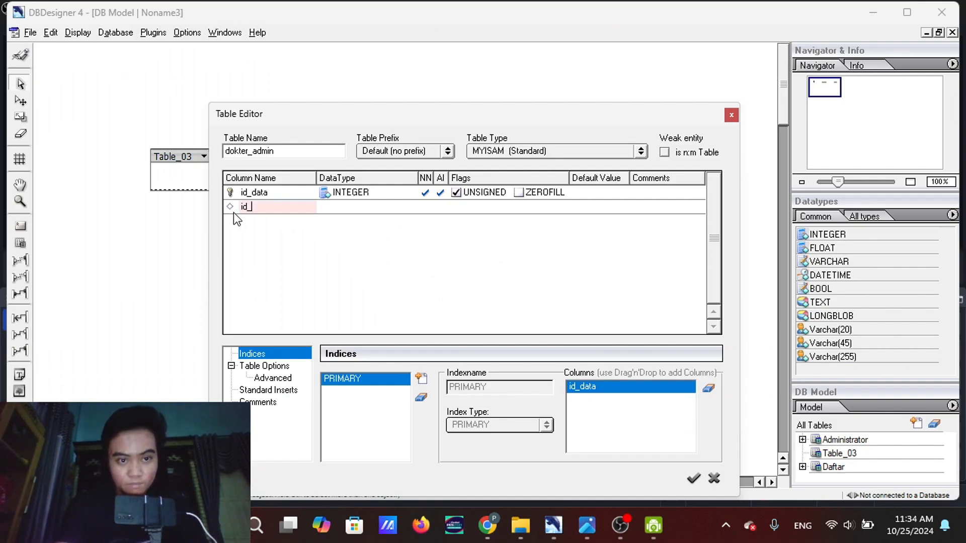
text(_admin)
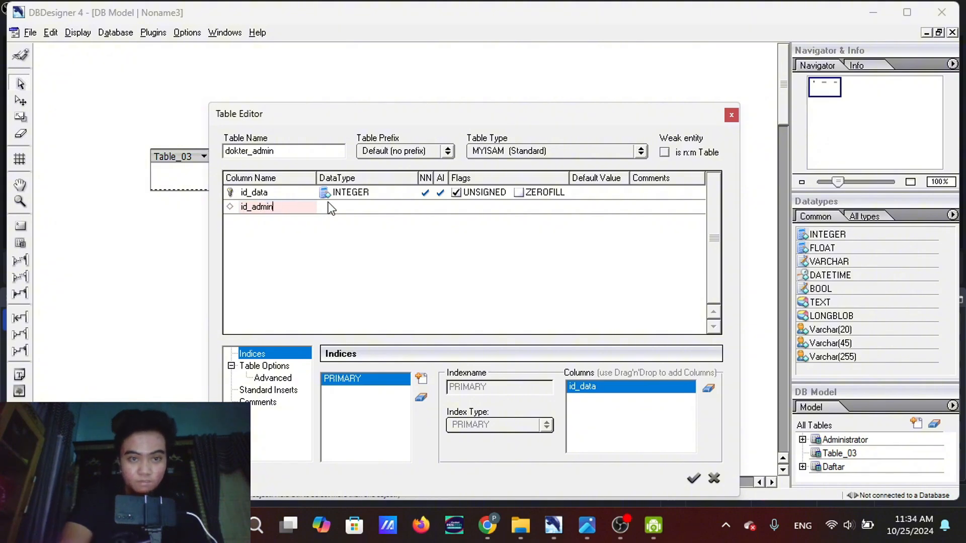
key(Return)
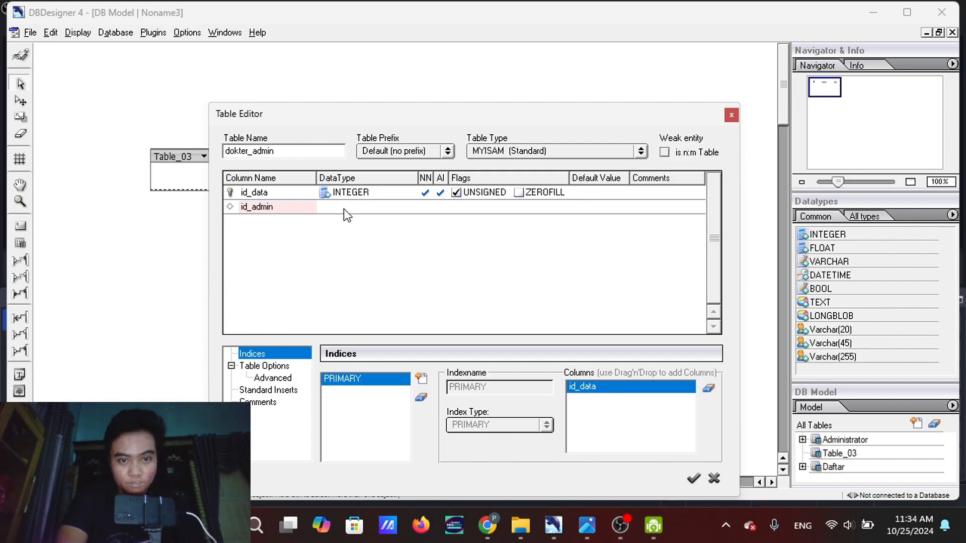
key(Return)
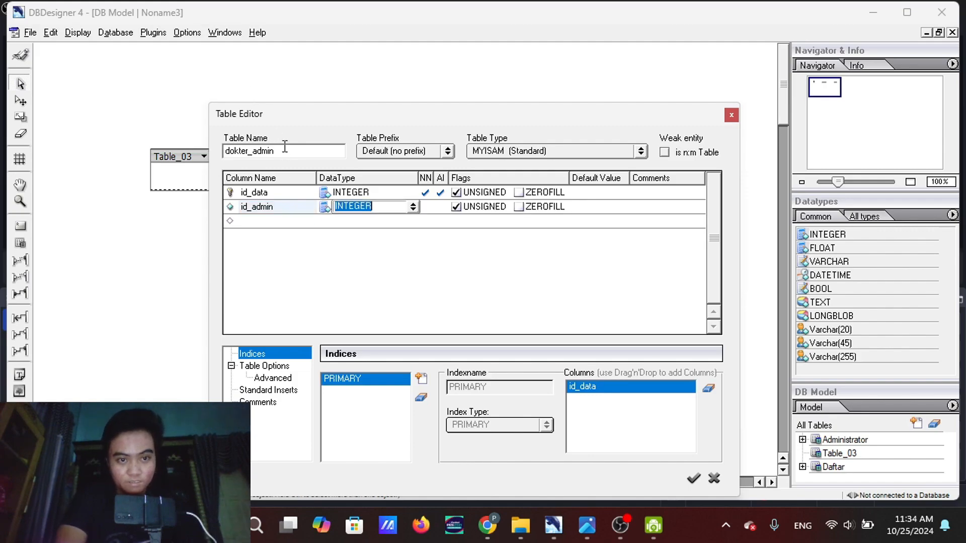
Add a third column named id_dokter with data type INTEGER to the dokter_admin table and save the table
click(271, 221)
text(id)
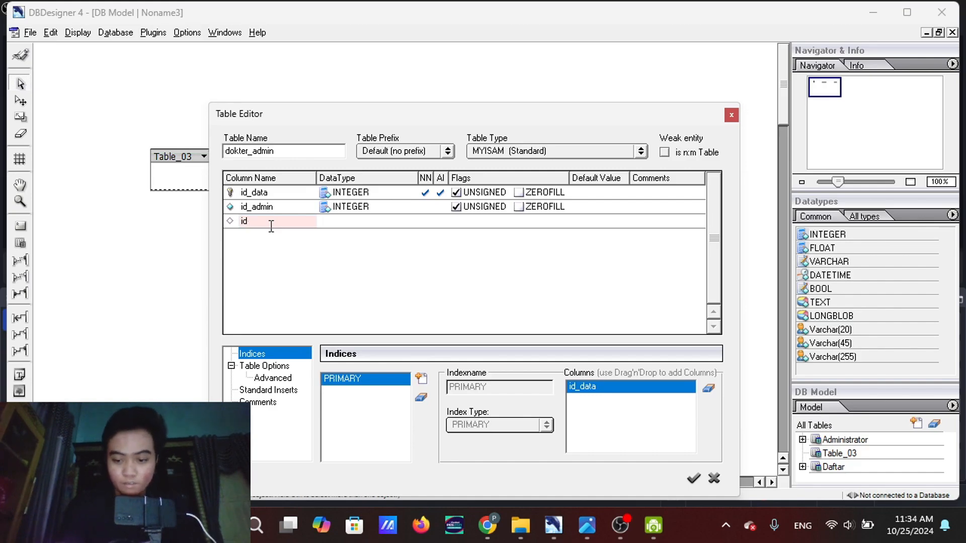
text(_dok)
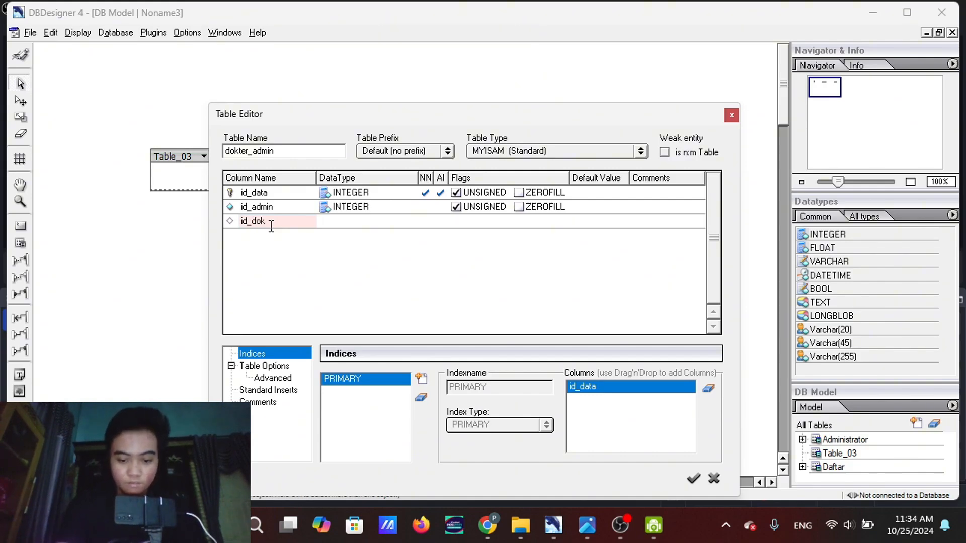
text(ter)
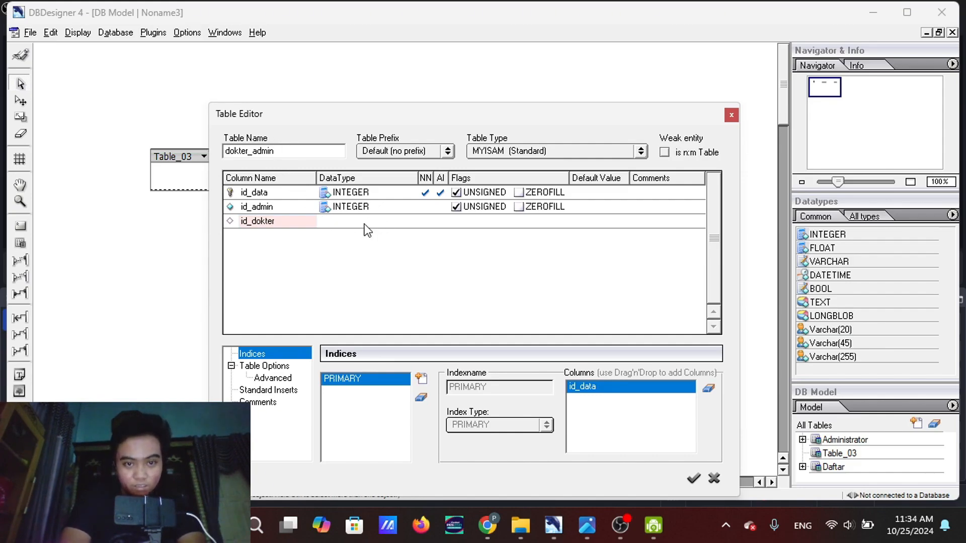
key(Tab)
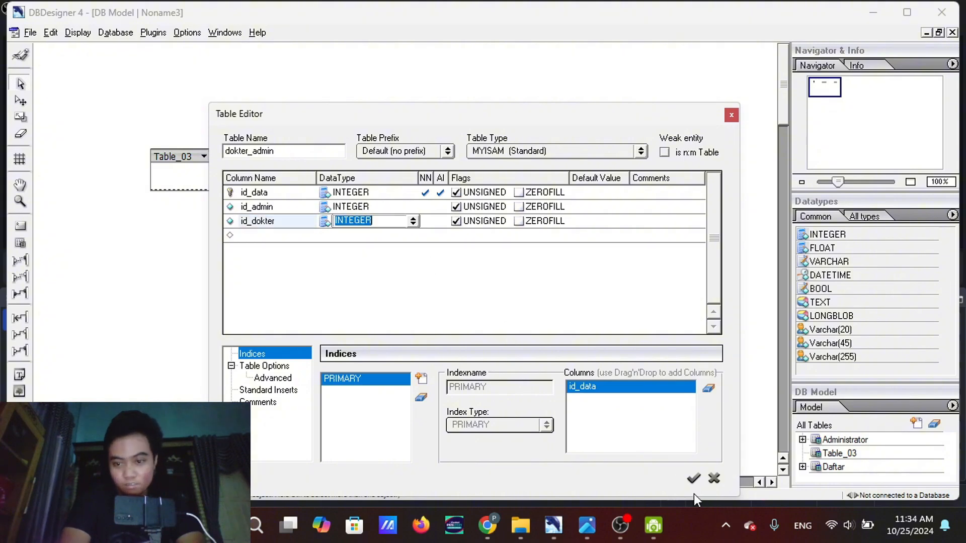
click(693, 479)
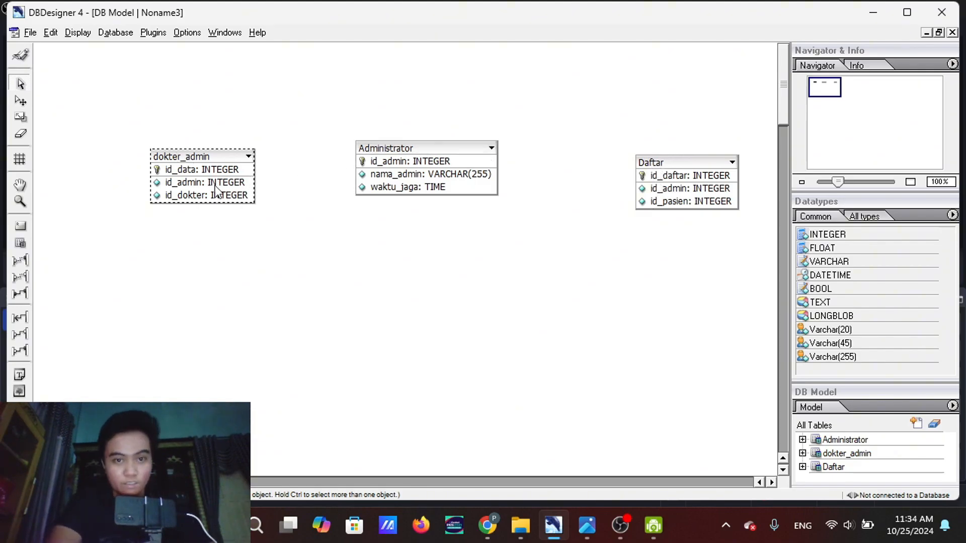
Shift the dokter_admin, Administrator and Daftar tables slightly up and to the left on the canvas
drag(171, 153, 130, 139)
drag(408, 148, 385, 147)
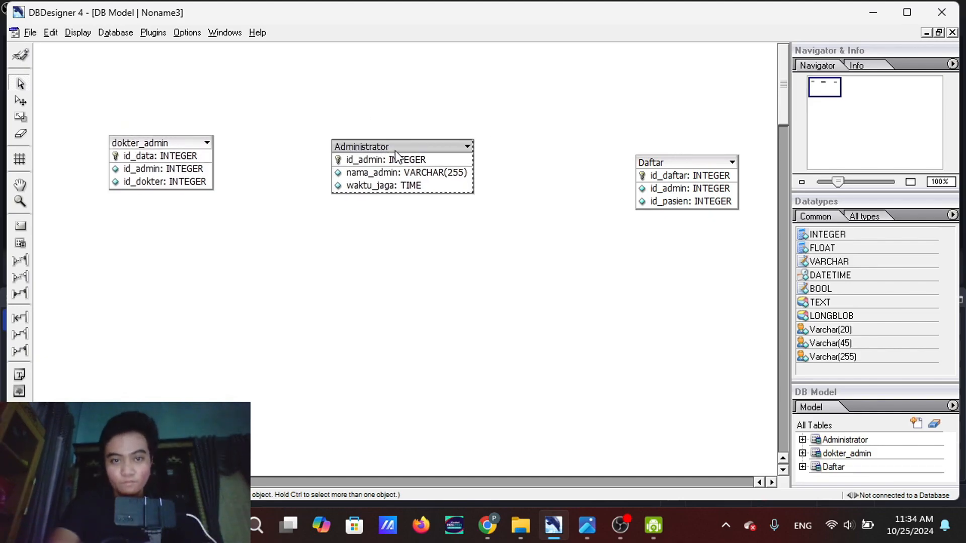
drag(638, 164, 622, 156)
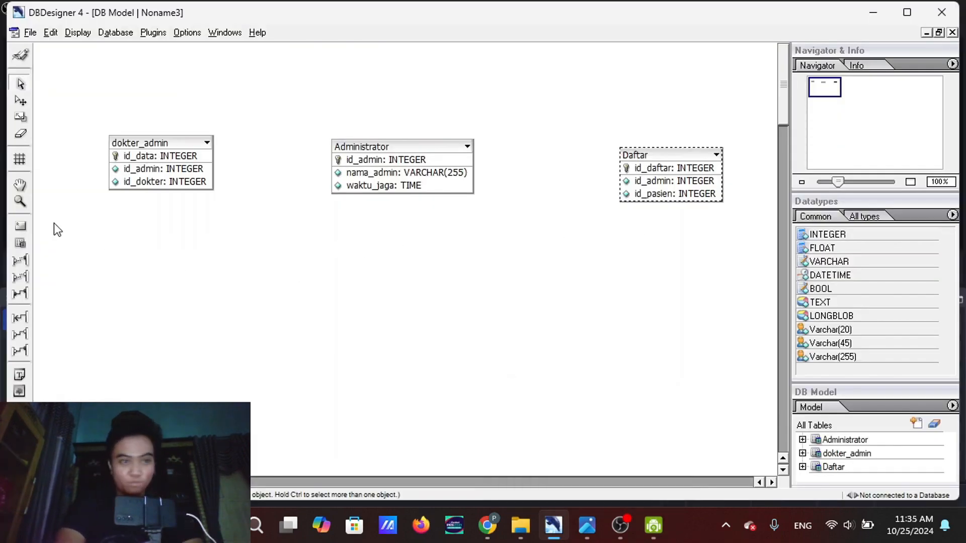
Place a new table below dokter_admin on the canvas and name it dokter in the Table Editor
click(20, 243)
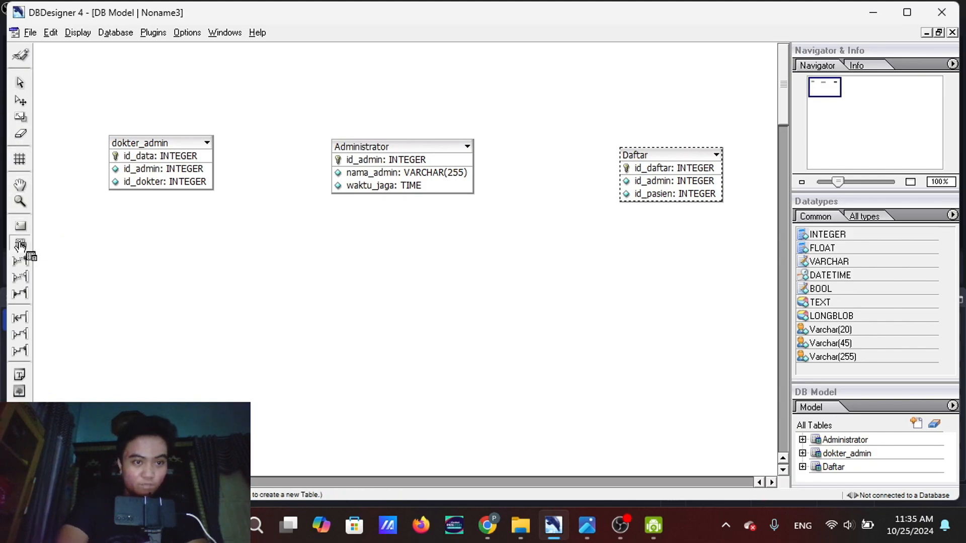
click(150, 295)
click(150, 295)
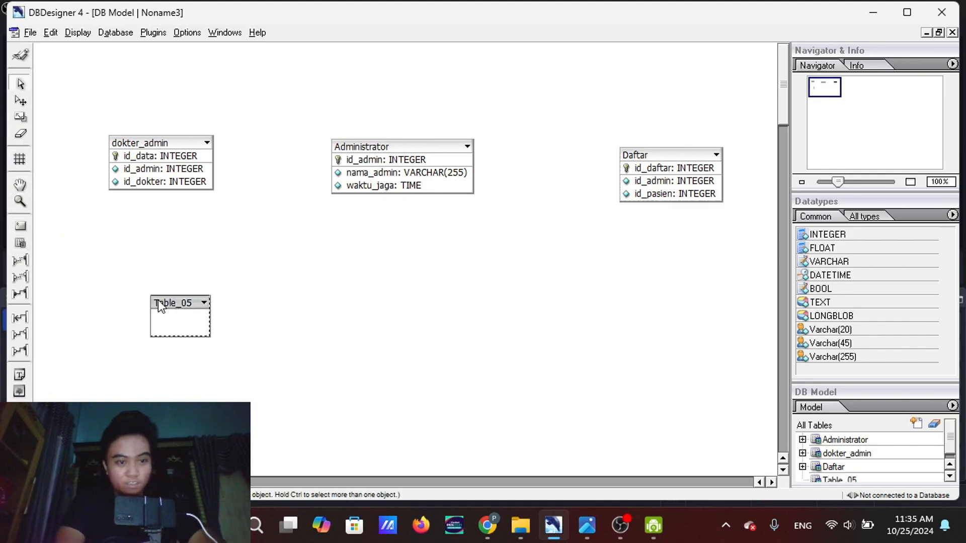
double_click(158, 301)
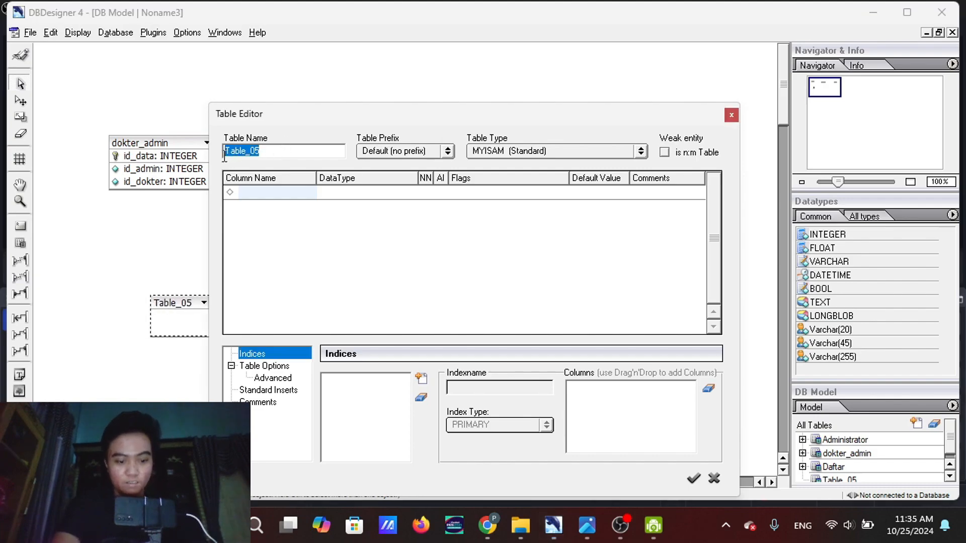
text(dokter)
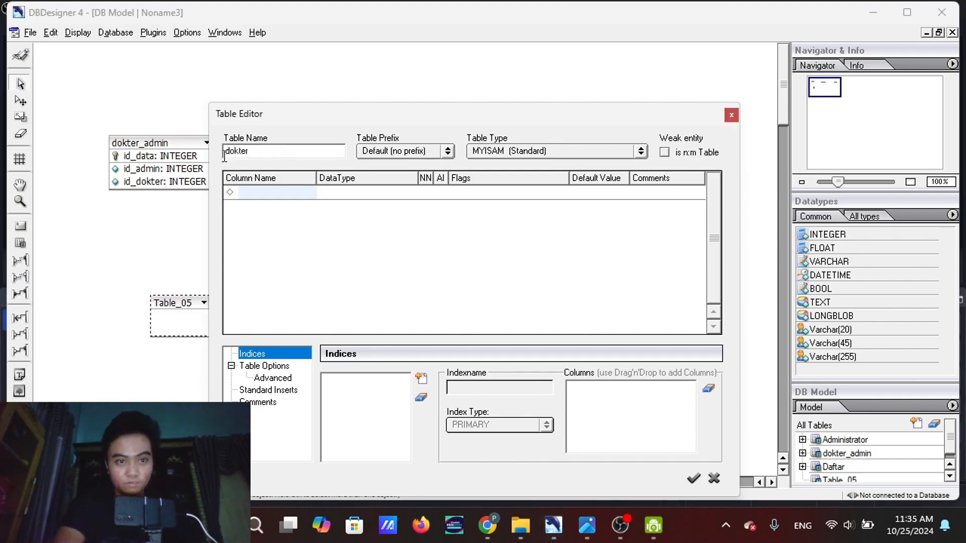
Add a first column named id_dokter with data type INTEGER to the dokter table
click(247, 187)
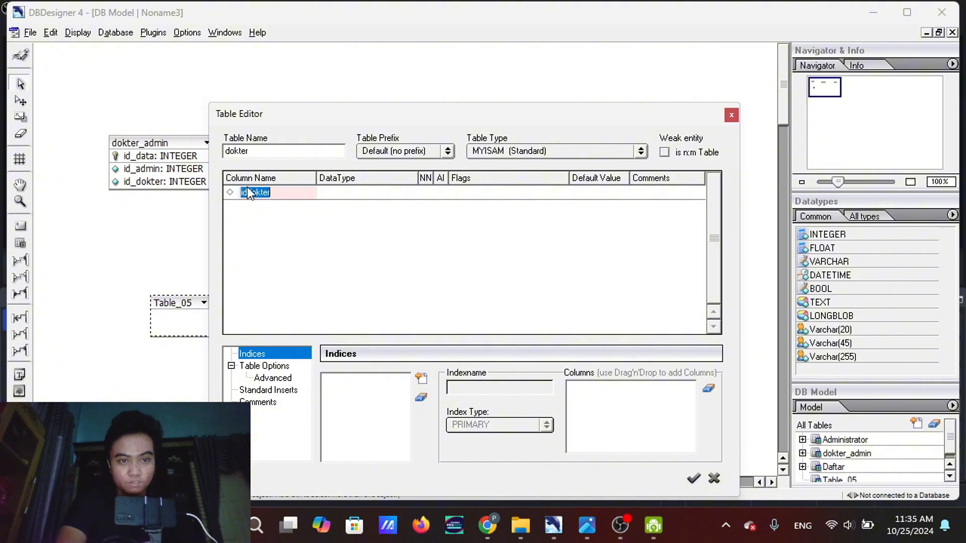
click(291, 193)
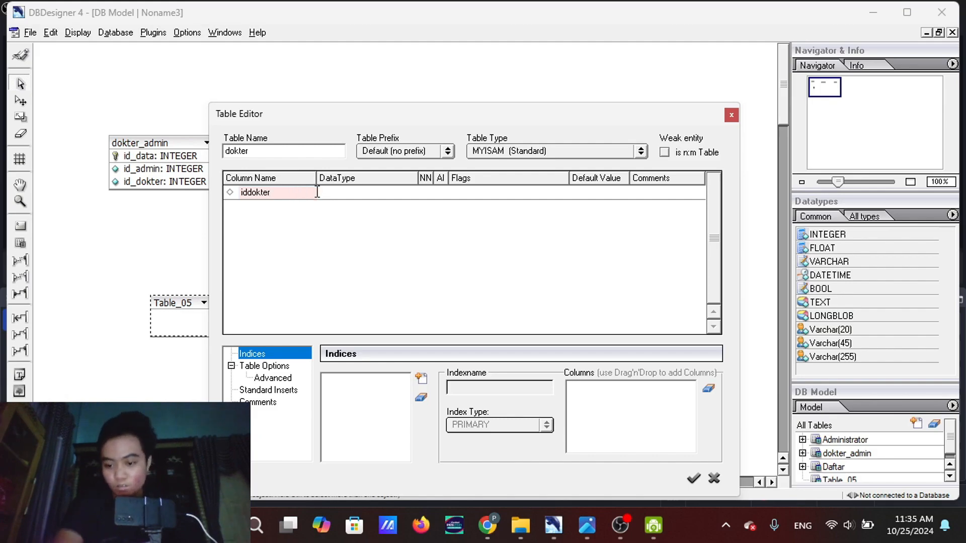
key(BackSpace)
key(BackSpace)
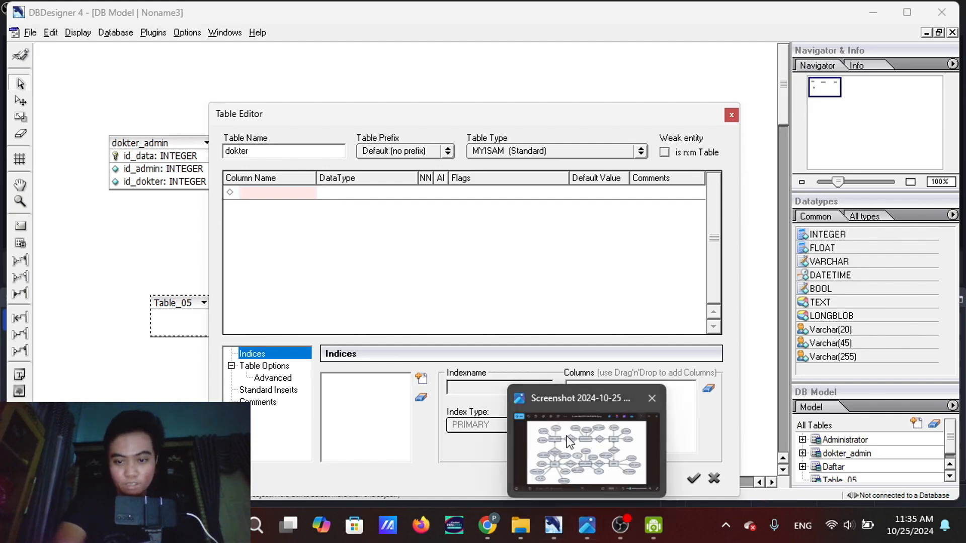
mouse_move(569, 441)
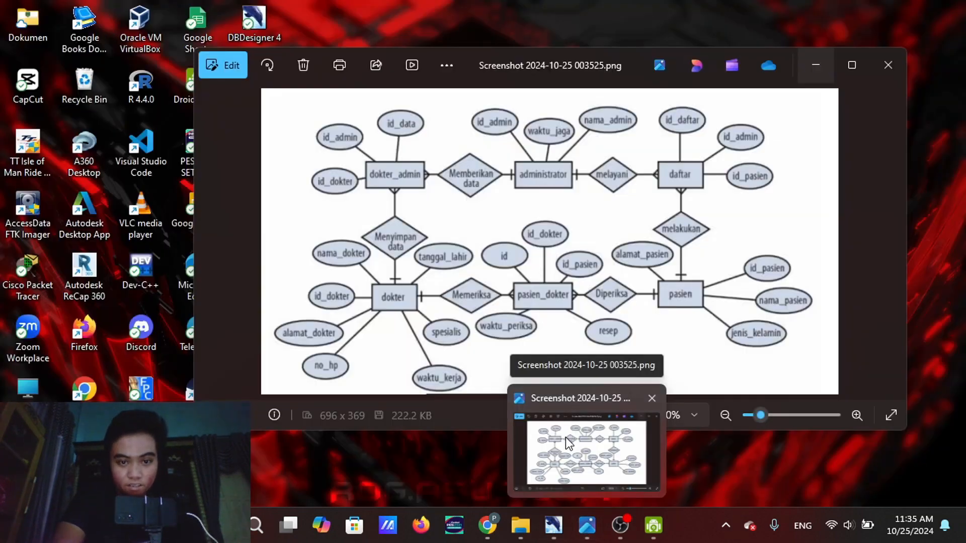
text(d_dokrter)
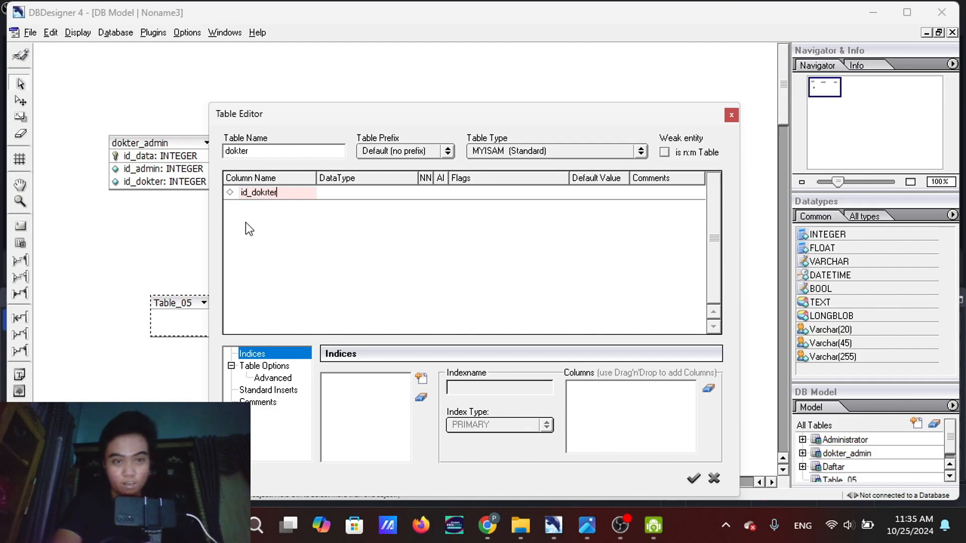
key(BackSpace)
key(BackSpace)
key(BackSpace)
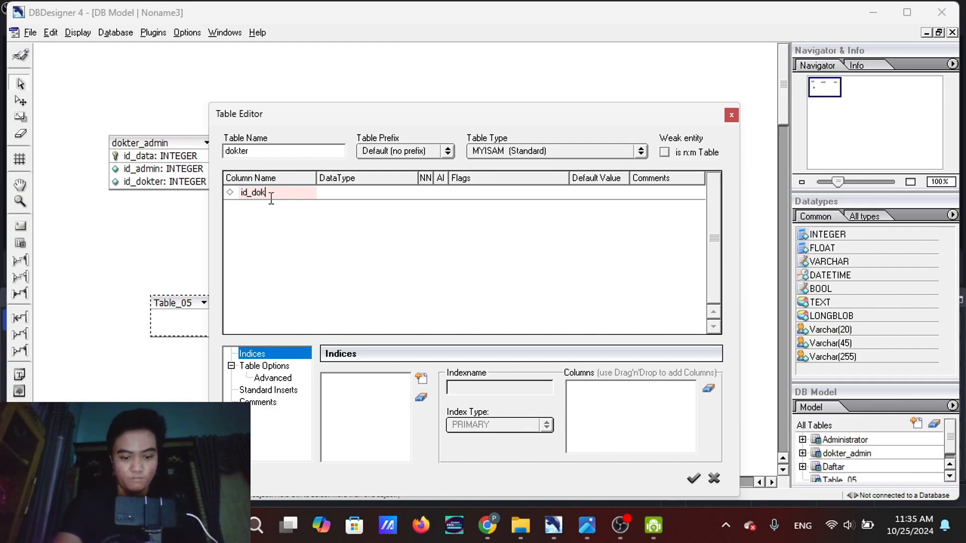
text(ter)
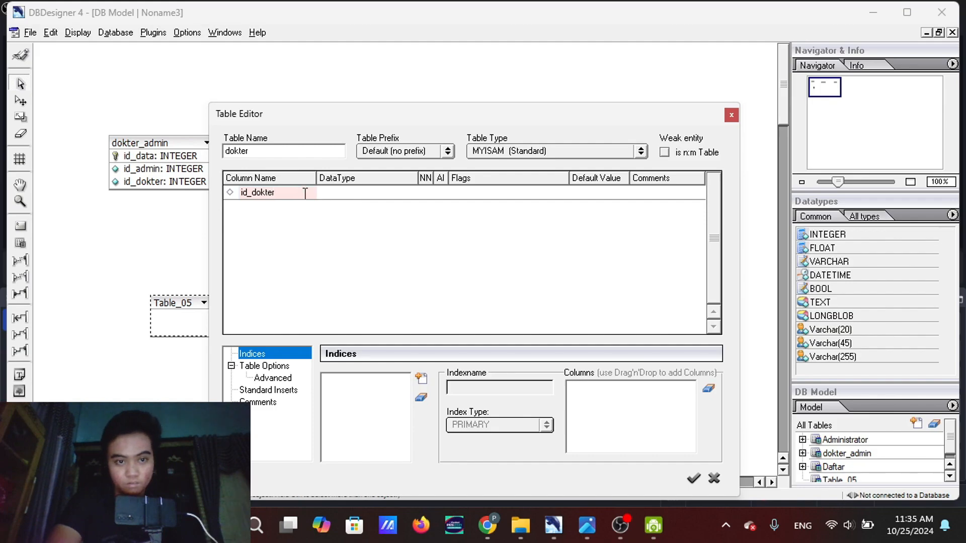
key(Return)
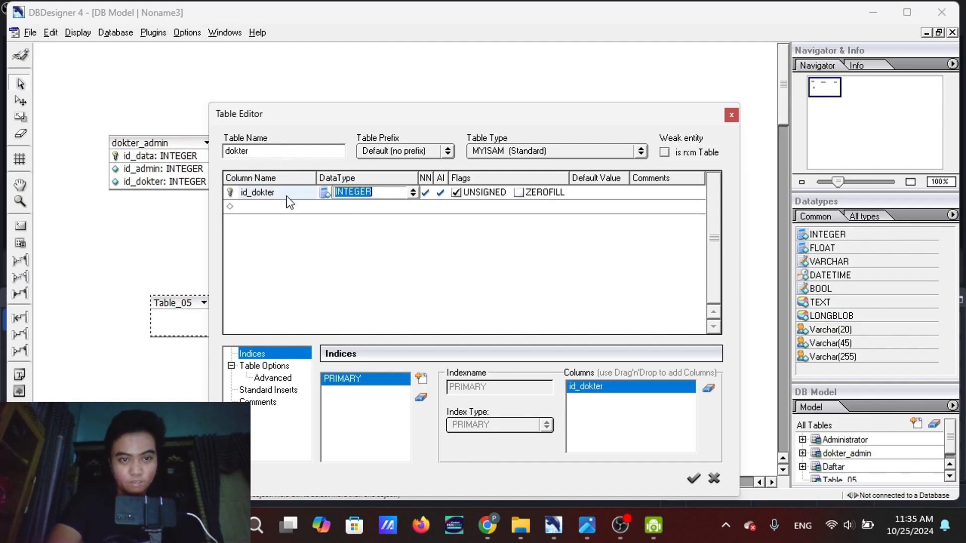
Add a second column named nama_dokter with data type INTEGER to the dokter table
click(284, 206)
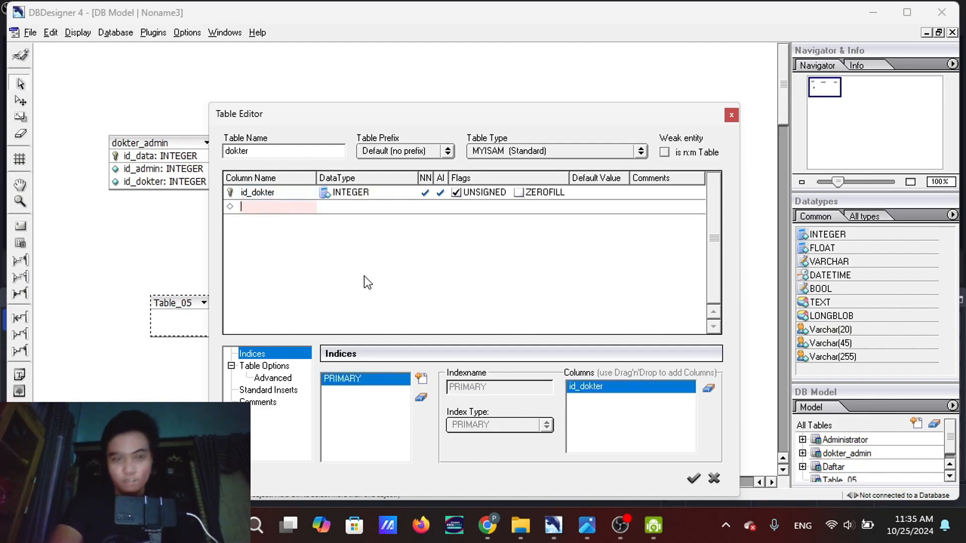
text(nama-)
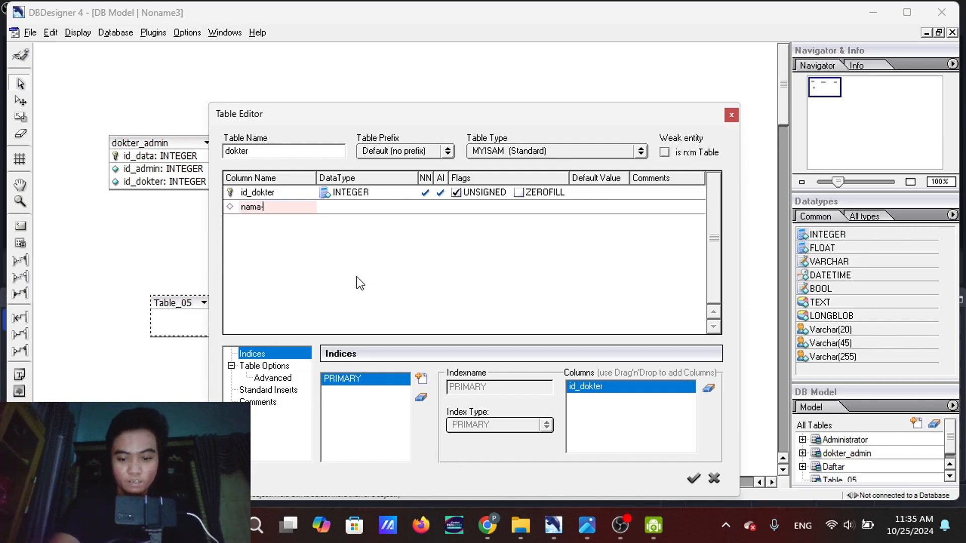
text(dokter)
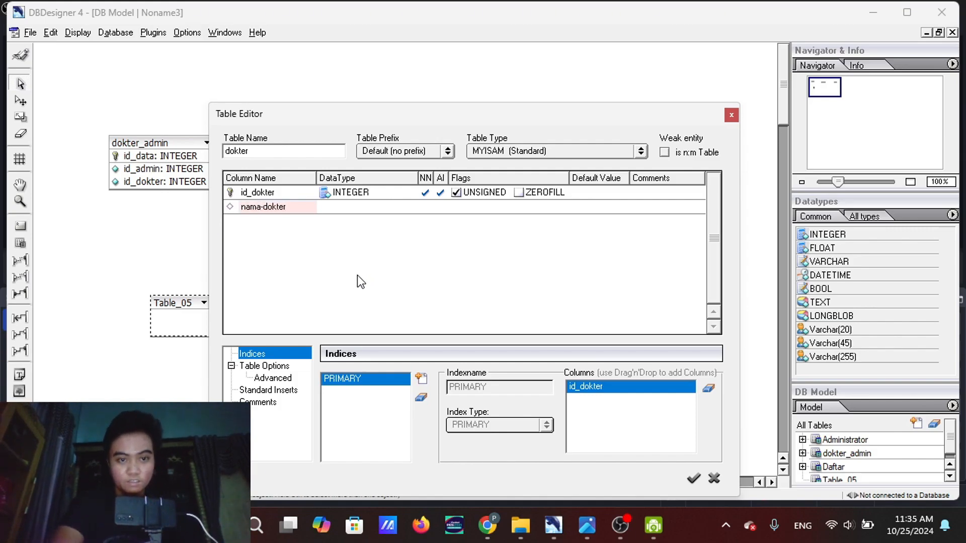
key(BackSpace)
key(BackSpace)
key(BackSpace)
key(BackSpace)
key(BackSpace)
key(BackSpace)
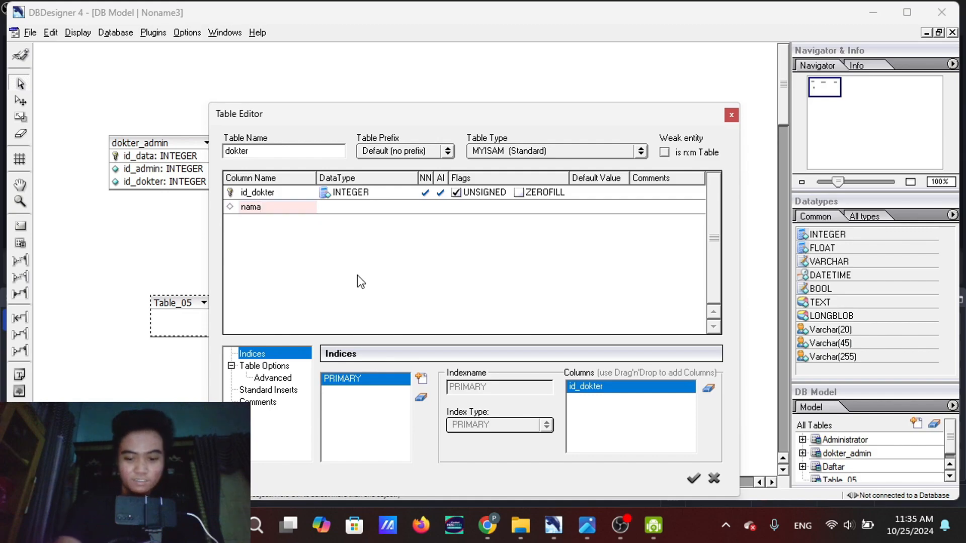
text(_dokter)
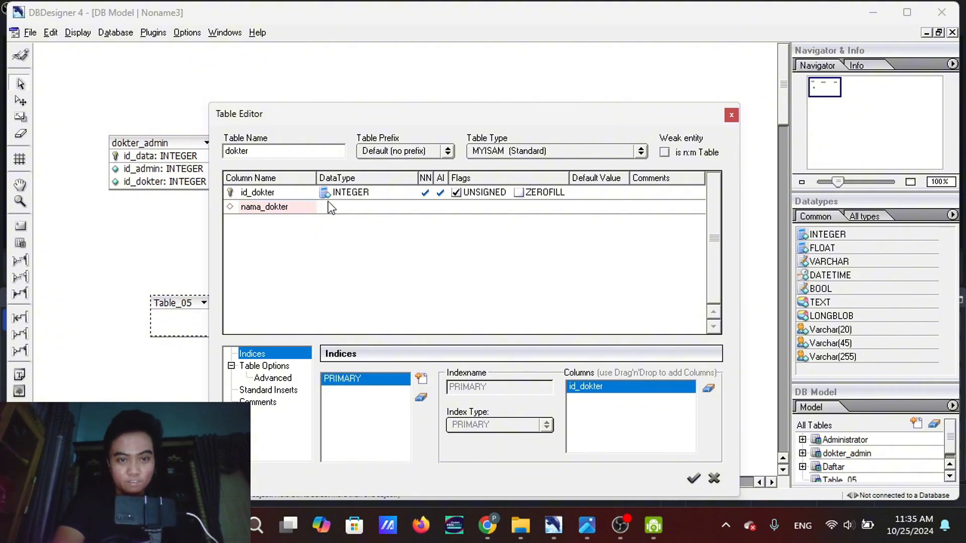
key(Tab)
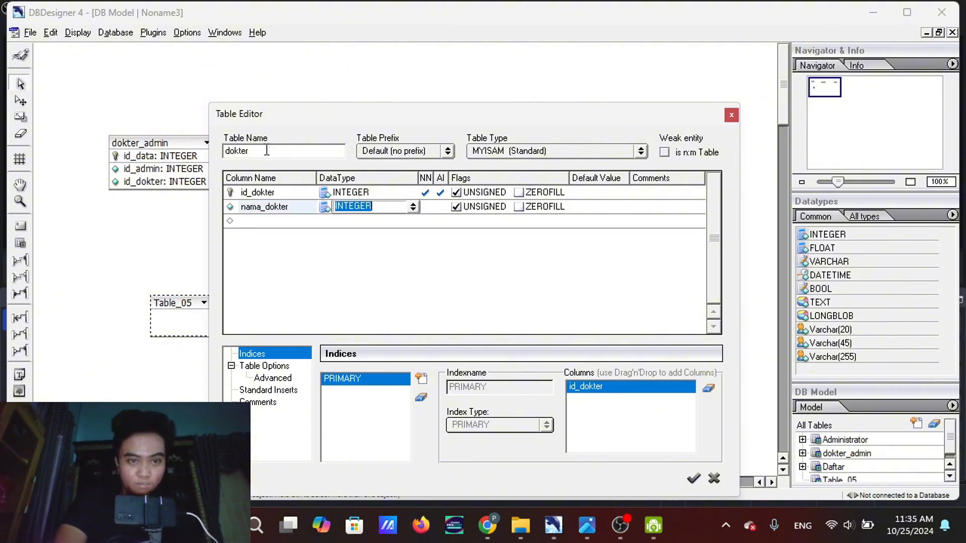
Add a third column named alamat_dokter with data type INTEGER to the dokter table
click(270, 217)
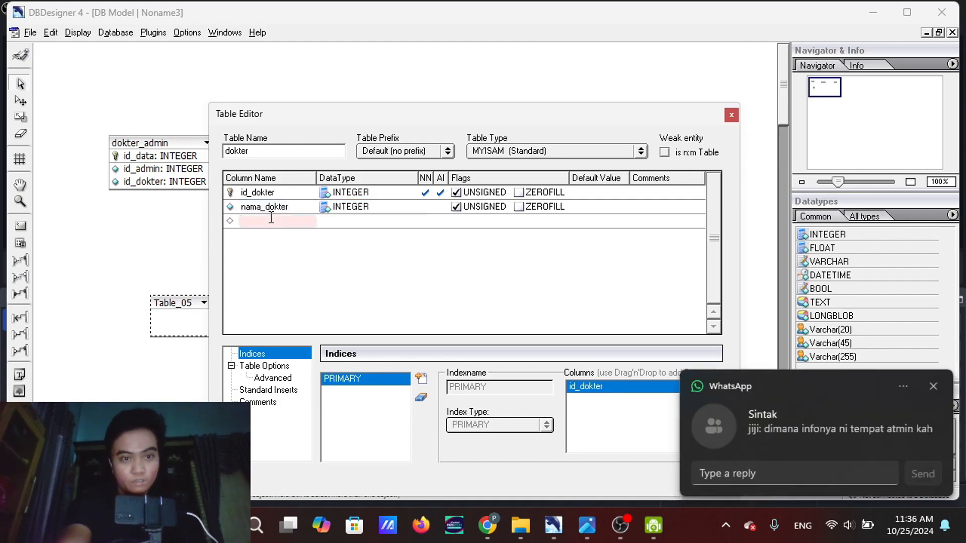
text(alamat)
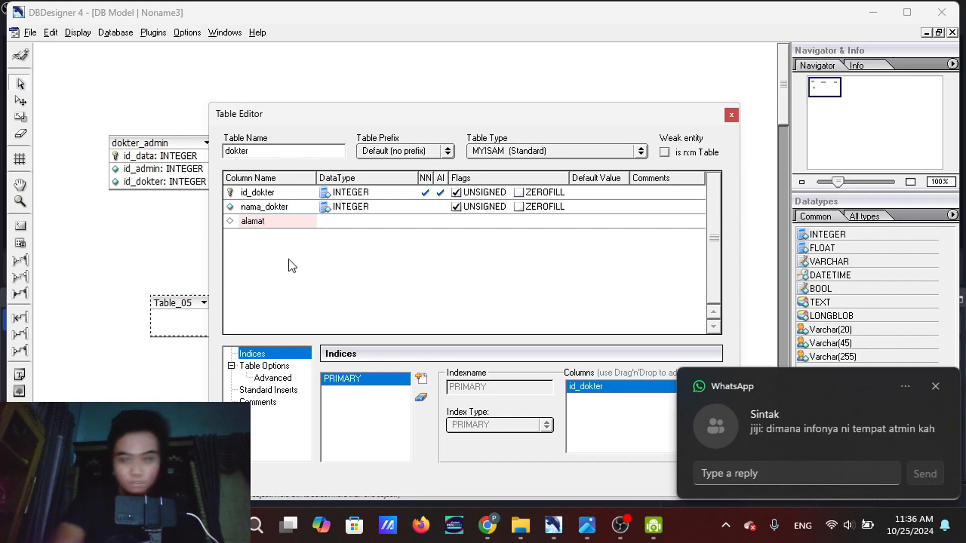
mouse_move(542, 421)
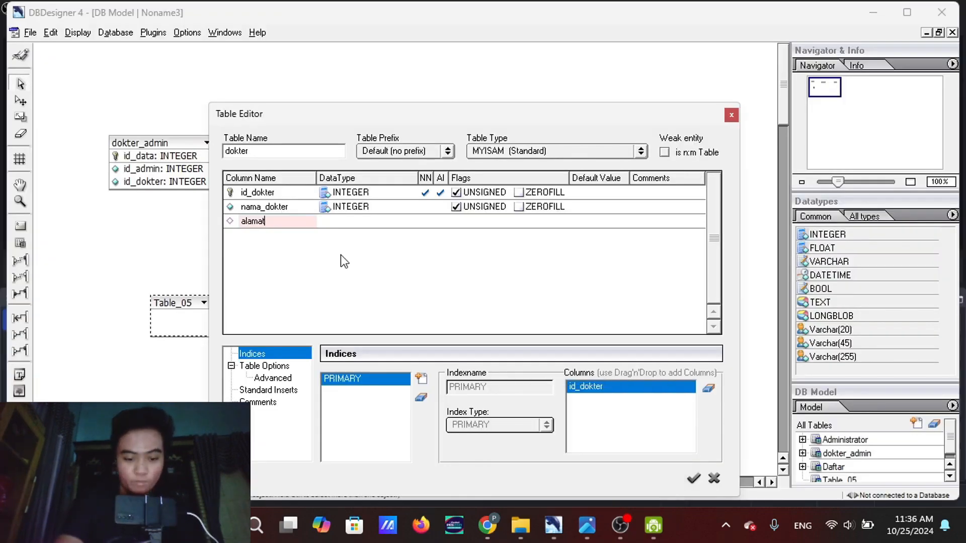
text(_dokter)
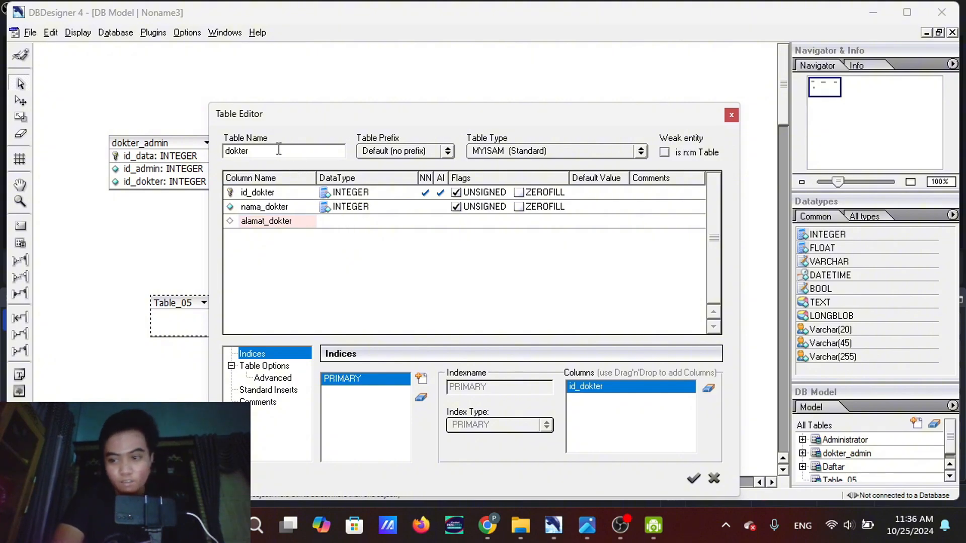
click(350, 221)
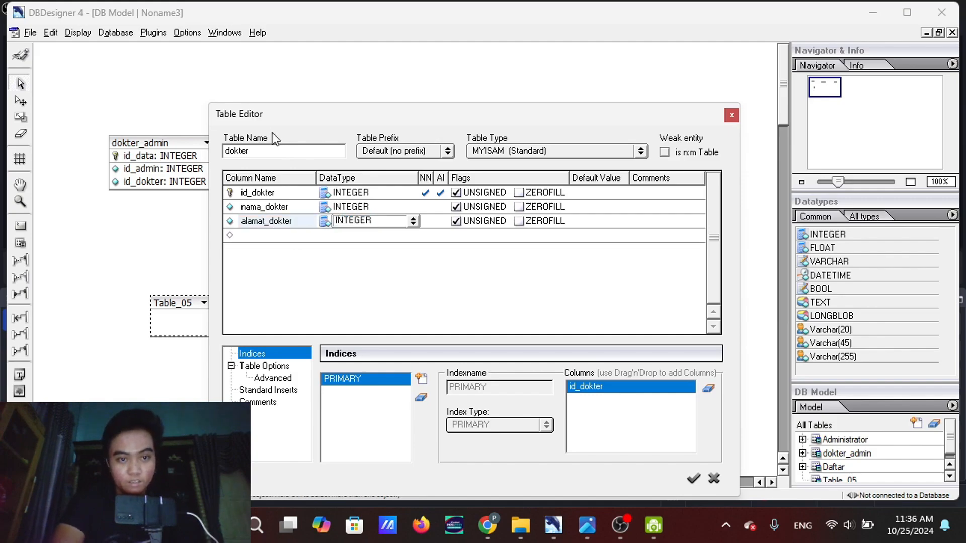
key(Return)
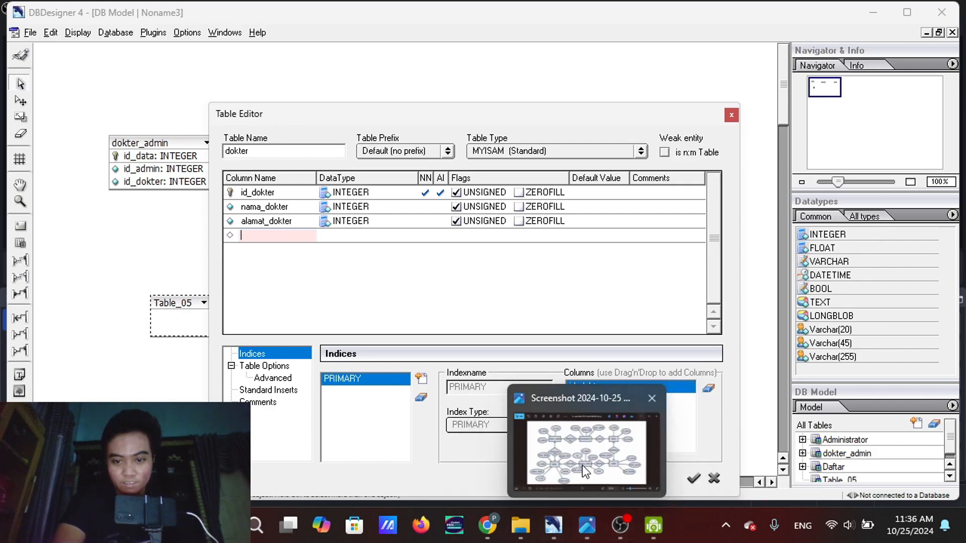
Add a fourth column named no_hp with data type INTEGER to the dokter table
mouse_move(581, 464)
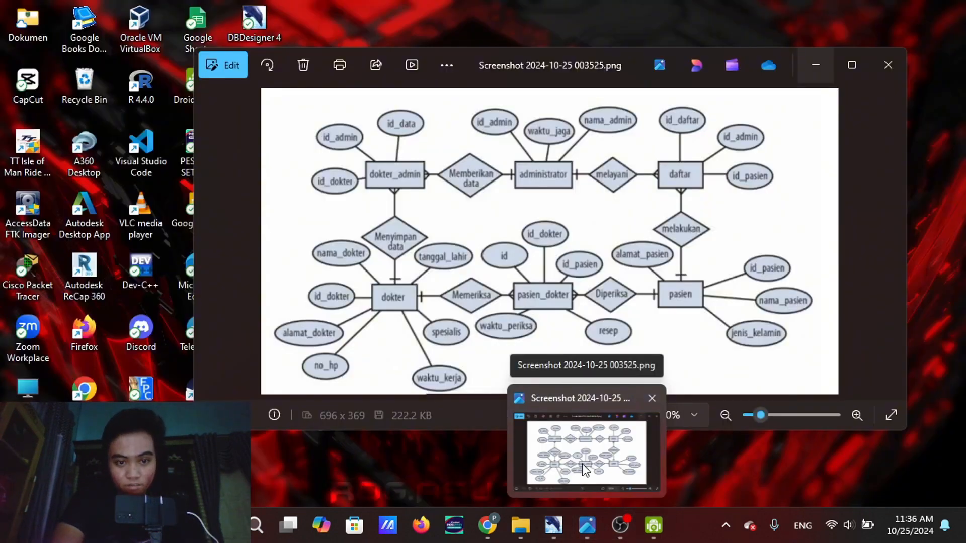
text(n)
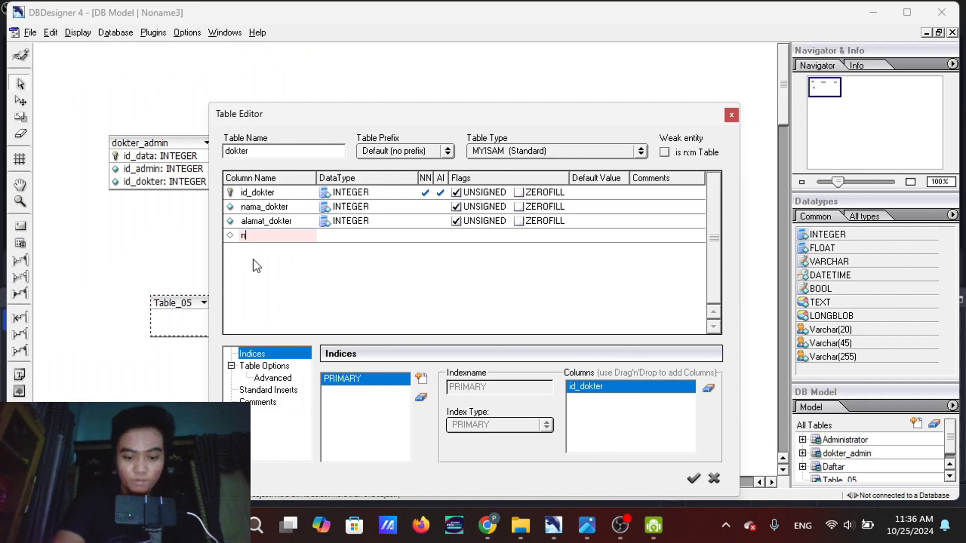
text(o_)
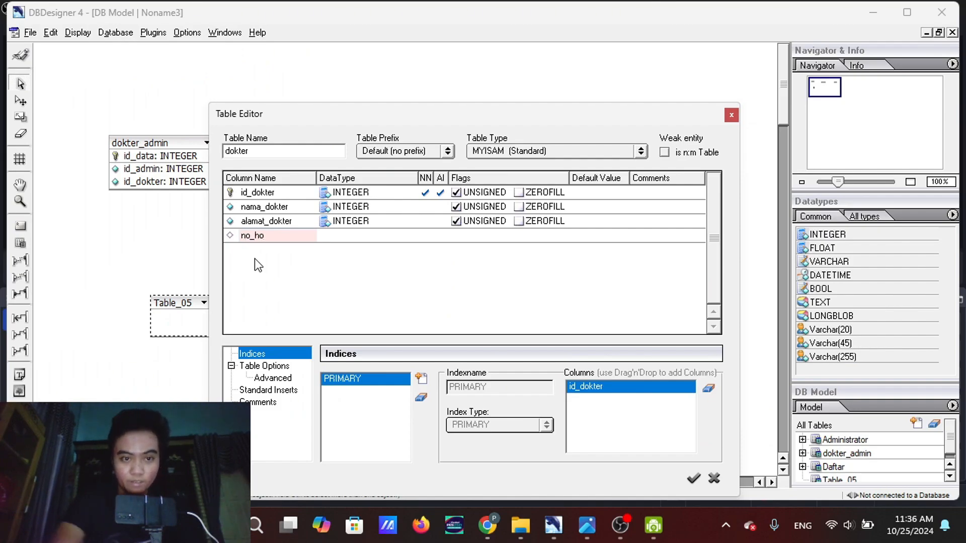
text(hp)
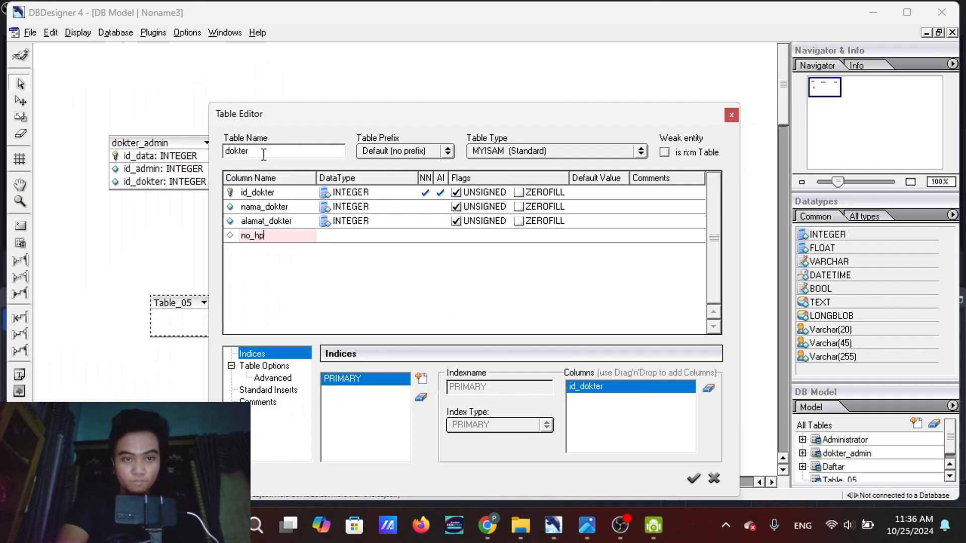
click(352, 236)
click(352, 235)
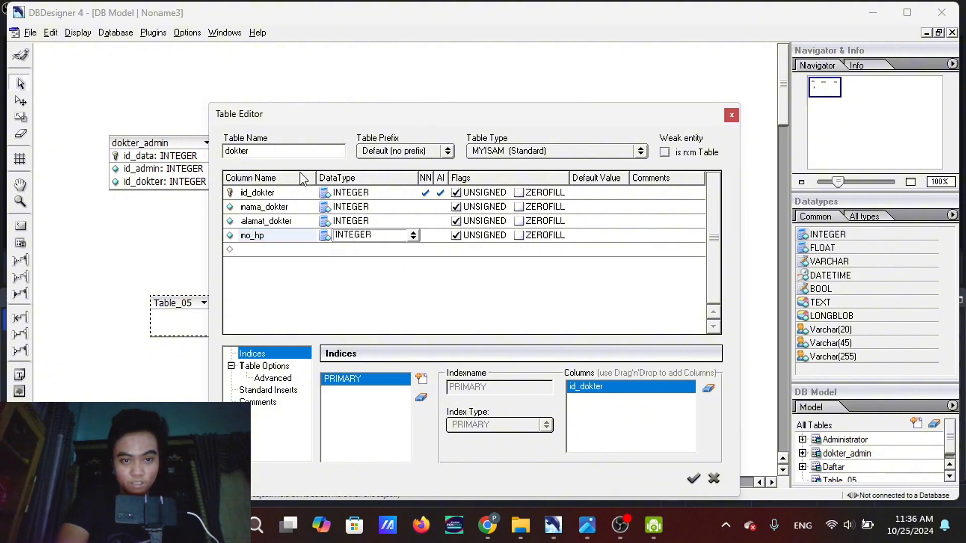
key(Return)
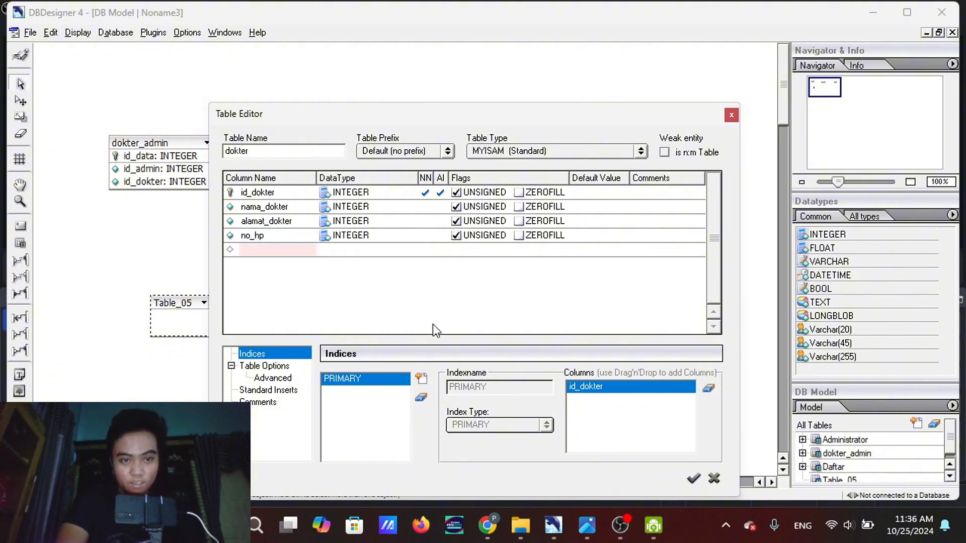
Add a fifth column named waktu_kerja with data type INTEGER to the dokter table
mouse_move(593, 540)
mouse_move(568, 421)
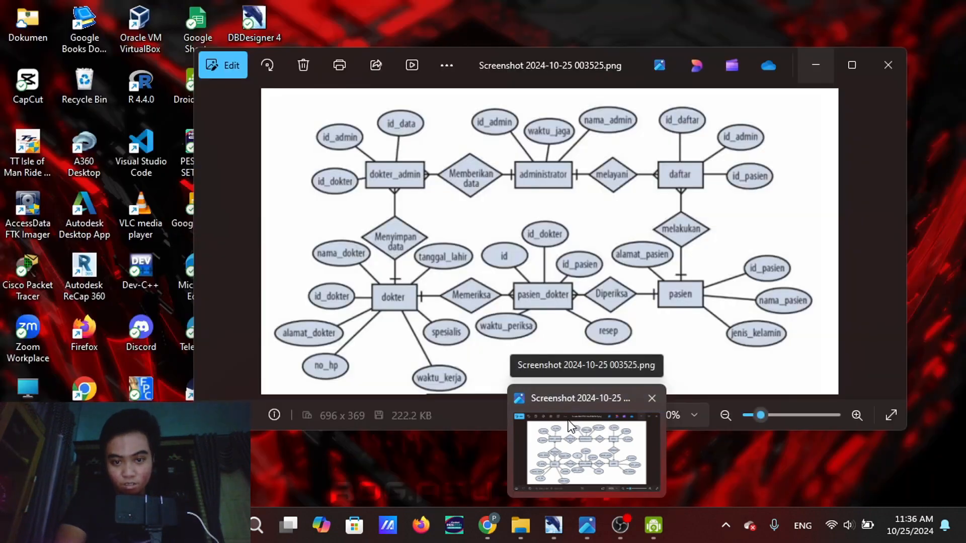
text(wa)
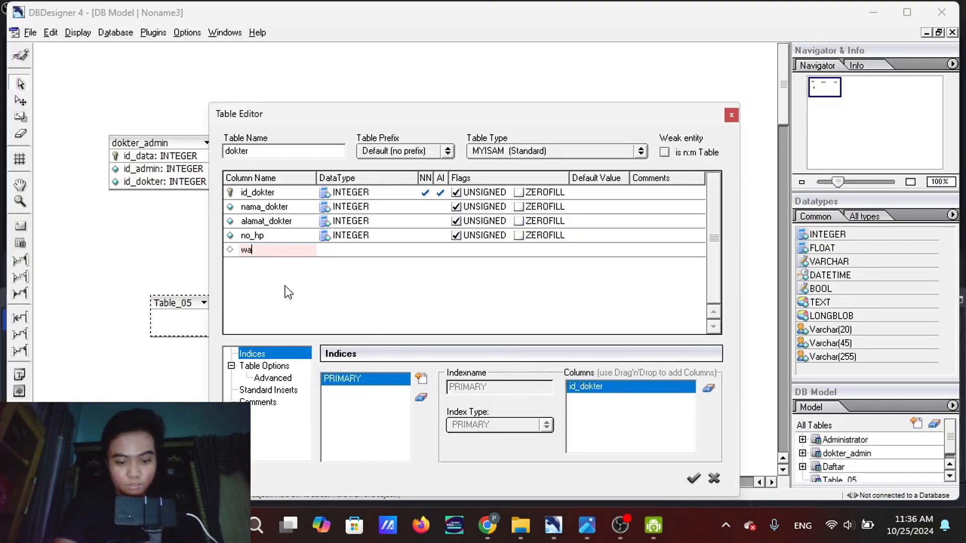
text(ktu-ker)
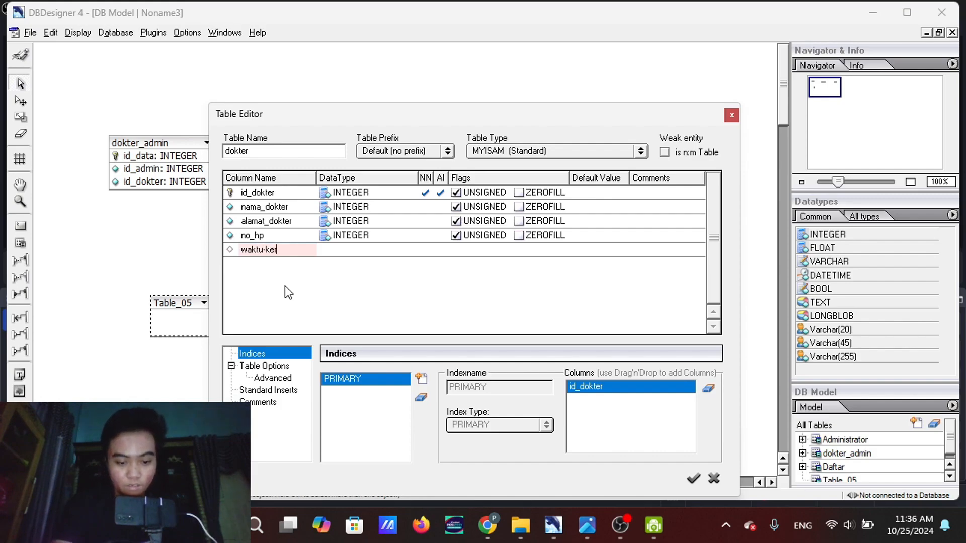
key(BackSpace)
key(BackSpace)
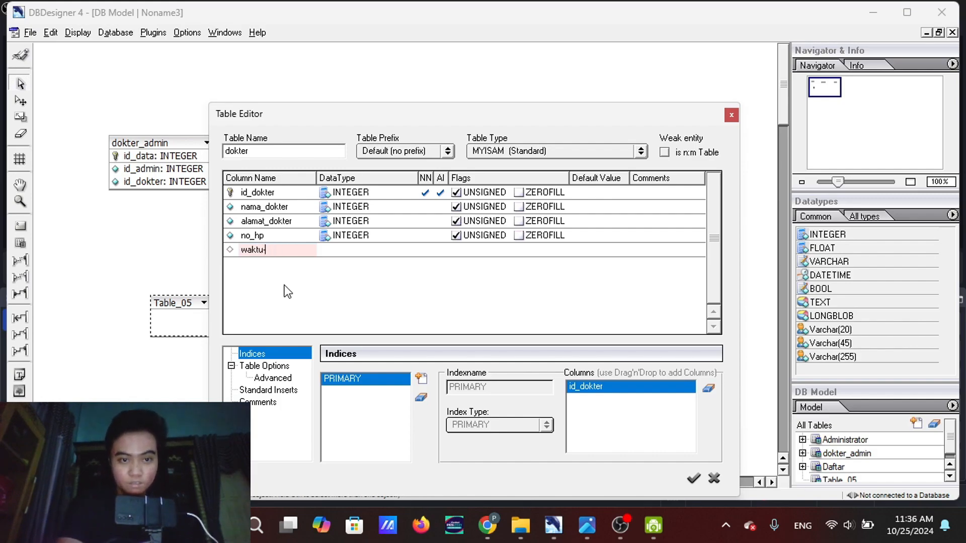
text(ker)
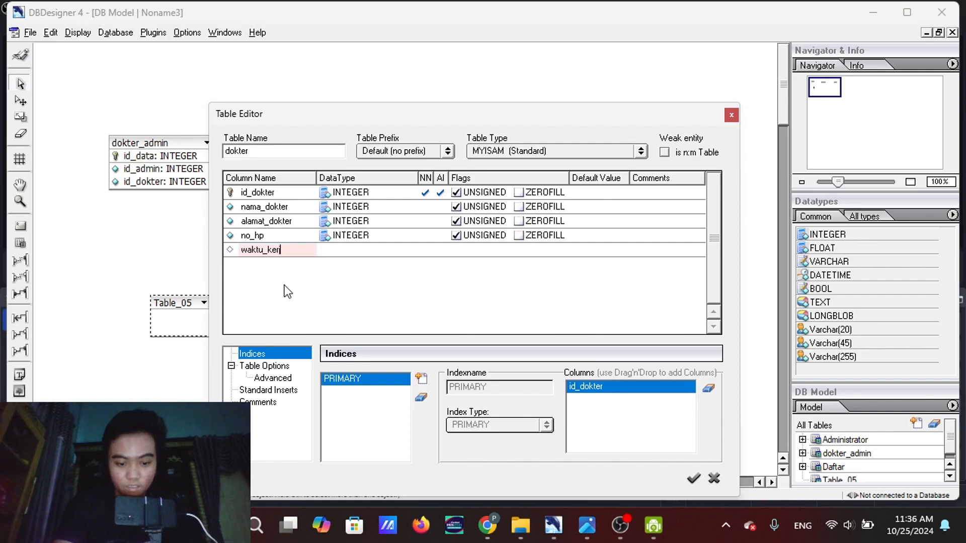
text(ja)
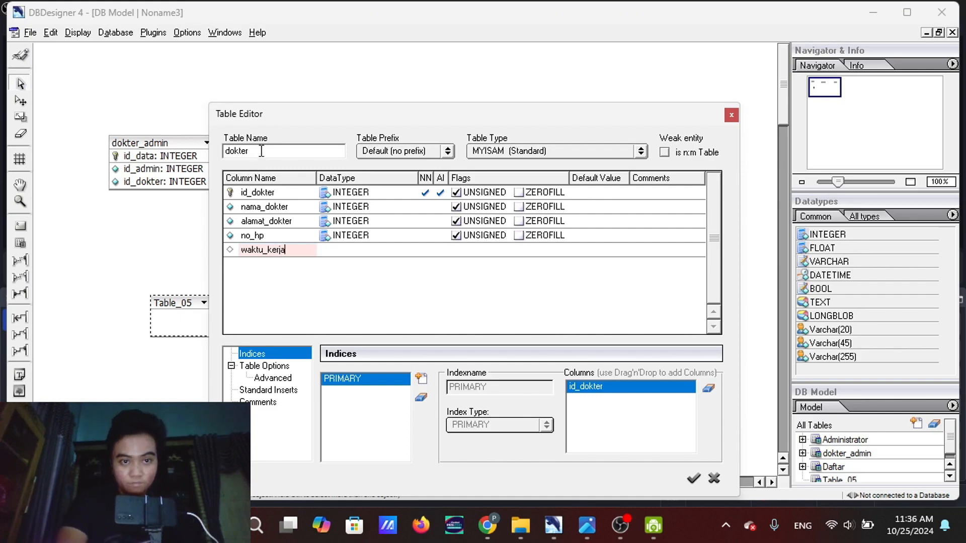
key(Return)
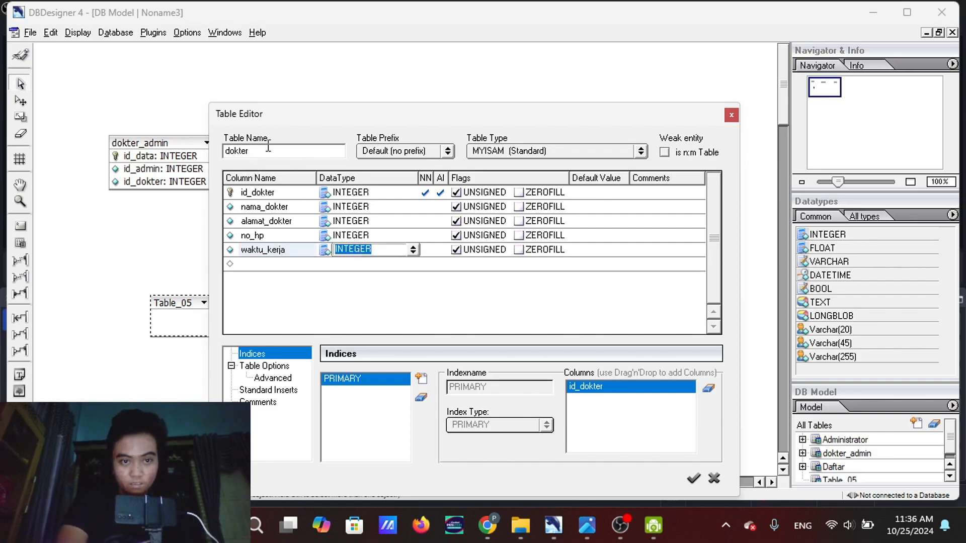
key(Return)
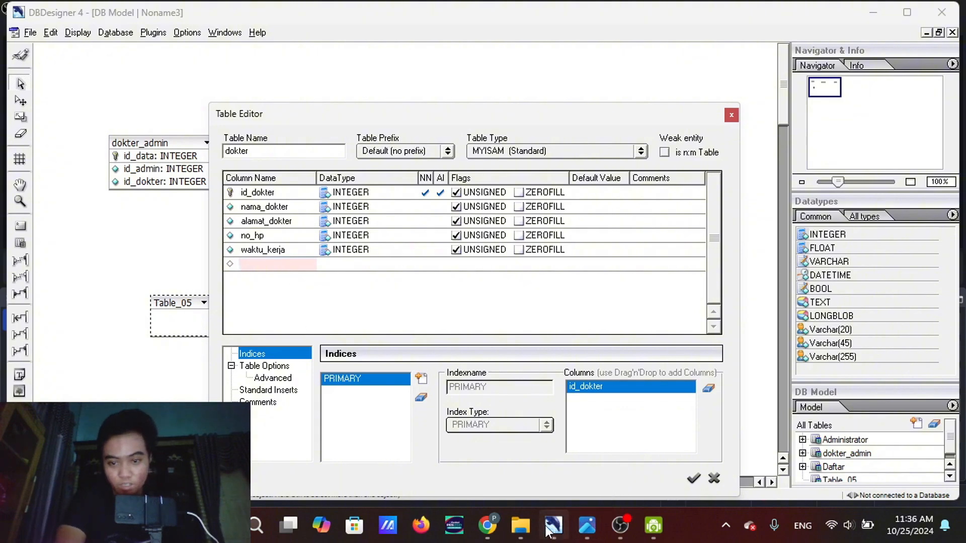
mouse_move(573, 481)
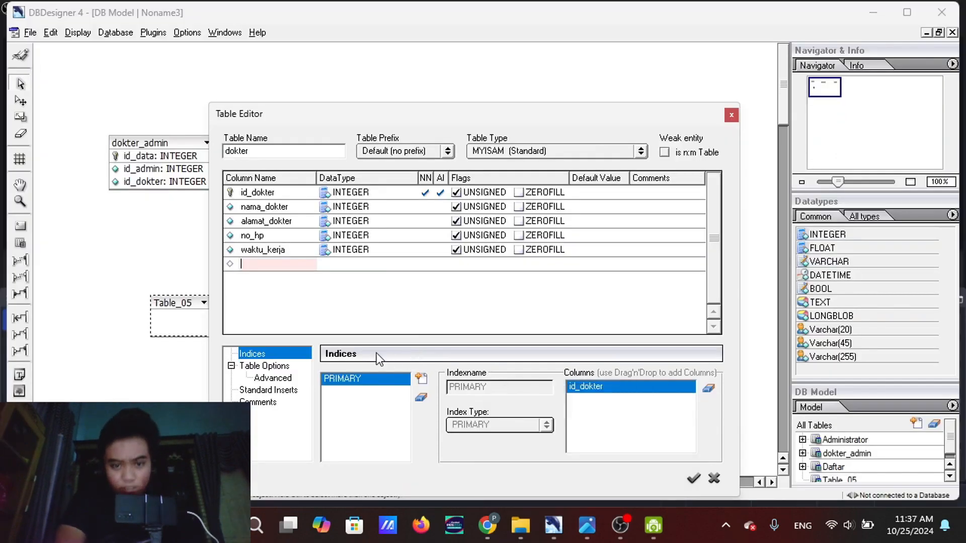
Add a sixth column named spesialis with data type INTEGER to the dokter table
text(spe)
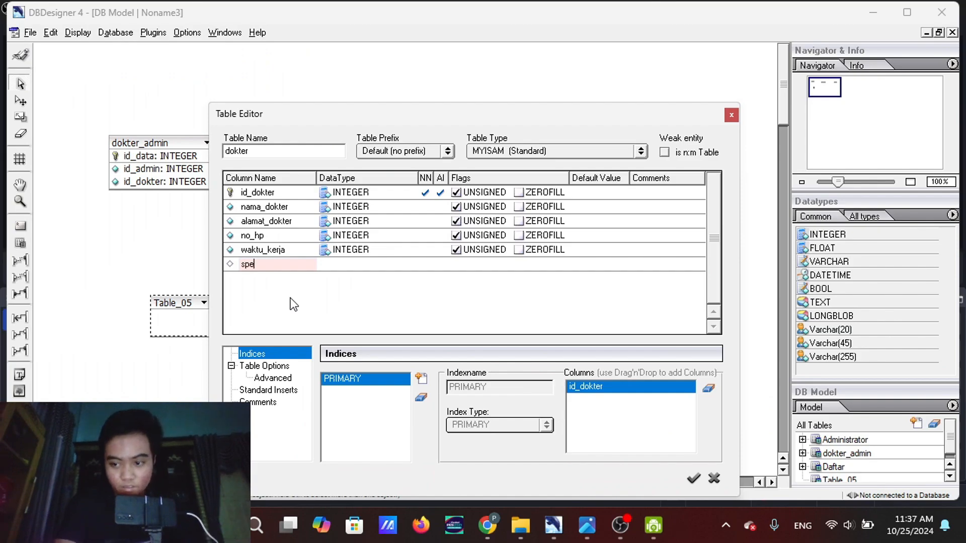
text(sialis)
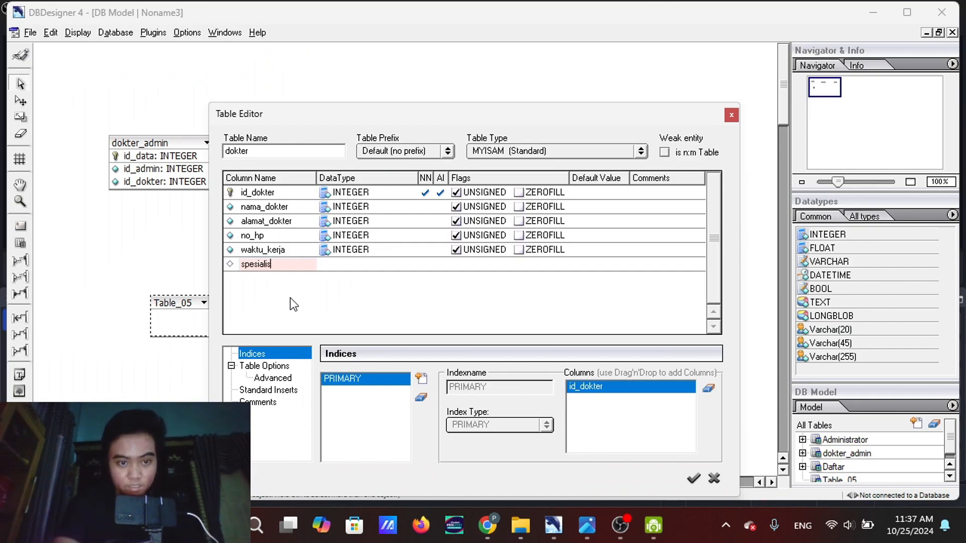
click(346, 264)
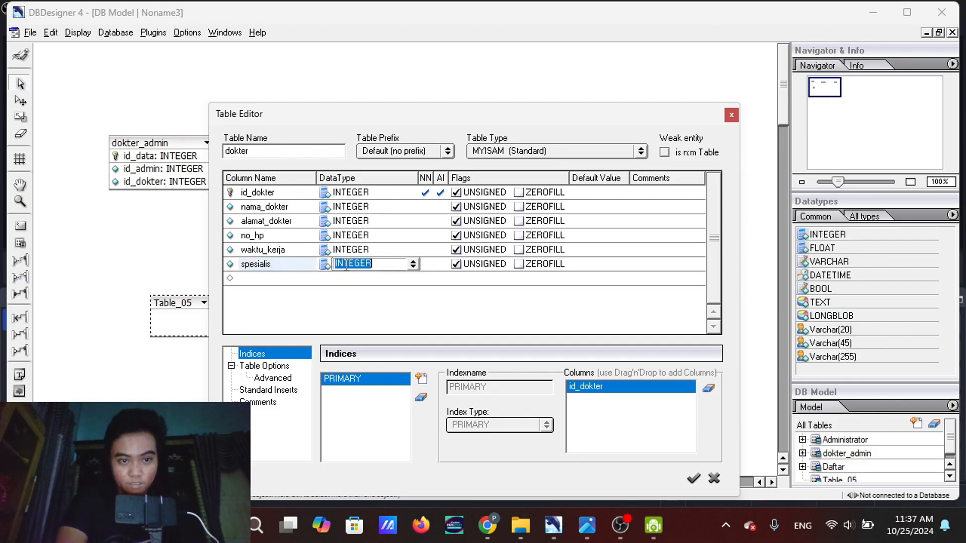
click(267, 148)
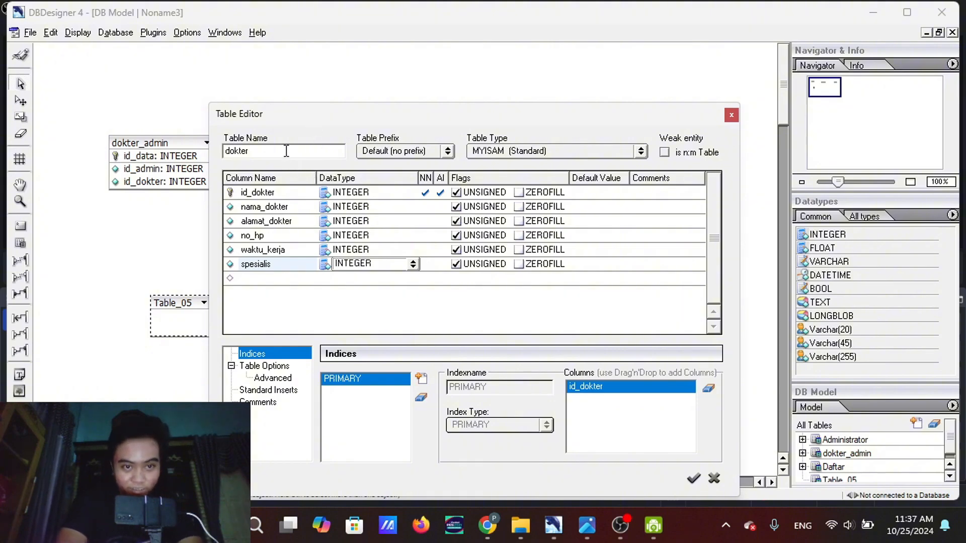
key(Return)
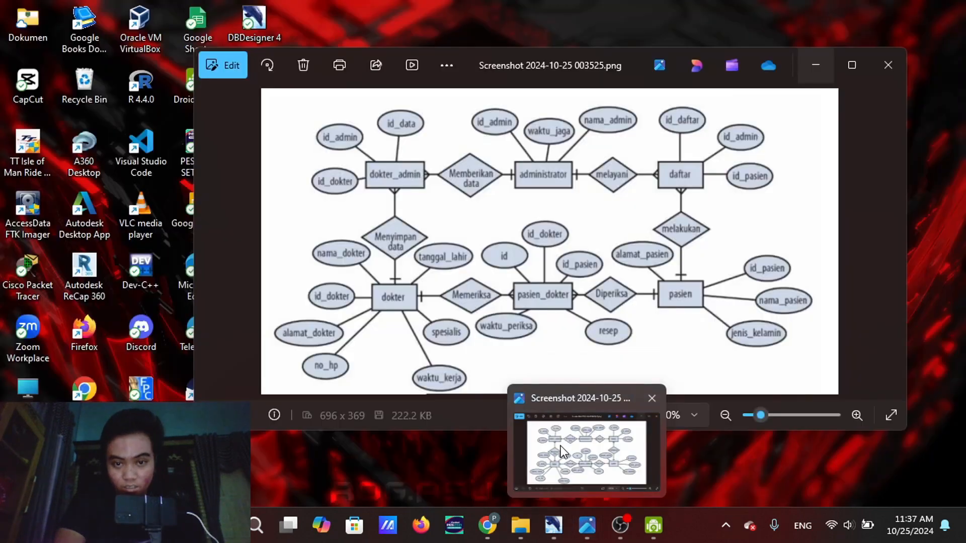
Add a seventh column named tanggal_lahir with data type INTEGER to the dokter table
text(t)
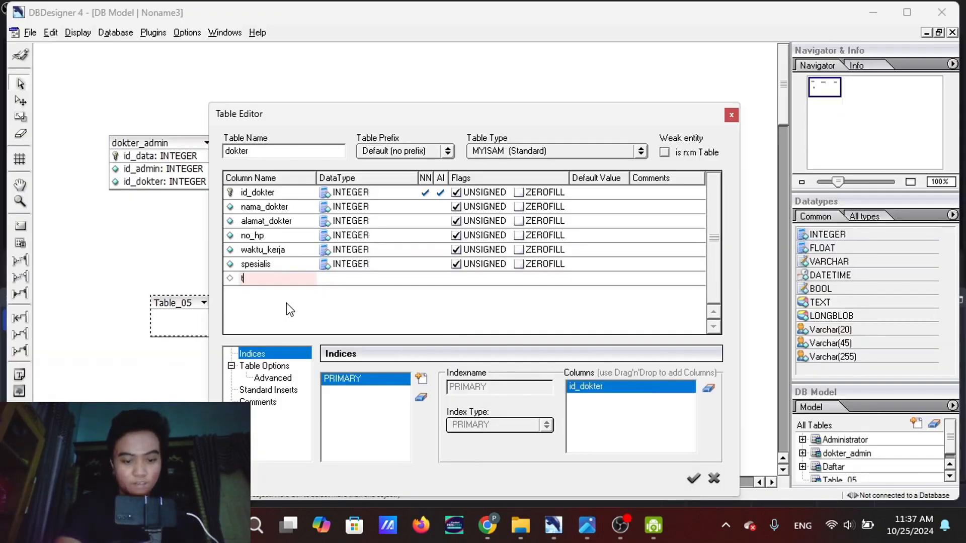
text(anggal_)
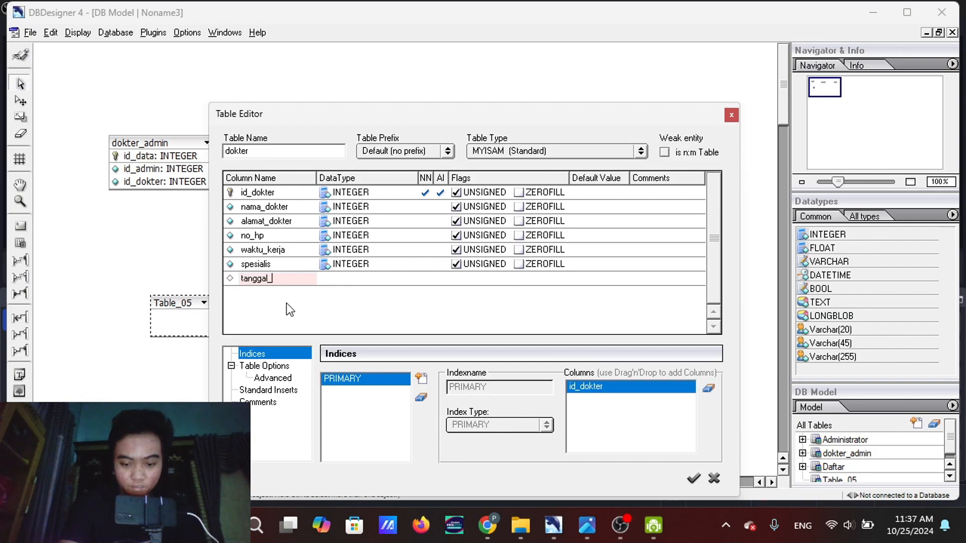
text(lahir)
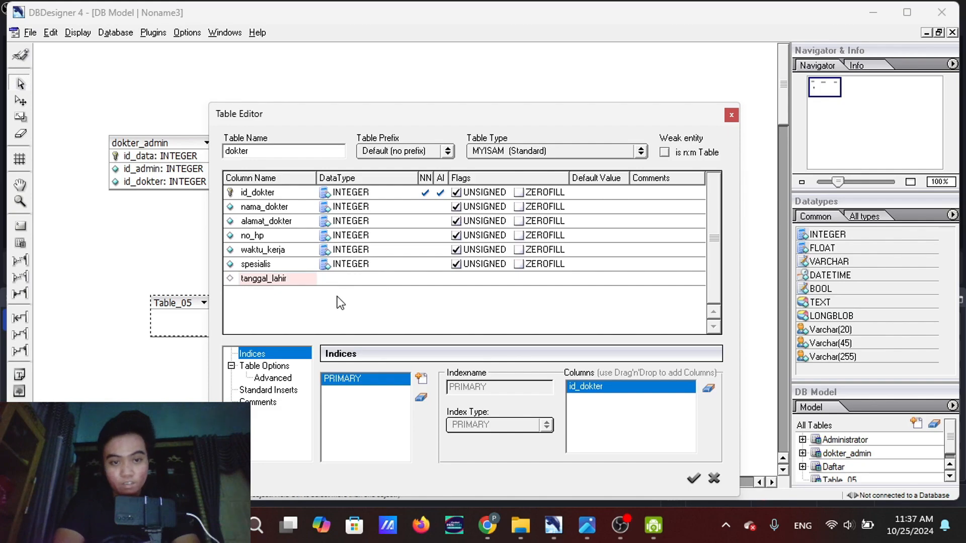
click(359, 278)
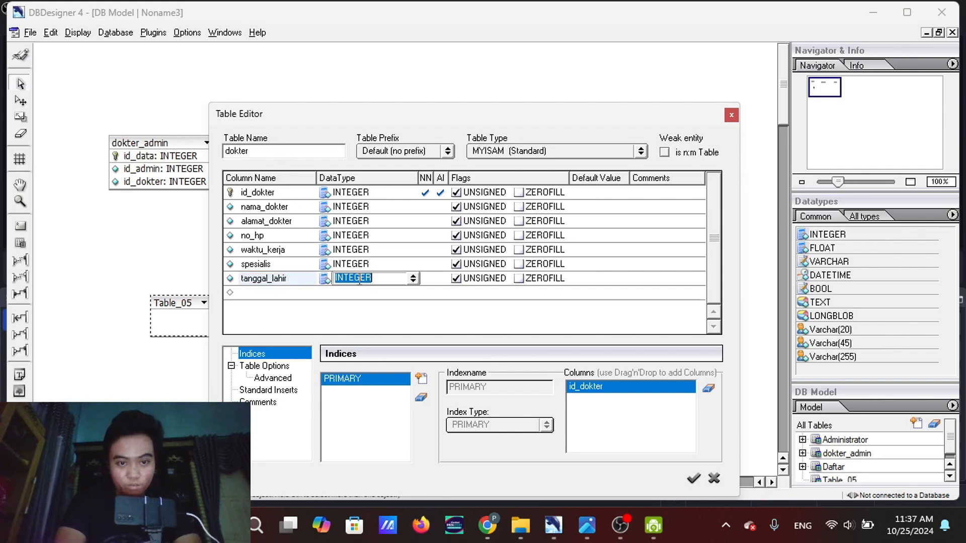
click(370, 206)
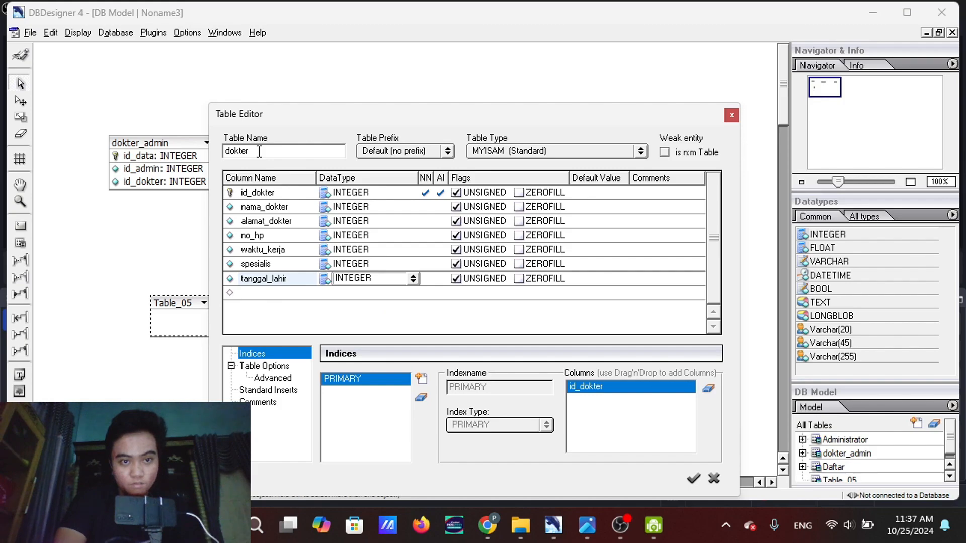
key(Return)
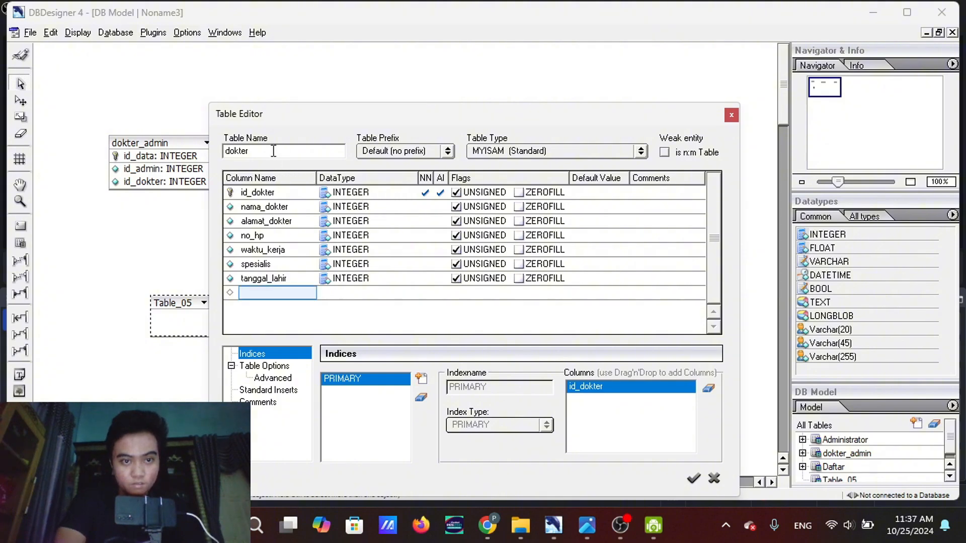
Set the data type of the dokter table's nama_dokter column to Varchar(255)
double_click(273, 216)
click(328, 206)
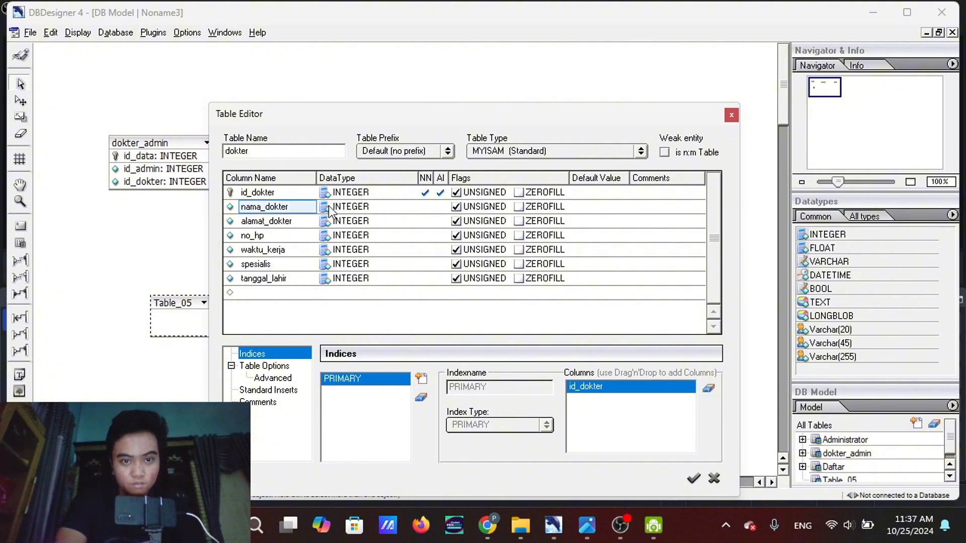
click(348, 203)
click(348, 204)
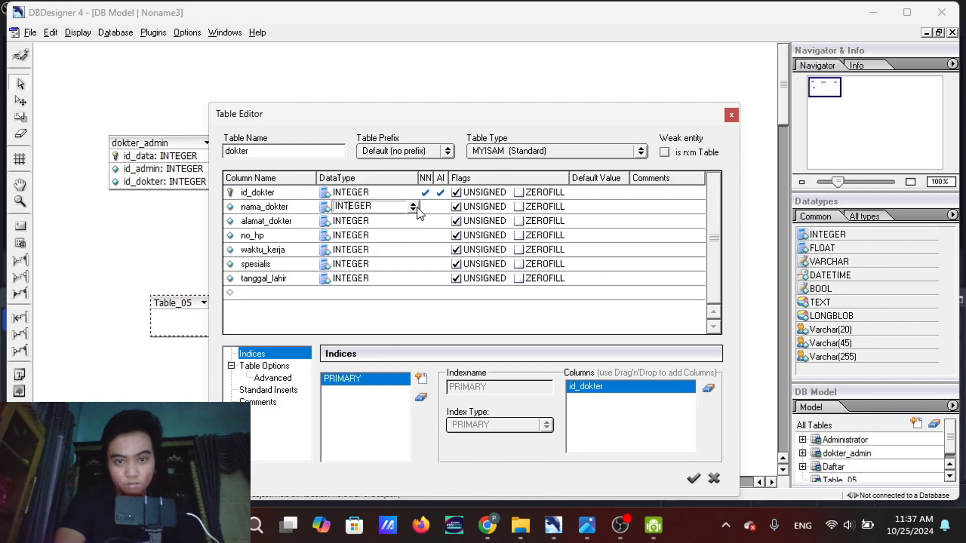
click(413, 206)
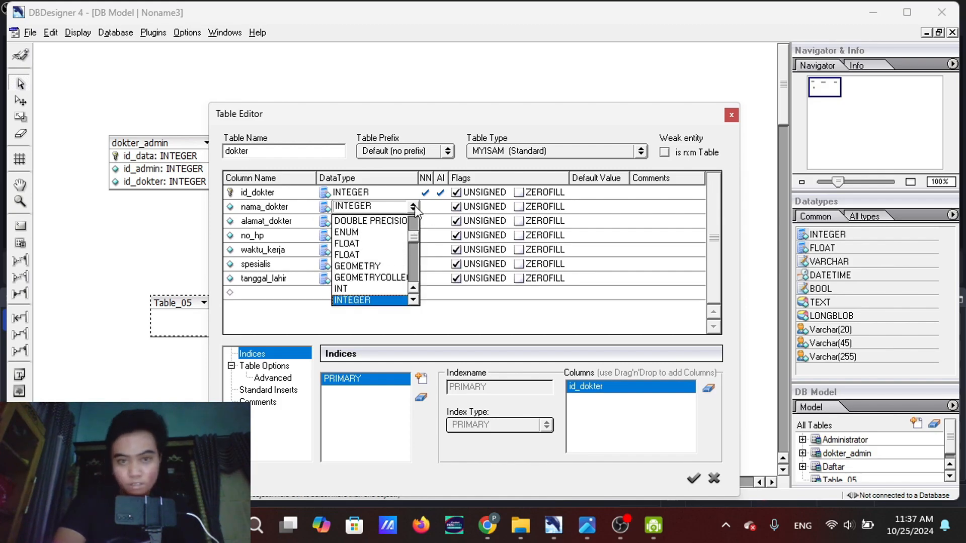
scroll(384, 260, down, 6)
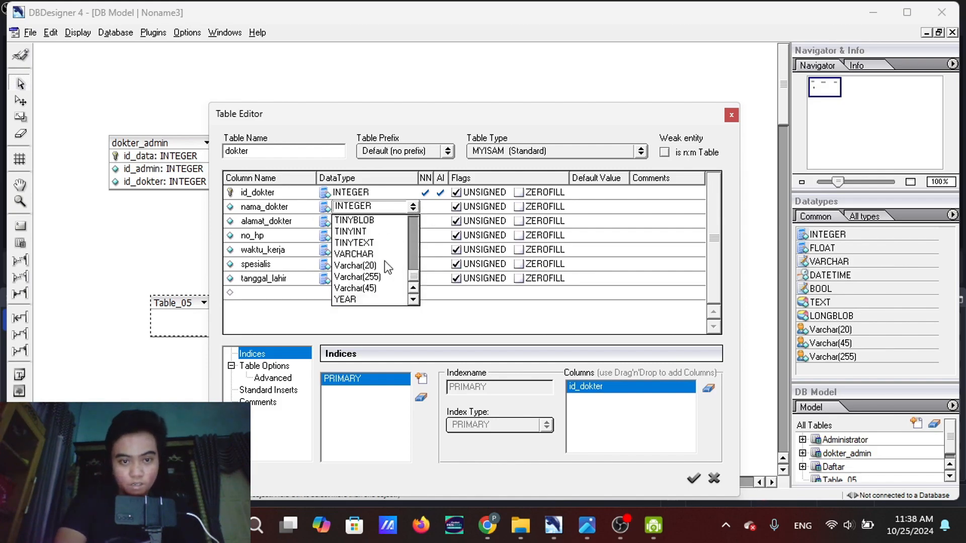
click(362, 278)
Set the data type of the dokter table's alamat_dokter column to Varchar(255)
click(375, 224)
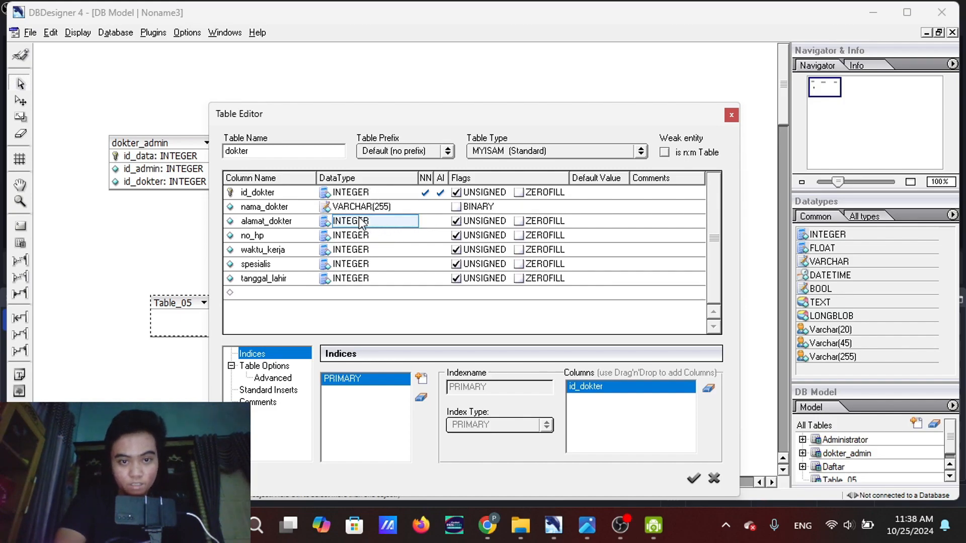
click(358, 217)
click(412, 221)
scroll(372, 281, down, 6)
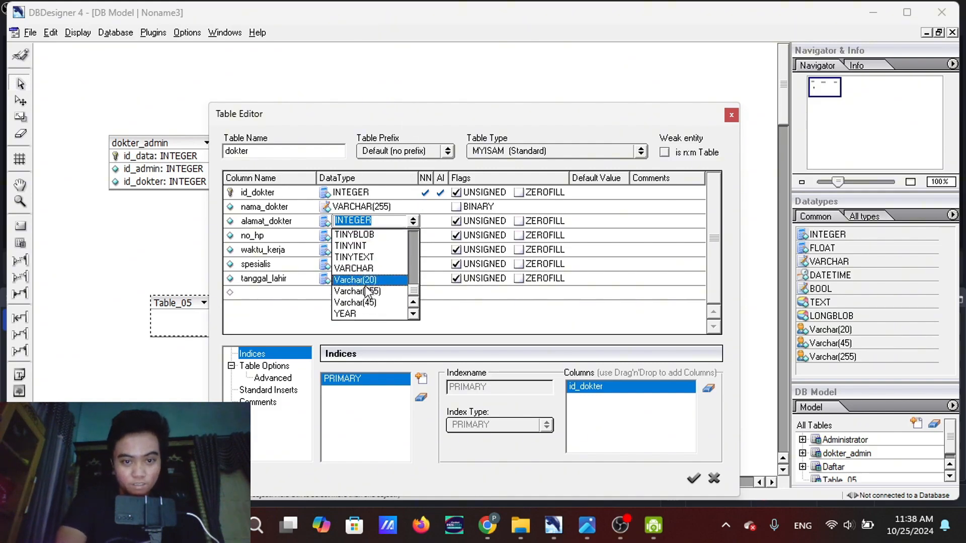
click(366, 293)
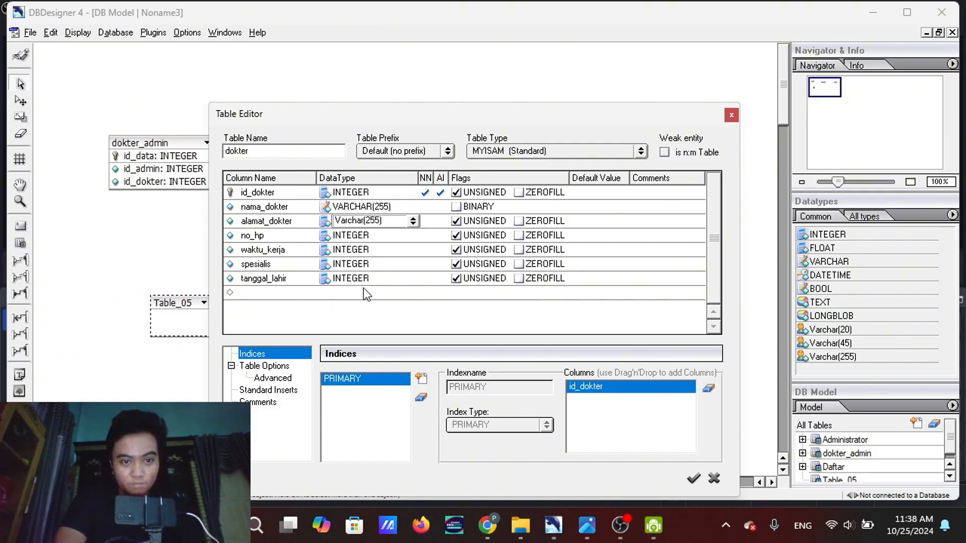
Set the data type of the dokter table's no_hp column to Varchar(20)
click(369, 235)
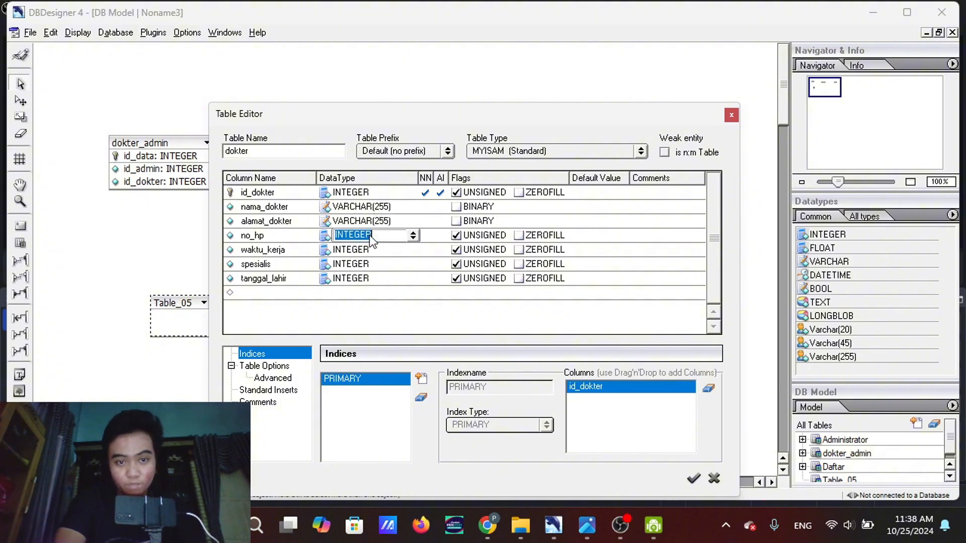
click(412, 235)
scroll(374, 302, down, 3)
scroll(375, 301, down, 5)
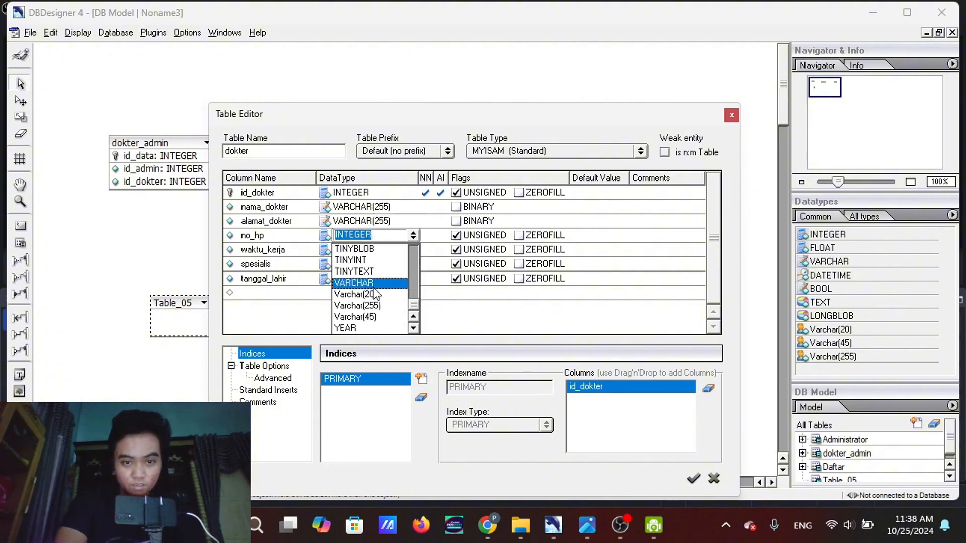
click(370, 294)
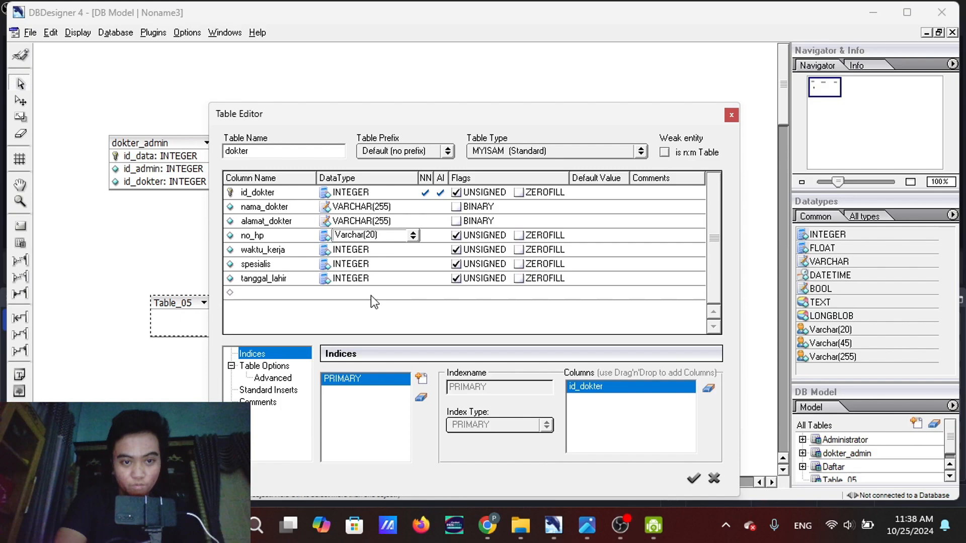
Set the data type of the dokter table's waktu_kerja column to TIME
click(355, 252)
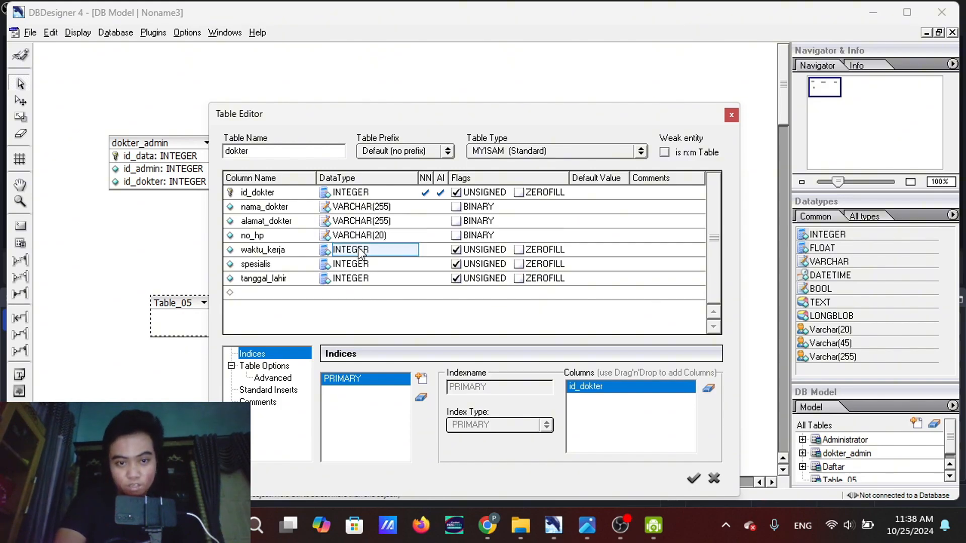
click(392, 250)
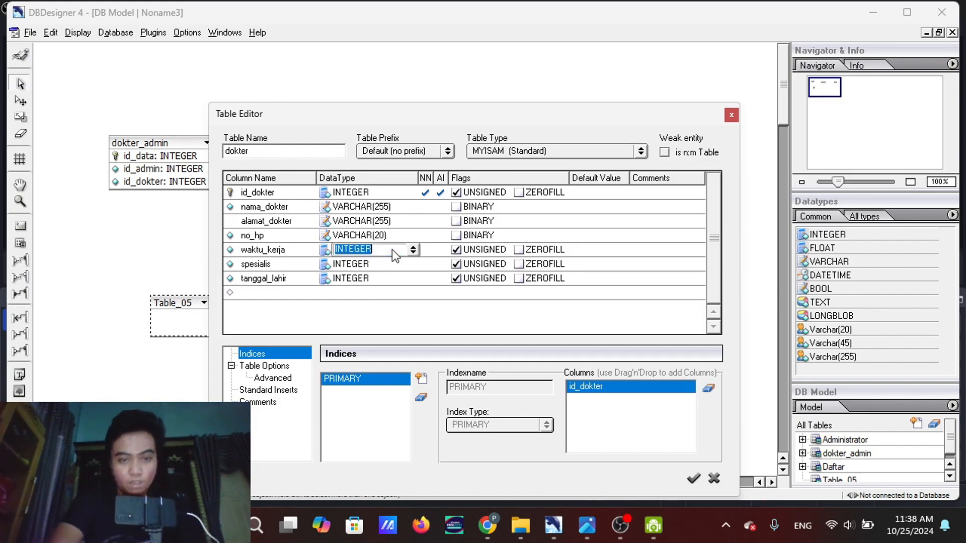
click(413, 249)
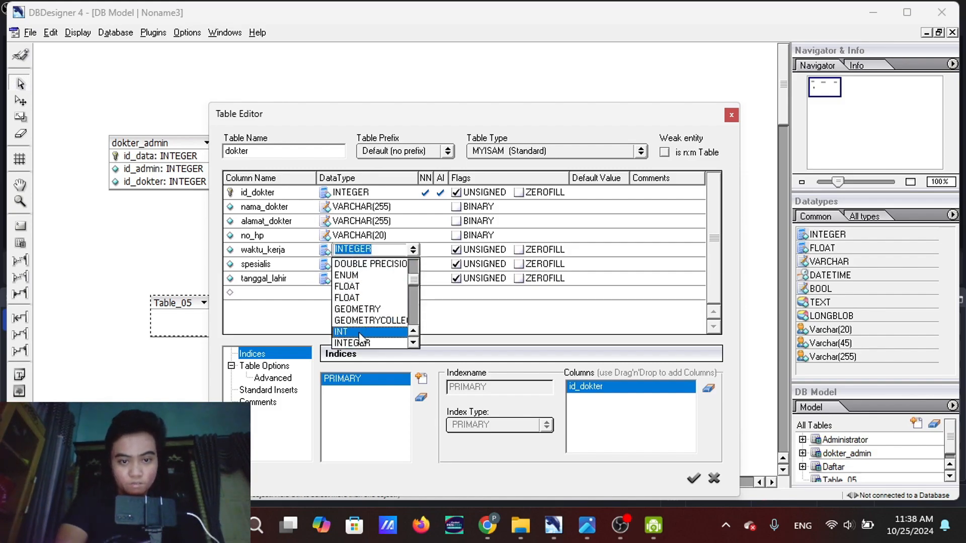
scroll(360, 334, up, 3)
scroll(364, 282, down, 3)
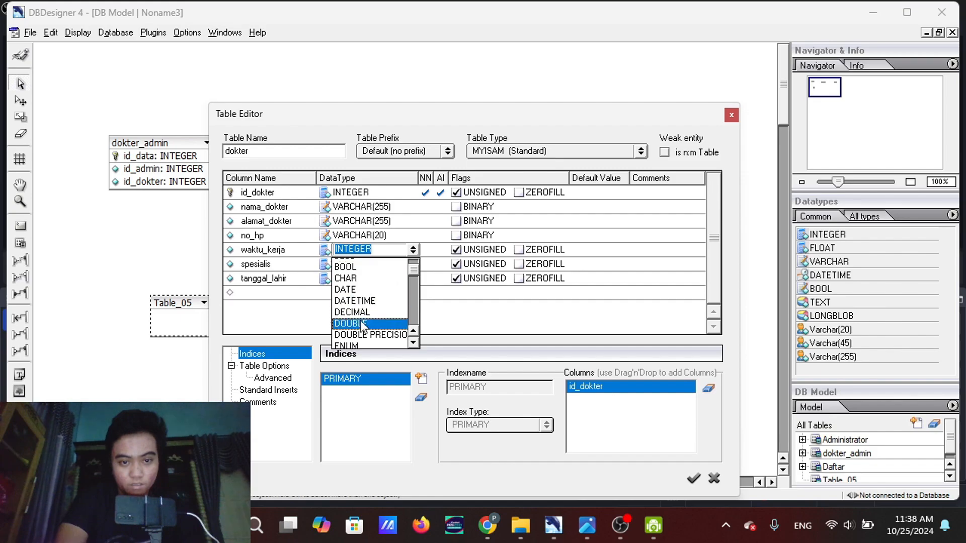
scroll(361, 321, down, 6)
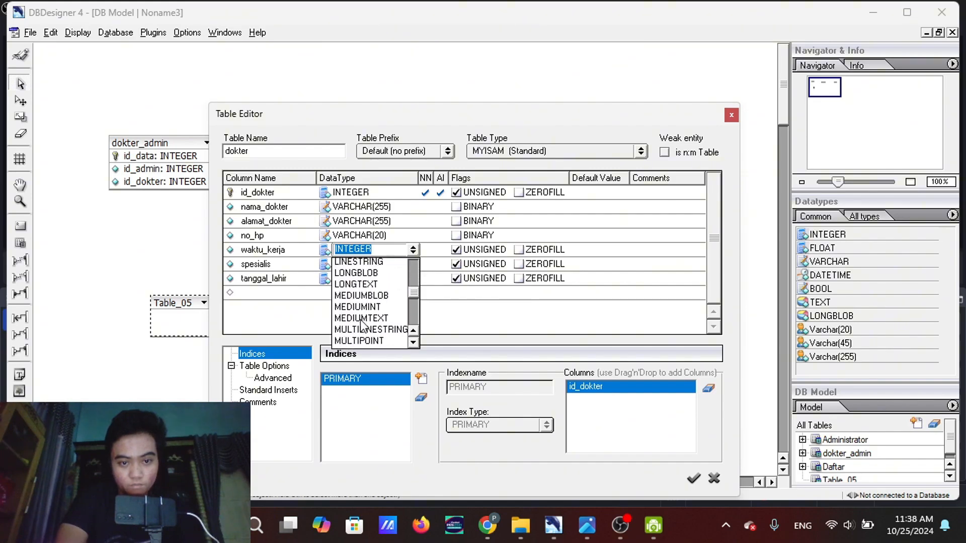
scroll(361, 325, down, 4)
scroll(354, 317, up, 2)
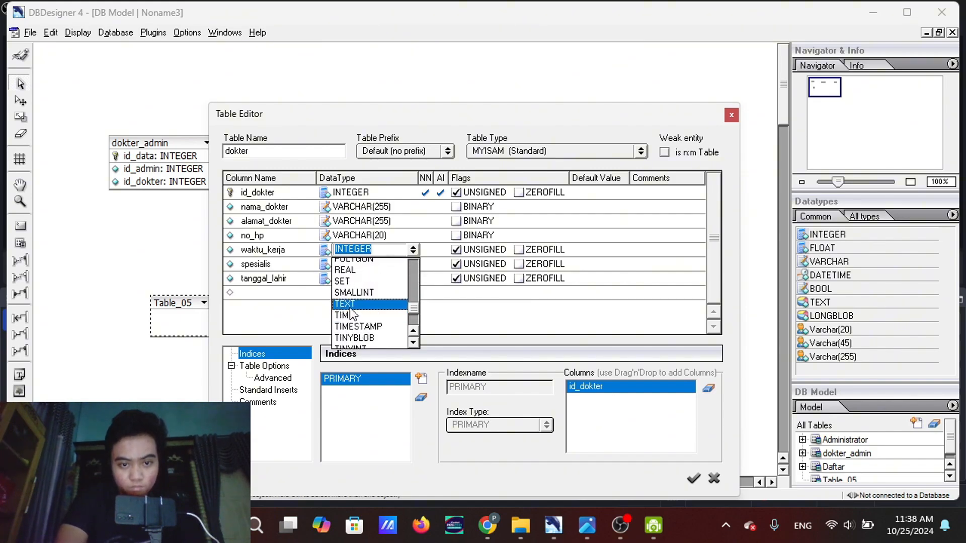
click(352, 315)
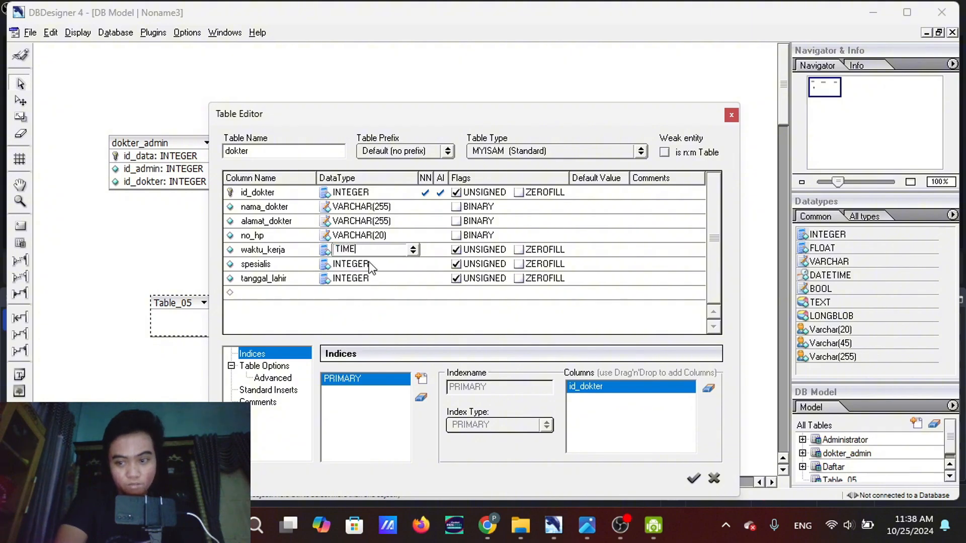
Set the data type of the dokter table's spesialis column to Varchar(45)
click(371, 266)
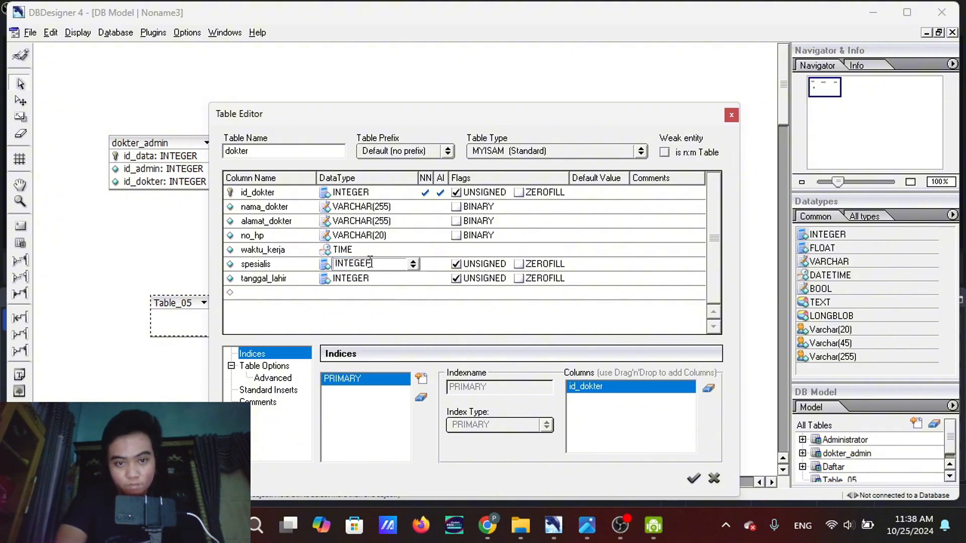
click(413, 263)
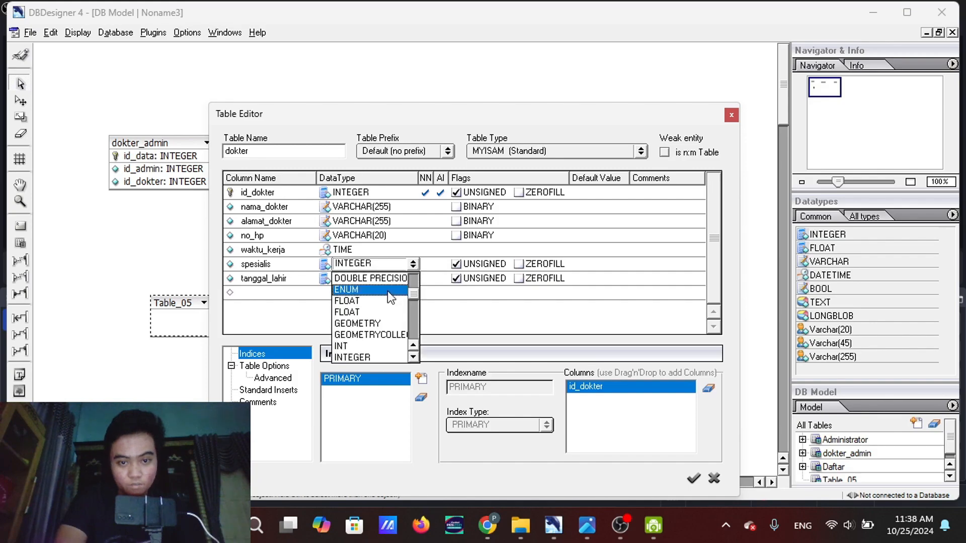
scroll(387, 290, down, 5)
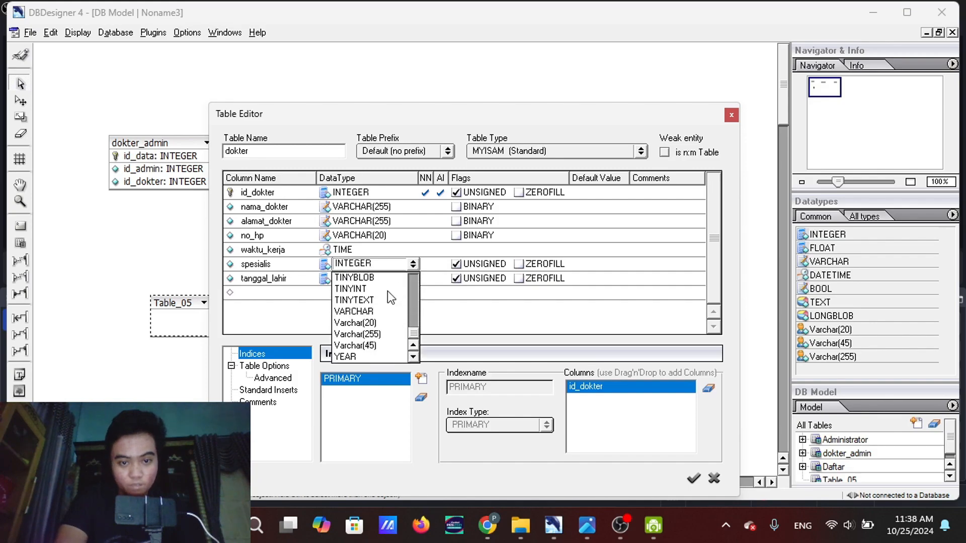
click(367, 345)
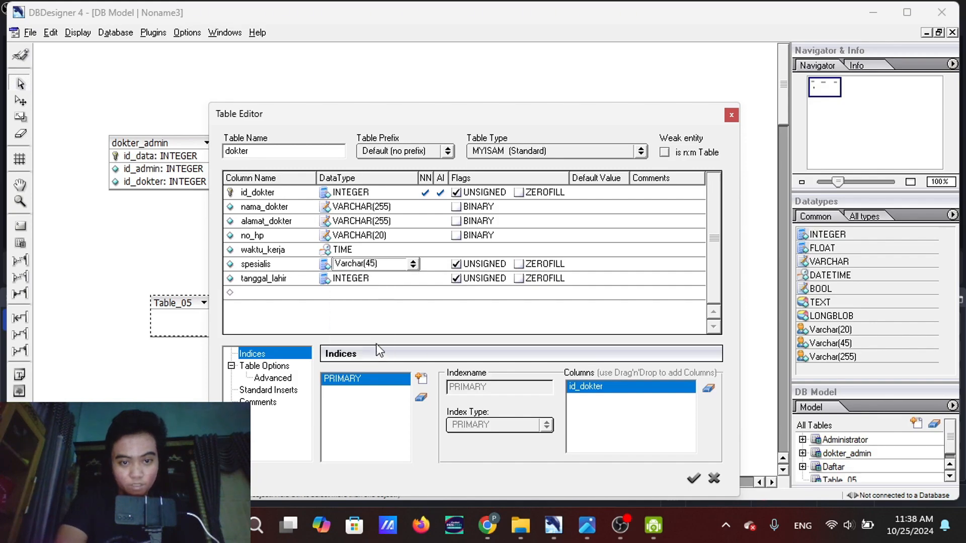
Set the data type of the dokter table's tanggal_lahir column to DATE and save the table
click(361, 276)
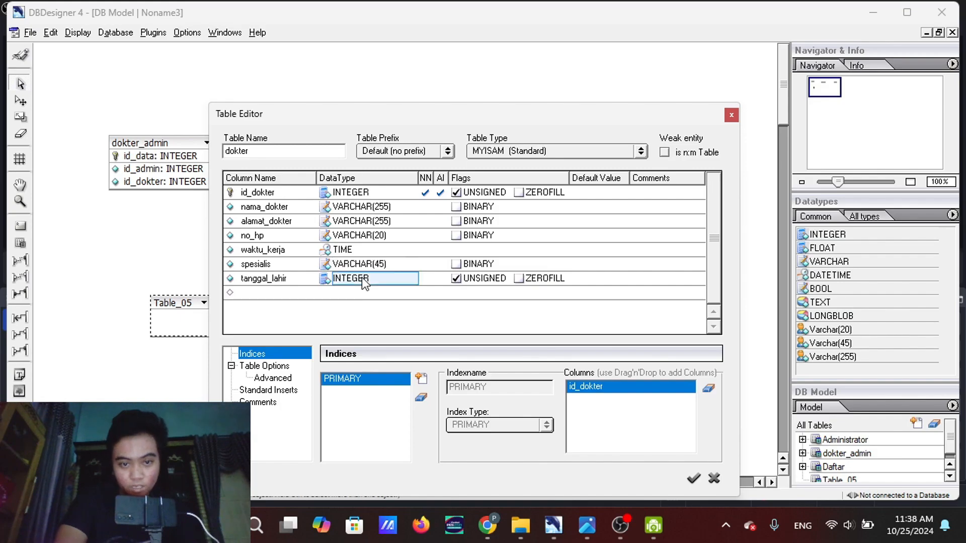
click(387, 282)
click(412, 276)
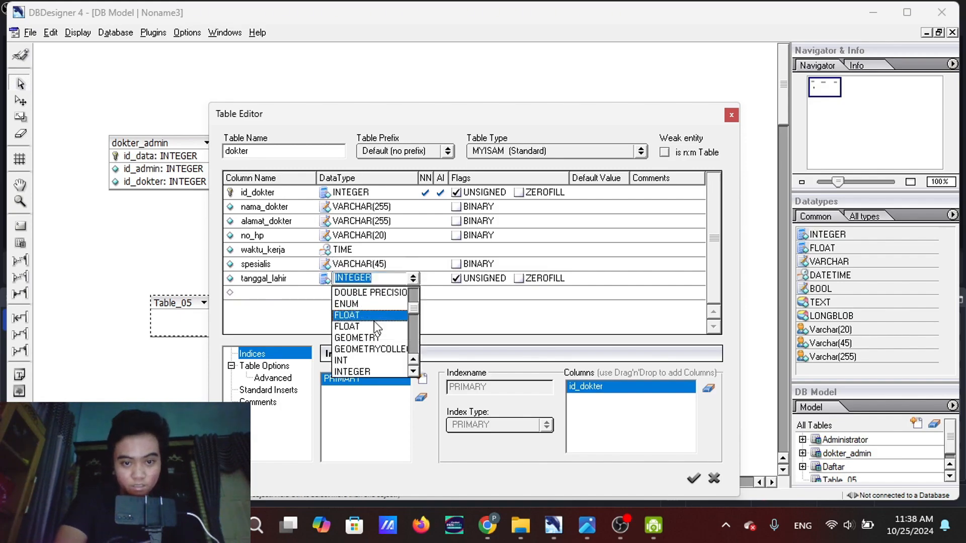
scroll(374, 320, up, 3)
scroll(362, 332, down, 1)
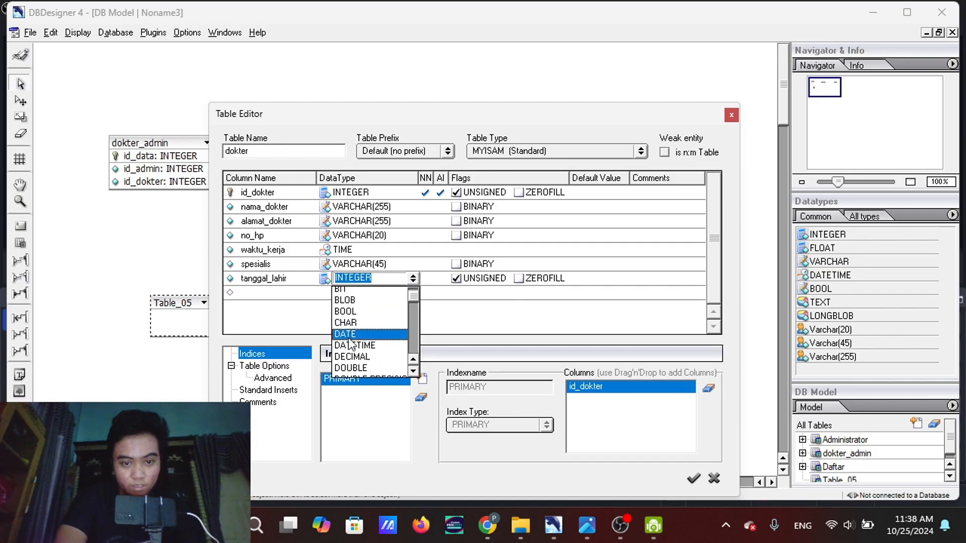
click(351, 337)
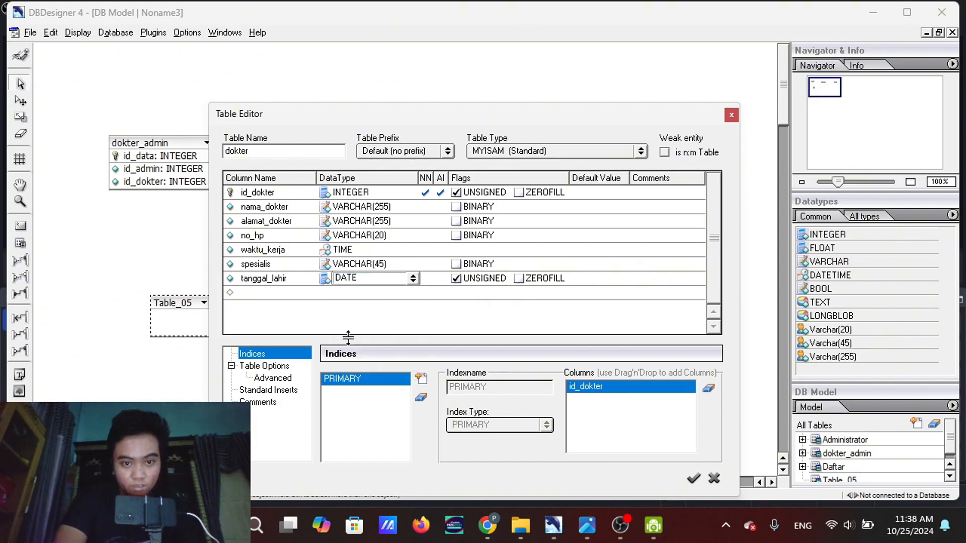
click(693, 480)
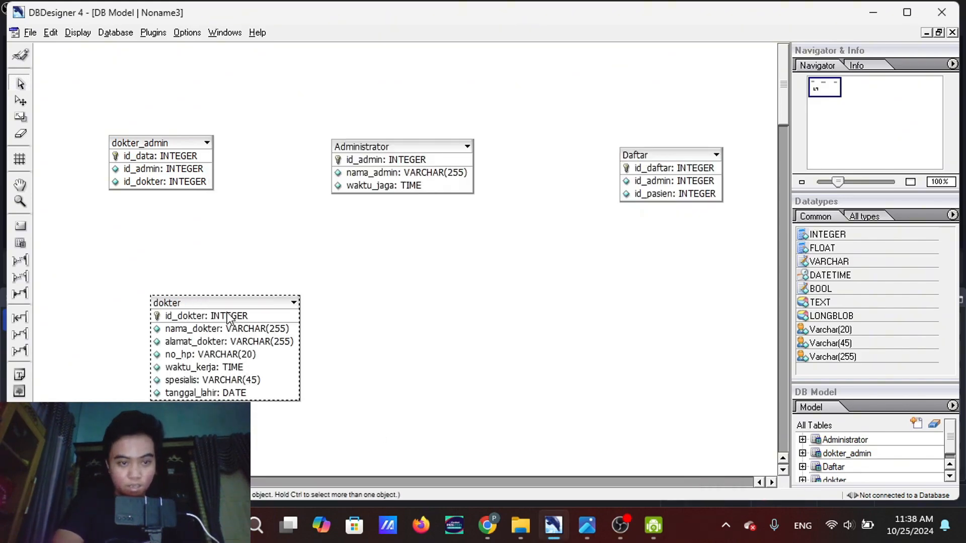
Reposition the dokter table on the canvas so it sits beneath the dokter_admin table
drag(217, 312, 186, 301)
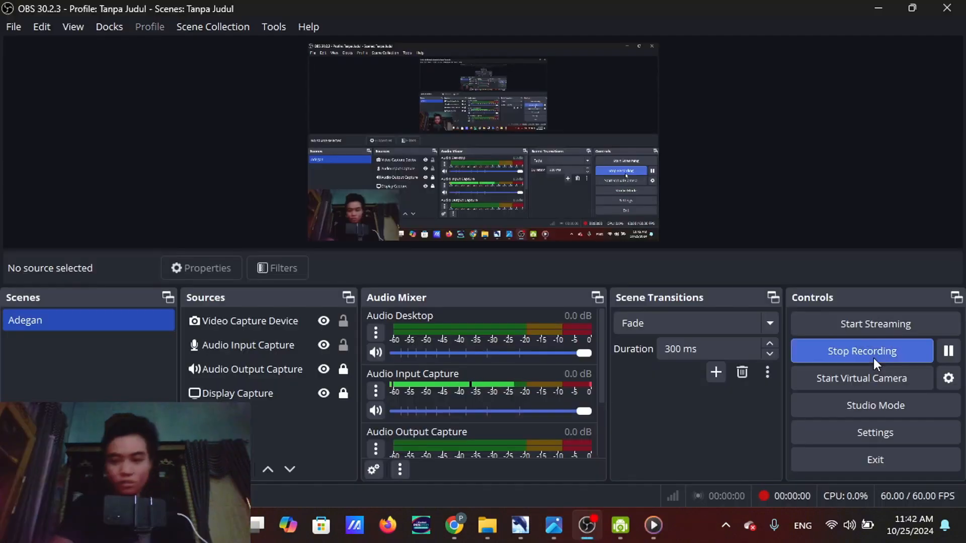
click(521, 526)
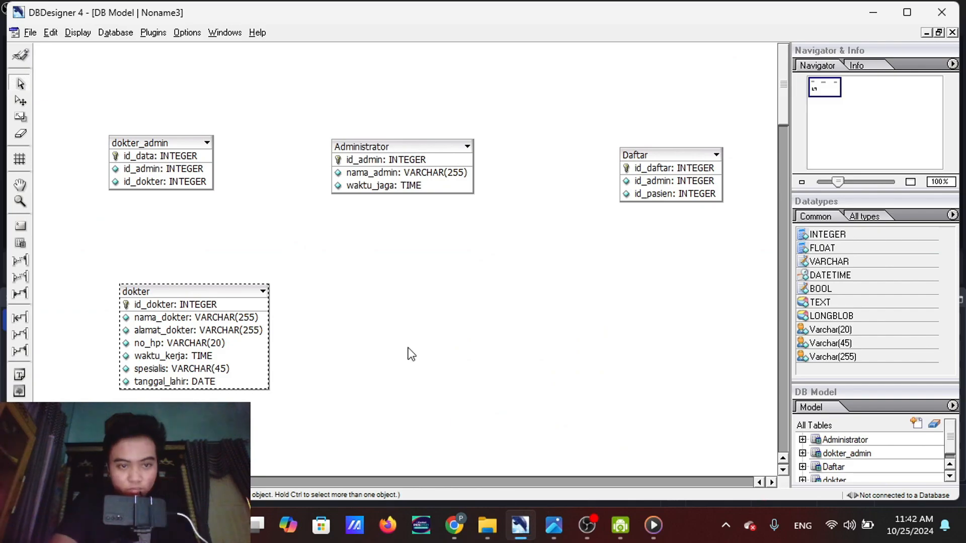
drag(210, 292, 201, 291)
Add a new table beside the dokter table, below Administrator, and name it pasien_dokter
click(22, 243)
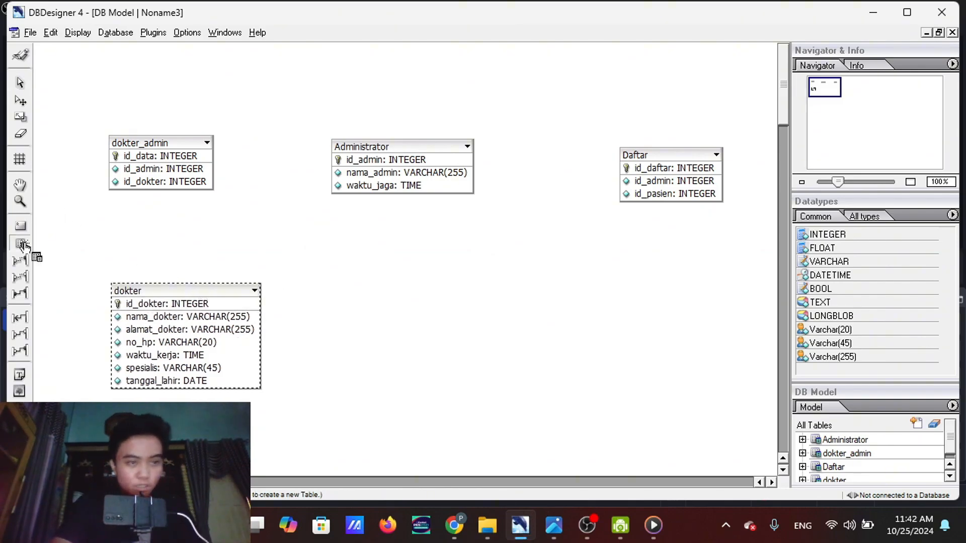
click(403, 318)
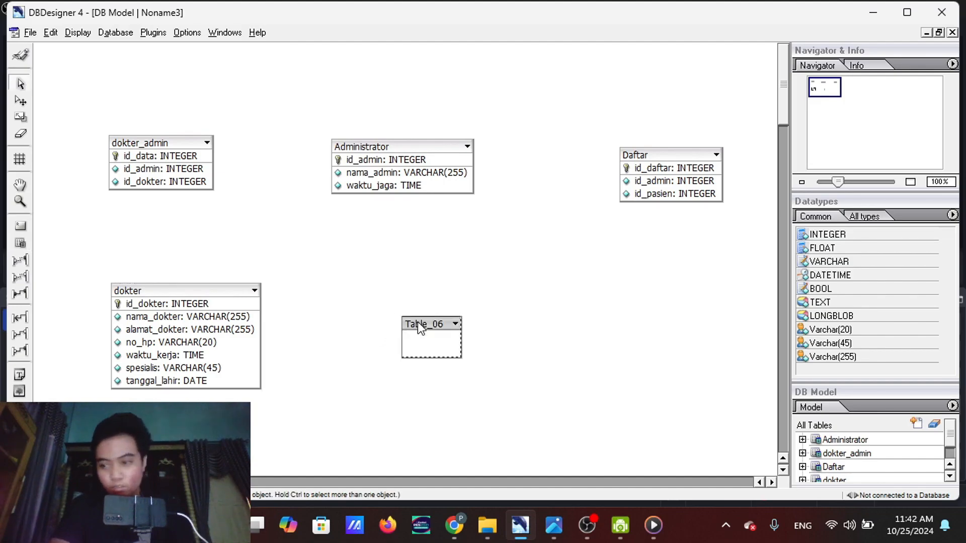
double_click(418, 324)
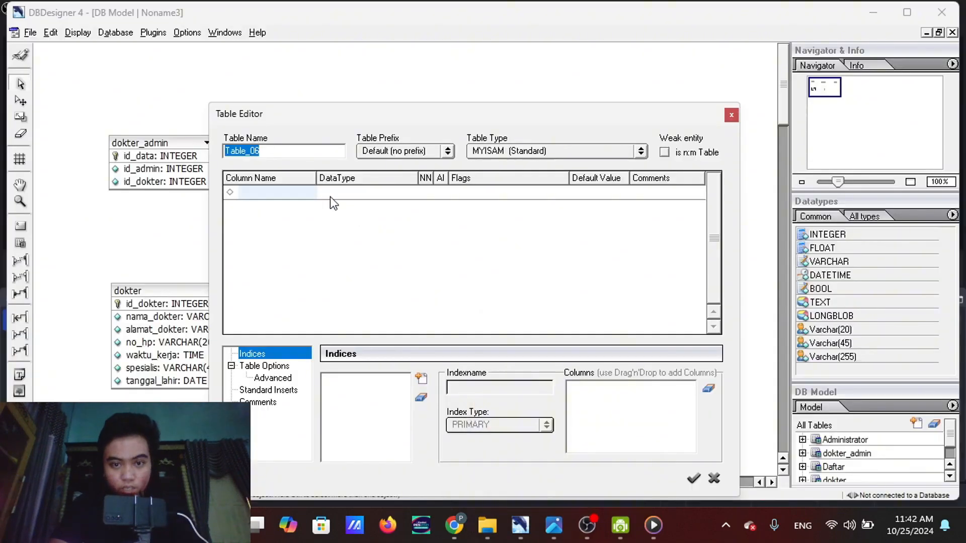
click(272, 157)
drag(273, 157, 218, 153)
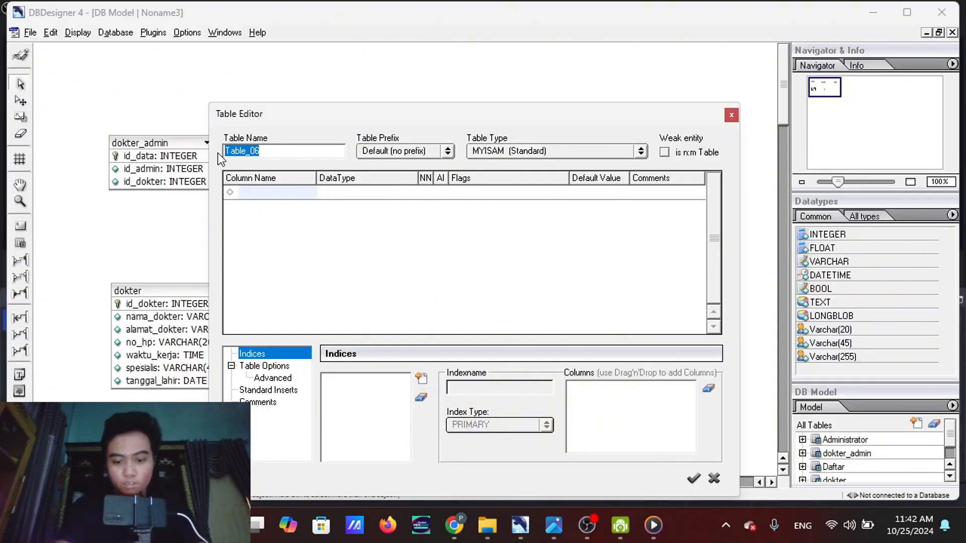
text(pasien)
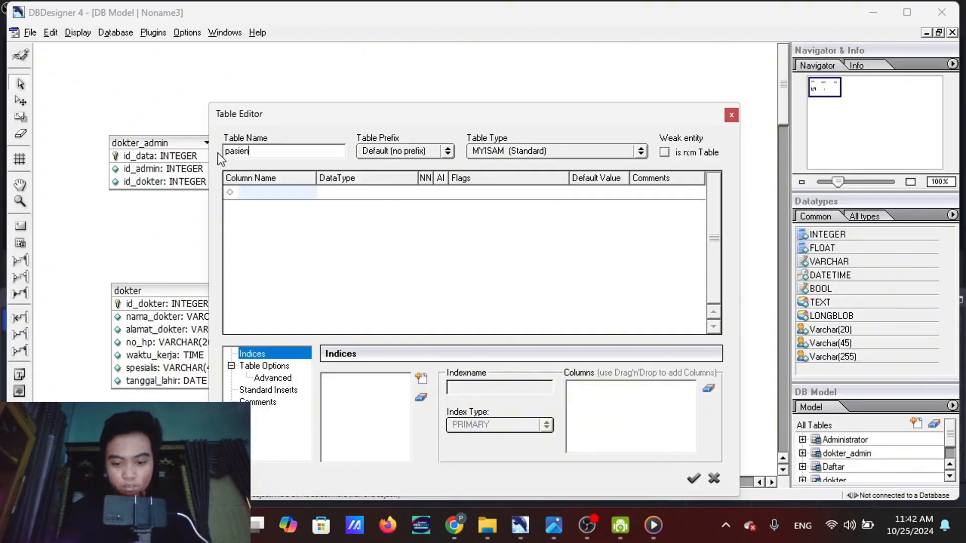
text(_dokter)
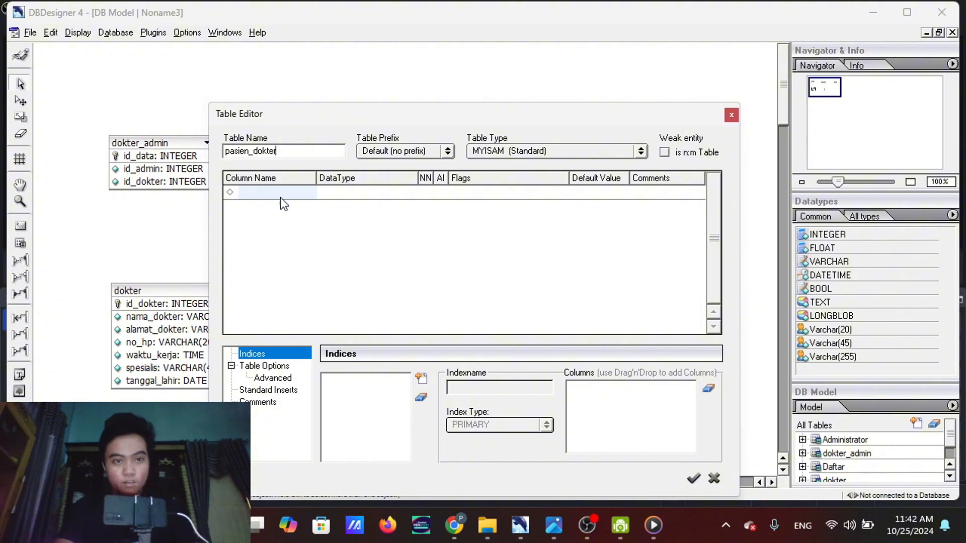
Replace the suggested first column name in the pasien_dokter table with id and add the column
click(261, 194)
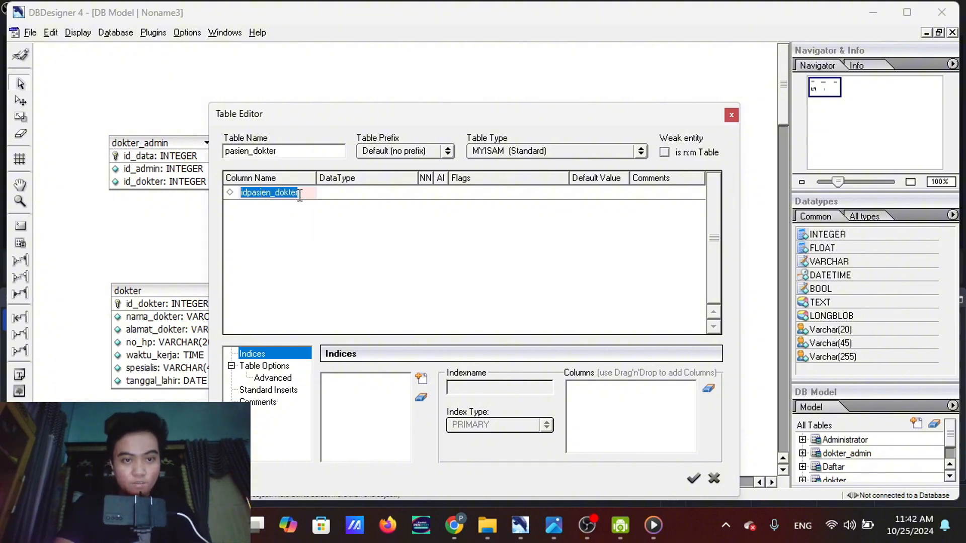
key(BackSpace)
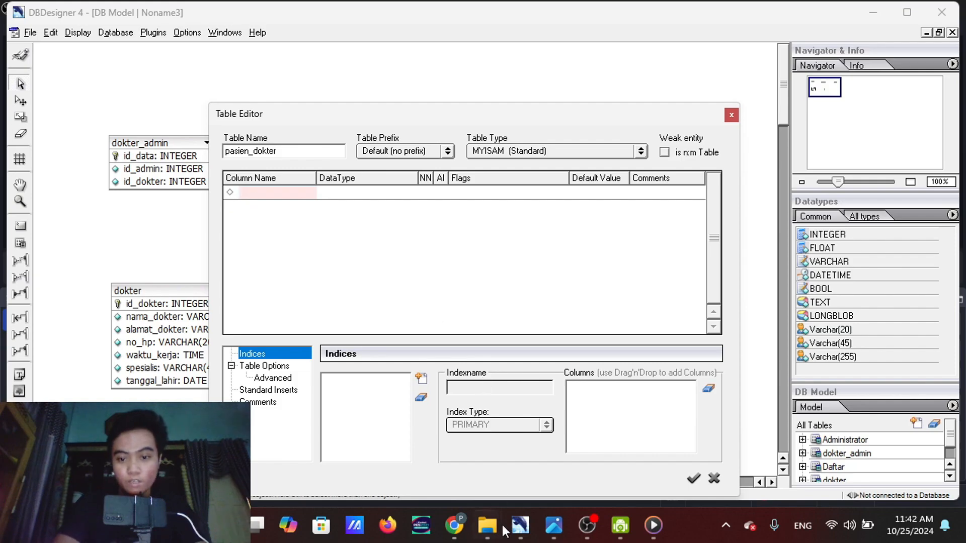
mouse_move(553, 525)
mouse_move(522, 435)
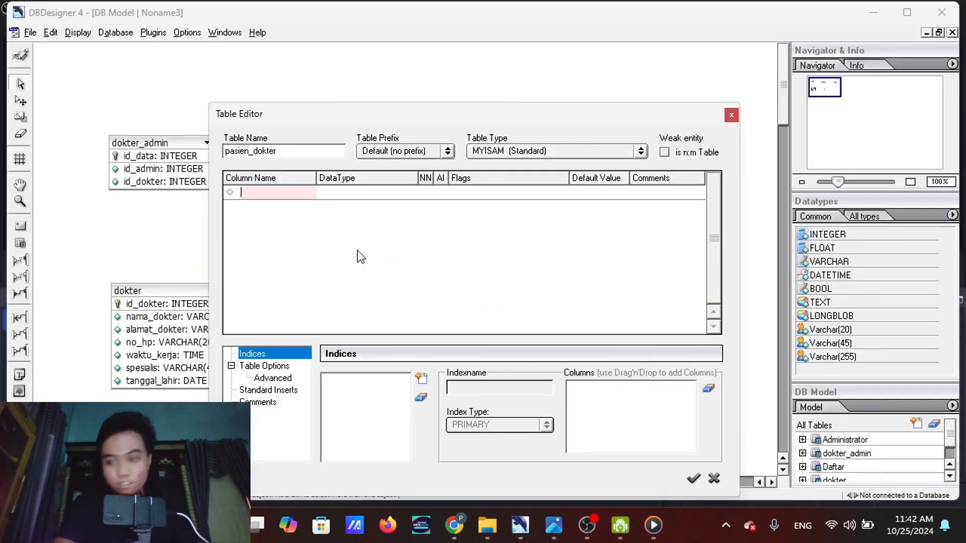
text(id)
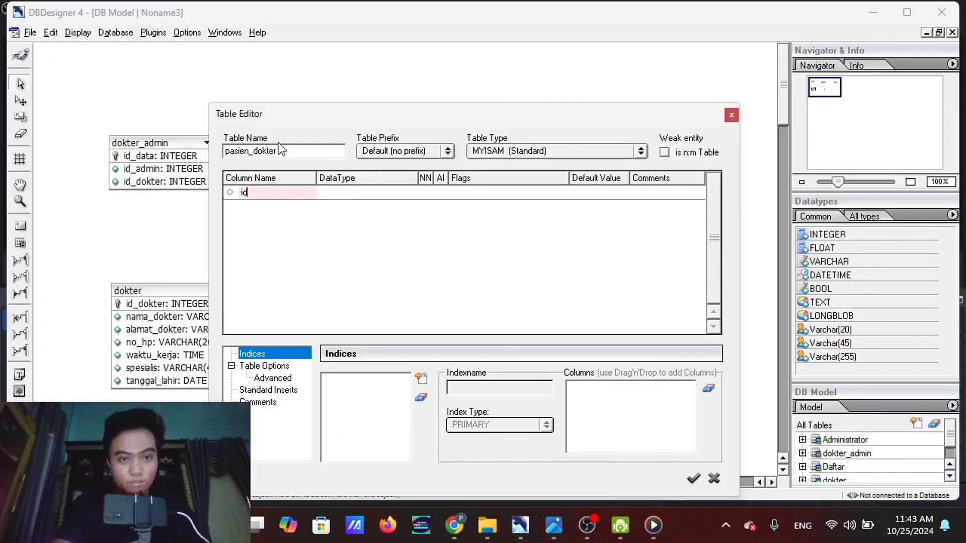
key(Return)
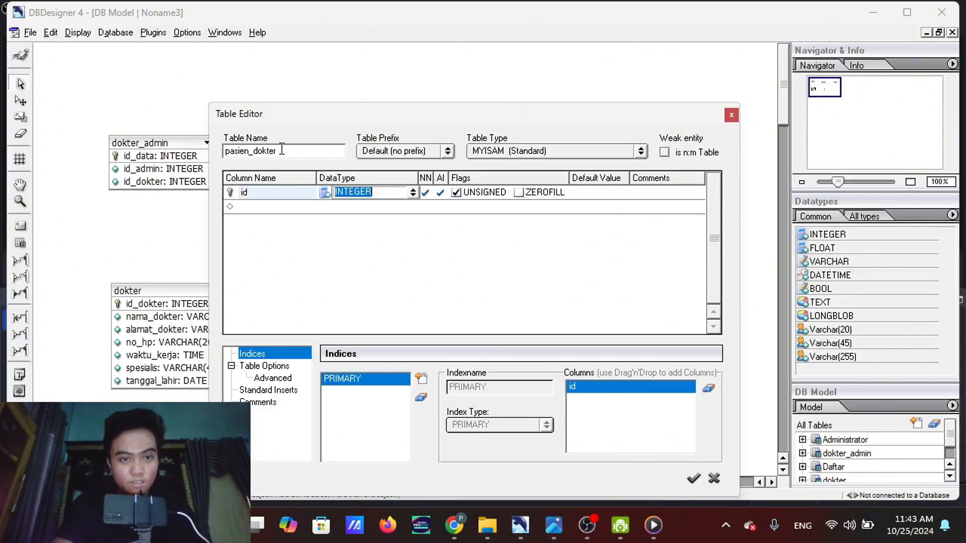
Add an id_dokter column of type INTEGER to the pasien_dokter table
click(269, 207)
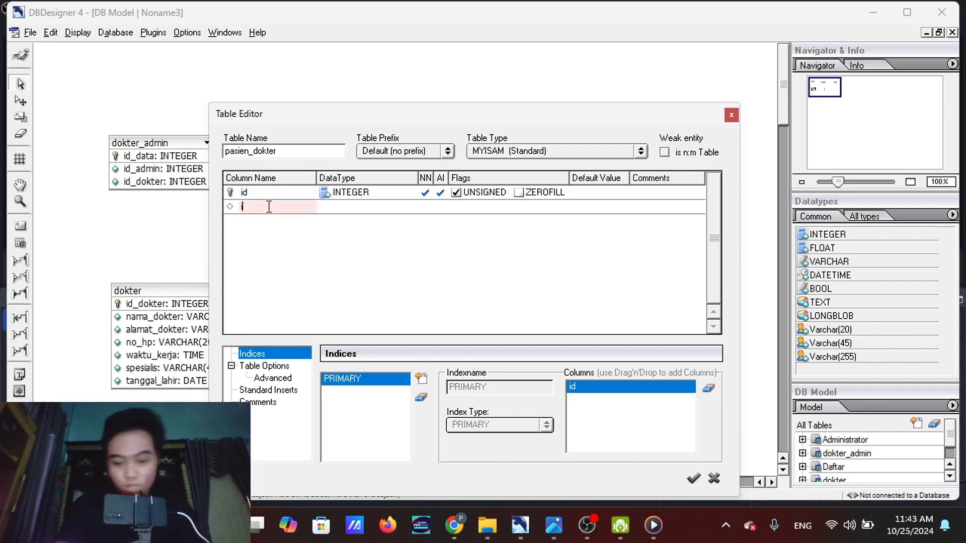
text(id-dokt)
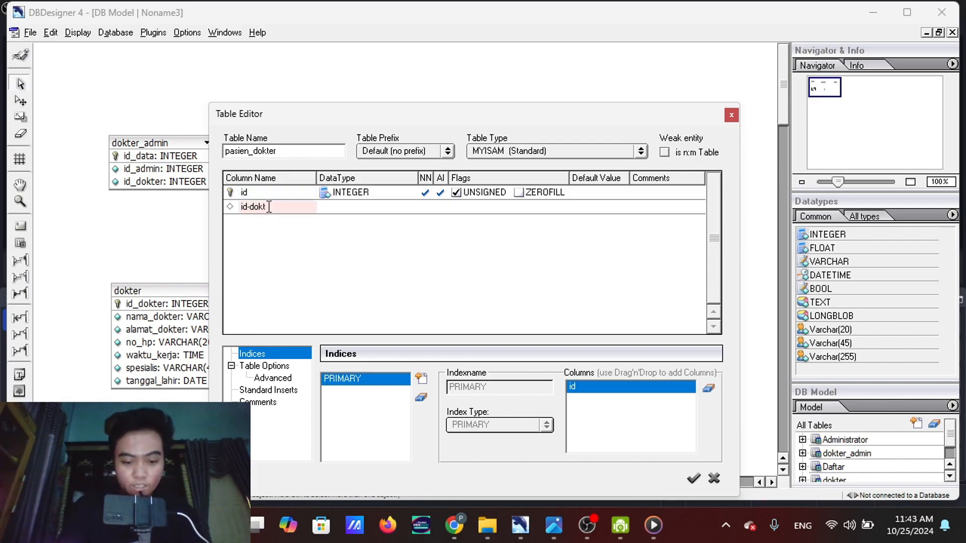
key(BackSpace)
key(BackSpace)
key(BackSpace)
key(BackSpace)
key(BackSpace)
key(BackSpace)
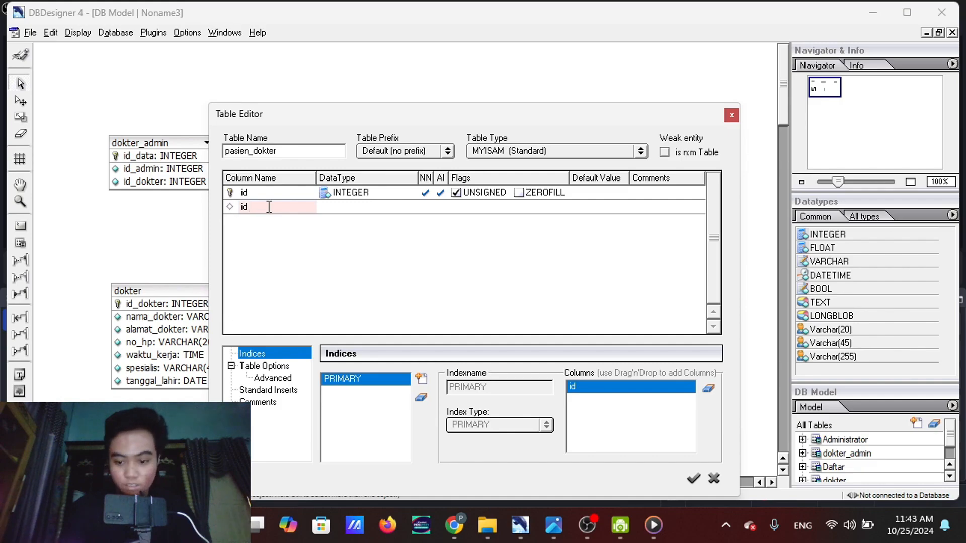
text(dokter)
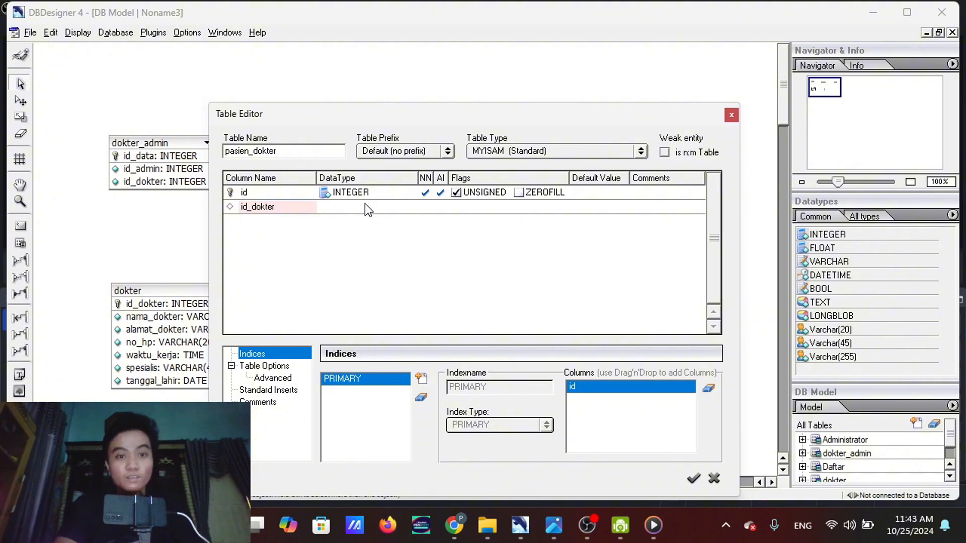
key(Tab)
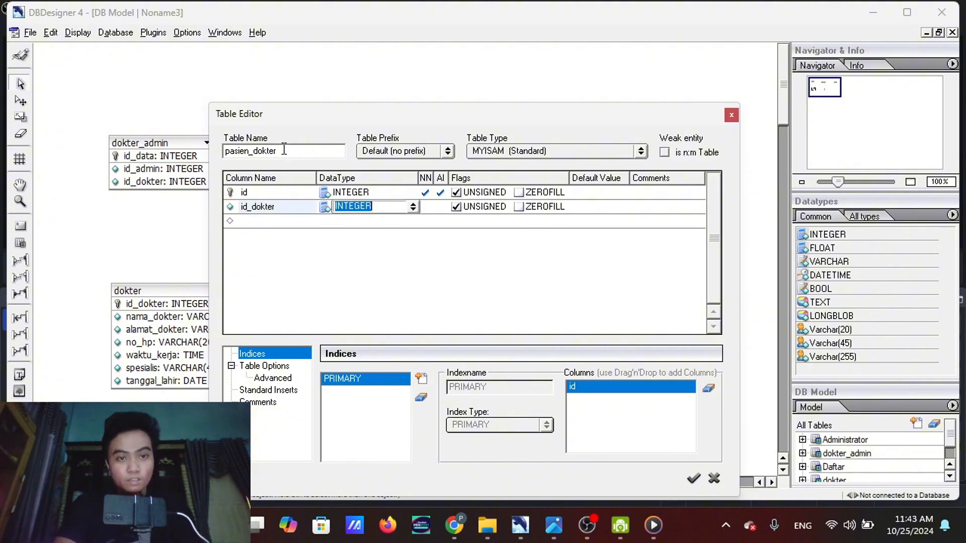
Add an id_pasien column of type INTEGER to the pasien_dokter table
click(271, 220)
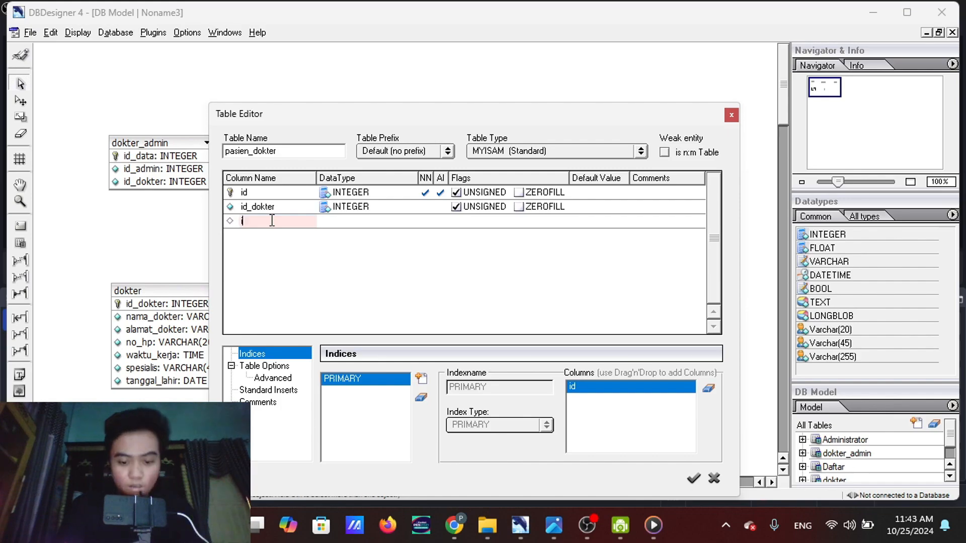
text(id_pasien)
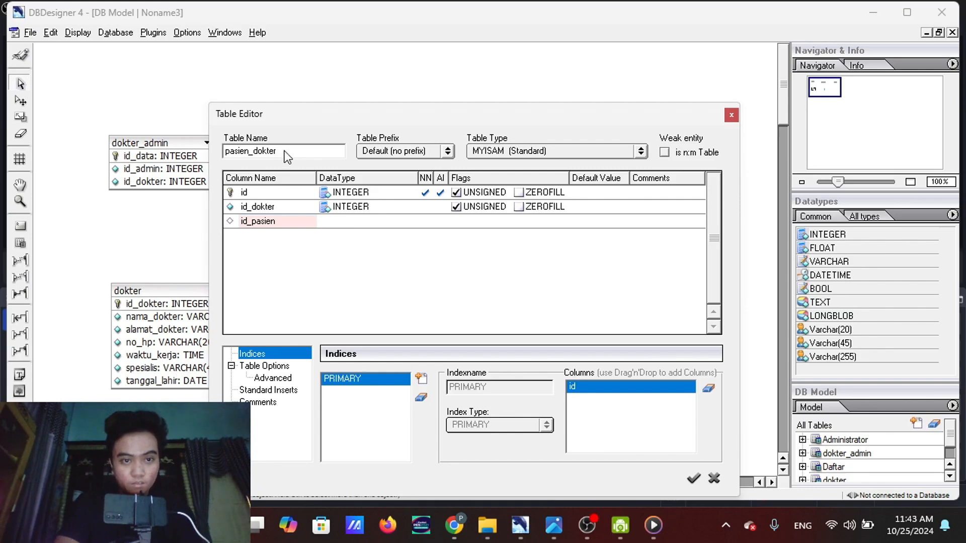
key(Tab)
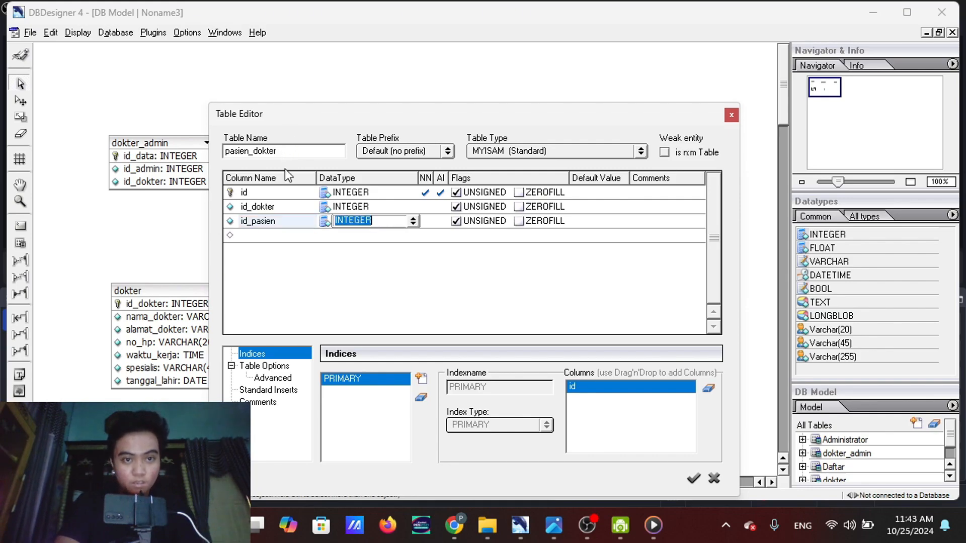
Add the waktu_periksa column from the ER diagram to the pasien_dokter table
click(275, 236)
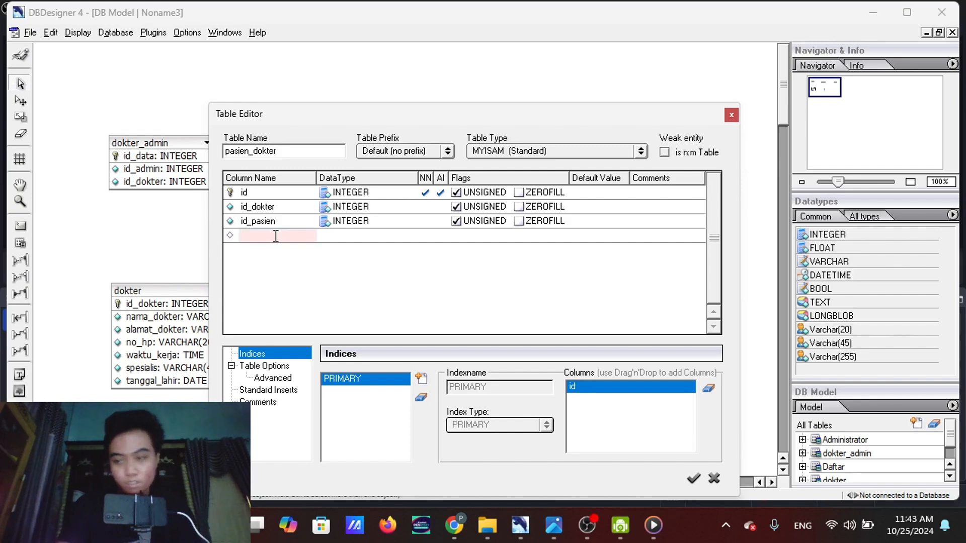
mouse_move(554, 533)
mouse_move(555, 481)
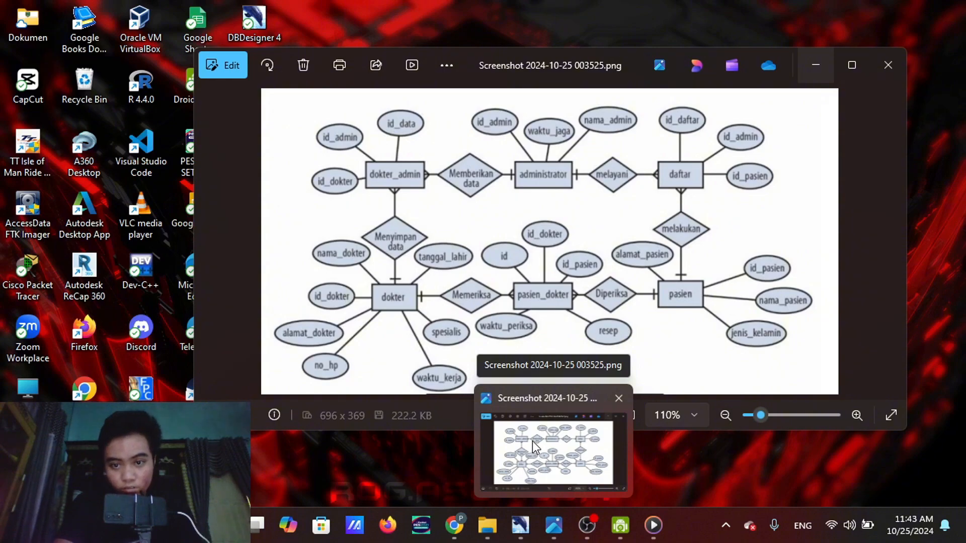
text(wa)
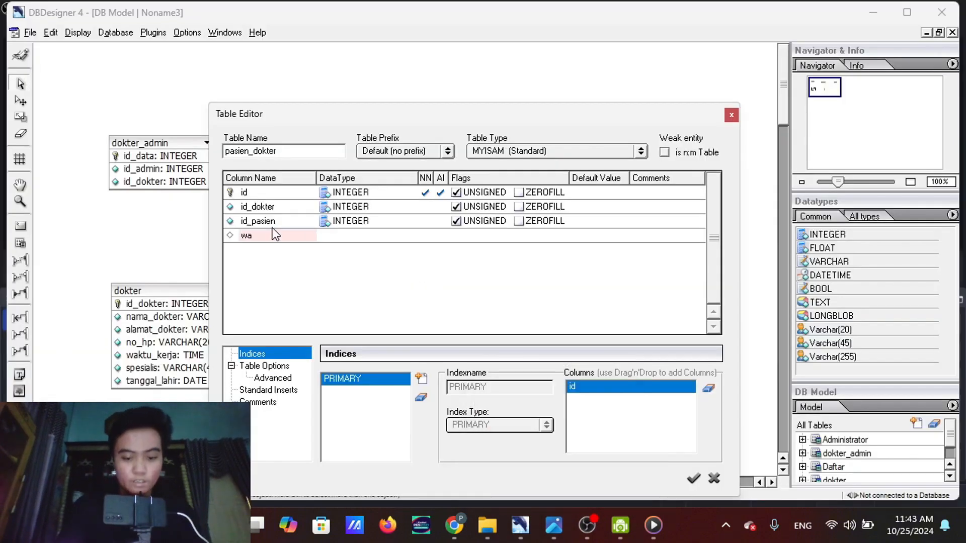
text(ktu_periksa)
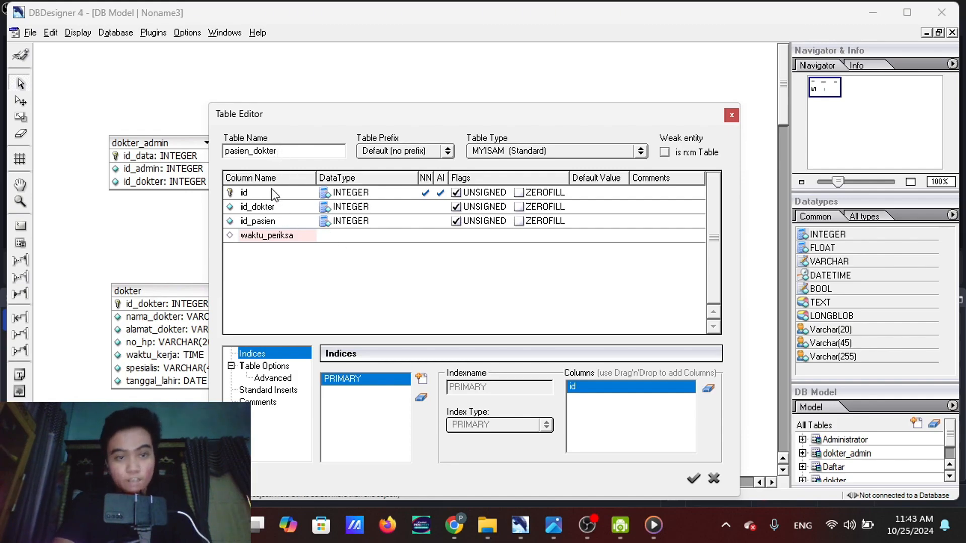
click(349, 236)
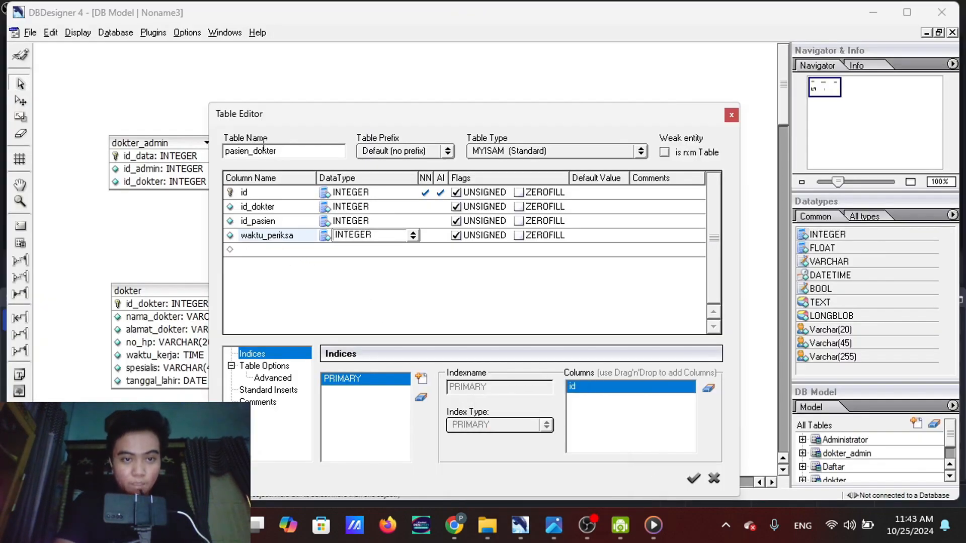
key(Return)
Add a resep column to the pasien_dokter table, removing the stray characters after its name
text(r)
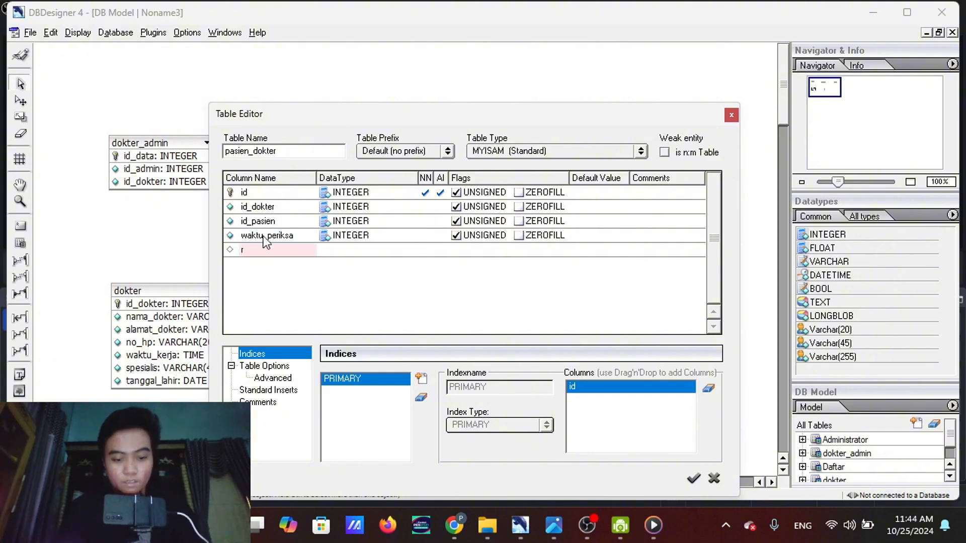
text(esep***)
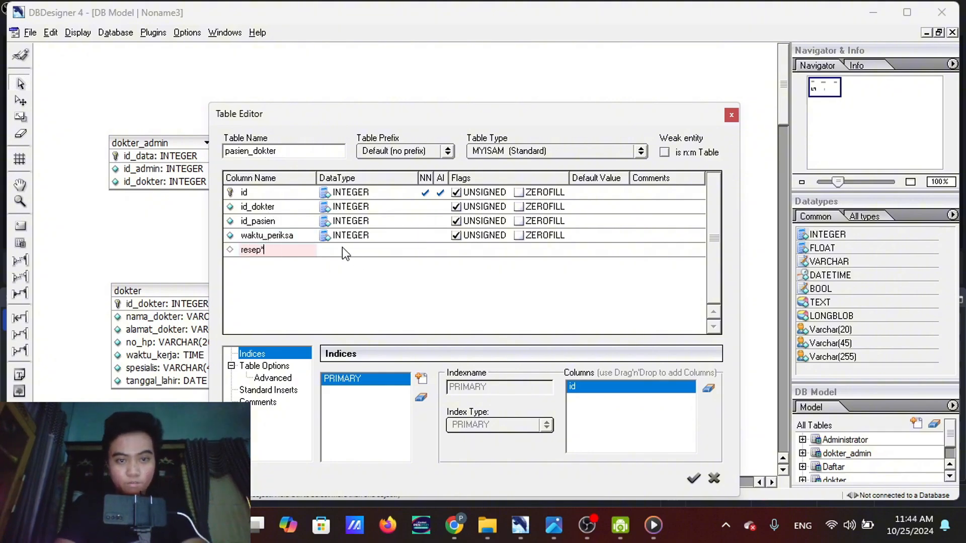
text(***************)
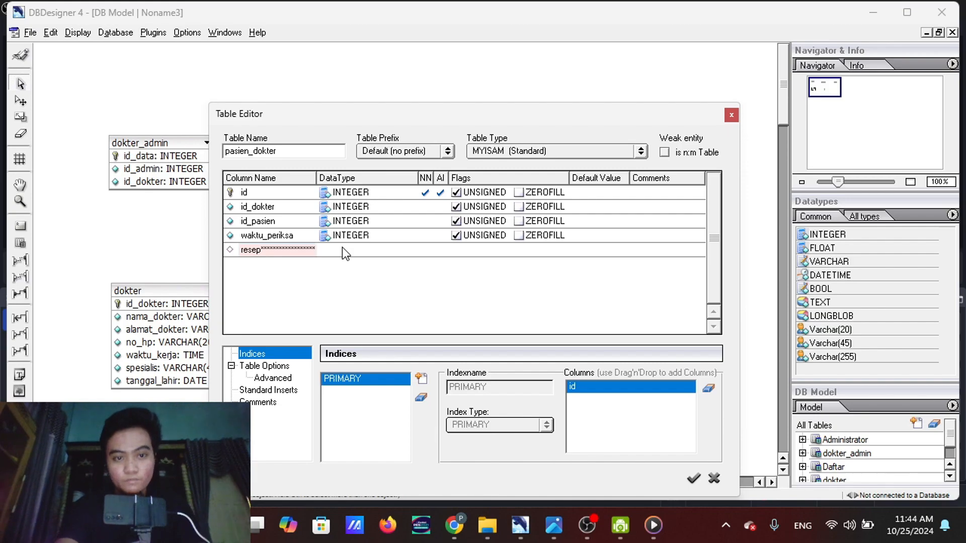
key(BackSpace)
key(BackSpace)
key(BackSpace)
key(BackSpace)
key(BackSpace)
key(BackSpace)
key(BackSpace)
key(BackSpace)
key(BackSpace)
key(BackSpace)
key(BackSpace)
key(BackSpace)
key(BackSpace)
key(BackSpace)
key(BackSpace)
key(BackSpace)
key(BackSpace)
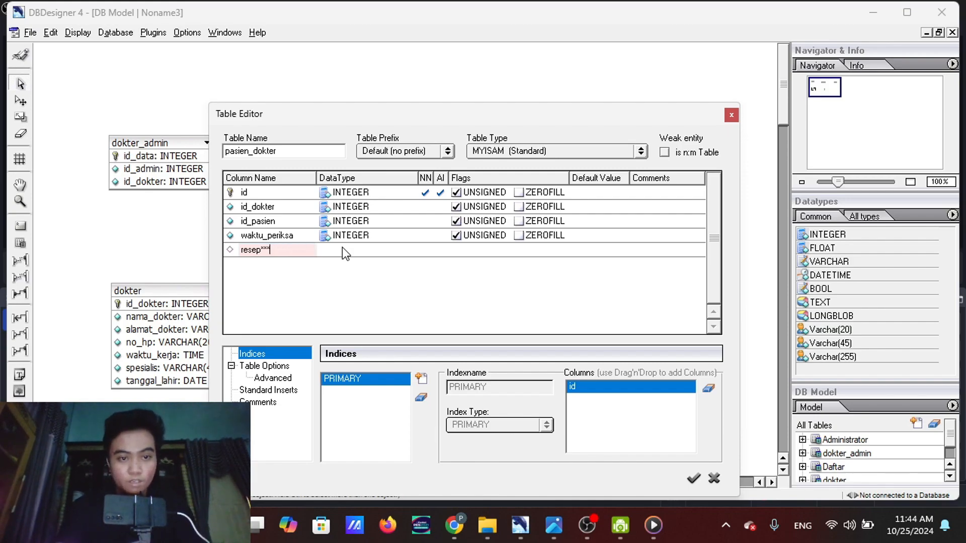
key(BackSpace)
key(Return)
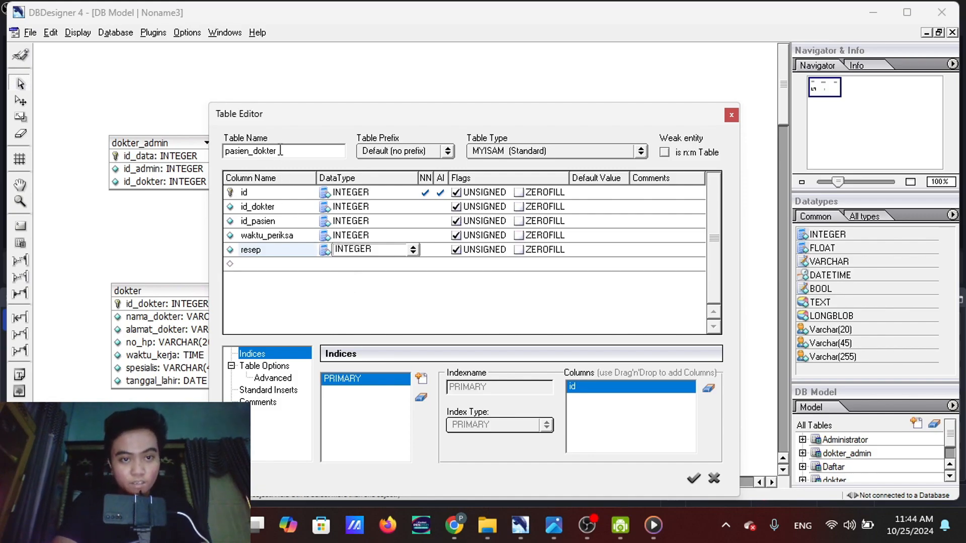
key(Return)
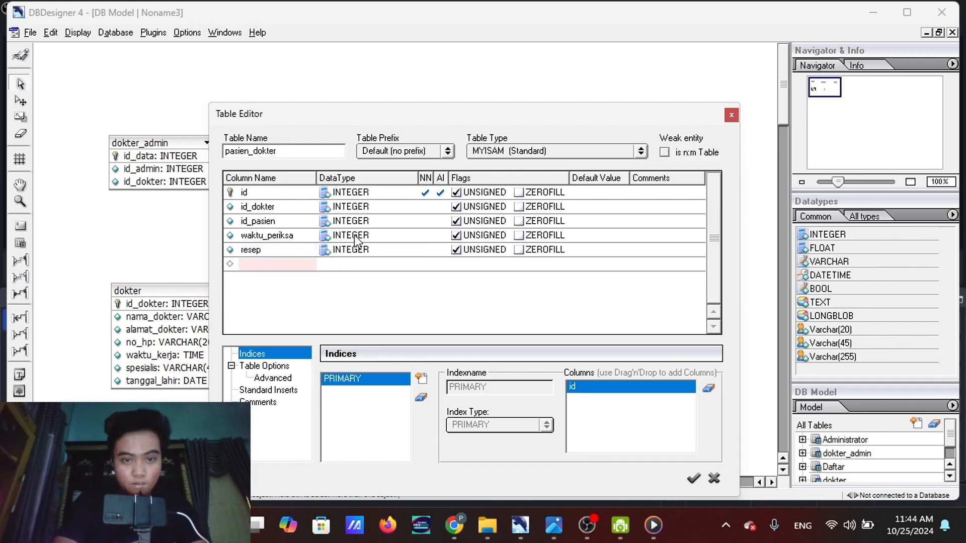
click(285, 151)
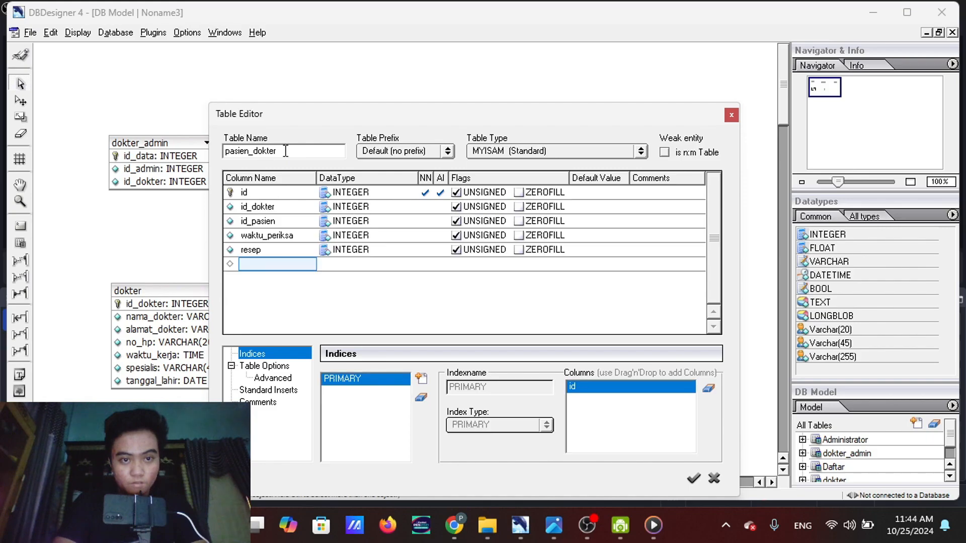
Set the data type of the waktu_periksa column to DATETIME
click(347, 235)
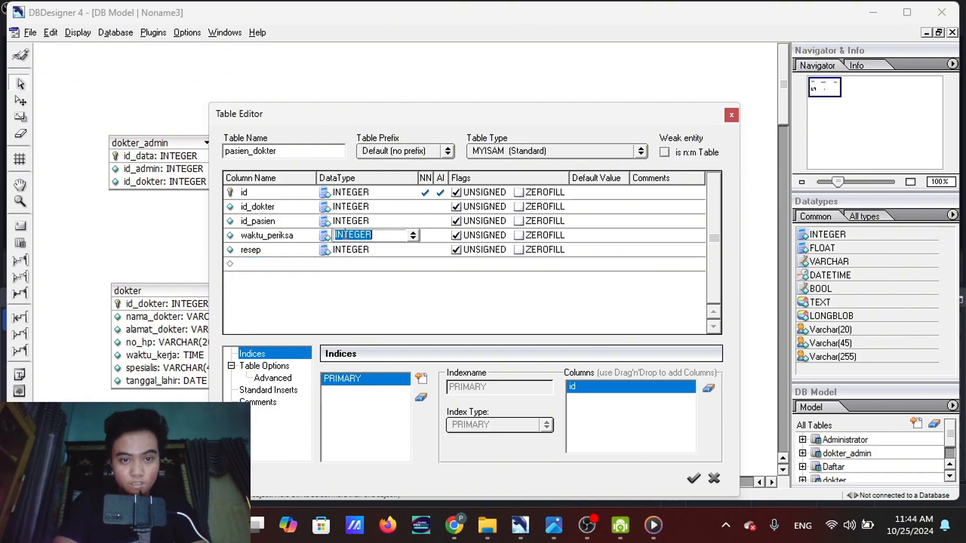
click(413, 235)
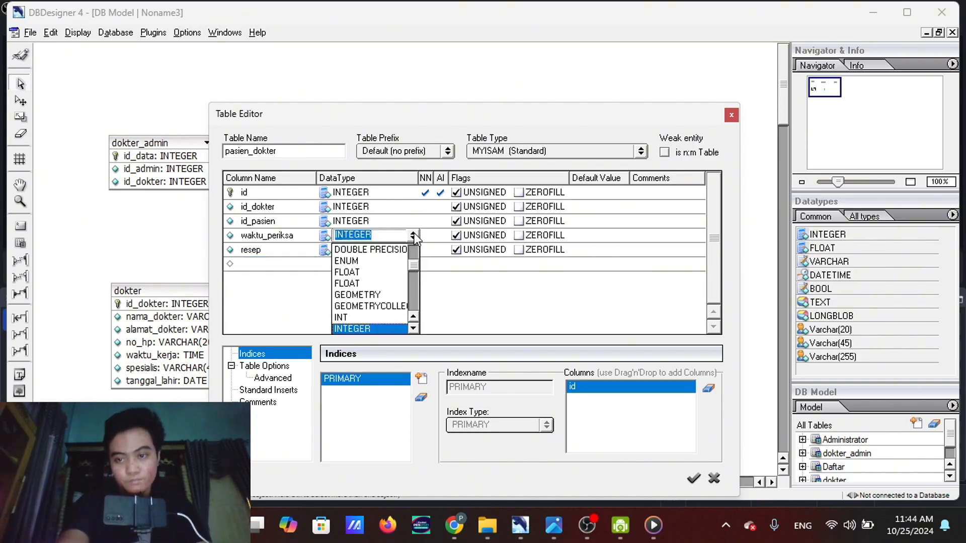
scroll(378, 288, down, 5)
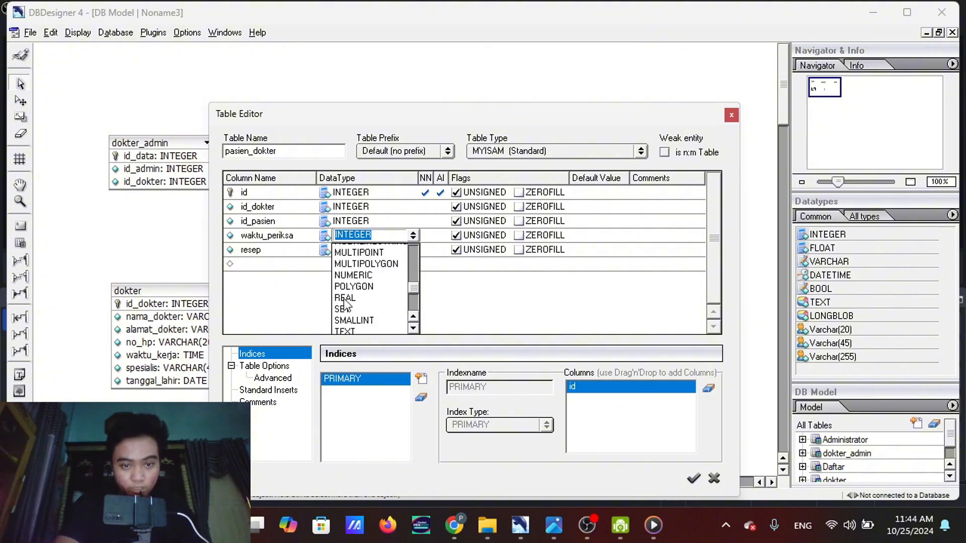
scroll(344, 301, down, 3)
scroll(344, 302, up, 5)
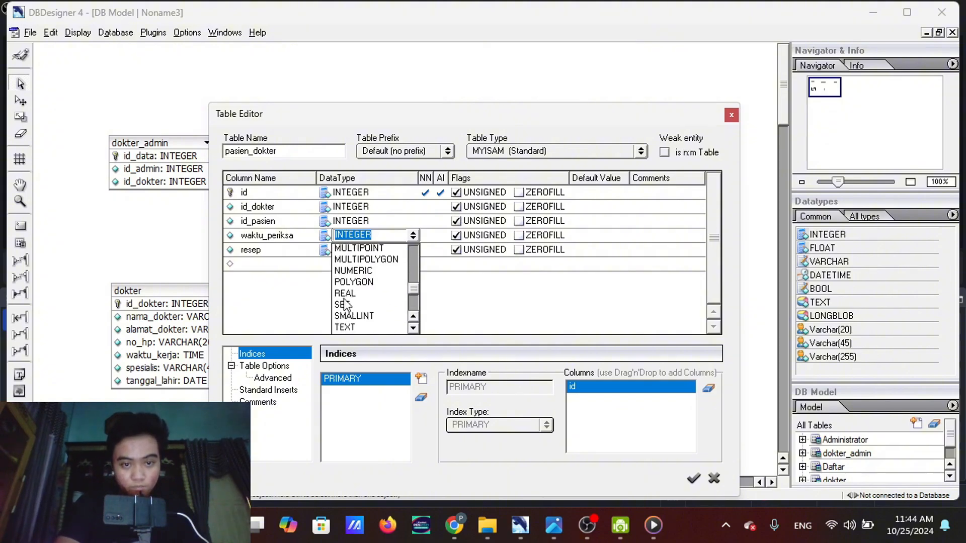
scroll(345, 303, up, 5)
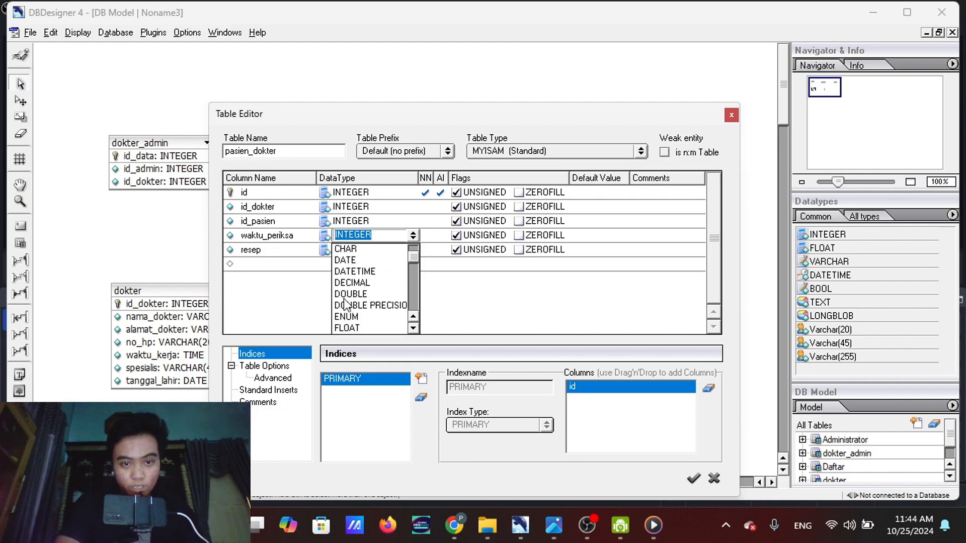
click(346, 271)
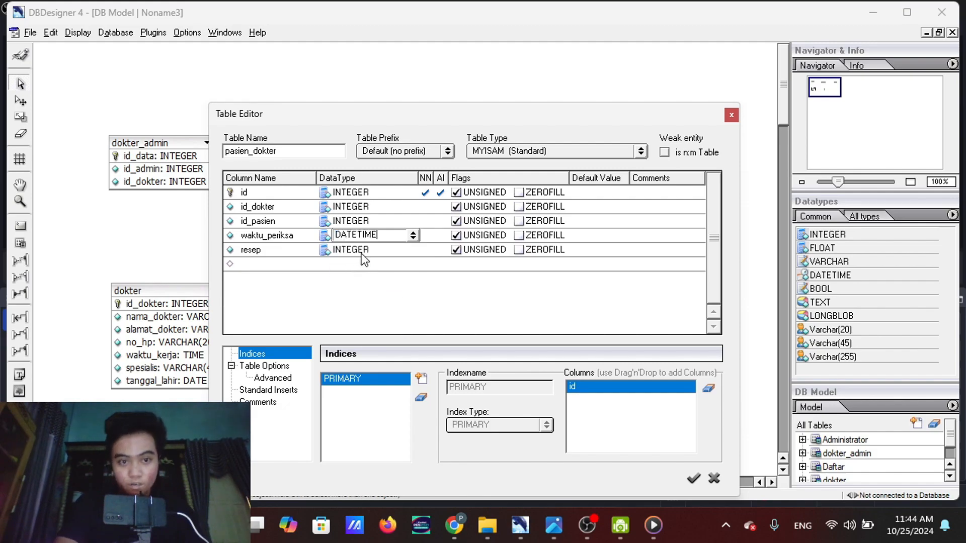
Set the data type of the resep column to Varchar(255)
click(361, 254)
click(413, 248)
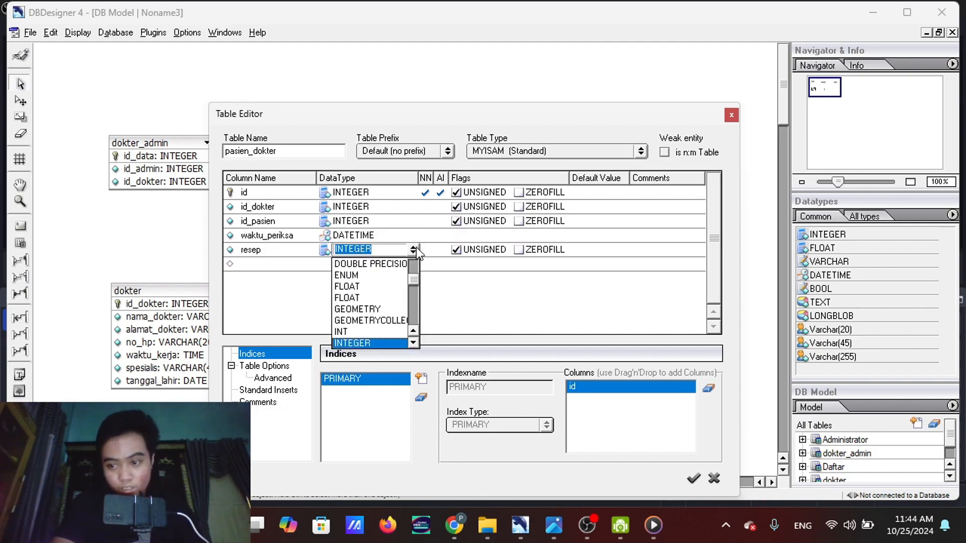
scroll(394, 279, down, 9)
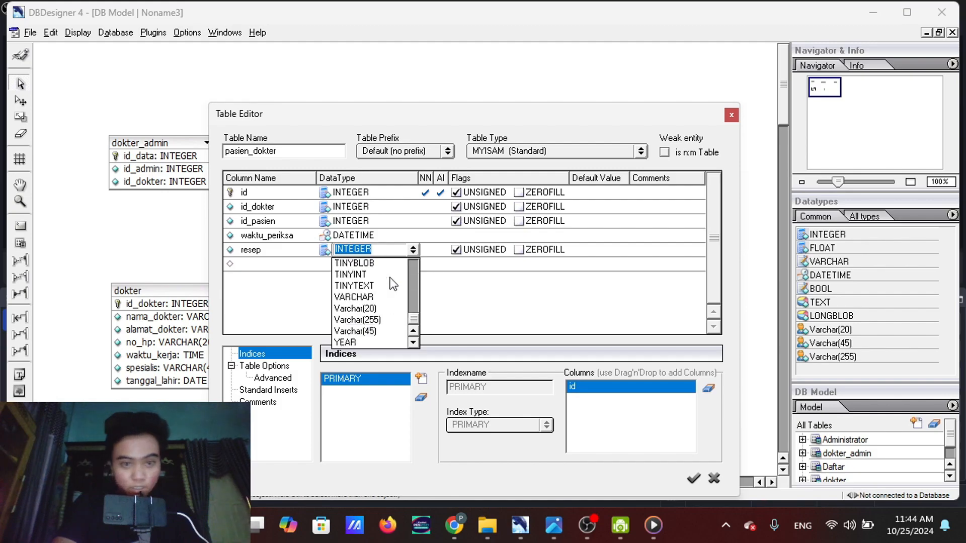
click(379, 320)
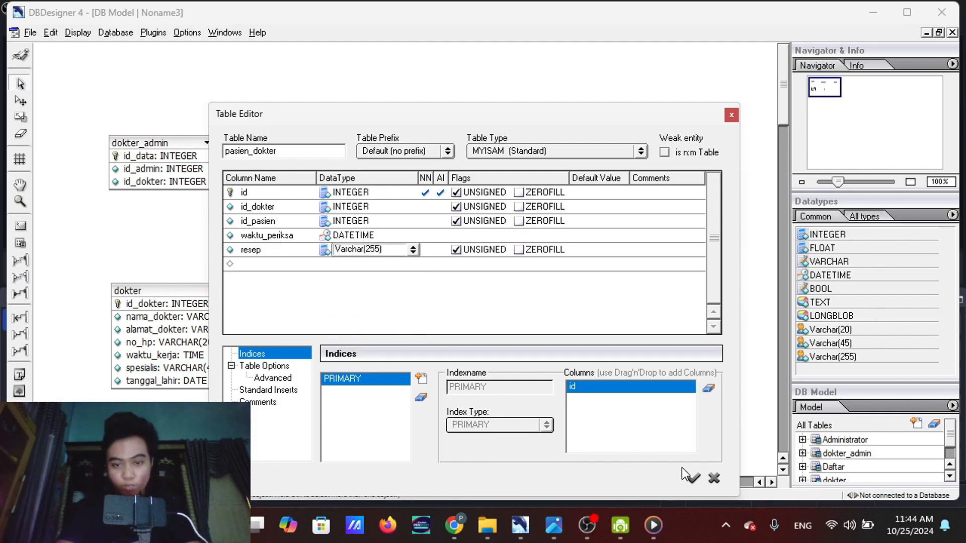
Apply the pasien_dokter table definition and move the table beside dokter, below Administrator
click(694, 479)
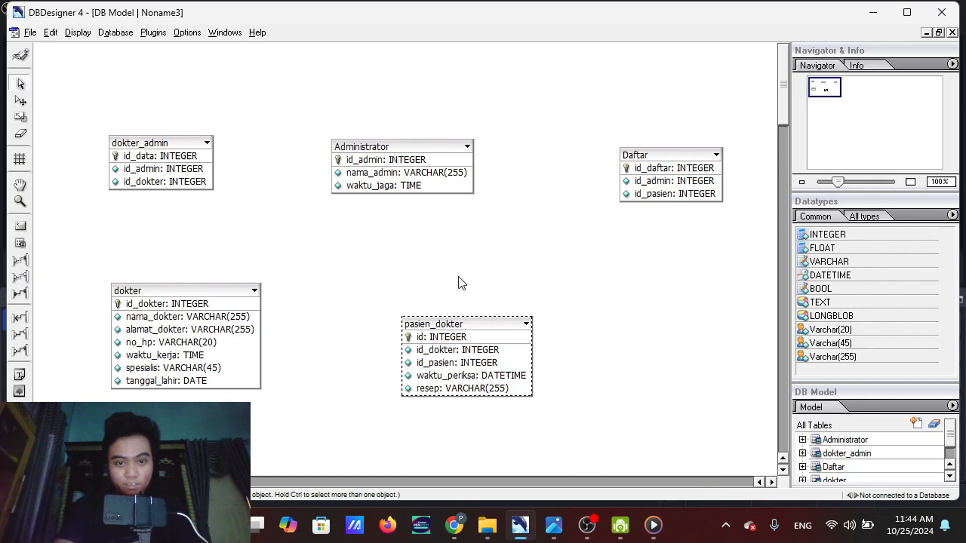
drag(458, 326, 388, 308)
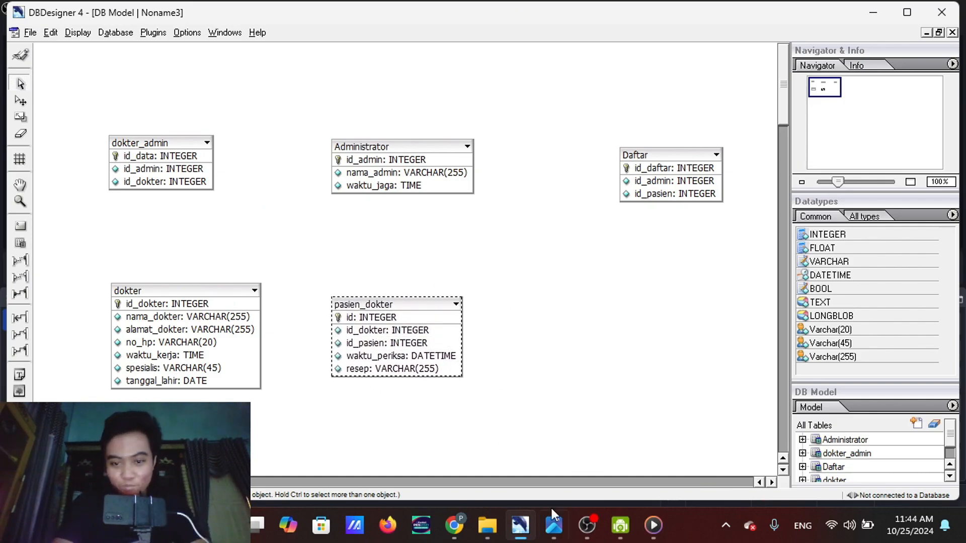
Place a new table below Daftar in the diagram and name it pasien
mouse_move(552, 509)
mouse_move(528, 427)
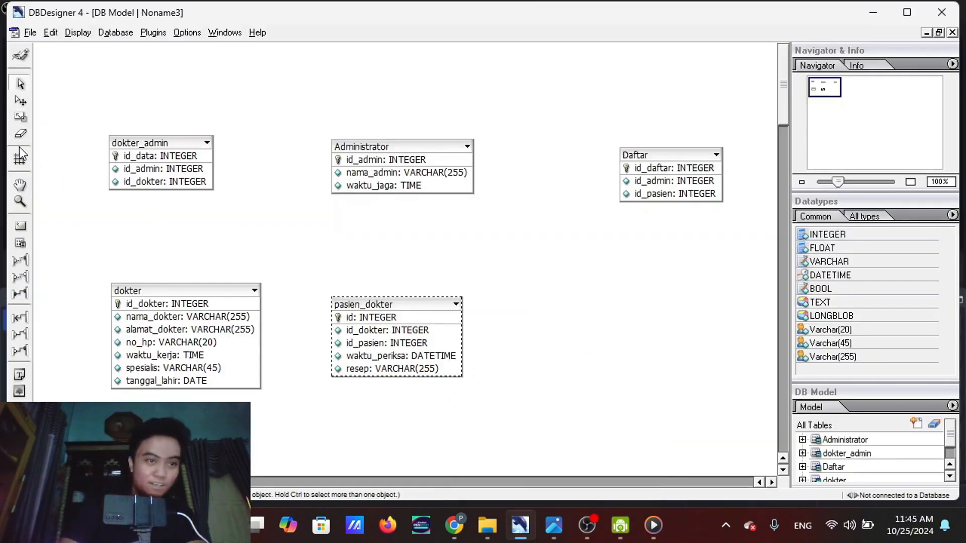
click(20, 243)
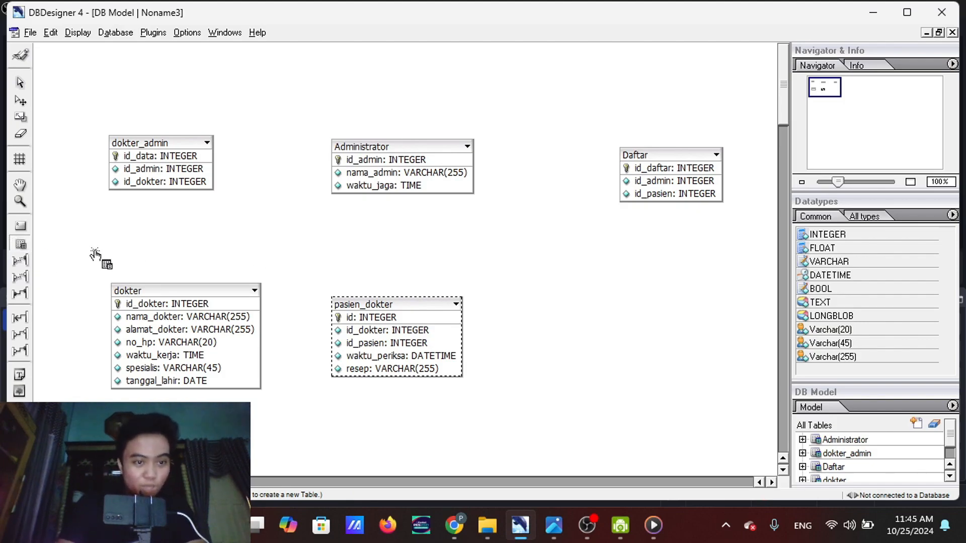
click(642, 336)
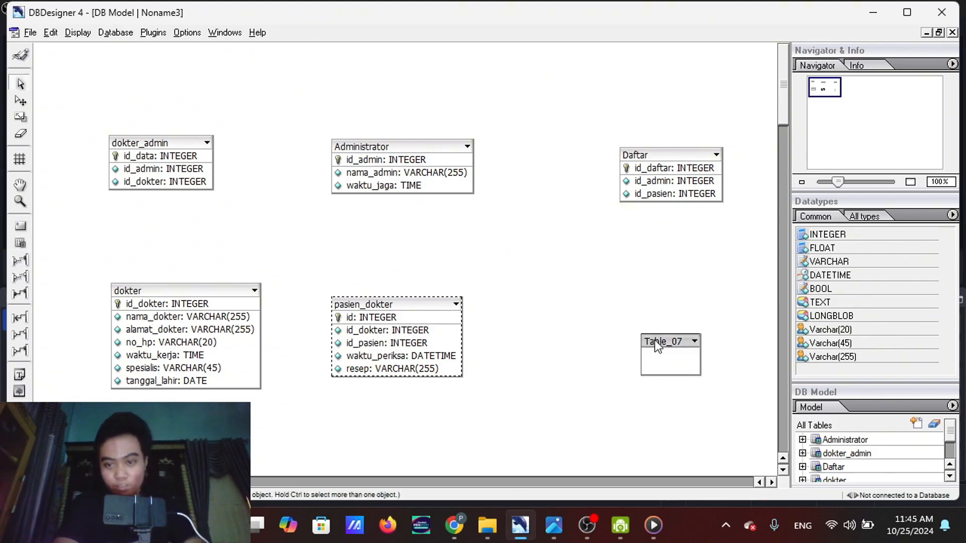
drag(655, 342, 651, 333)
double_click(651, 330)
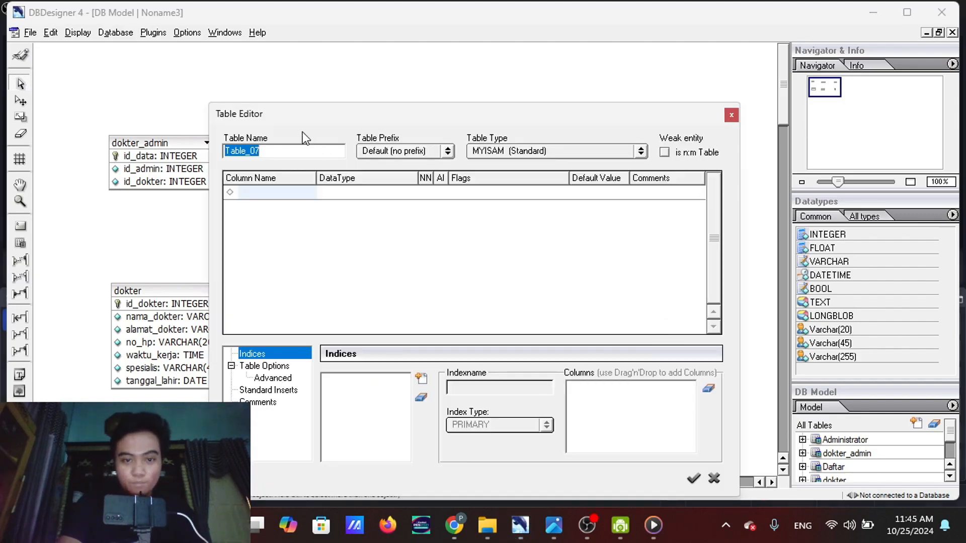
drag(280, 152, 212, 156)
text(pasien)
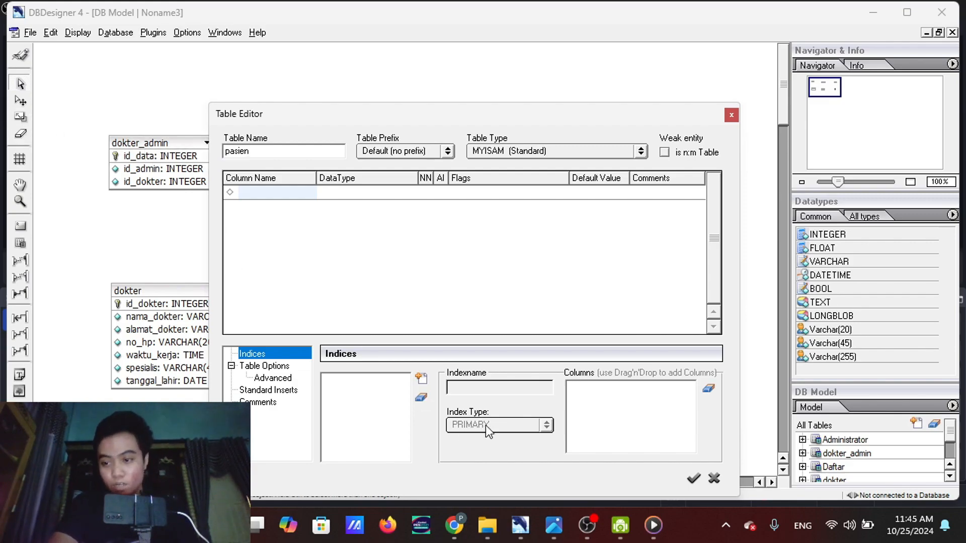
Replace the suggested first column name in the pasien table with id_pasien and add the column as INTEGER
mouse_move(559, 518)
mouse_move(533, 427)
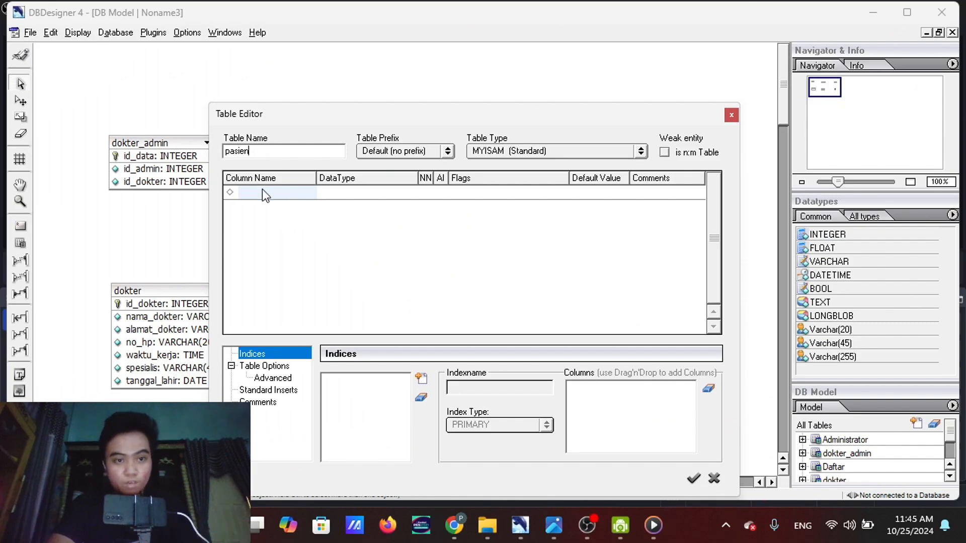
click(261, 191)
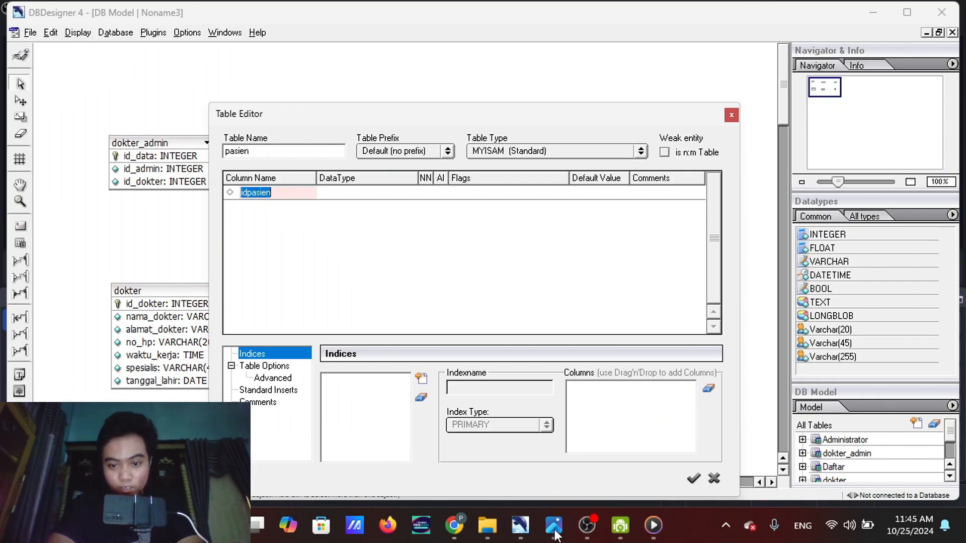
click(286, 194)
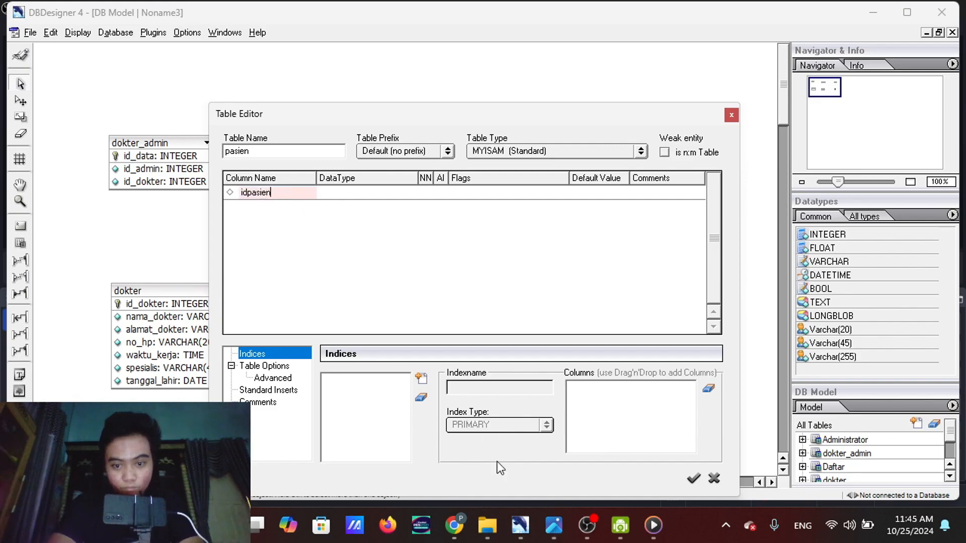
mouse_move(552, 528)
mouse_move(546, 451)
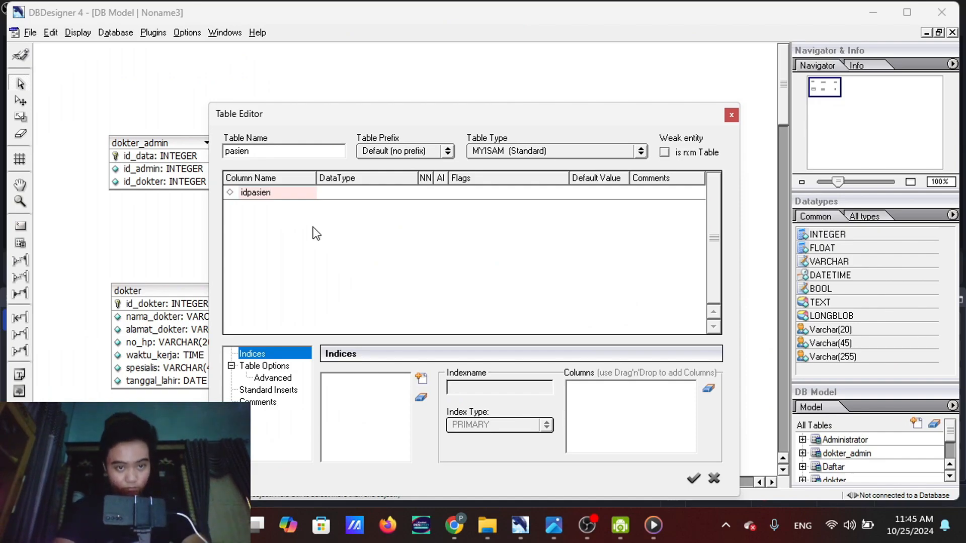
drag(280, 194, 232, 198)
text(id)
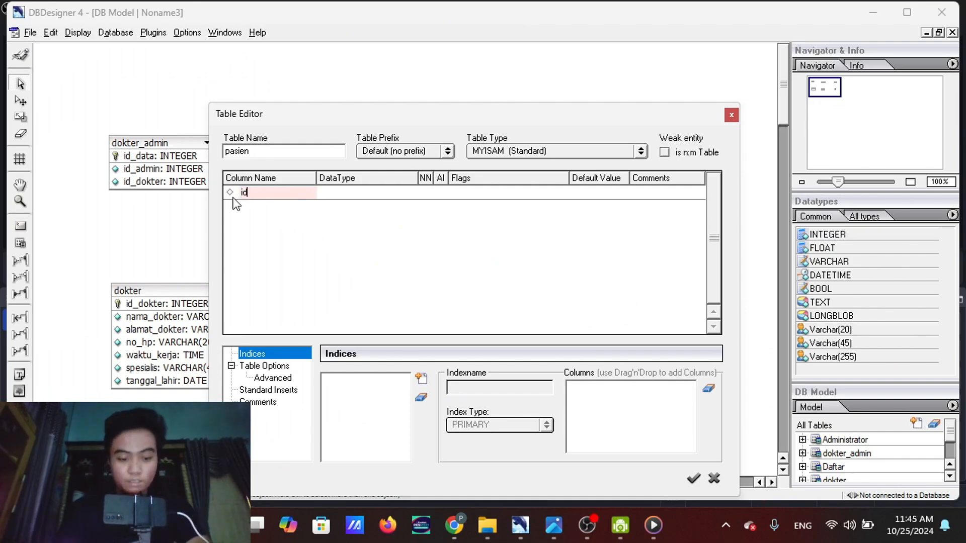
text(_pasienb)
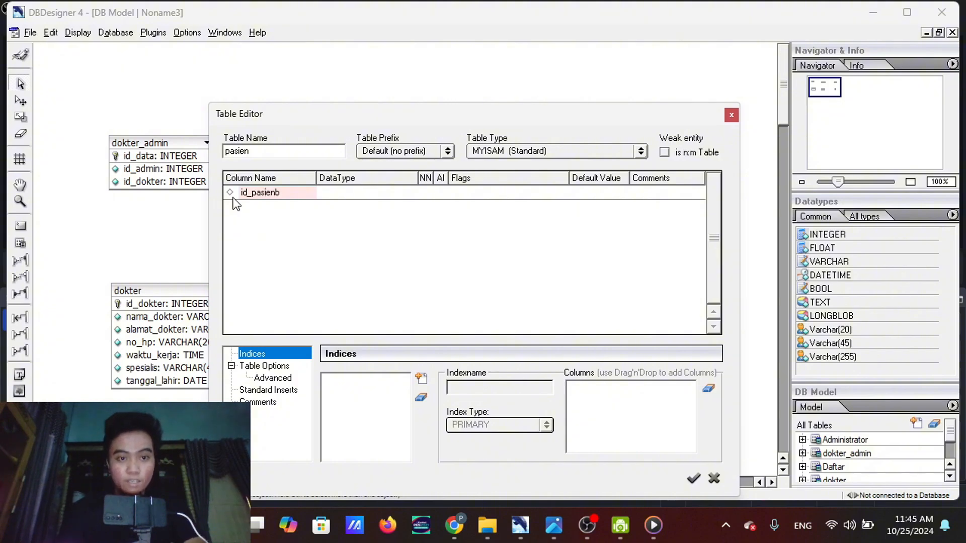
key(BackSpace)
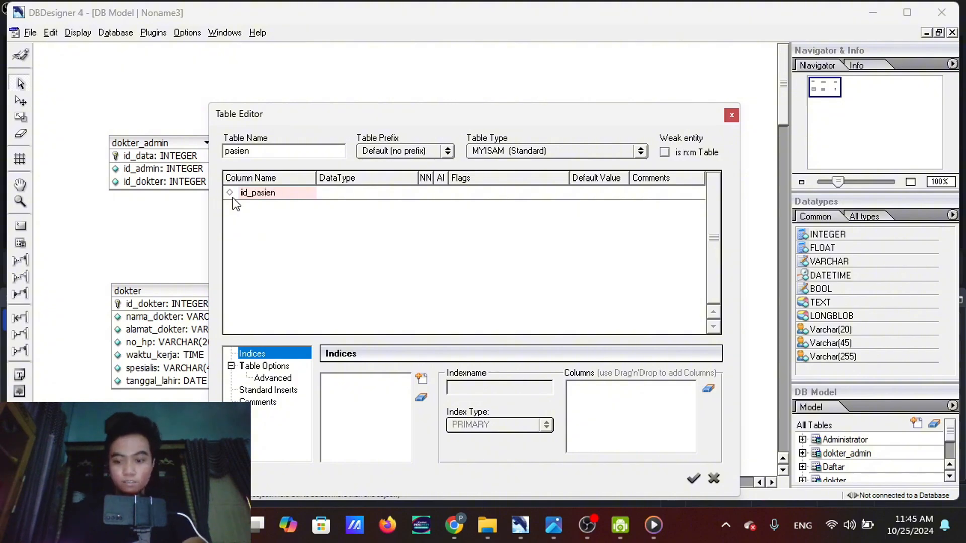
click(331, 194)
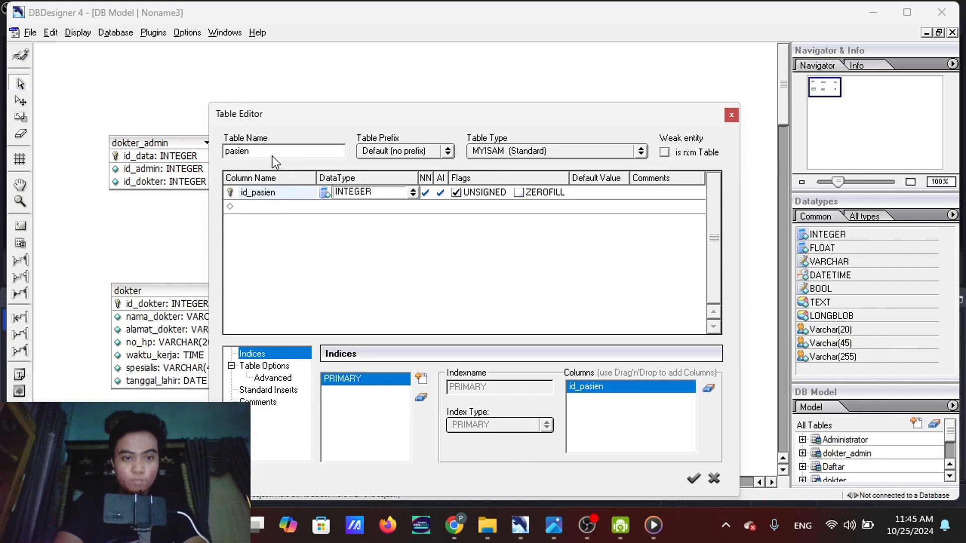
Add a nama_pasien column to the pasien table
key(Return)
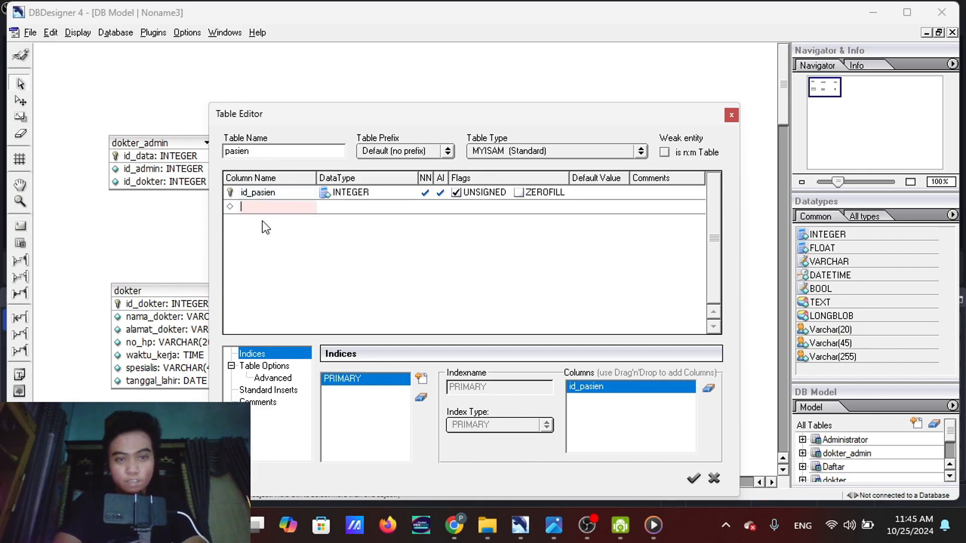
text(nama)
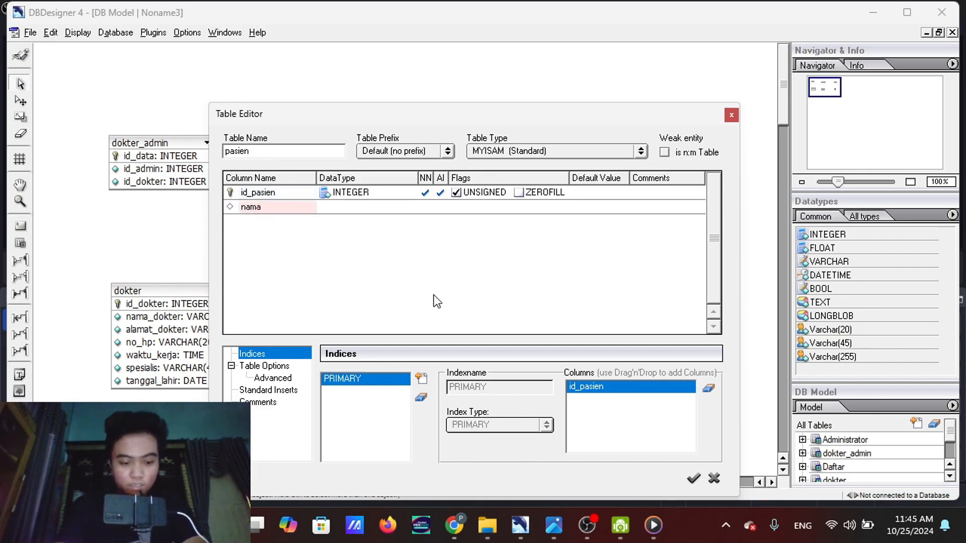
text(_pasien)
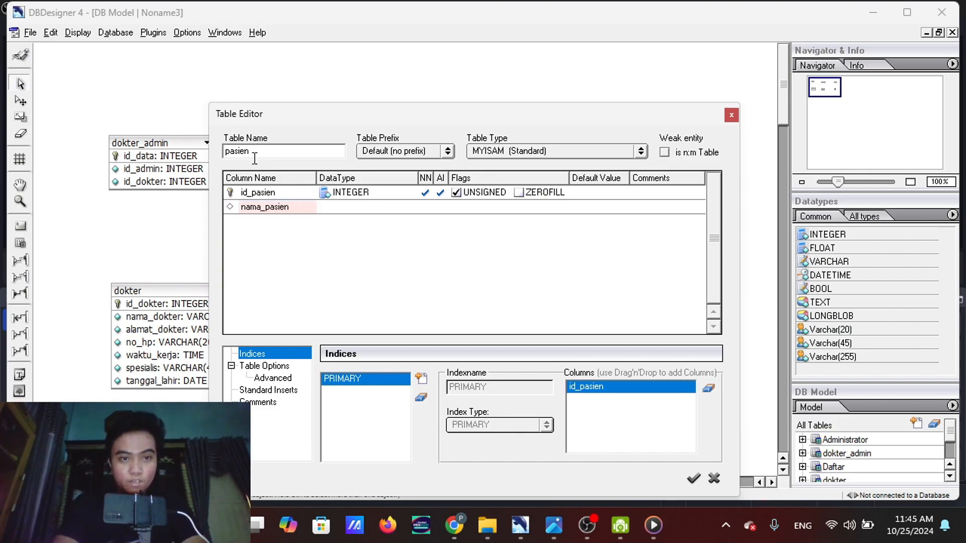
click(332, 203)
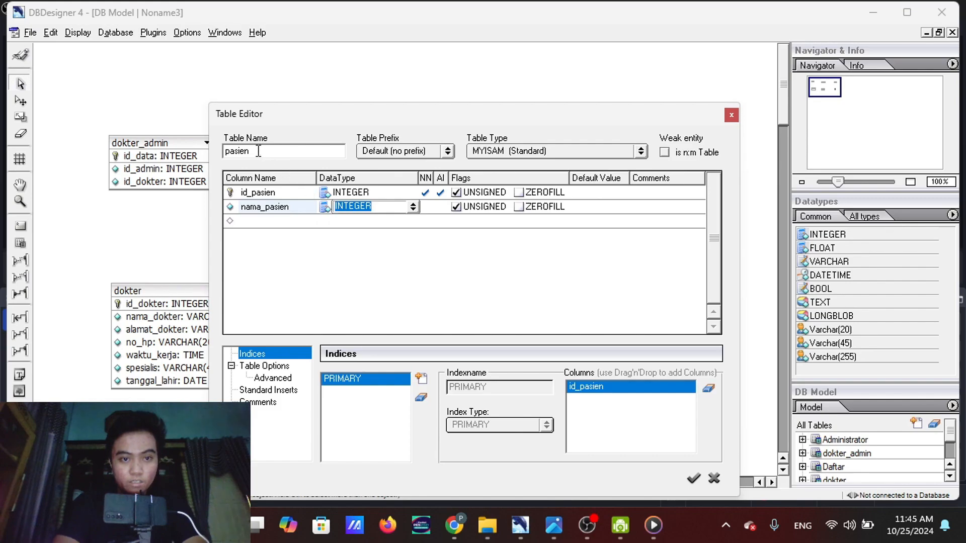
Add an alamat_pasien column with the default INTEGER data type to the pasien table
key(Return)
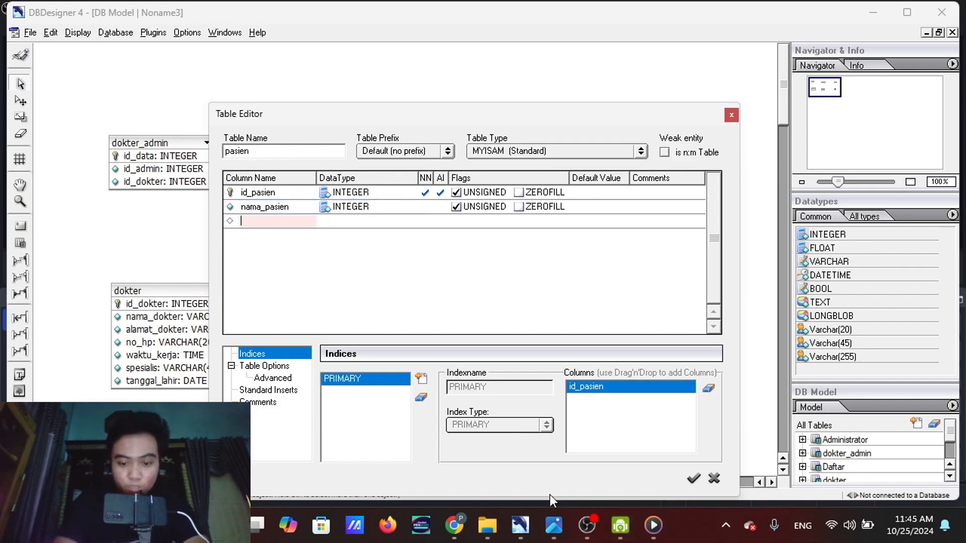
text(alamat_)
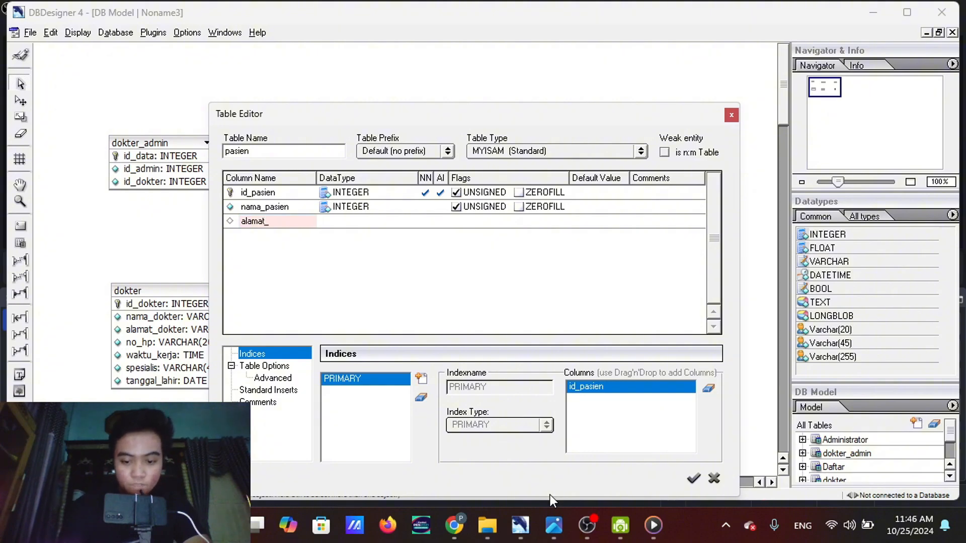
text(pasien)
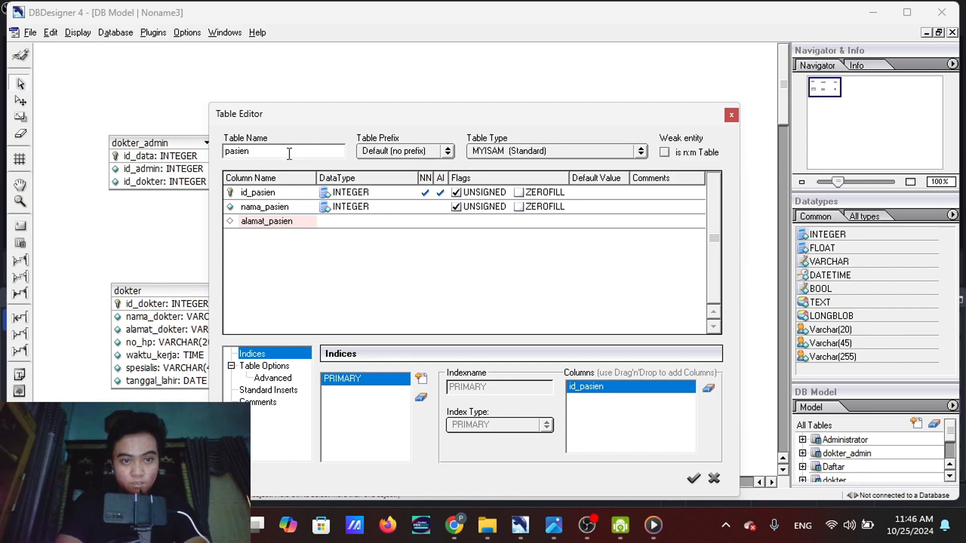
key(Tab)
key(Return)
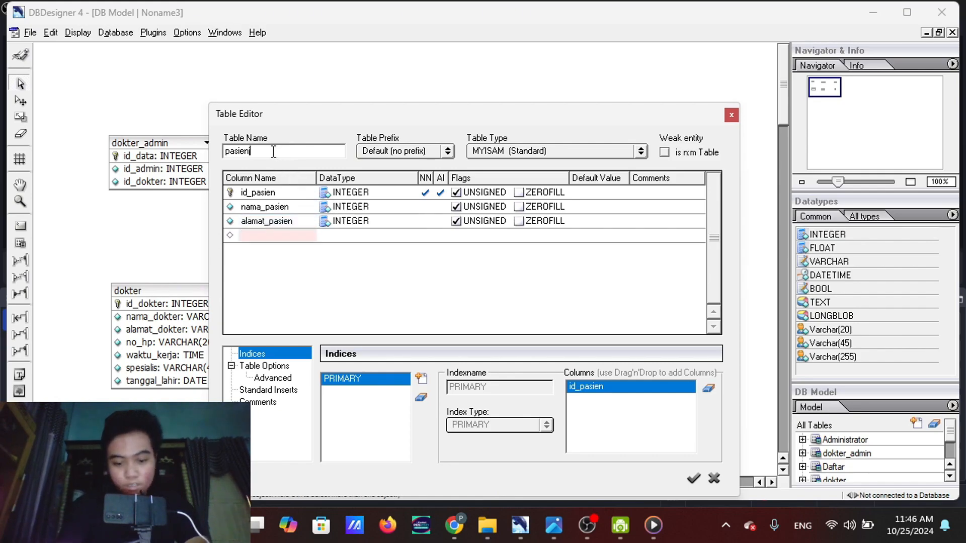
Add a jenis_kelamin column below alamat_pasien, keeping the table name as pasien
text(jenis)
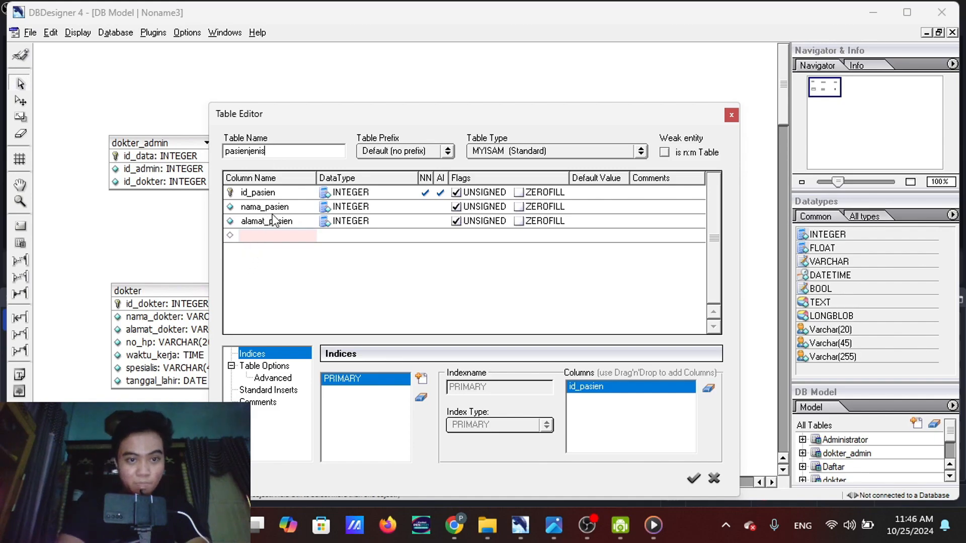
key(BackSpace)
key(BackSpace)
key(BackSpace)
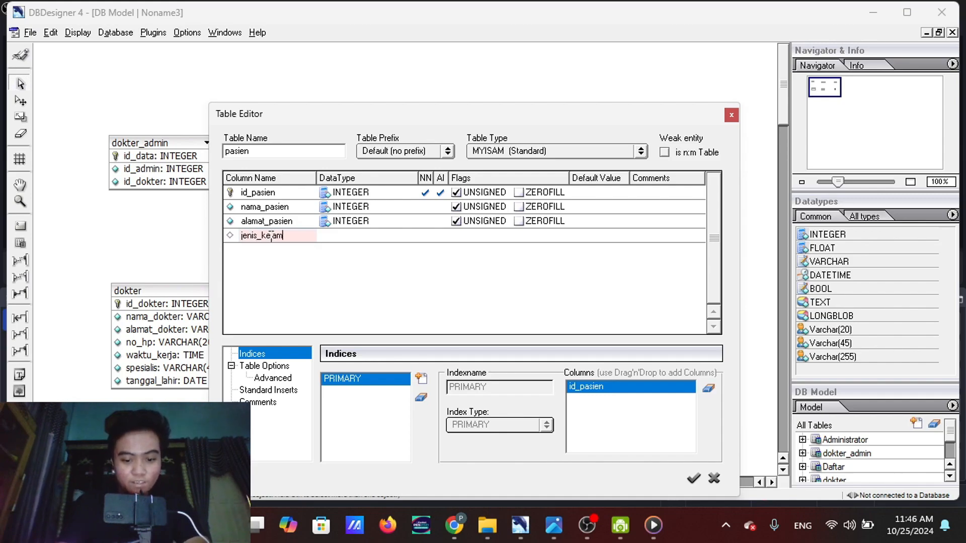
click(333, 234)
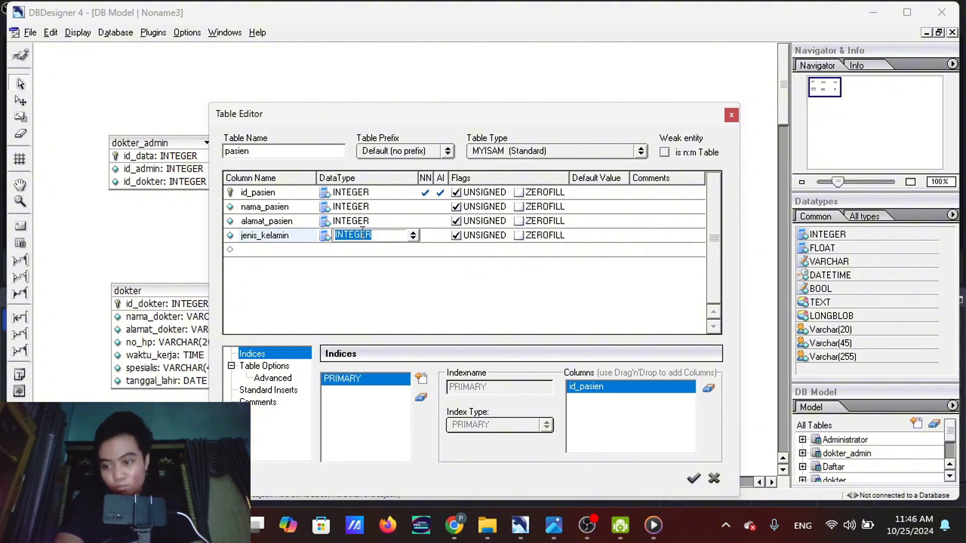
click(364, 207)
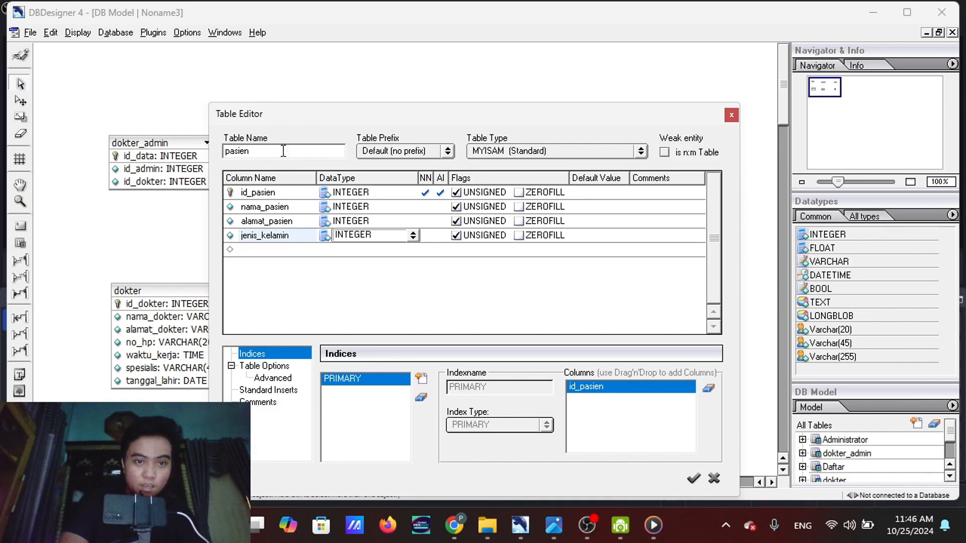
key(Return)
Change the data type of the nama_pasien column to Varchar(255)
click(350, 208)
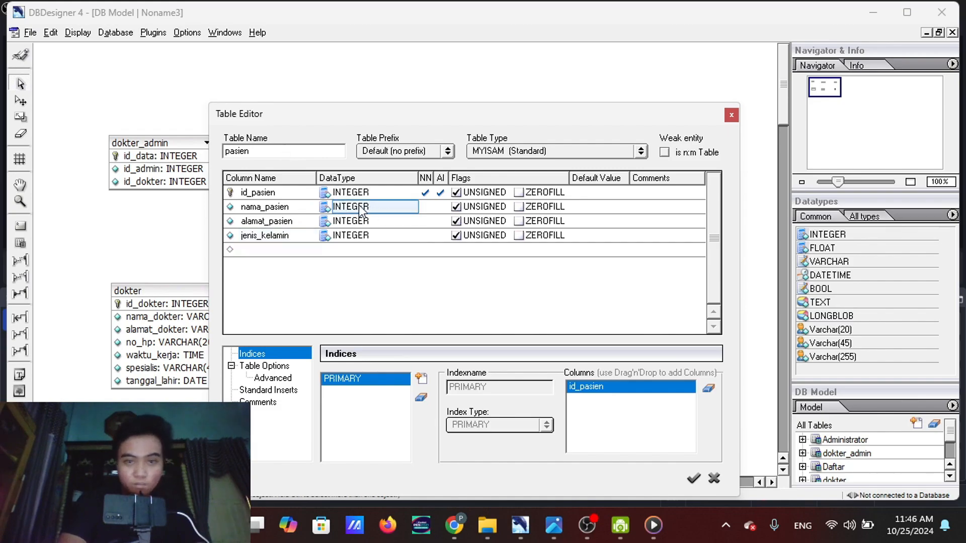
click(361, 208)
click(413, 207)
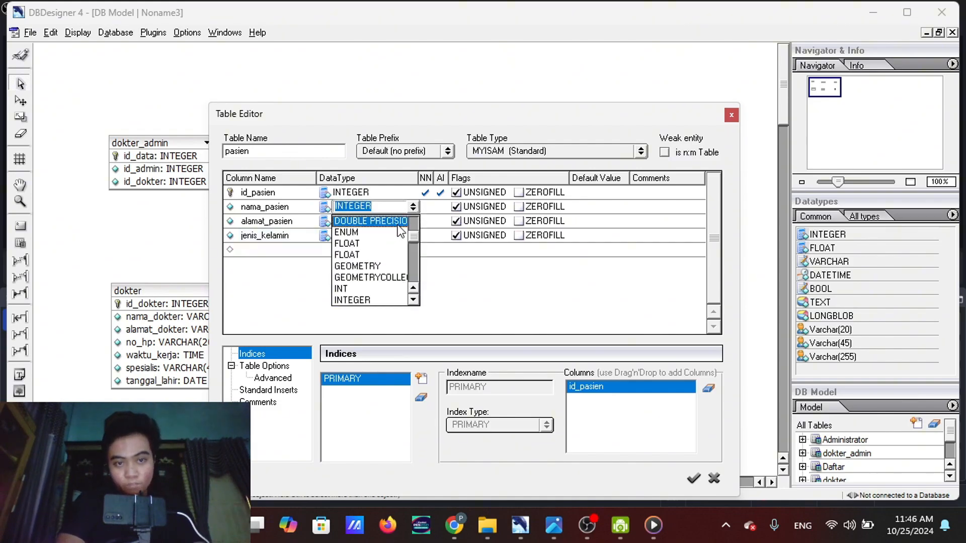
scroll(378, 267, down, 8)
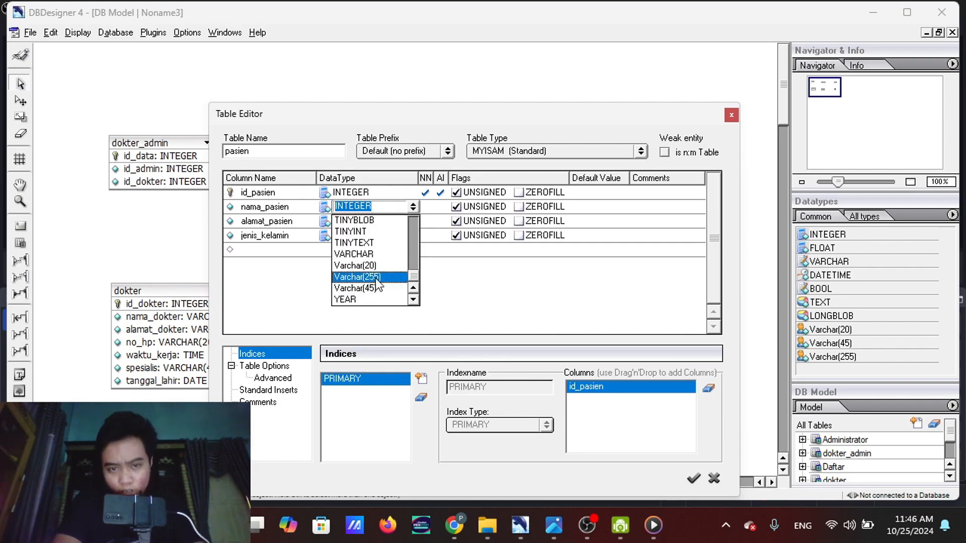
click(376, 278)
Change the data type of the alamat_pasien column to Varchar(255)
click(368, 221)
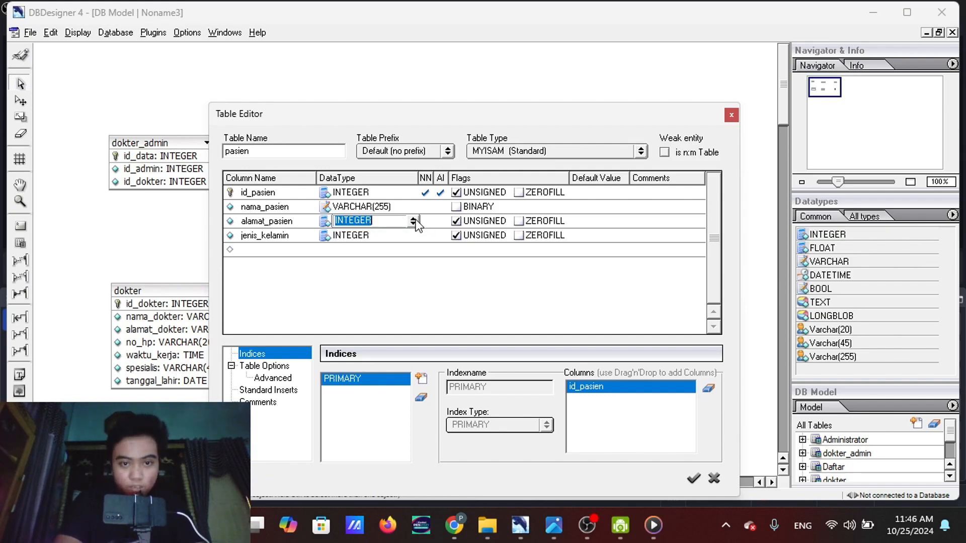
text(INT)
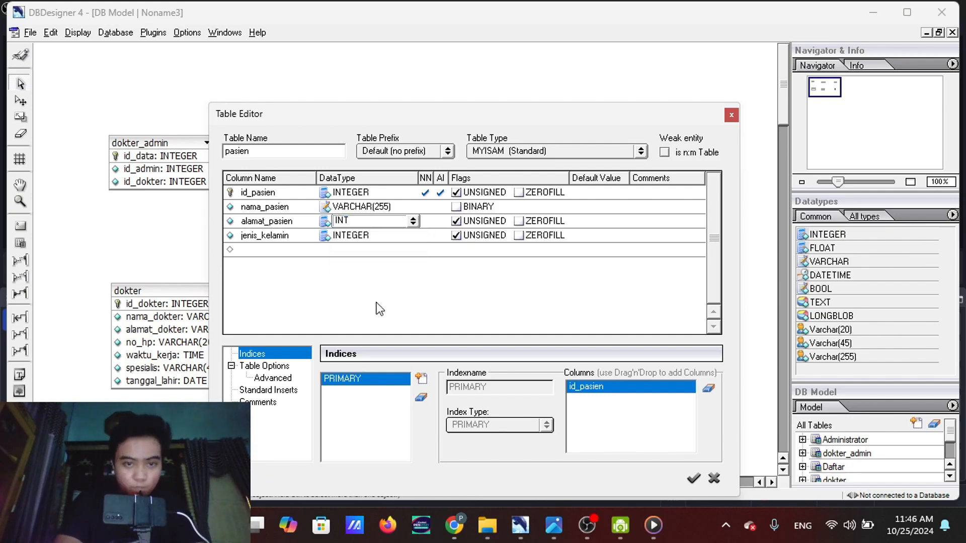
click(413, 221)
scroll(388, 242, down, 3)
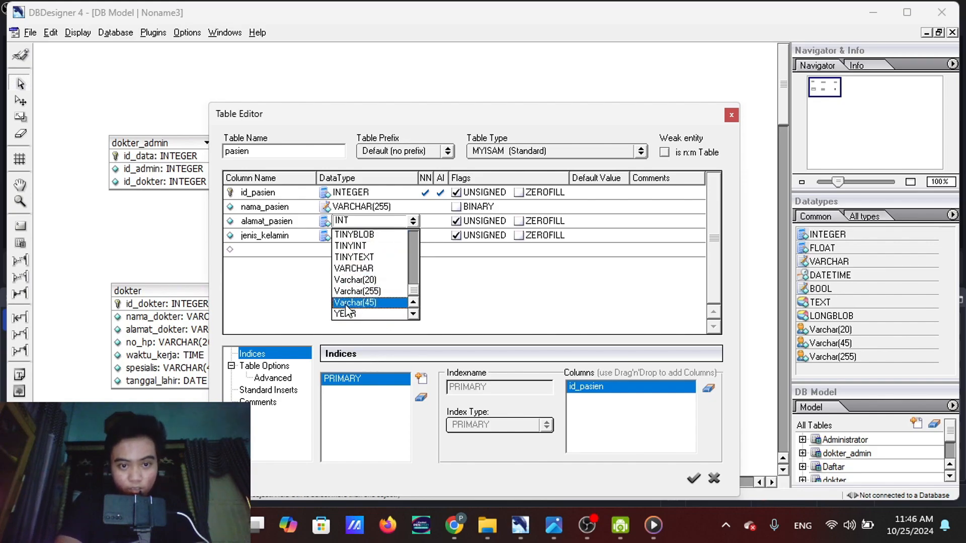
click(372, 291)
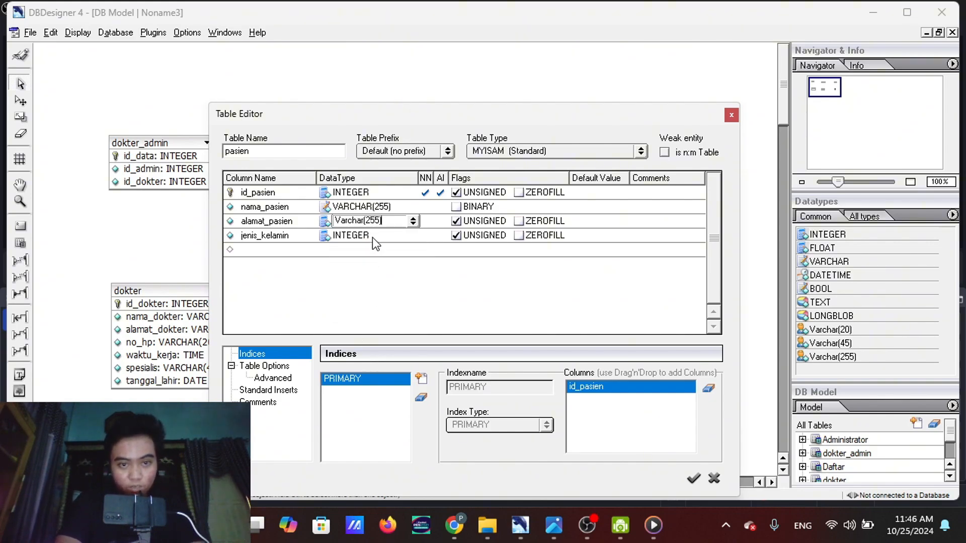
Append an asterisk to the table name so it reads pasien*
click(373, 233)
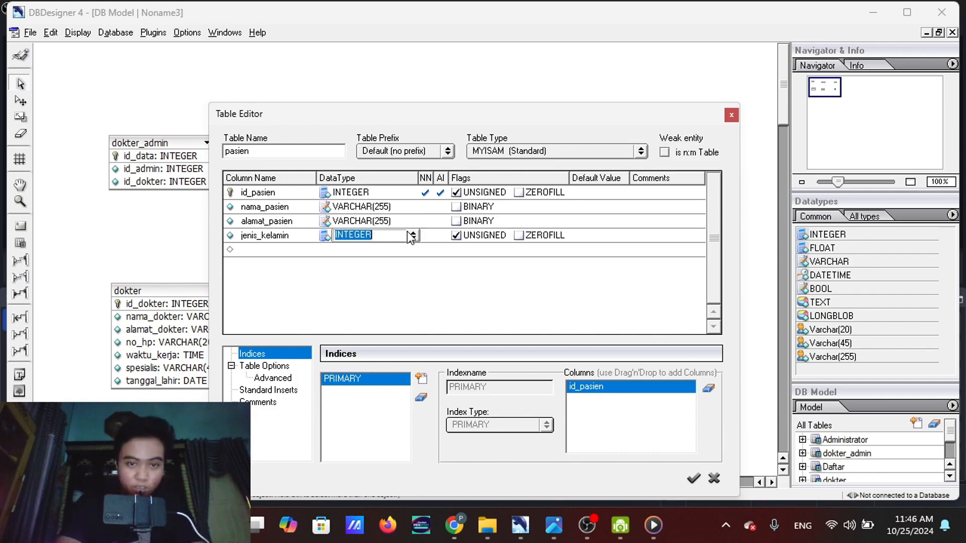
key(Return)
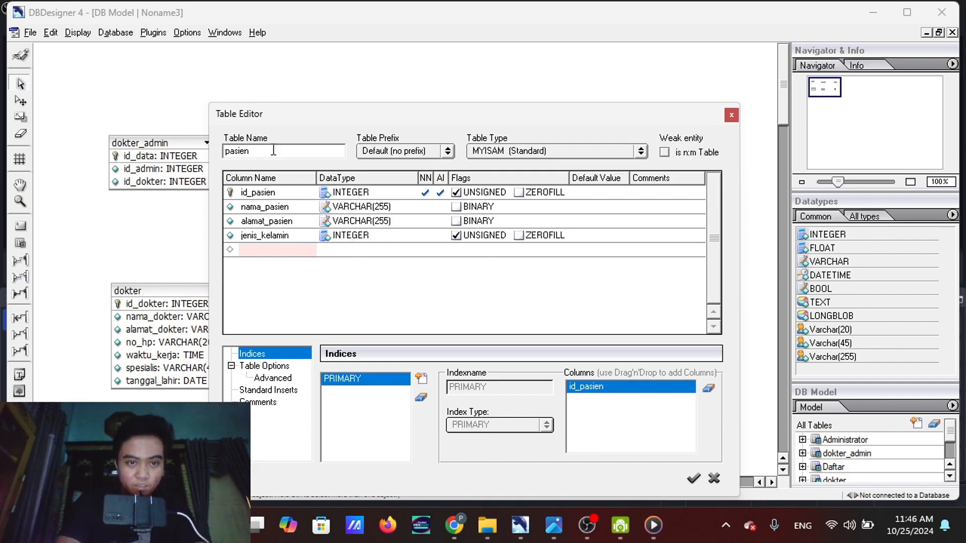
text(*)
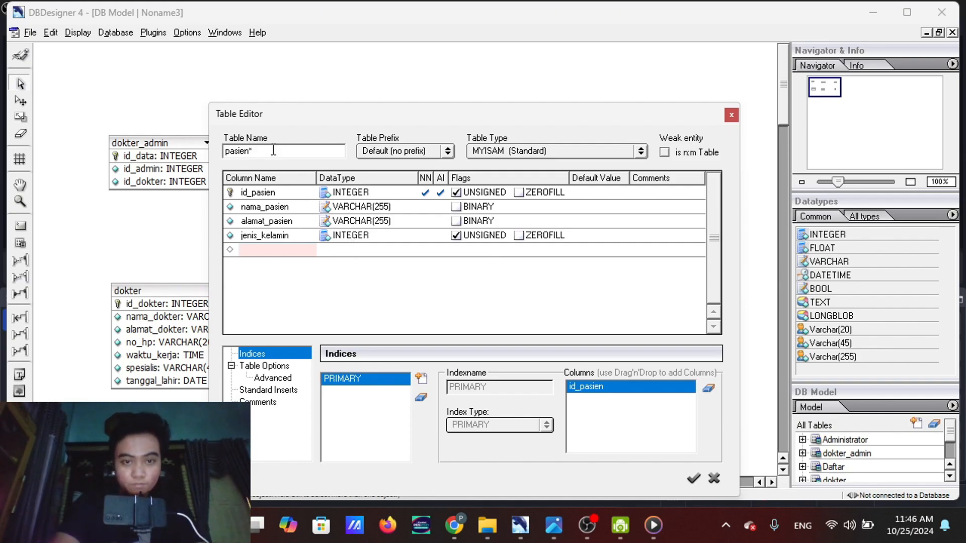
Change the data type of the jenis_kelamin column to Varchar(20)
click(346, 237)
click(412, 235)
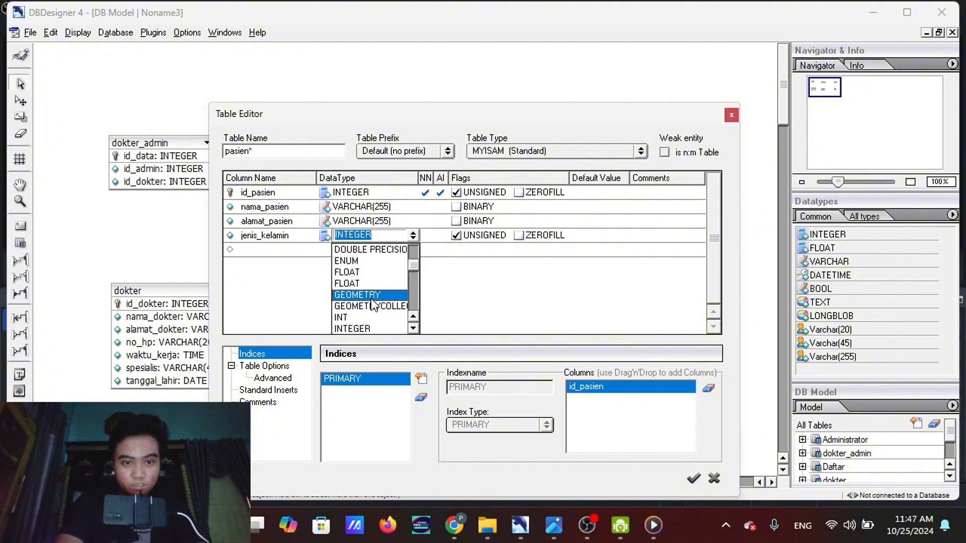
scroll(369, 308, down, 2)
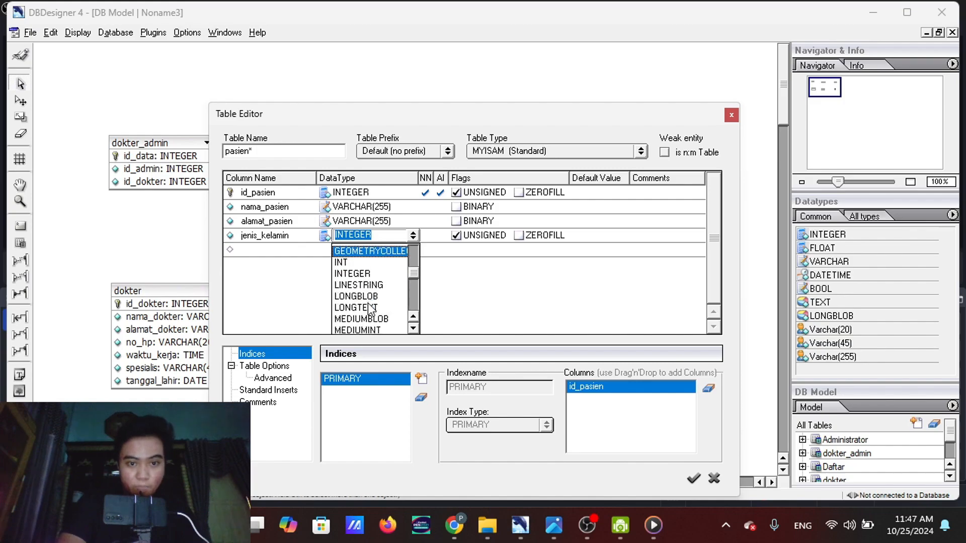
scroll(370, 307, up, 1)
scroll(370, 308, down, 1)
scroll(370, 309, up, 1)
scroll(371, 308, down, 5)
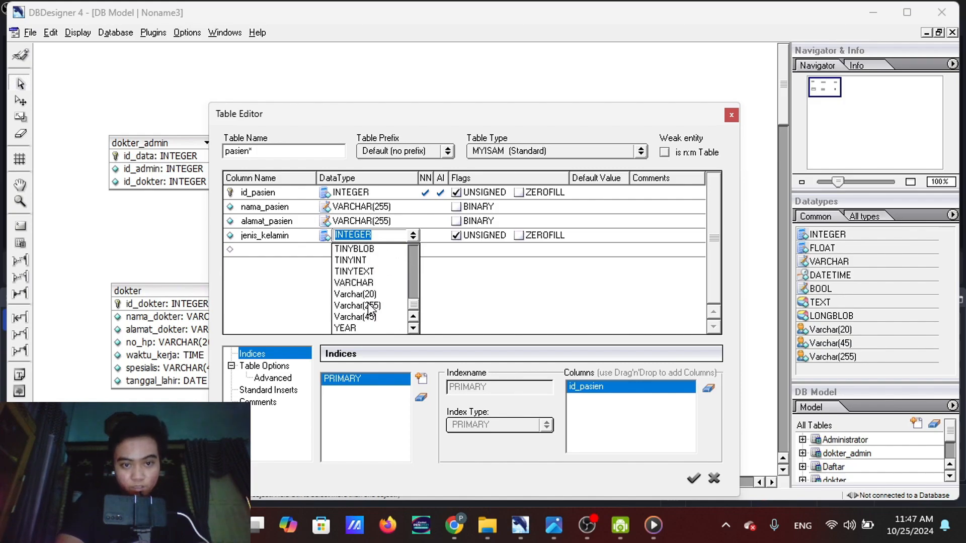
click(372, 291)
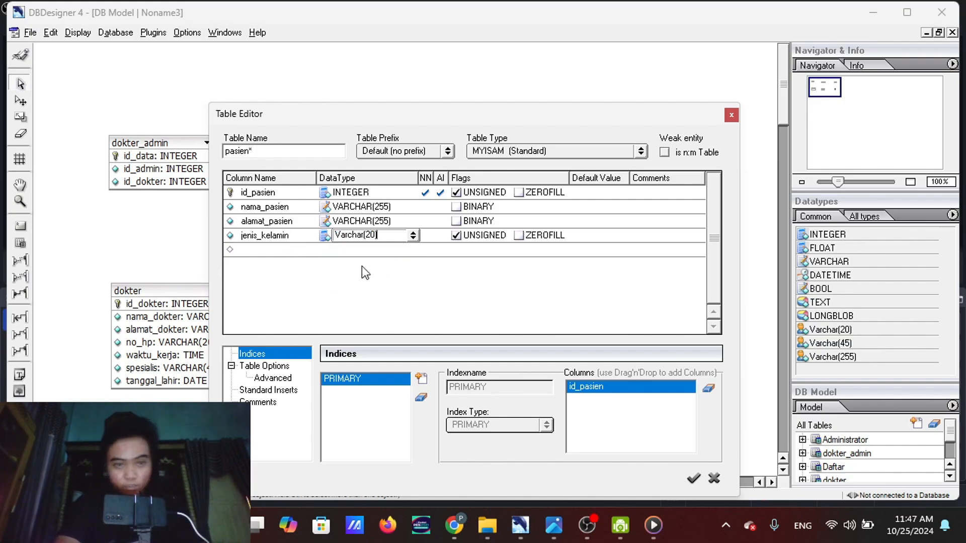
Apply the patient table definition, move the table fully into view below Daftar, and shift pasien_dokter slightly toward it
click(691, 479)
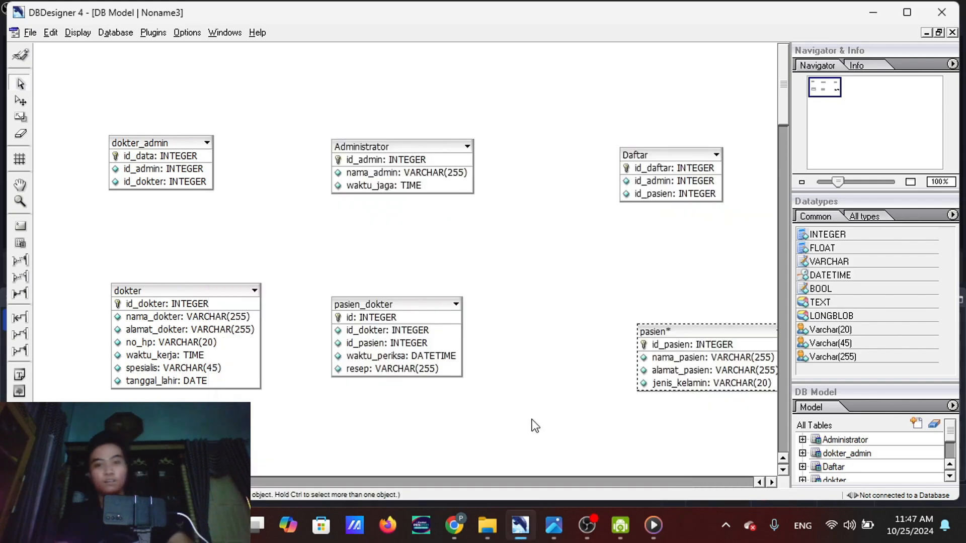
drag(701, 352, 654, 343)
drag(412, 302, 424, 306)
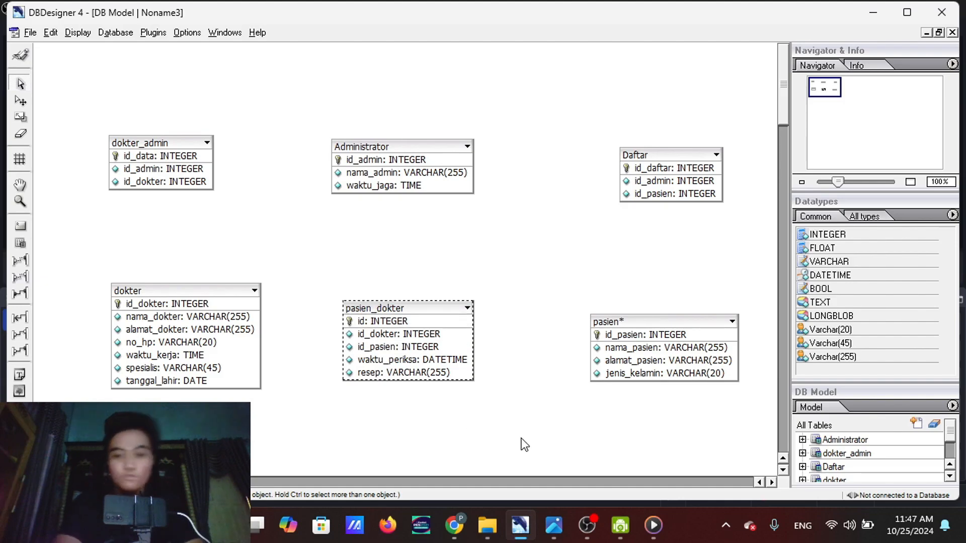
Switch to the ER diagram screenshot in the image viewer, examine the relationships between the entities, and return to the DB model
mouse_move(553, 525)
mouse_move(550, 455)
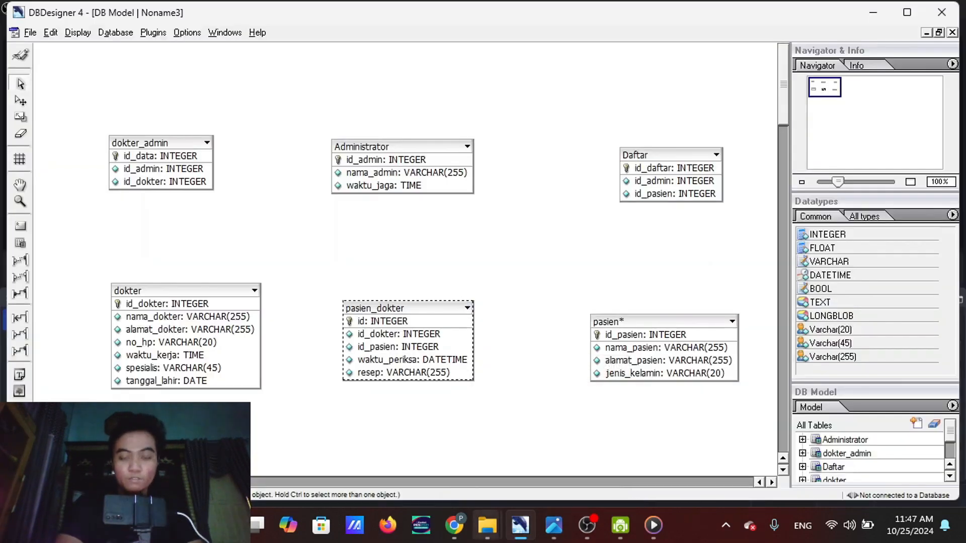
mouse_move(528, 475)
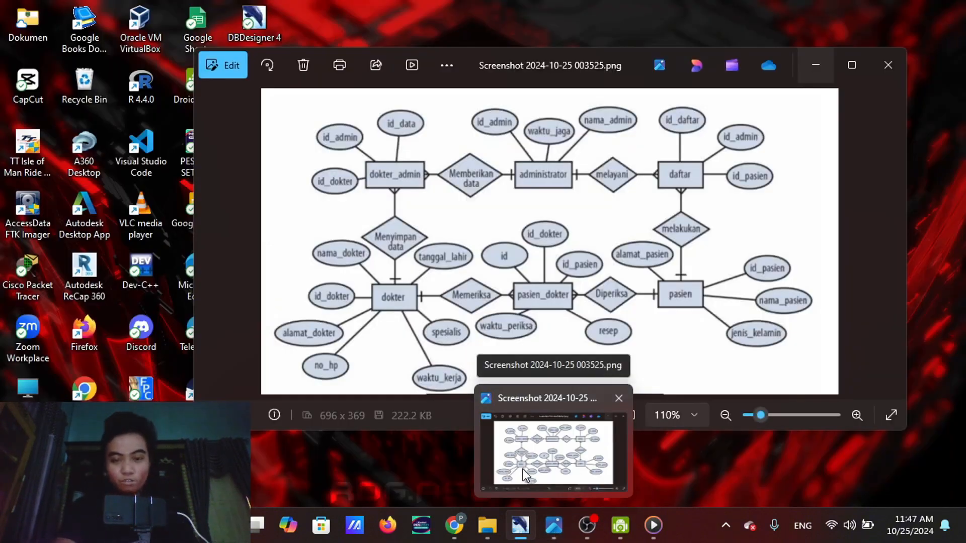
click(523, 469)
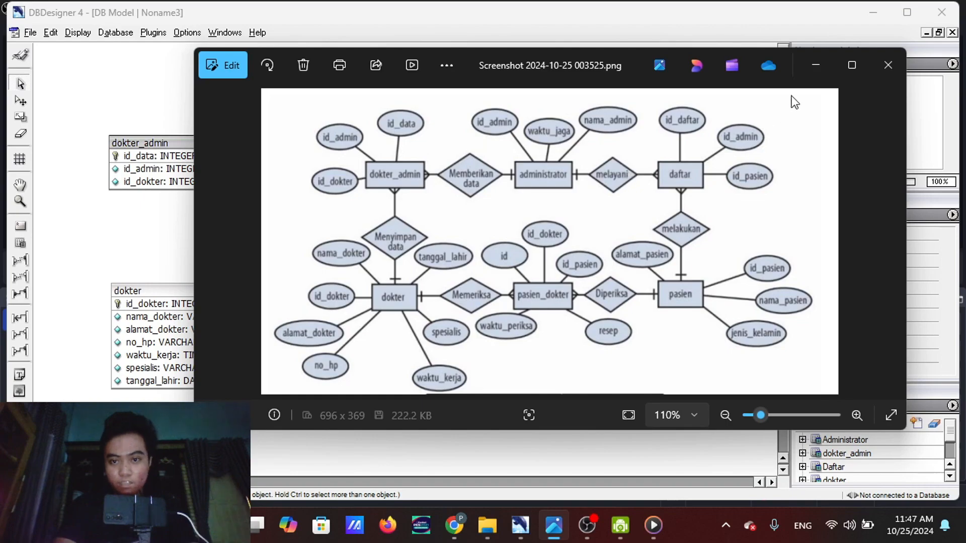
click(800, 75)
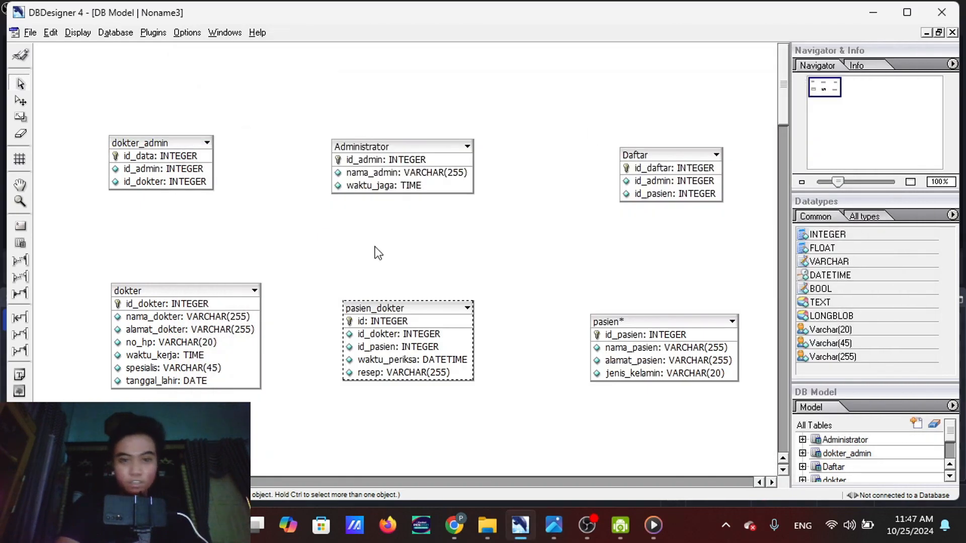
Create a 1:n non-identifying relation from Administrator to Daftar and move the Daftar table slightly up
click(20, 261)
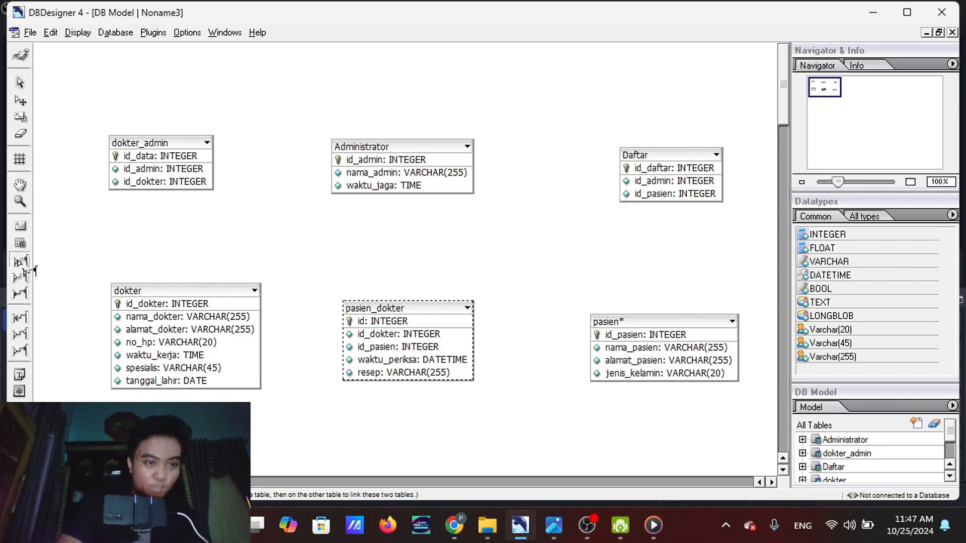
click(21, 276)
click(20, 260)
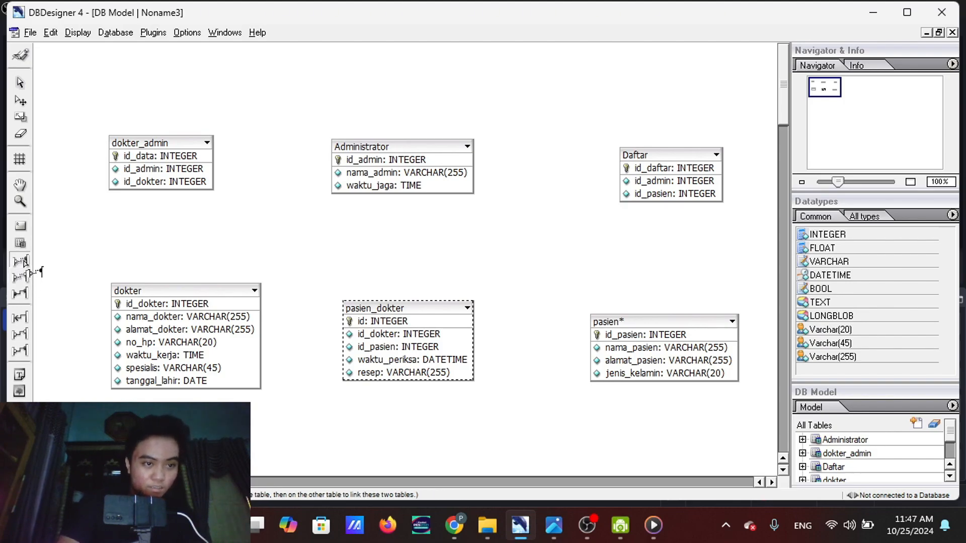
click(431, 146)
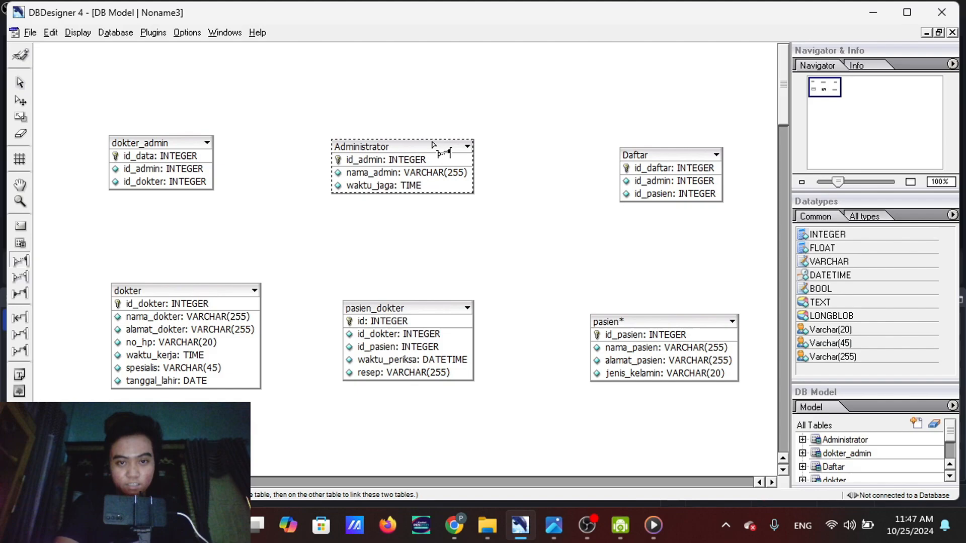
click(671, 156)
drag(669, 152, 663, 124)
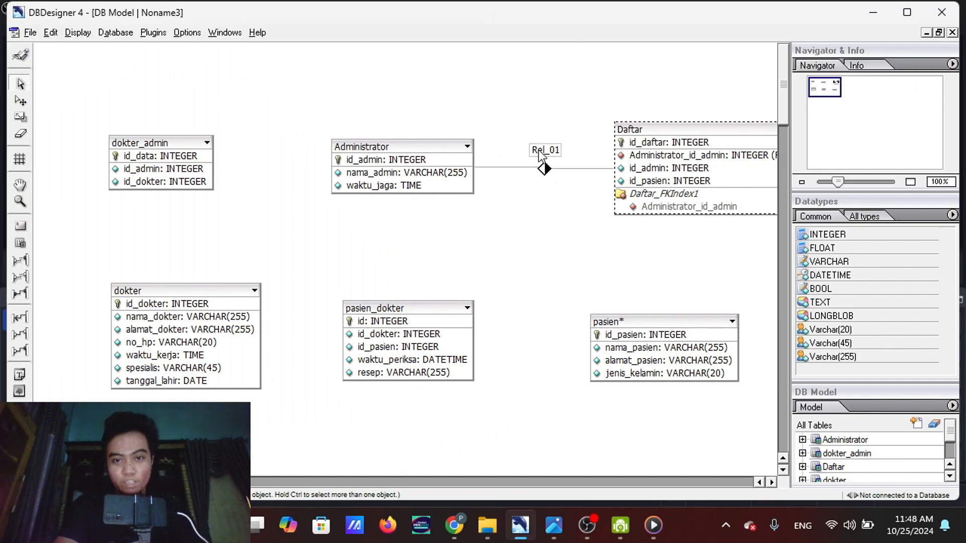
Rename the relation between Administrator and Daftar as melayani
double_click(538, 150)
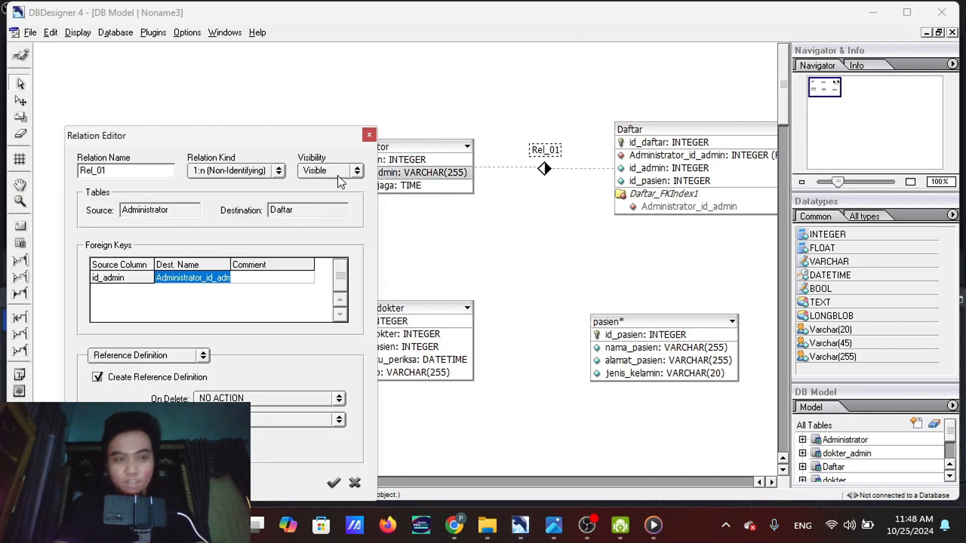
drag(112, 172, 79, 171)
text(me)
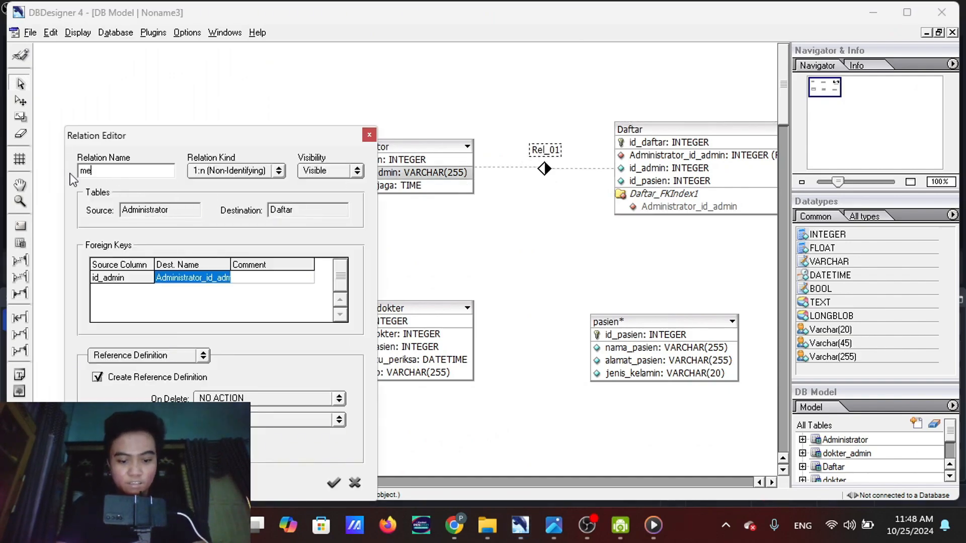
text(layani)
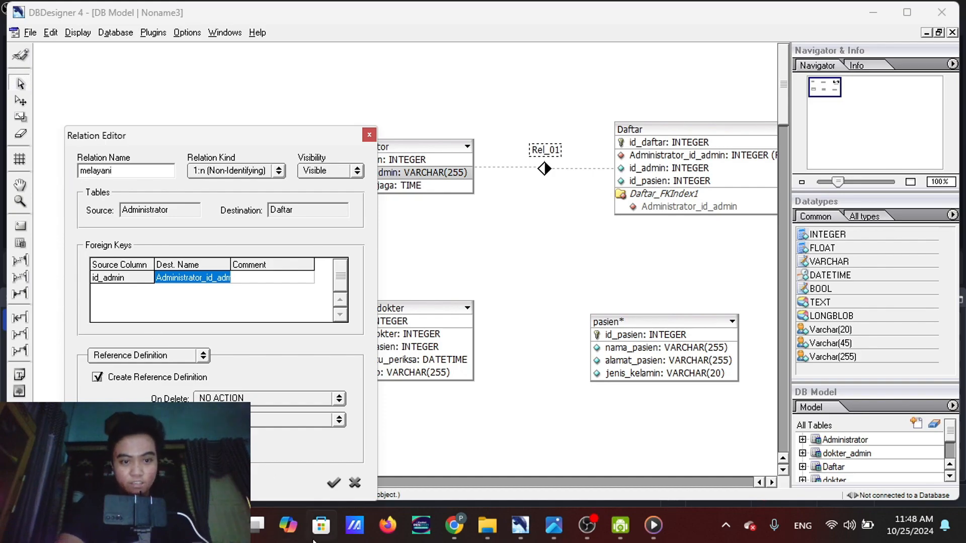
click(333, 483)
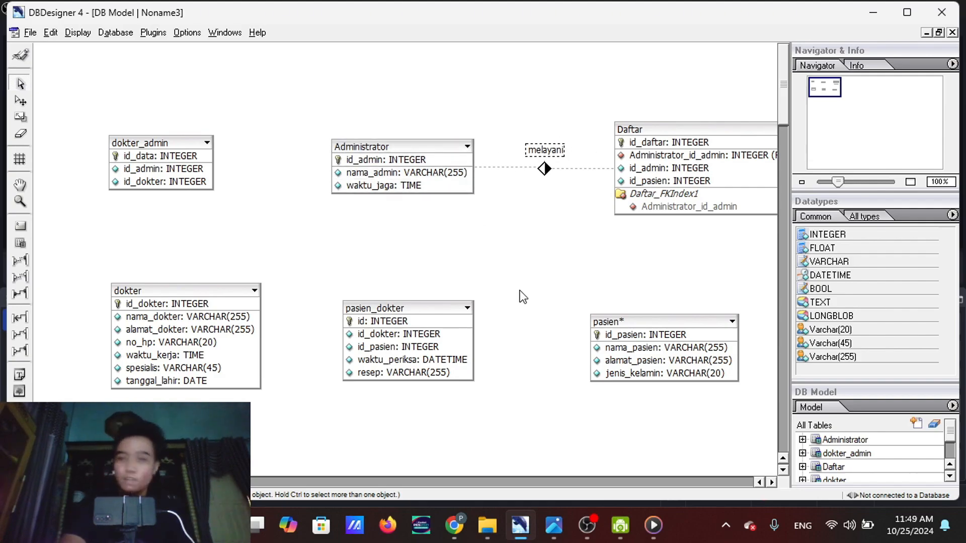
Shift Administrator slightly toward Daftar, create a 1:n non-identifying relation from Administrator to dokter_admin, and move dokter_admin farther out and up
drag(369, 148, 386, 149)
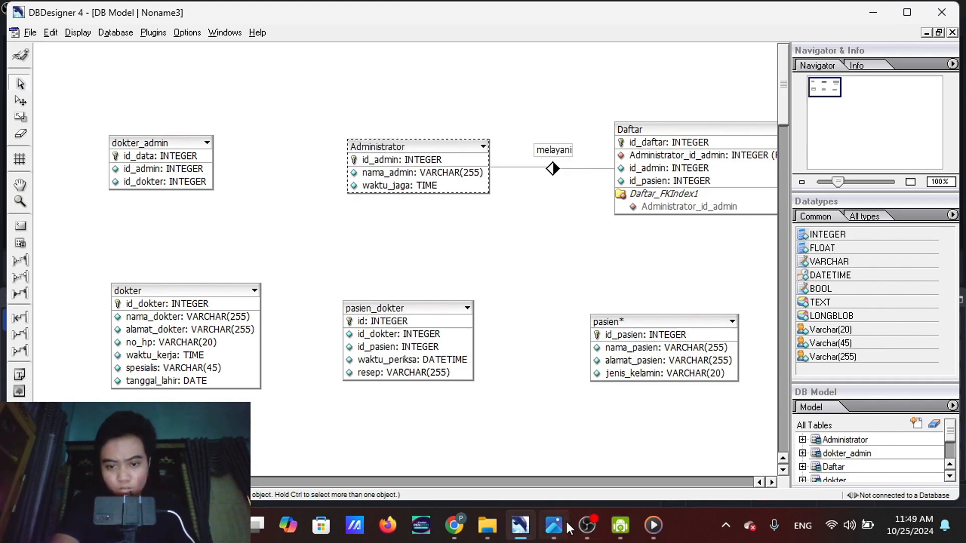
mouse_move(553, 525)
mouse_move(534, 430)
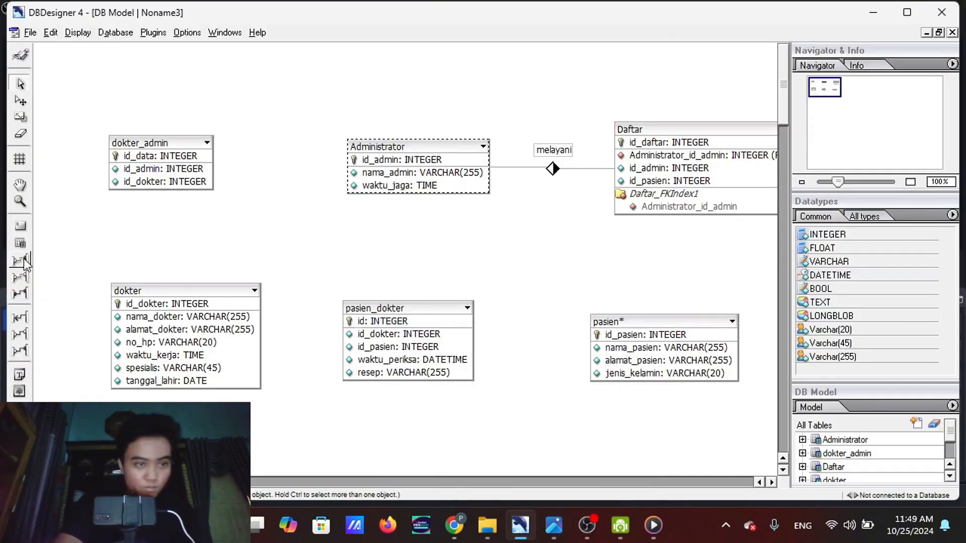
click(22, 260)
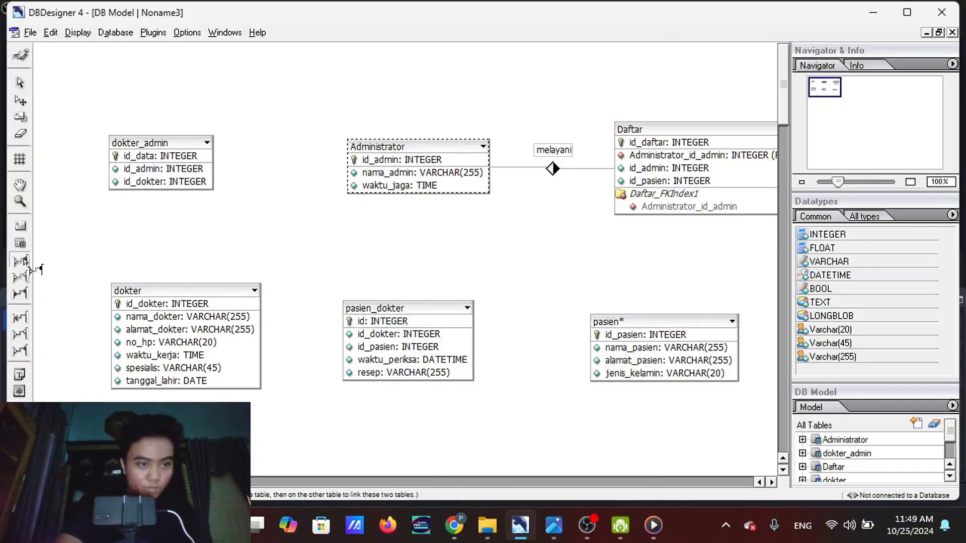
click(179, 139)
drag(179, 137, 148, 126)
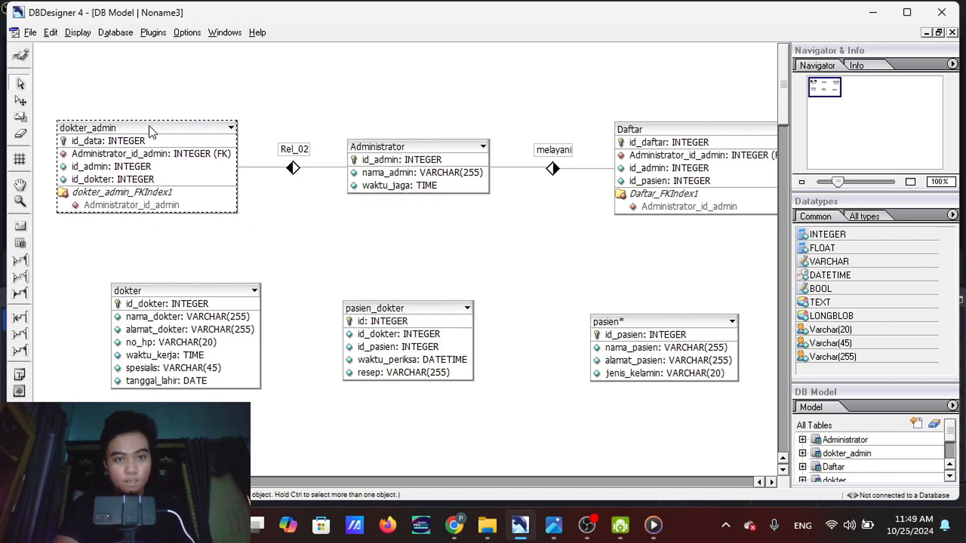
Rename the relation between Administrator and dokter_admin as memberikan data
mouse_move(558, 523)
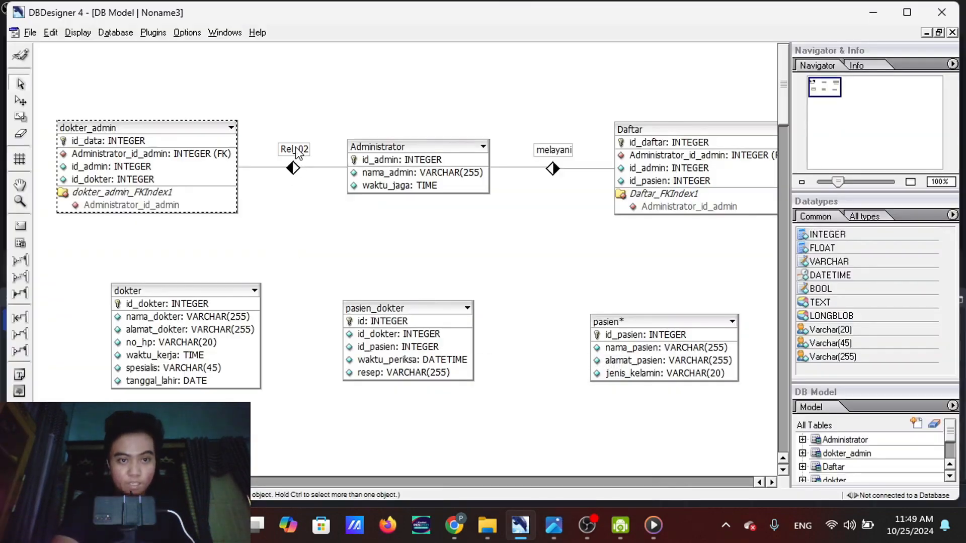
double_click(293, 167)
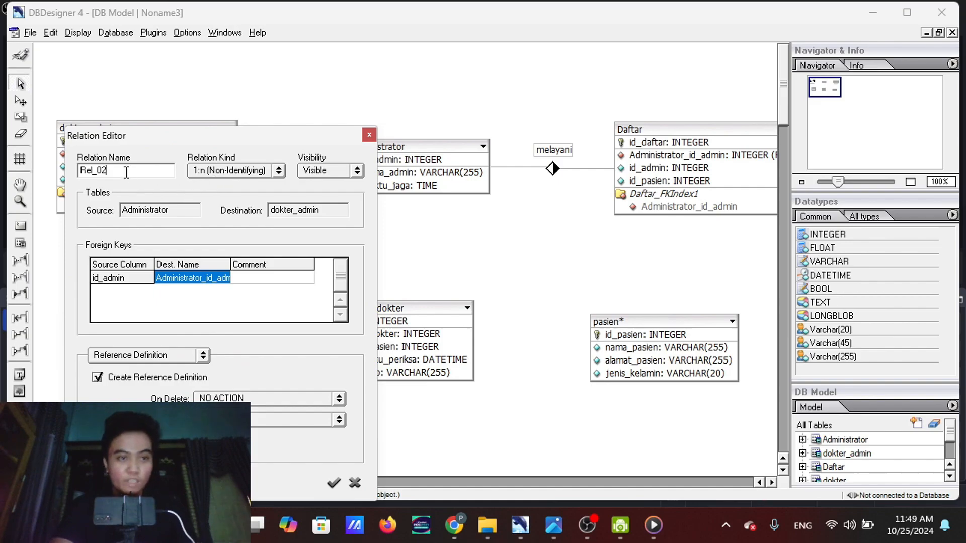
drag(123, 171, 86, 171)
key(BackSpace)
key(BackSpace)
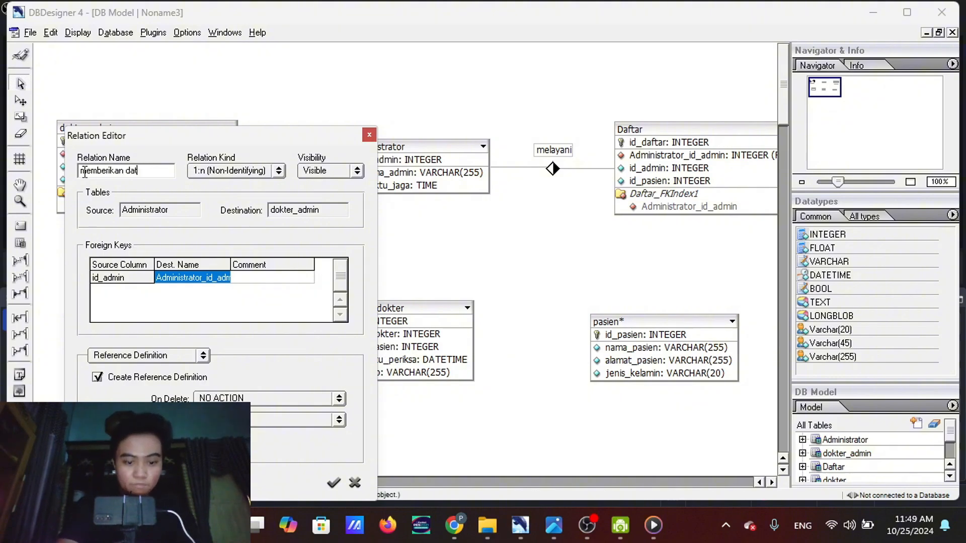
click(334, 483)
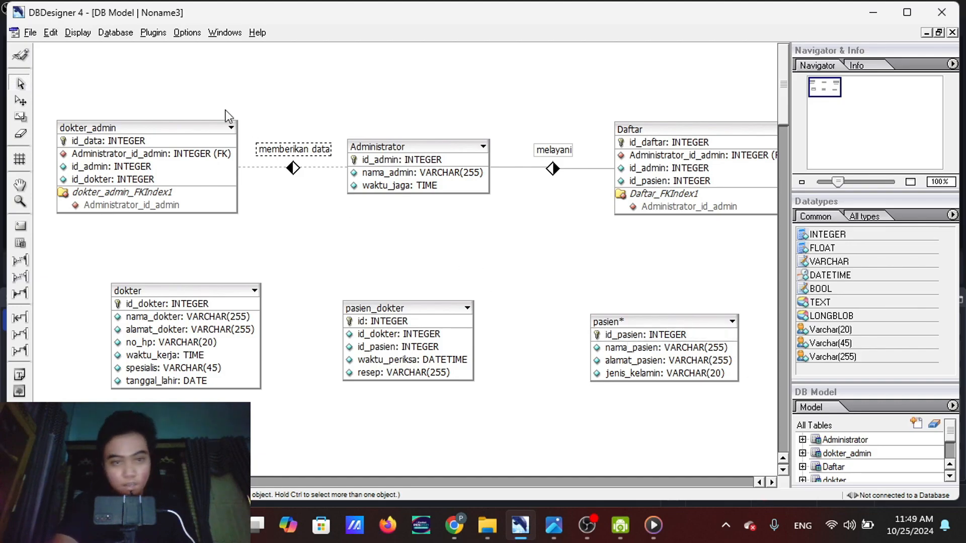
Space out the tables by moving dokter_admin farther from Administrator and lowering dokter, pasien_dokter and pasien slightly
drag(165, 129, 155, 129)
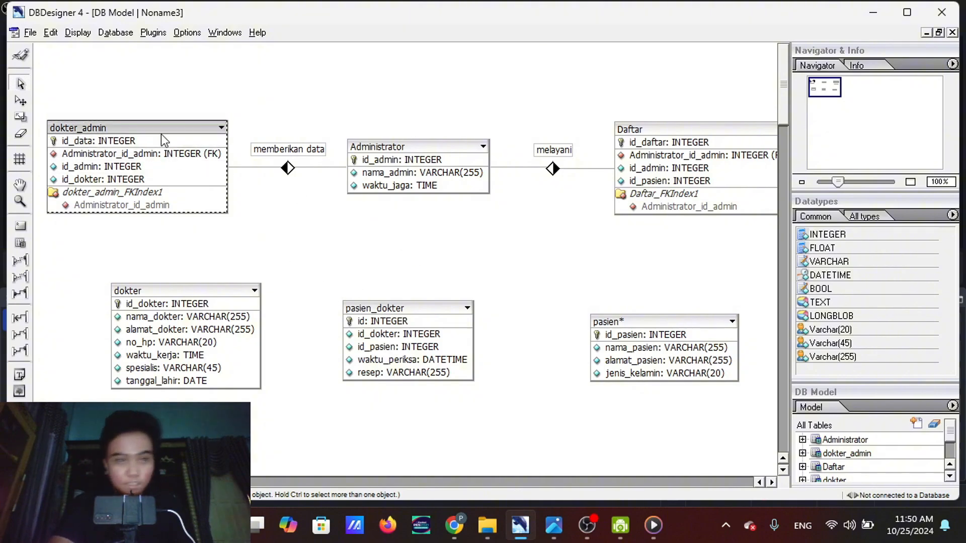
drag(161, 133, 153, 133)
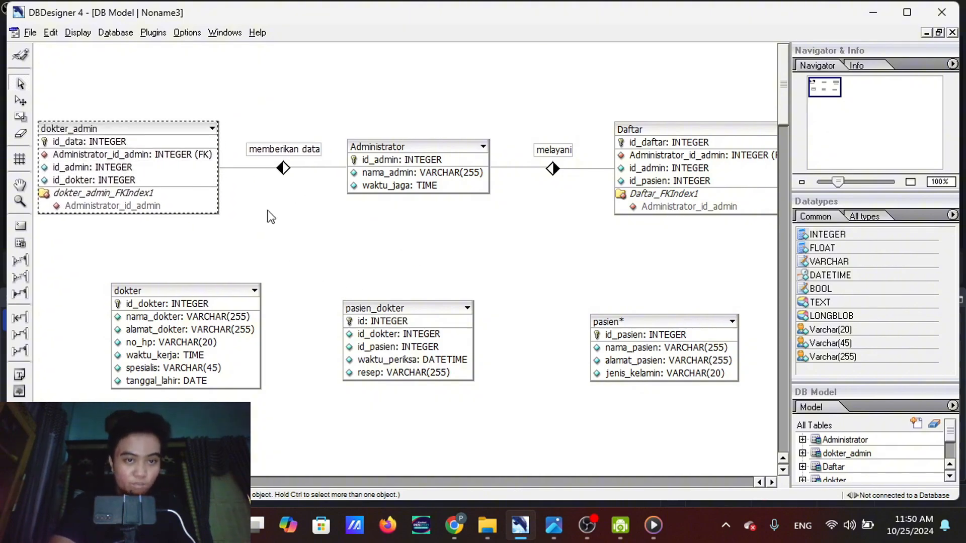
drag(257, 342, 227, 360)
drag(442, 349, 452, 369)
drag(692, 378, 692, 385)
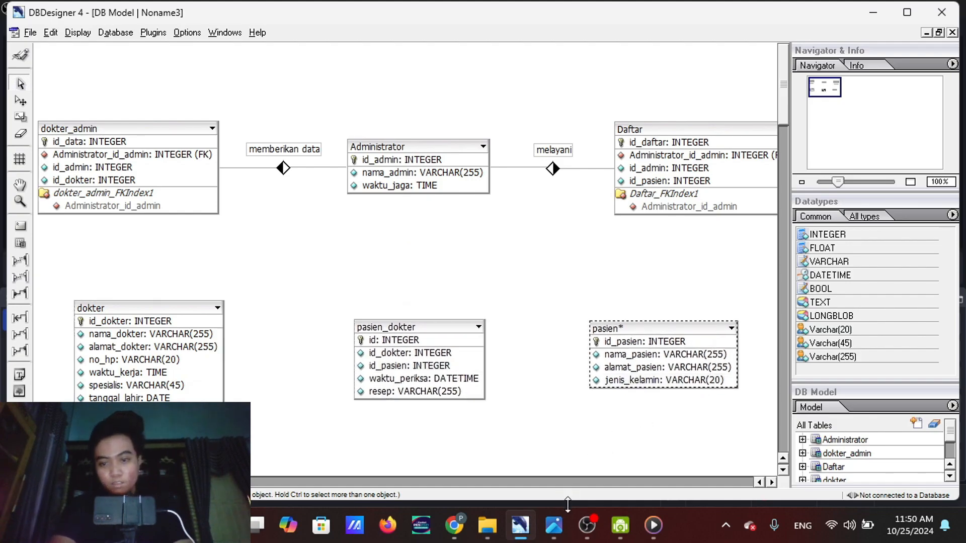
Consult the ER diagram screenshot and create a 1:n non-identifying relation from dokter to dokter_admin
mouse_move(553, 525)
click(557, 457)
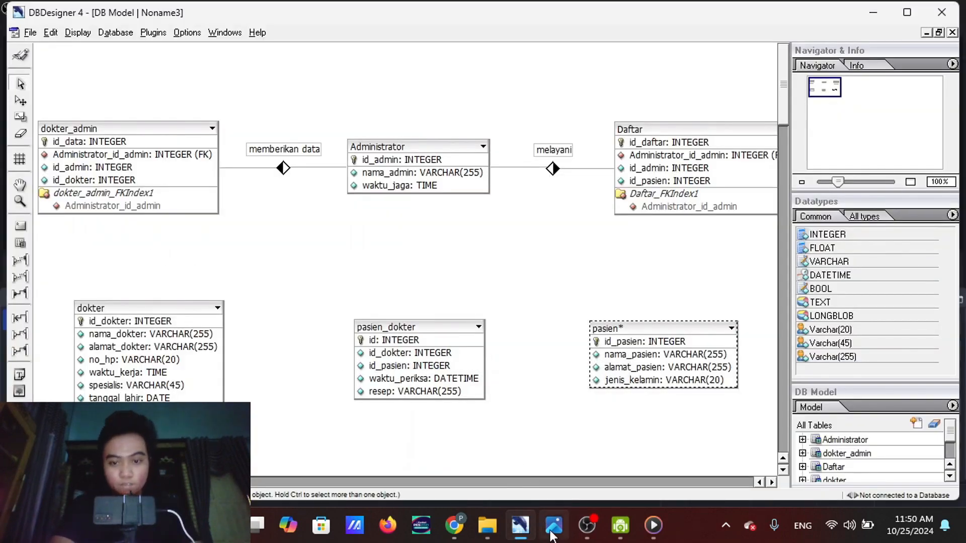
mouse_move(553, 525)
mouse_move(539, 452)
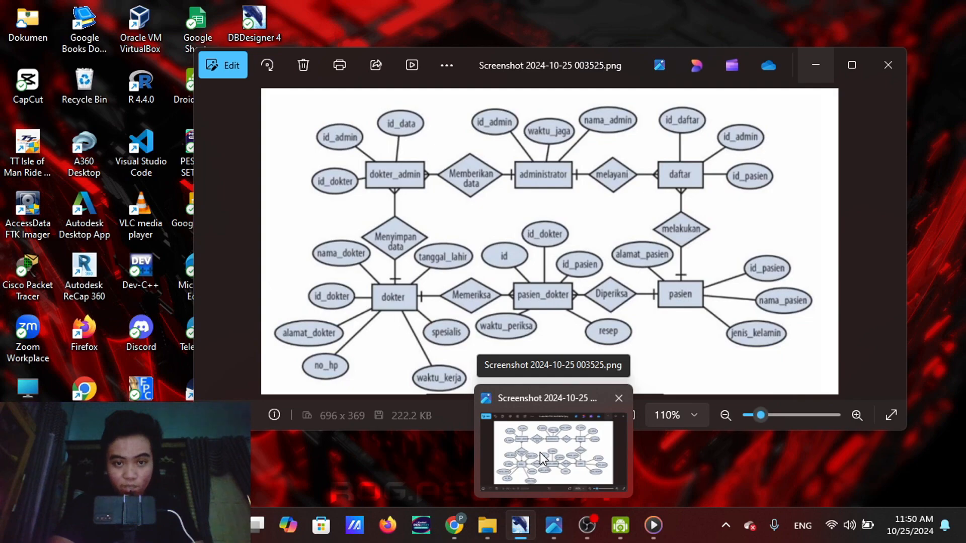
click(539, 452)
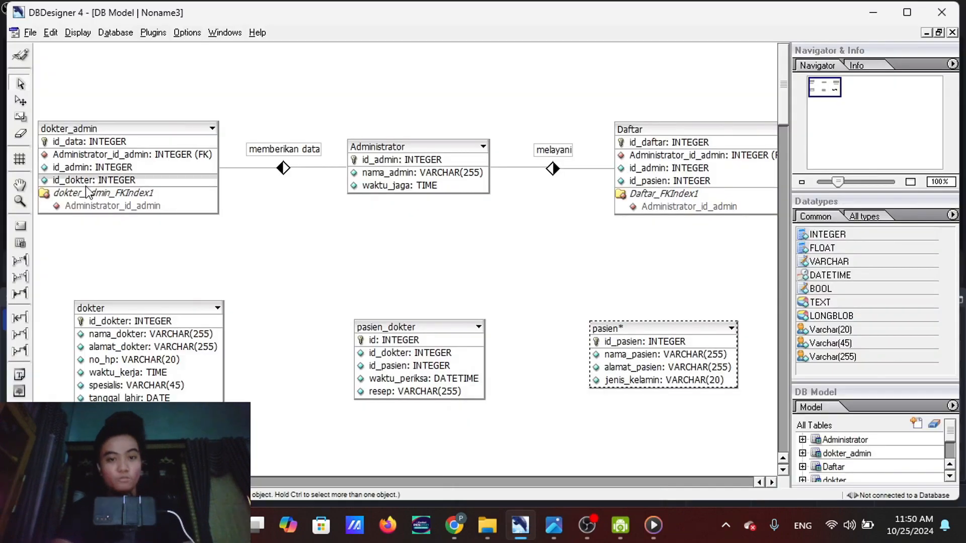
click(19, 260)
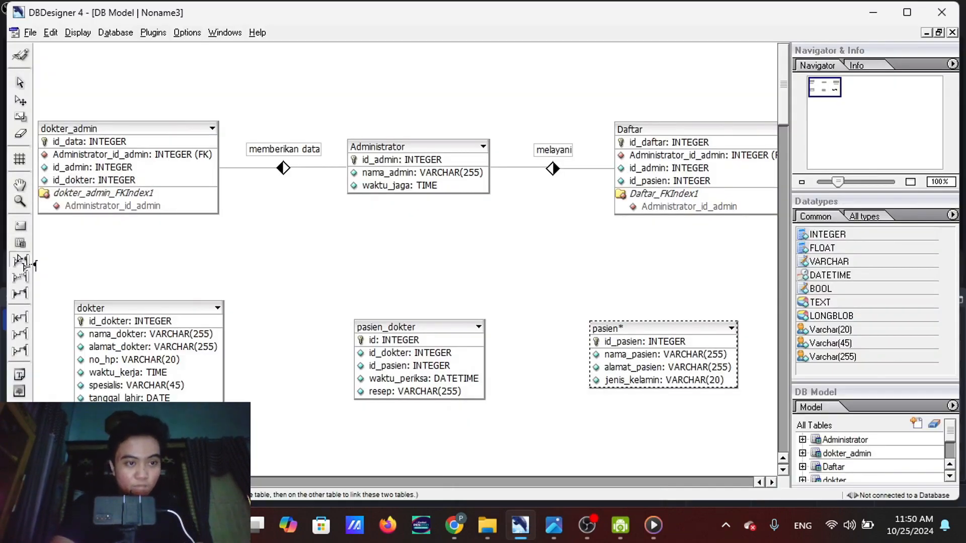
click(159, 308)
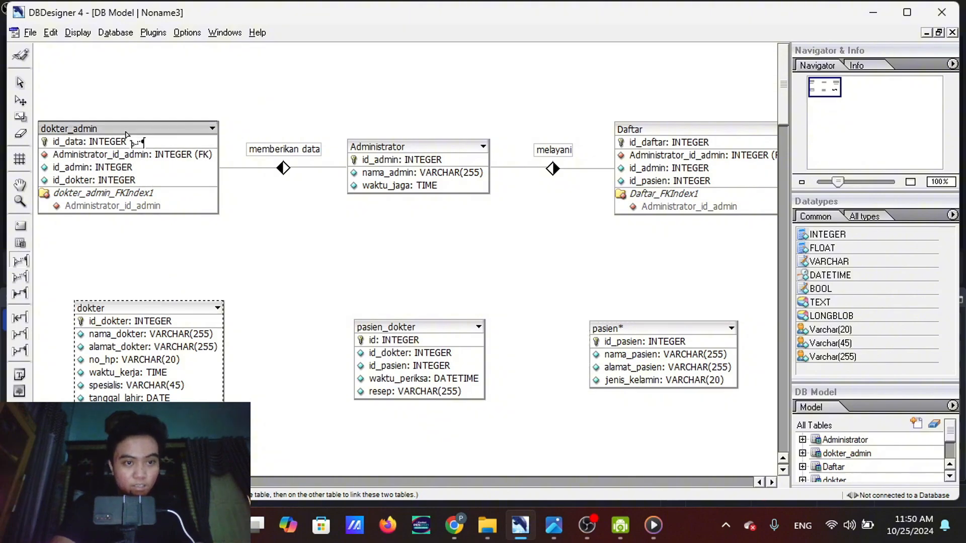
click(126, 135)
Move dokter_admin, Administrator and Daftar upward so their relation lines run nearly straight, leaving room above the dokter table
drag(126, 128, 145, 85)
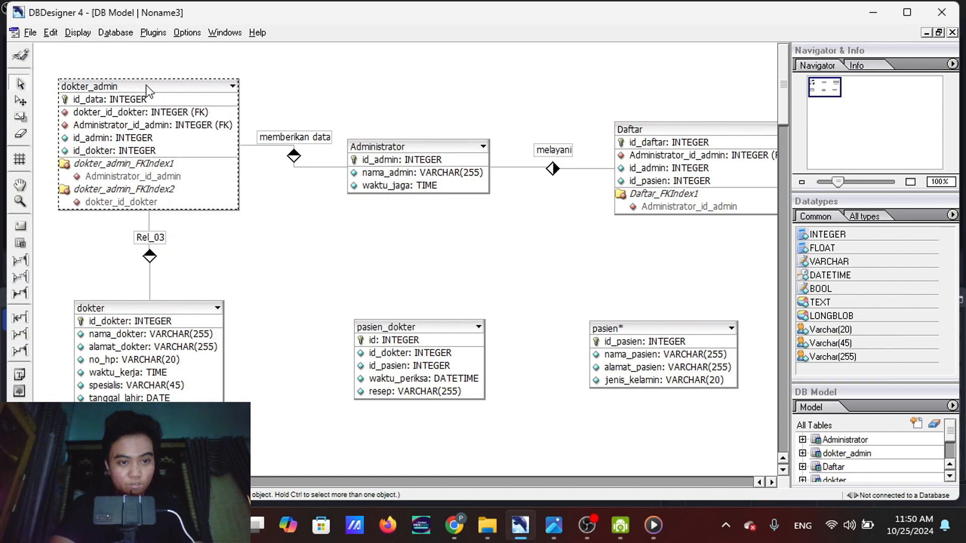
drag(409, 145, 426, 118)
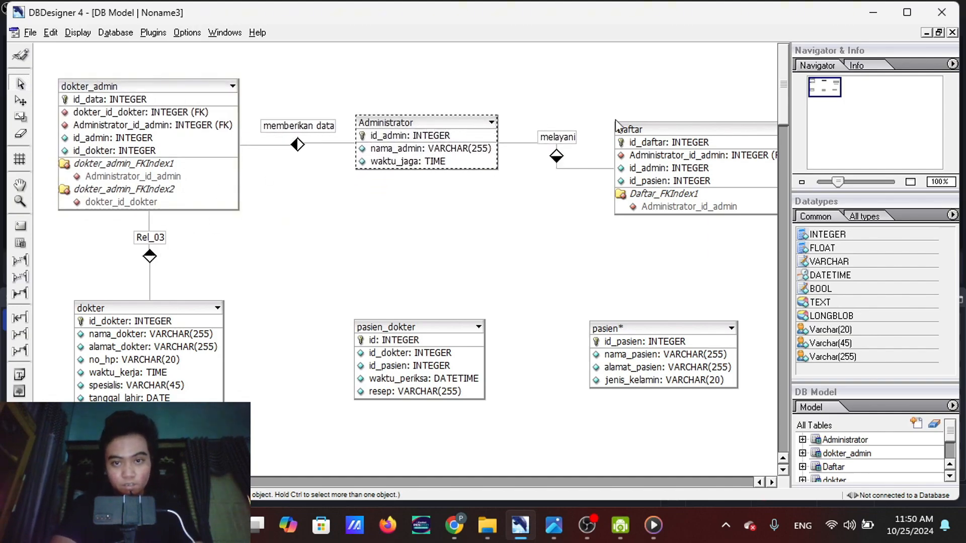
drag(660, 132, 674, 115)
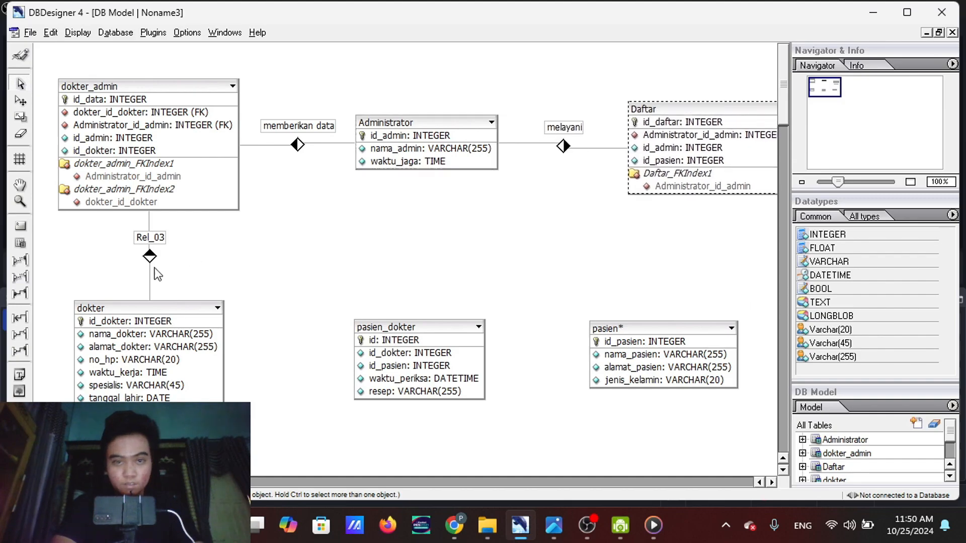
Rename the relation between dokter and dokter_admin as menyimpan data, checking names against the ER diagram screenshot
mouse_move(553, 525)
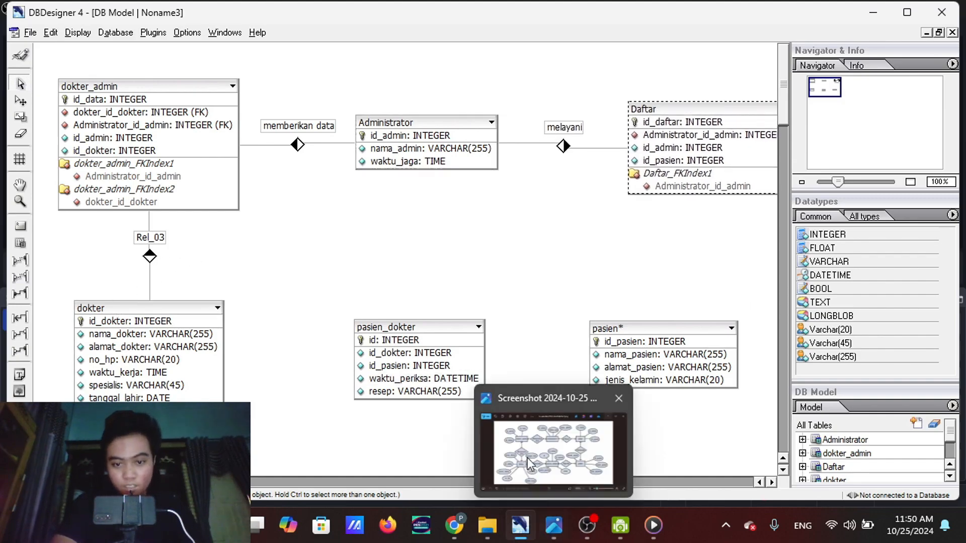
mouse_move(525, 451)
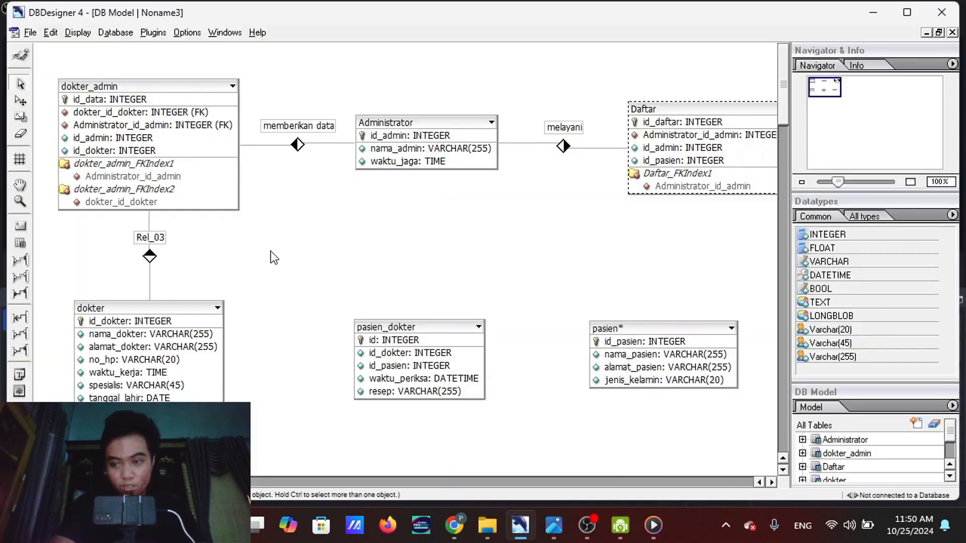
double_click(141, 237)
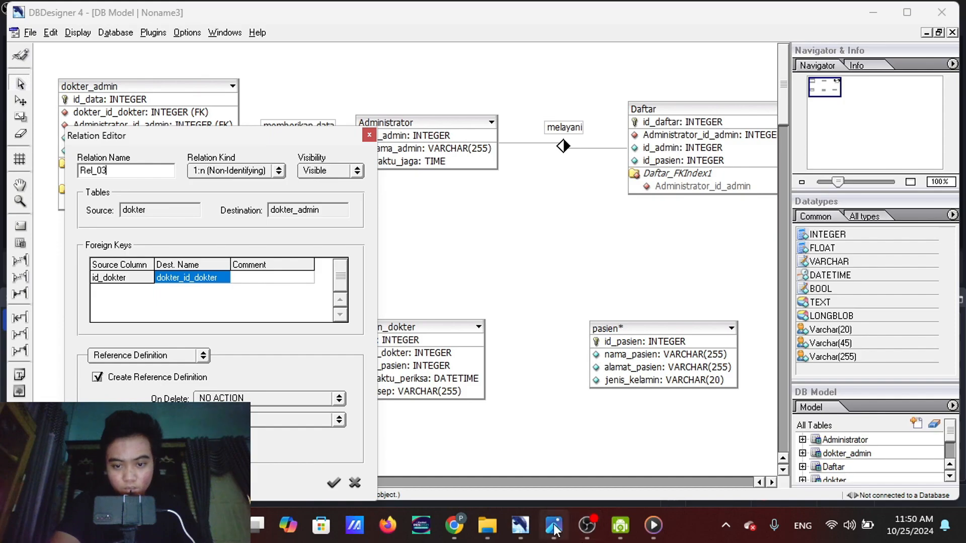
mouse_move(556, 528)
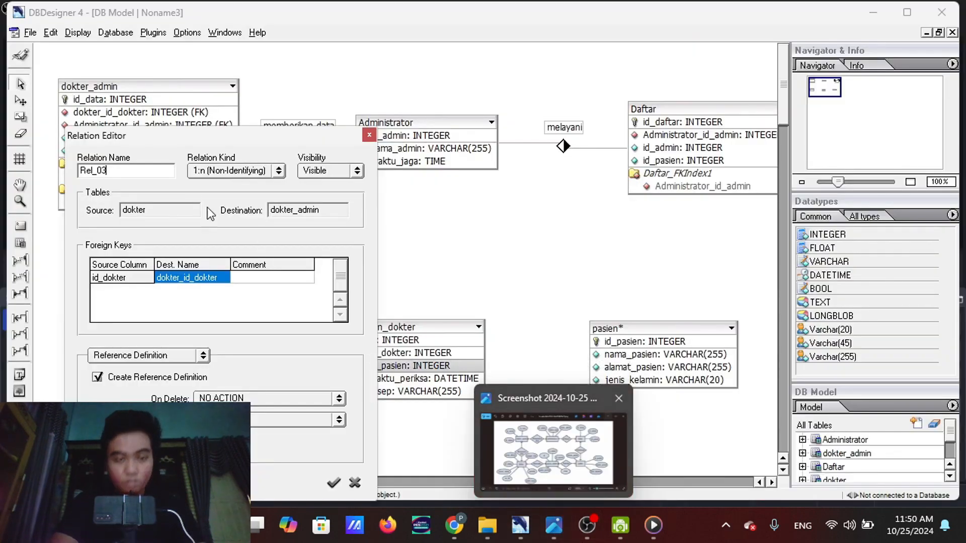
drag(105, 171, 56, 174)
text(me)
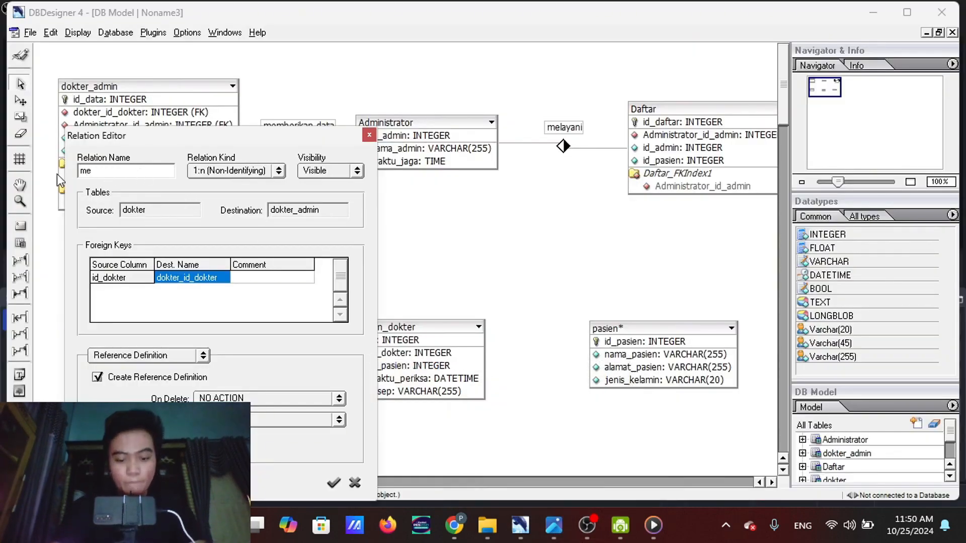
text(nyimpan)
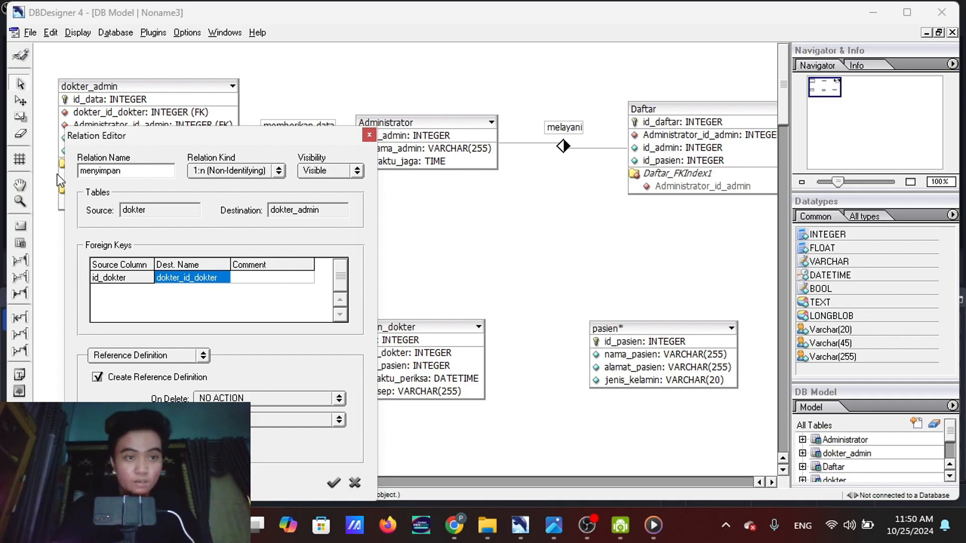
text( data)
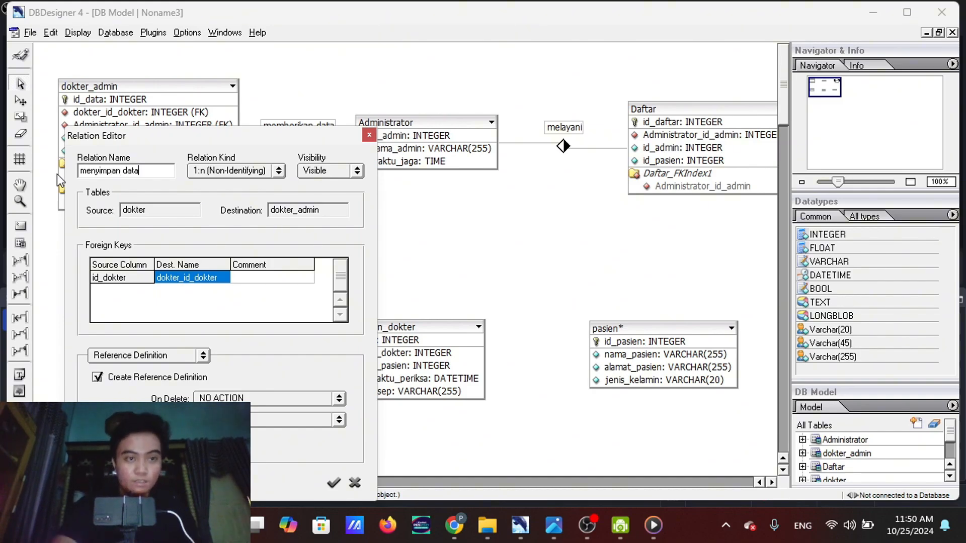
click(333, 483)
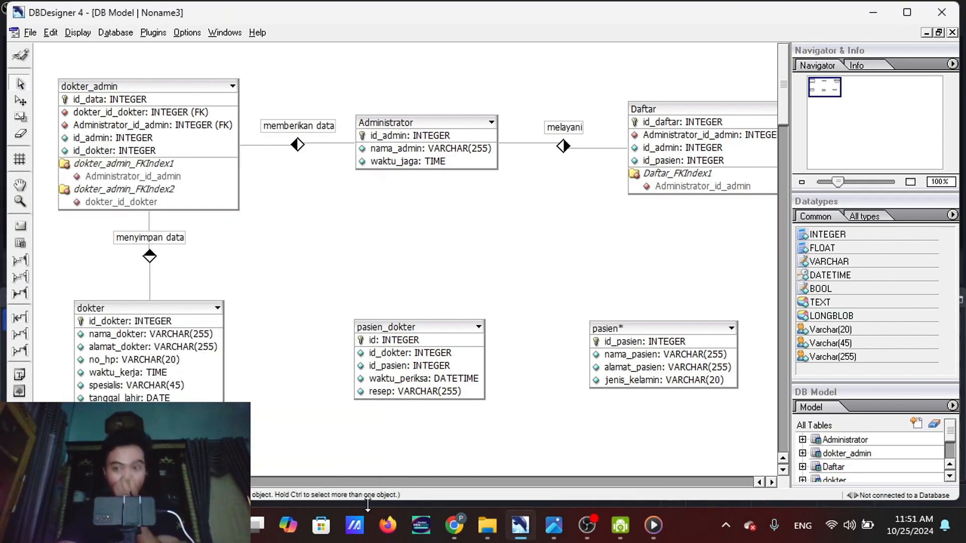
mouse_move(542, 469)
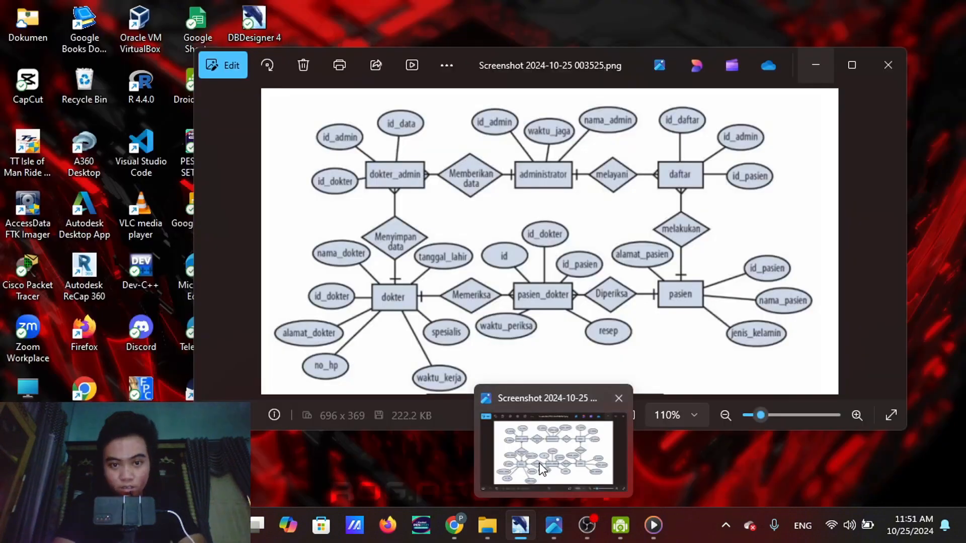
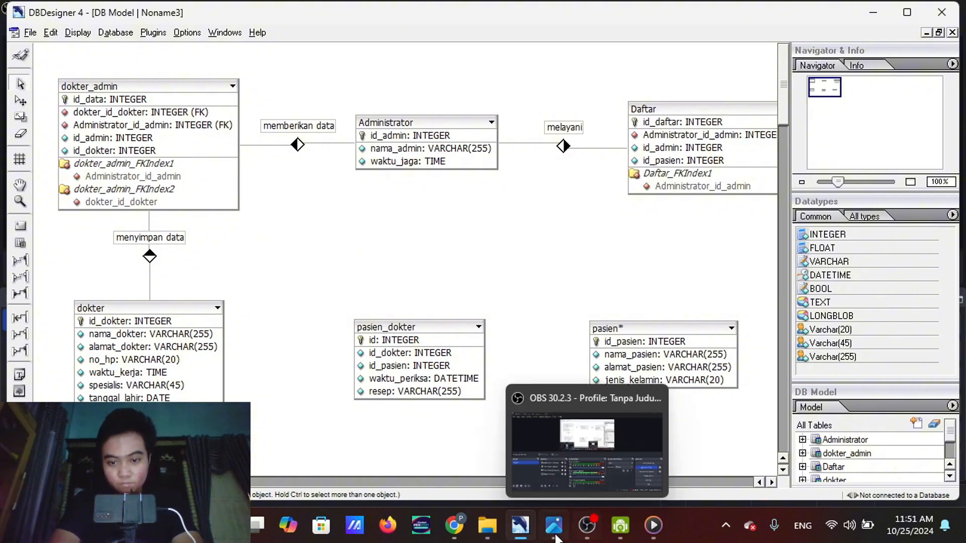
Consult the ER diagram screenshot and create a 1:n non-identifying relation from dokter to pasien_dokter
mouse_move(554, 526)
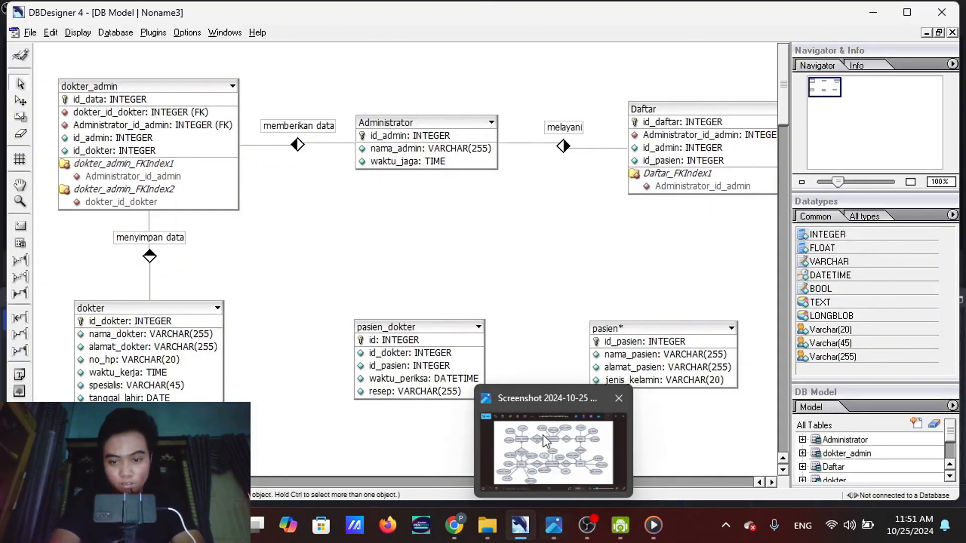
mouse_move(539, 421)
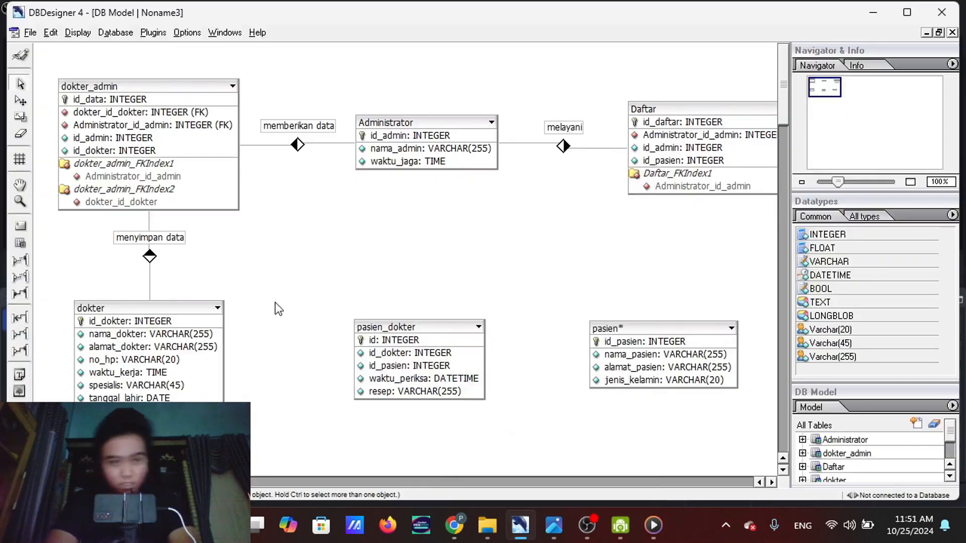
click(20, 261)
click(123, 309)
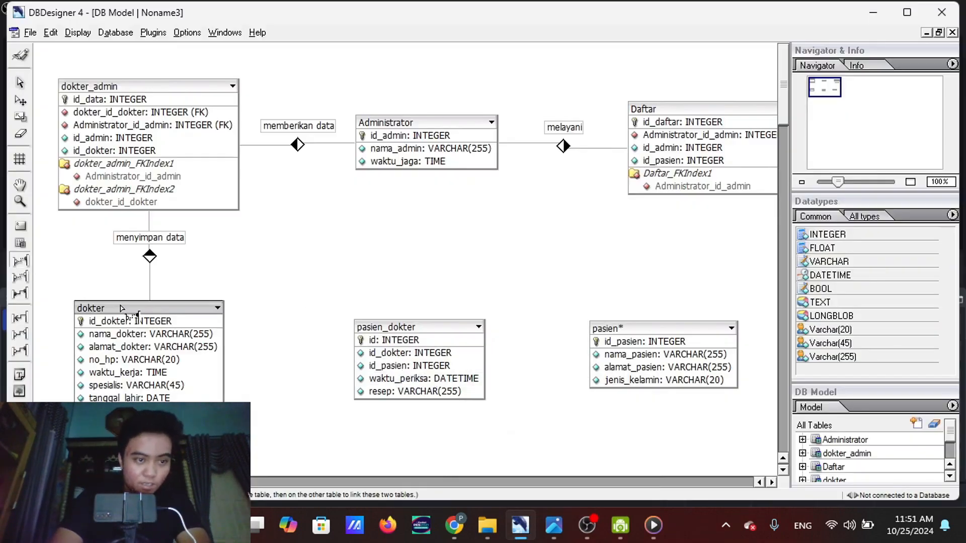
double_click(393, 324)
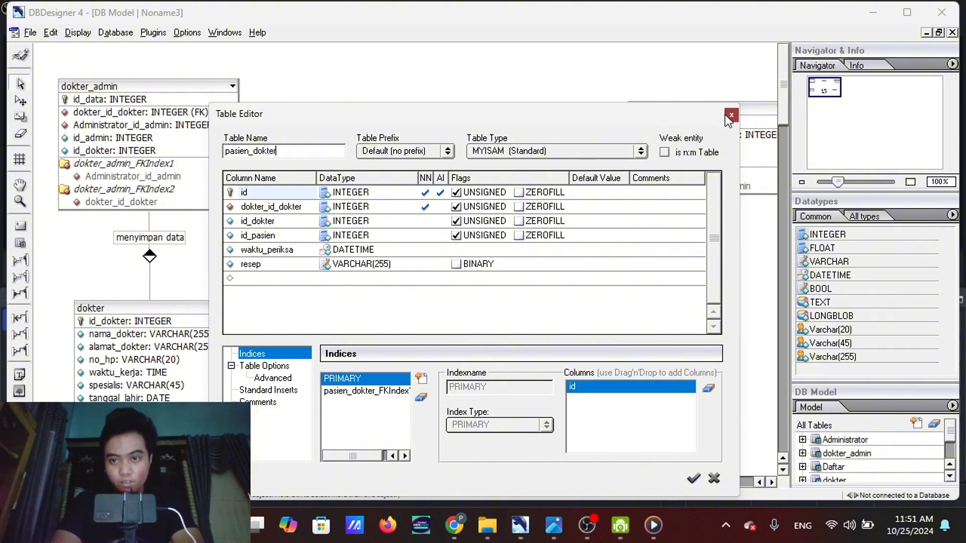
click(727, 114)
Move pasien_dokter slightly up so its relation line to dokter runs straight, and move pasien farther away from it
drag(422, 325, 441, 297)
click(677, 319)
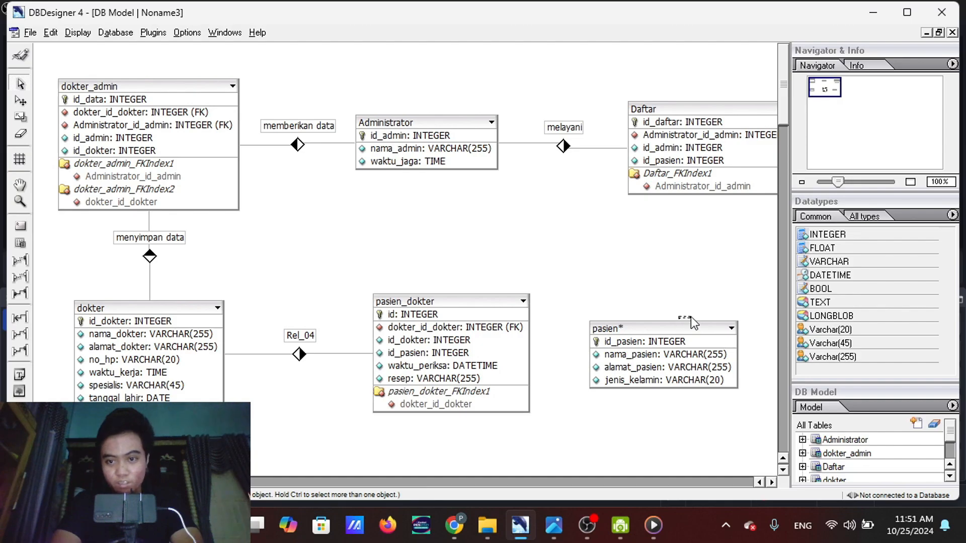
drag(701, 330, 751, 323)
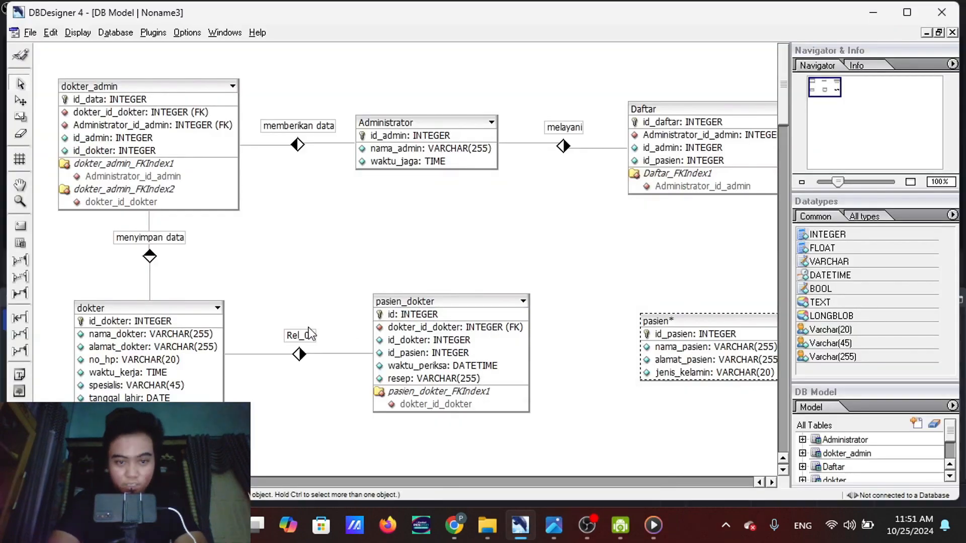
Rename the relation between dokter and pasien_dokter as memeriksa
double_click(287, 336)
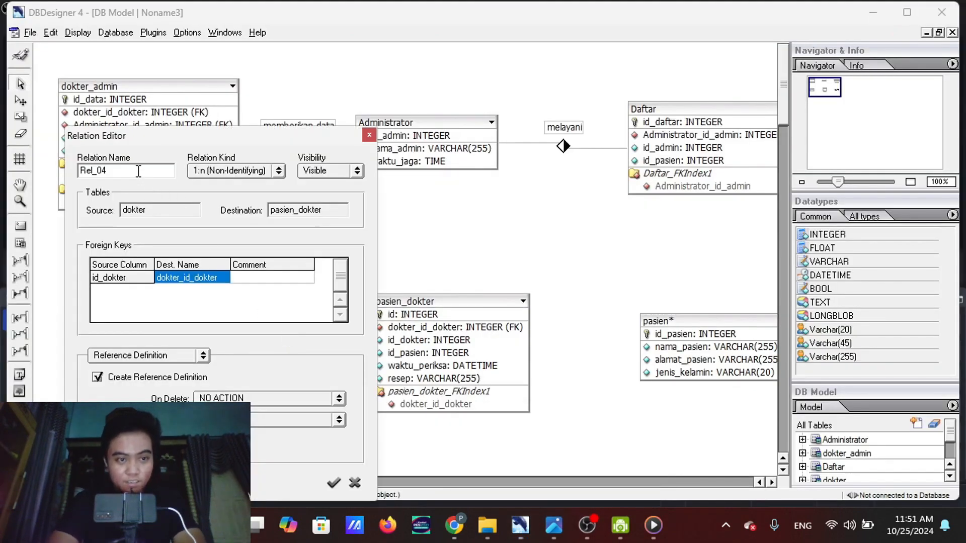
drag(138, 171, 86, 173)
text(memeriksa)
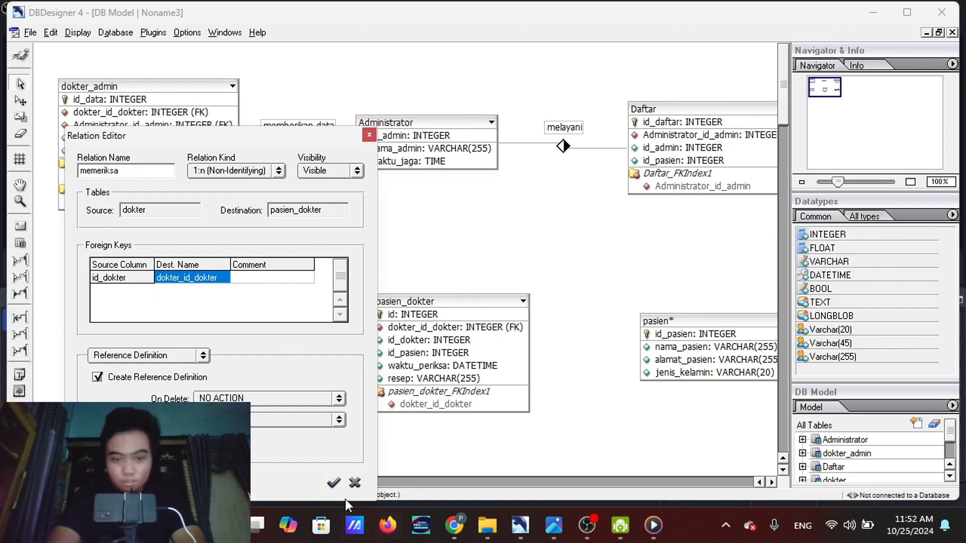
click(334, 483)
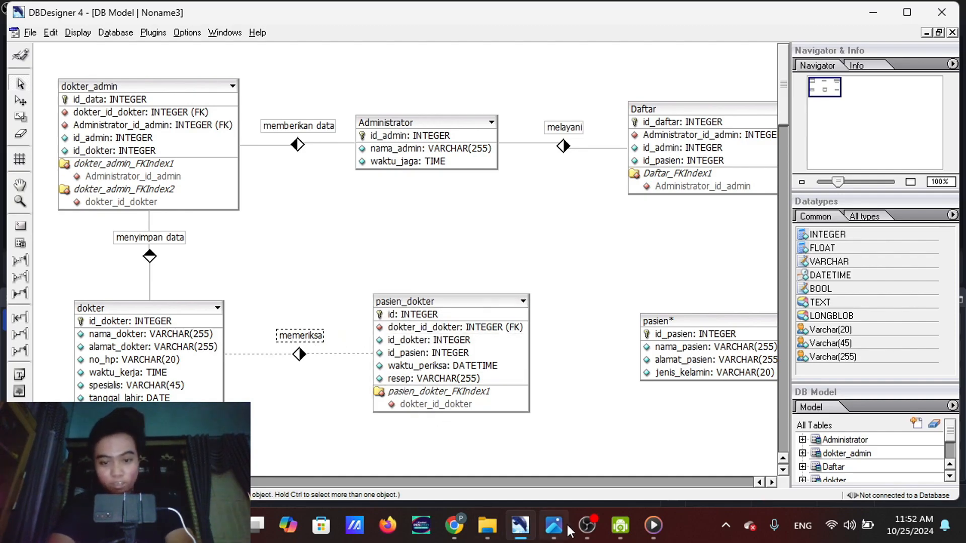
Examine the ER diagram screenshot for the relation between pasien_dokter and pasien
mouse_move(553, 530)
mouse_move(541, 432)
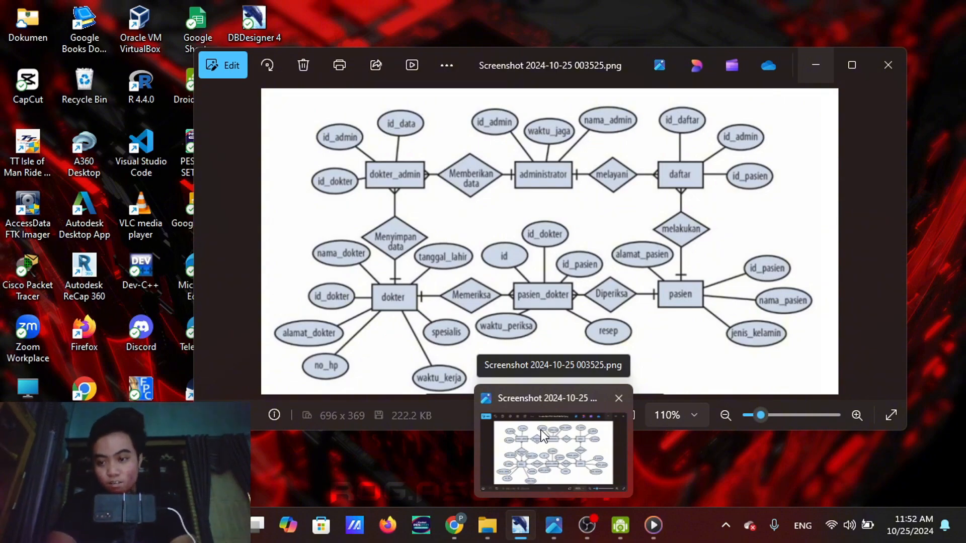
mouse_move(653, 525)
mouse_move(638, 455)
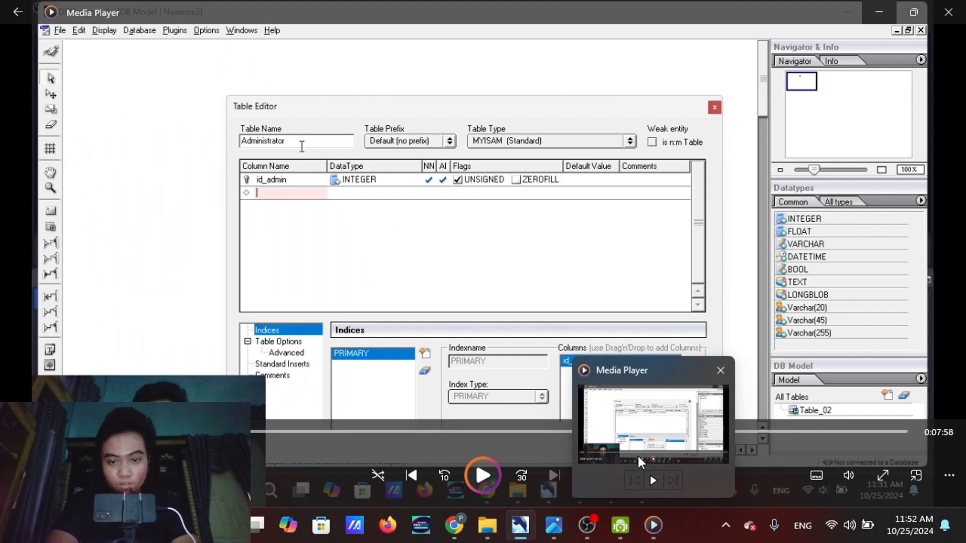
mouse_move(587, 525)
mouse_move(587, 463)
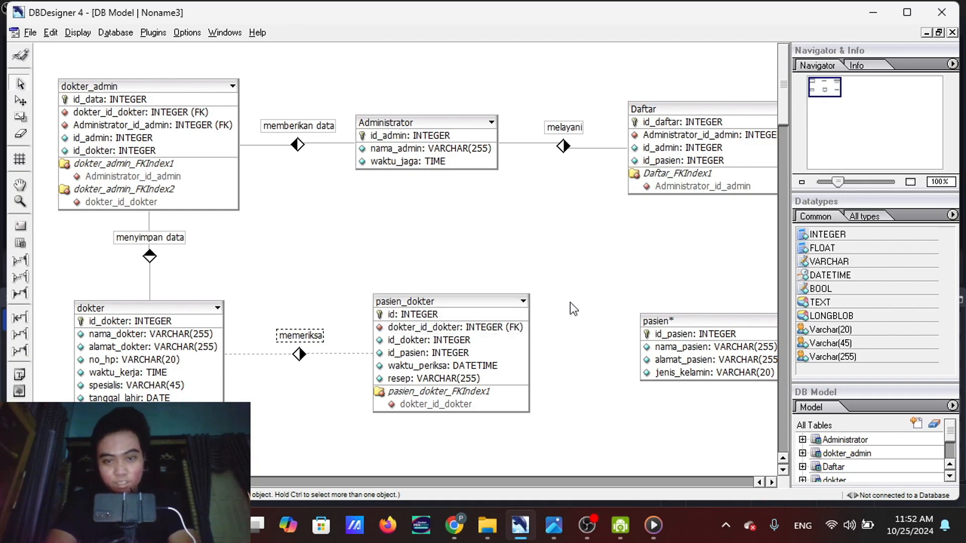
mouse_move(542, 409)
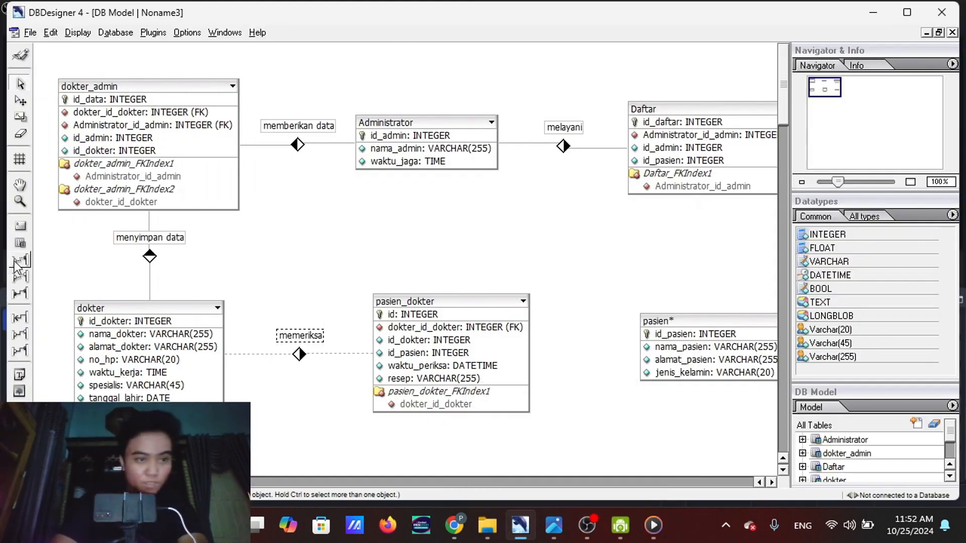
Try a 1:n non-identifying relation from pasien_dokter to pasien, and delete that relation again
click(16, 262)
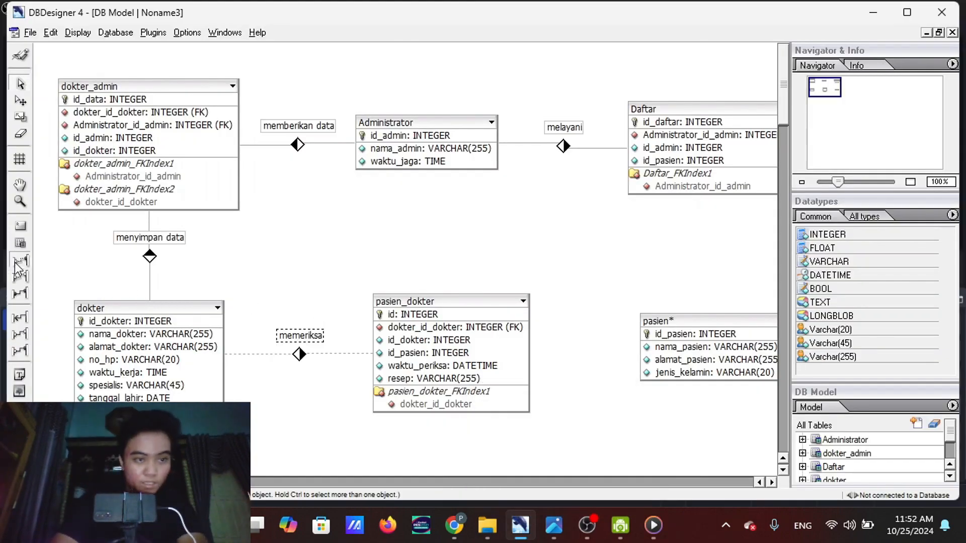
click(490, 297)
click(676, 322)
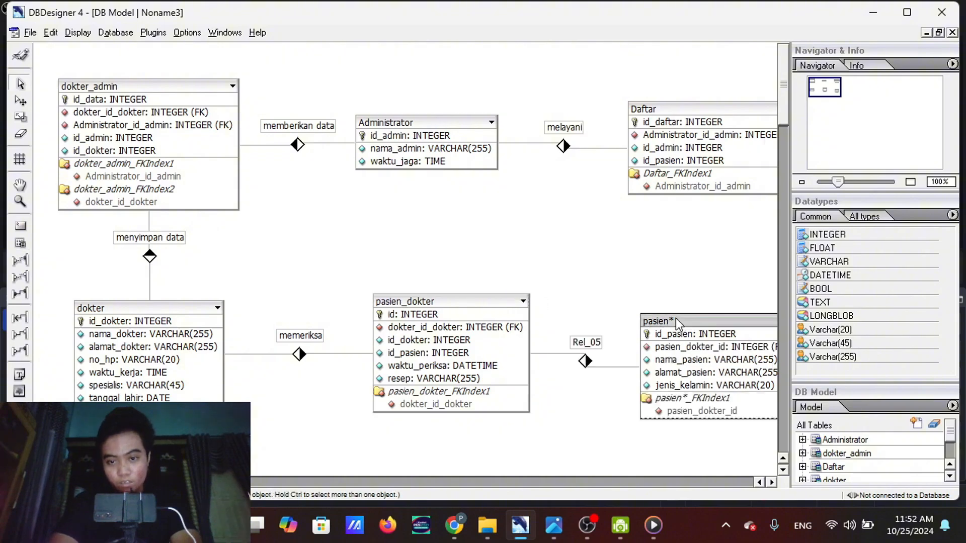
drag(660, 328, 670, 315)
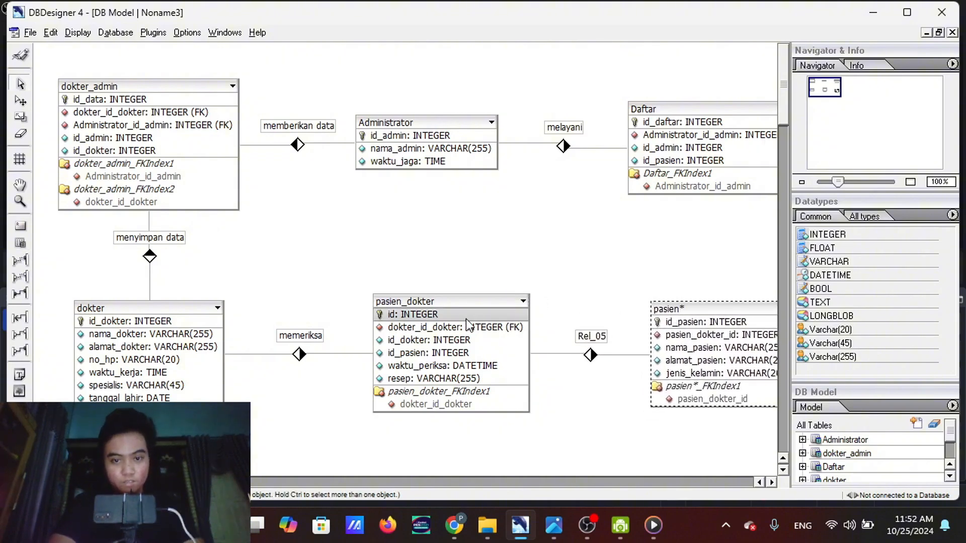
click(20, 134)
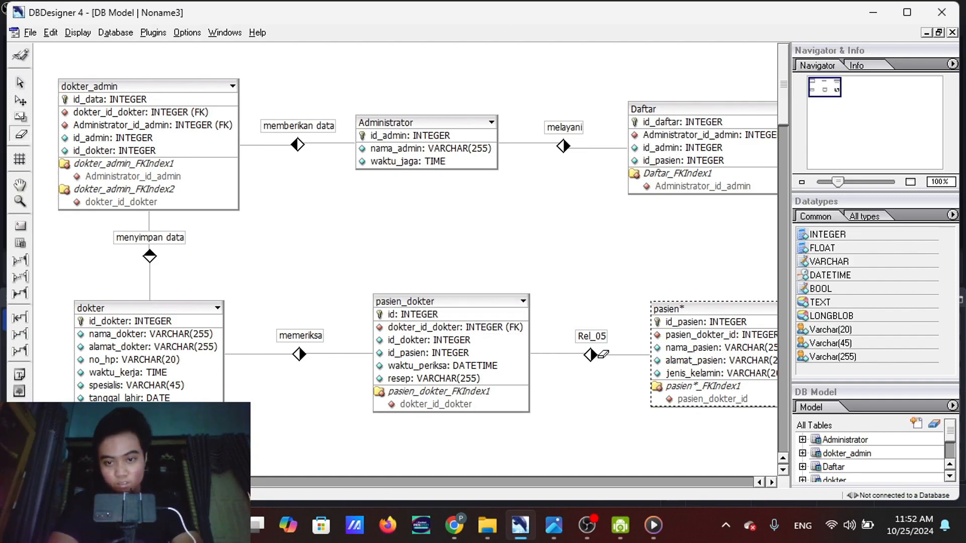
click(596, 355)
Create a 1:n non-identifying relation from pasien to pasien_dokter and reposition both tables so the relation line runs straight
click(20, 259)
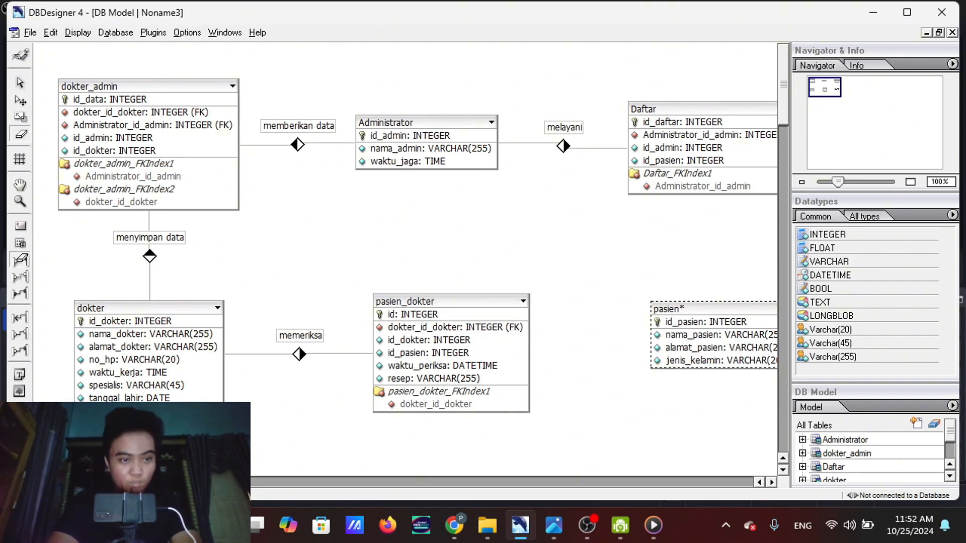
click(490, 314)
drag(485, 304, 476, 281)
mouse_move(731, 320)
mouse_down()
mouse_move(731, 334)
mouse_move(707, 332)
mouse_move(719, 335)
mouse_up()
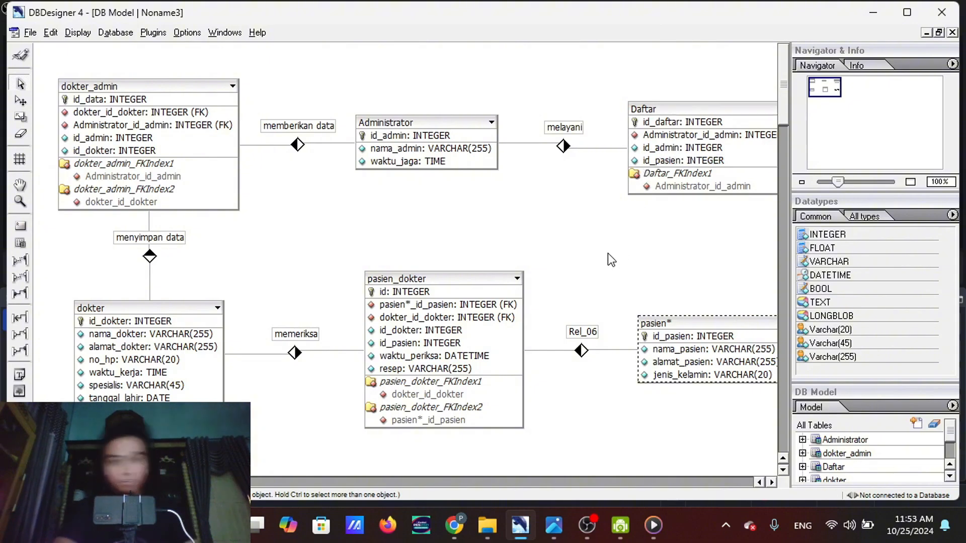
Check the ER diagram screenshot and rename the relation between pasien and pasien_dokter as diperiksa
mouse_move(559, 523)
mouse_move(554, 411)
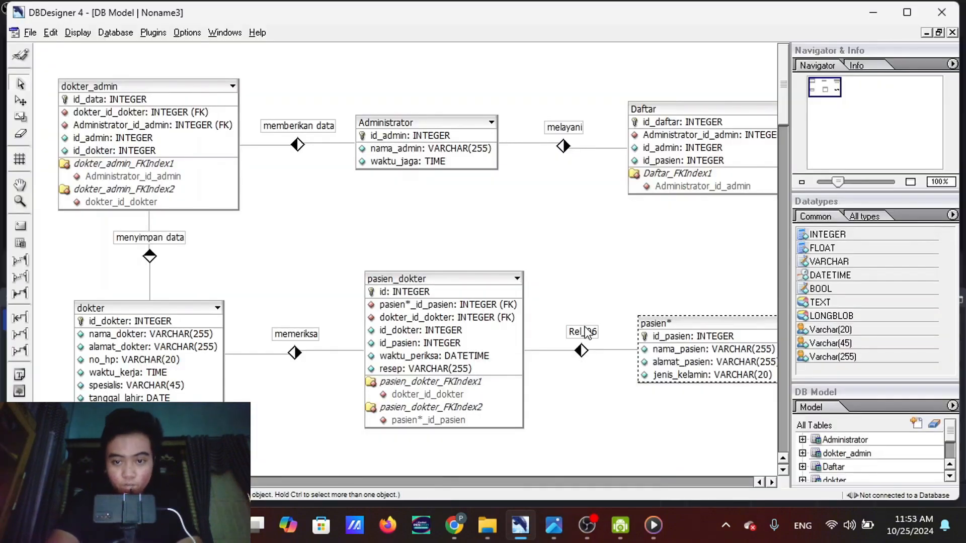
double_click(586, 332)
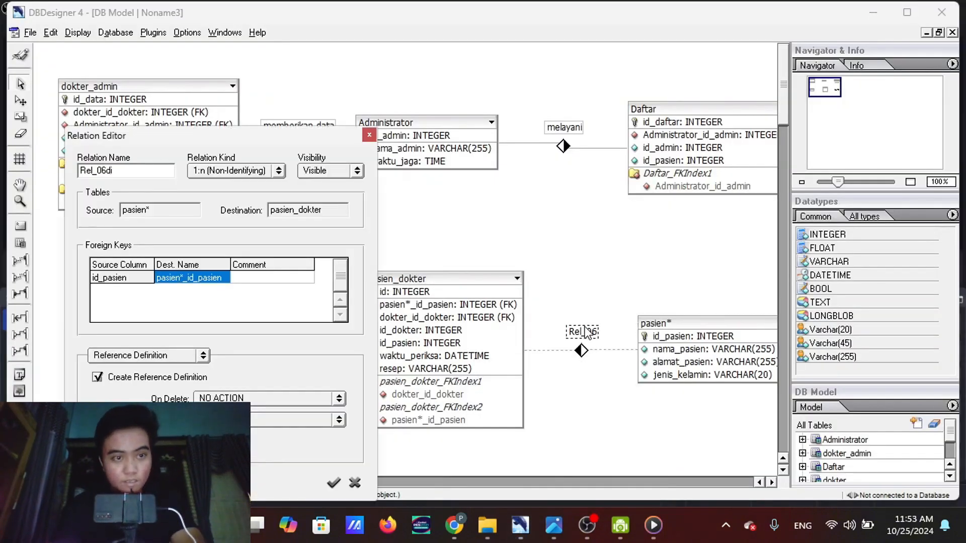
drag(113, 171, 54, 173)
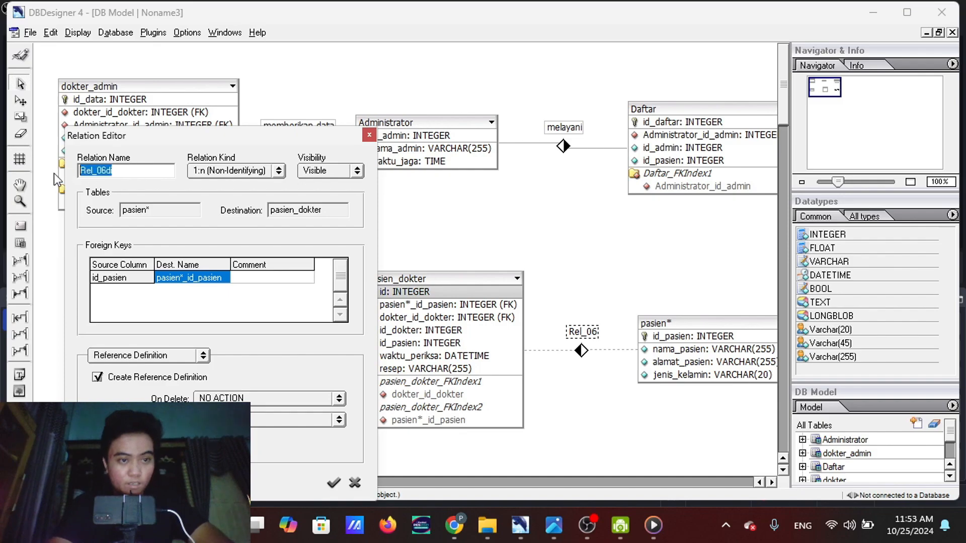
text(diperiksa)
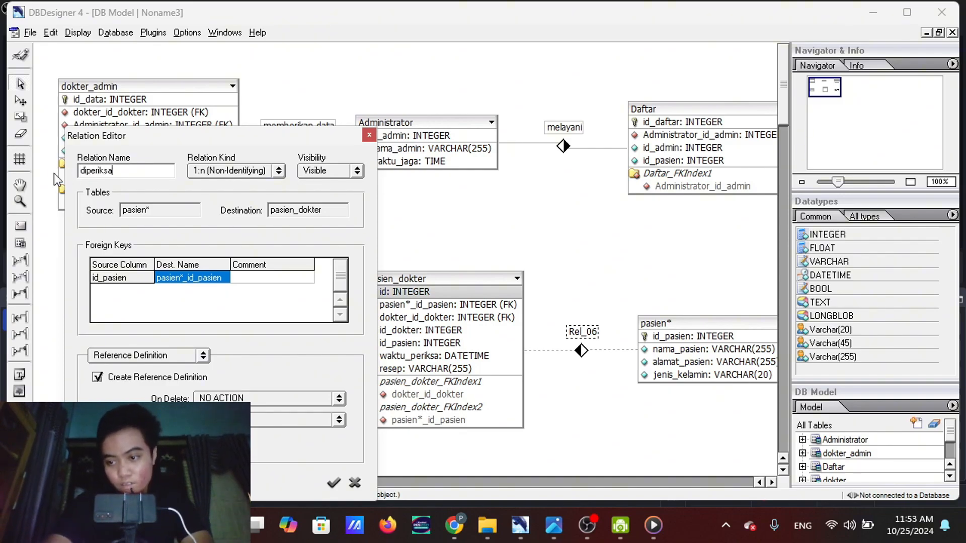
click(334, 483)
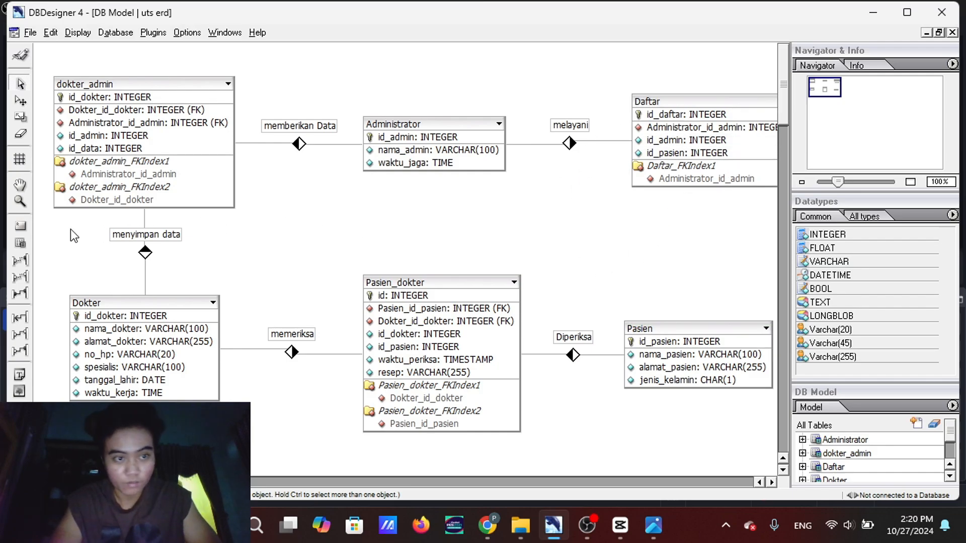
Try a 1:n non-identifying relation from Daftar to Pasien, and delete that relation again
click(20, 260)
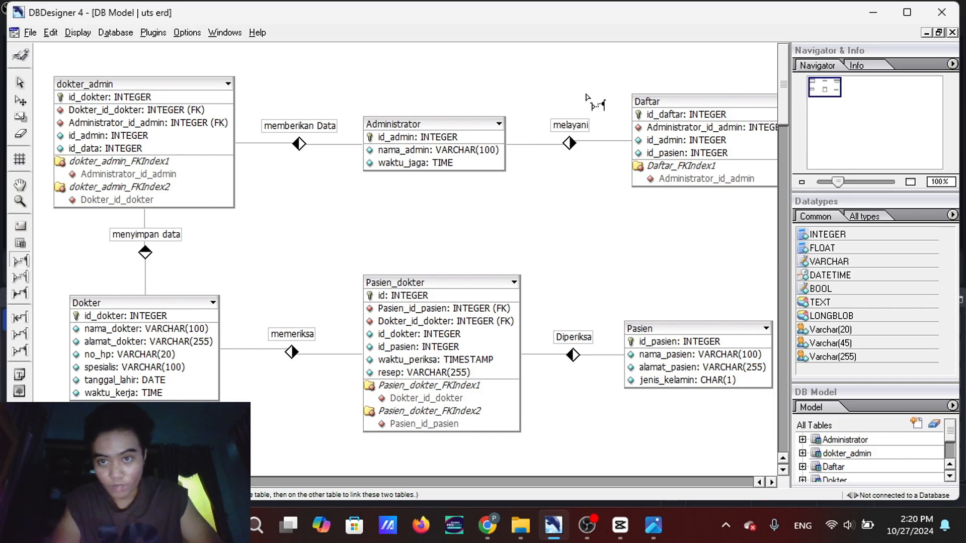
click(639, 92)
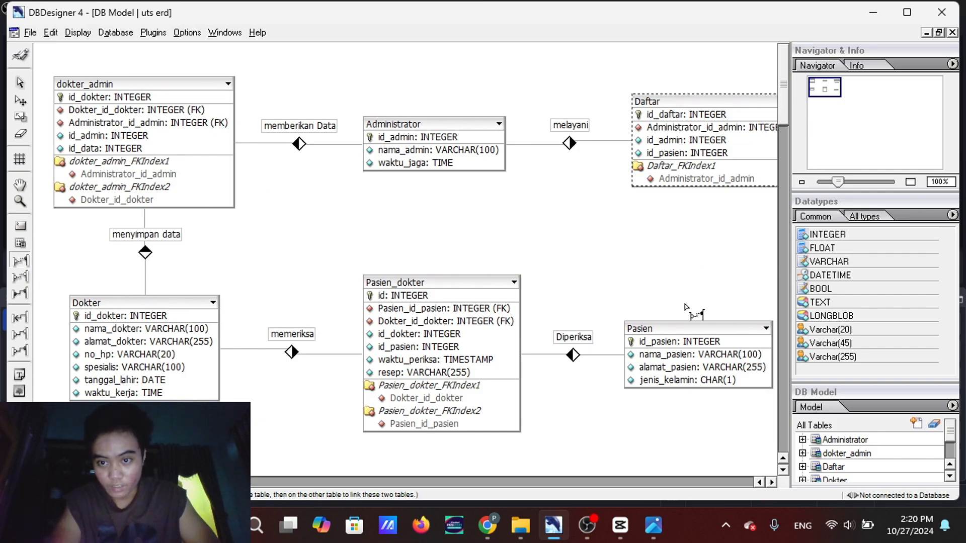
click(680, 324)
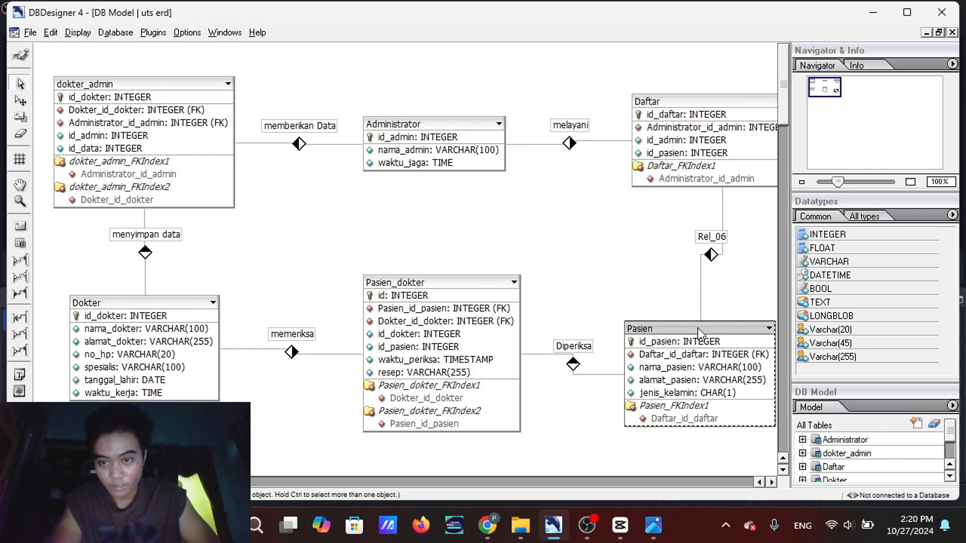
drag(701, 328, 724, 324)
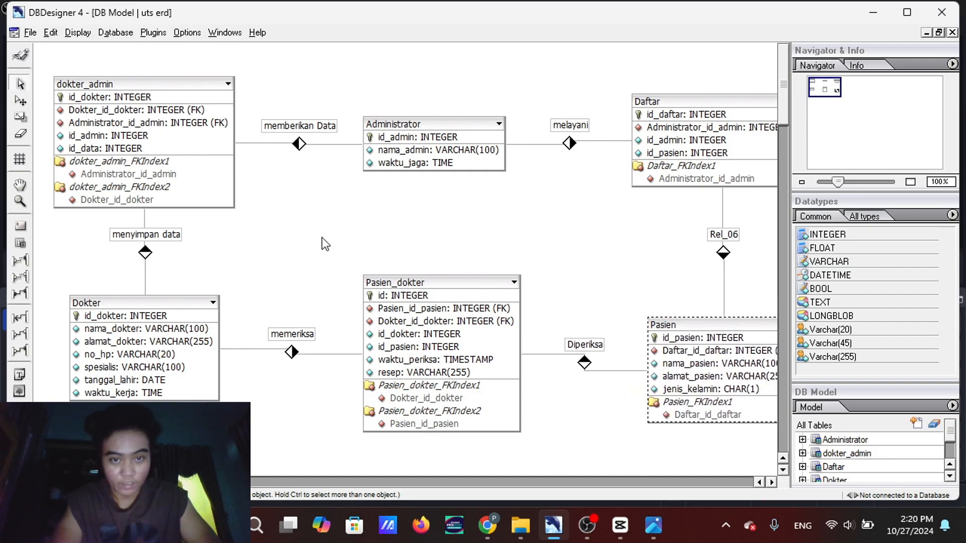
click(21, 134)
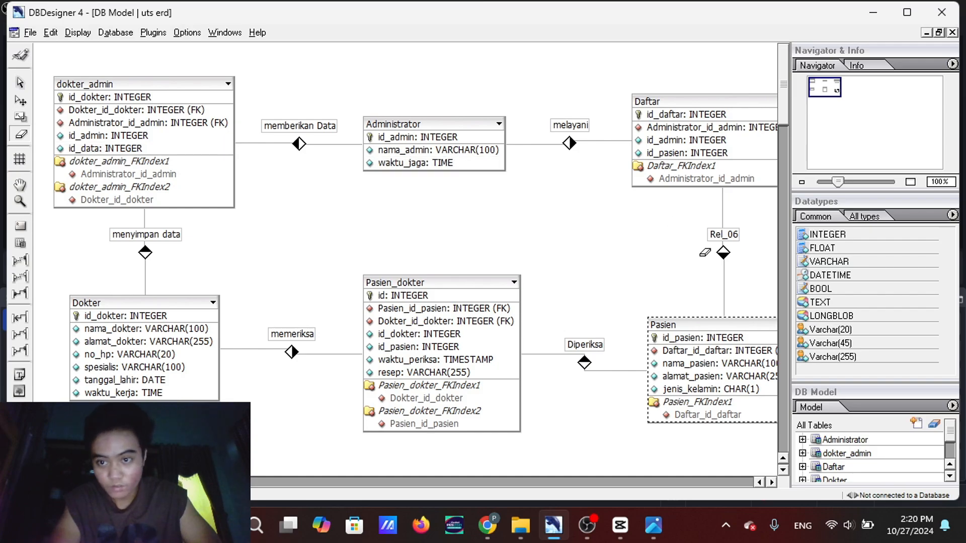
click(724, 254)
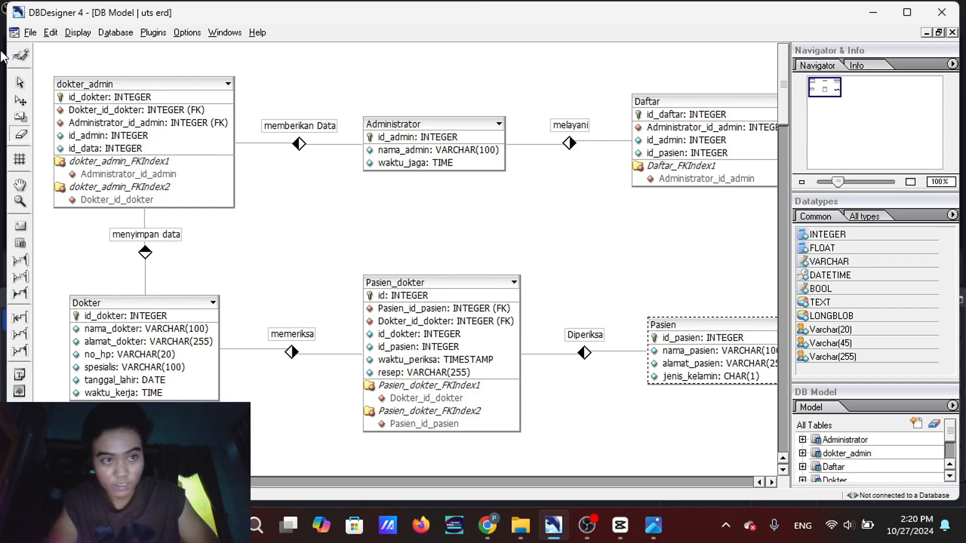
Create a 1:n non-identifying relation from Pasien to Daftar and move both tables so their relation lines run straight
click(21, 260)
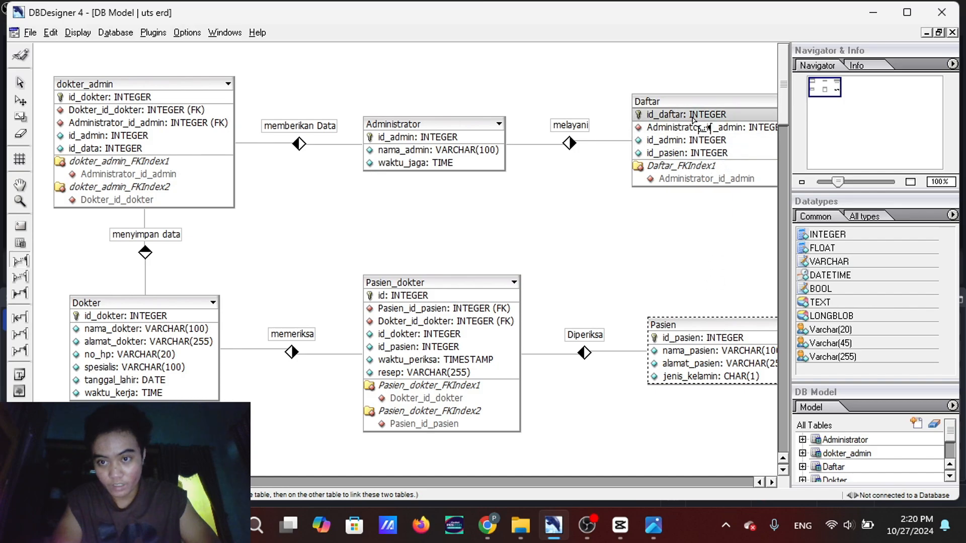
click(687, 103)
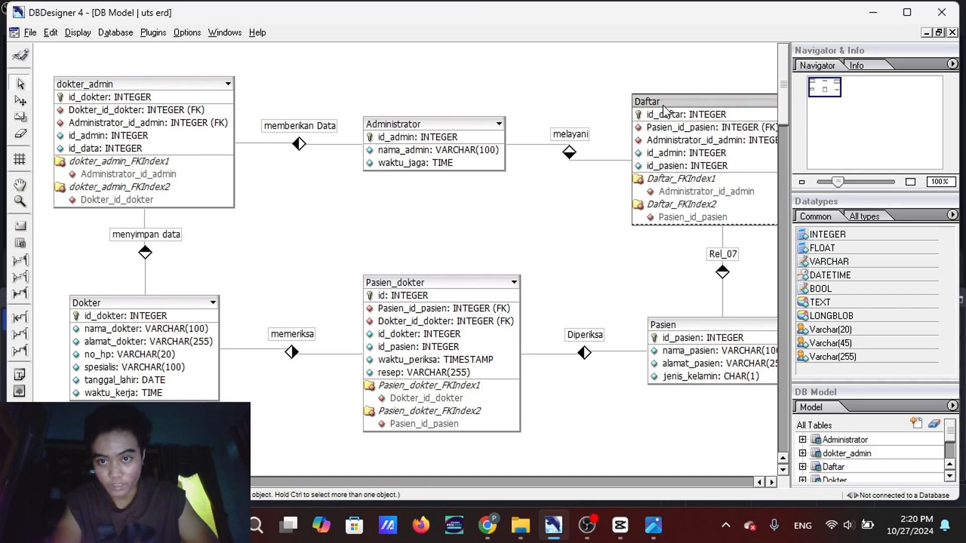
drag(664, 108, 691, 85)
click(718, 246)
drag(717, 326, 708, 327)
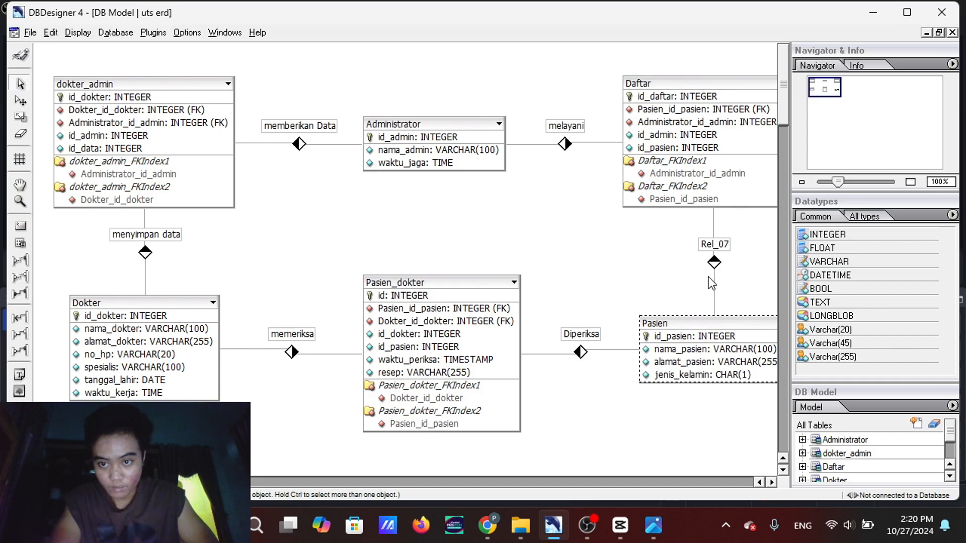
Check the ER diagram screenshot and rename the relation between Pasien and Daftar as melakukan
mouse_move(653, 525)
mouse_move(654, 445)
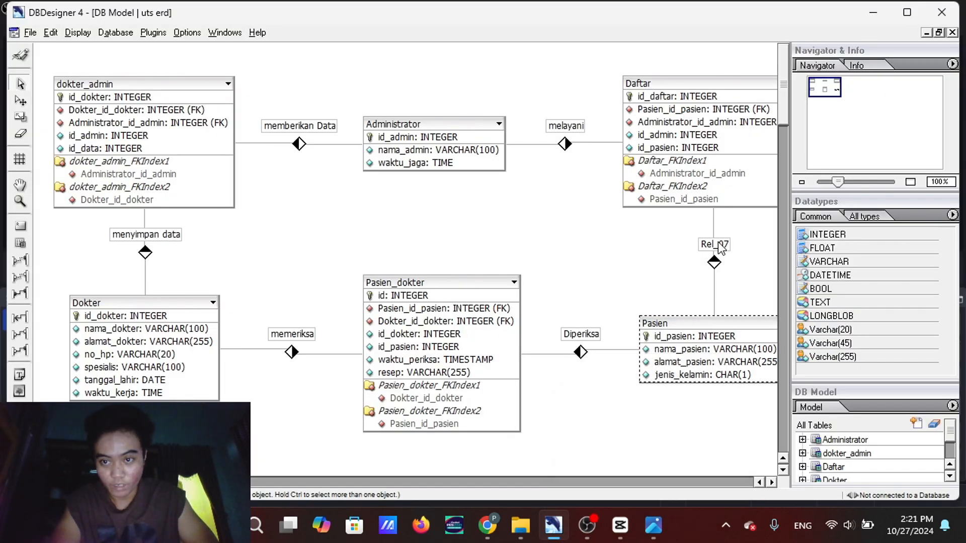
click(718, 243)
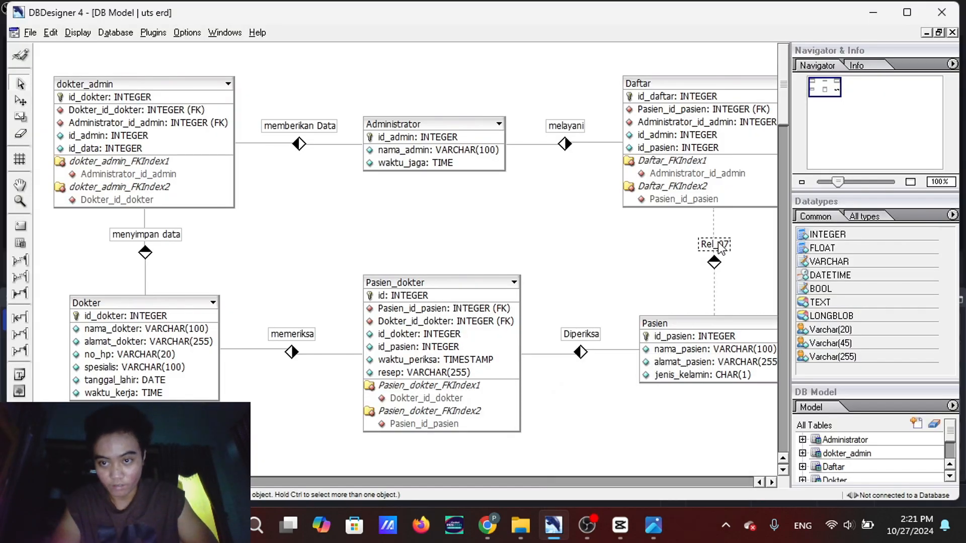
double_click(721, 248)
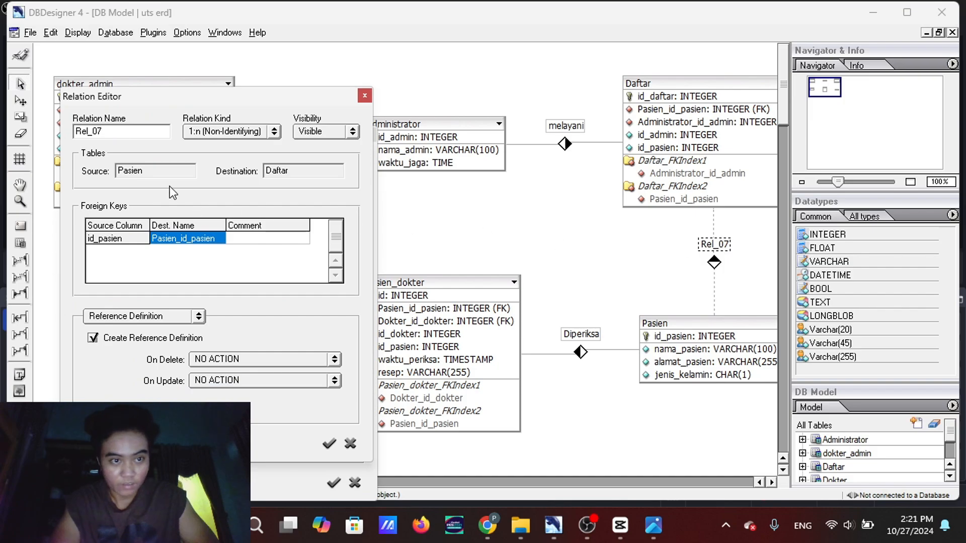
drag(107, 132, 56, 131)
text(melakukan)
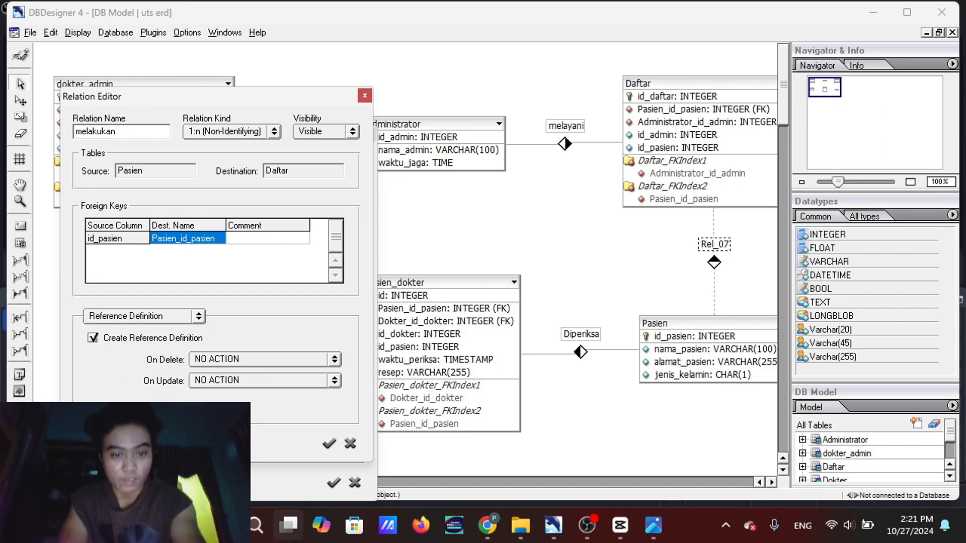
click(334, 484)
click(334, 483)
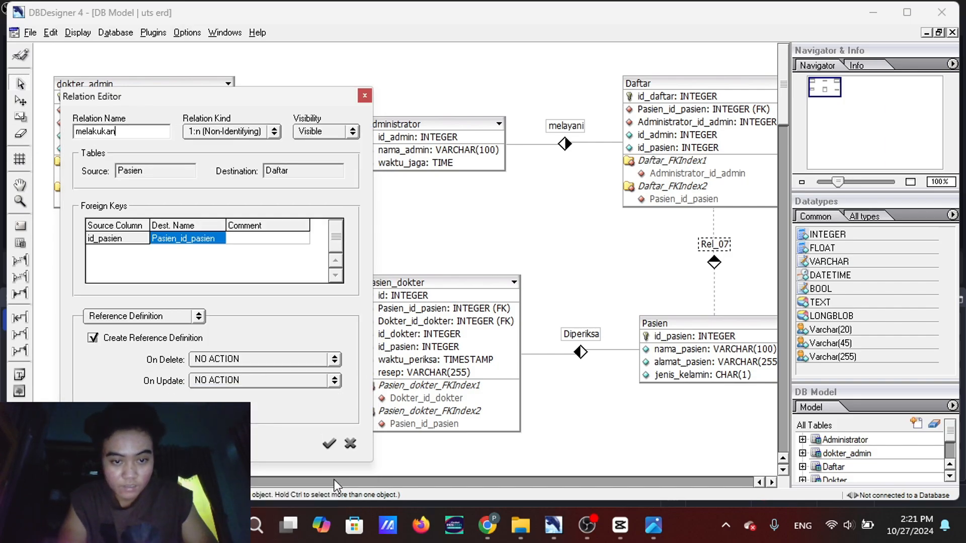
click(329, 450)
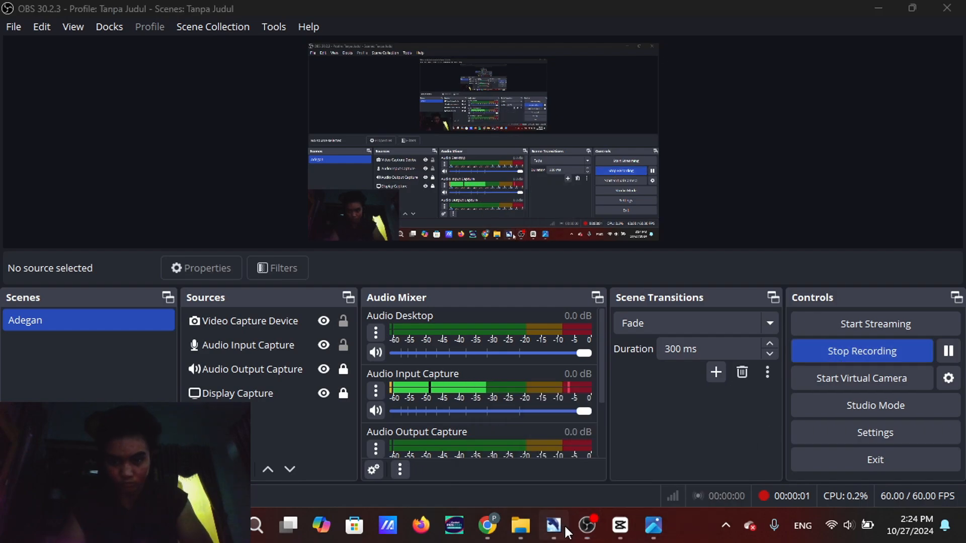
Switch back to DBDesigner 4 and shift the Pasien_dokter, Pasien and Daftar tables left, keeping the melakukan relation line straight
click(564, 528)
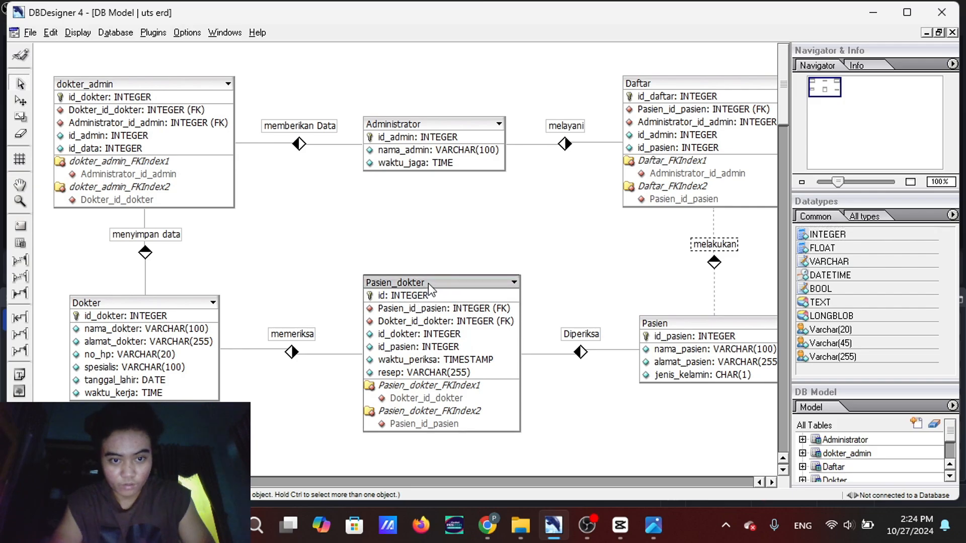
drag(427, 282, 400, 279)
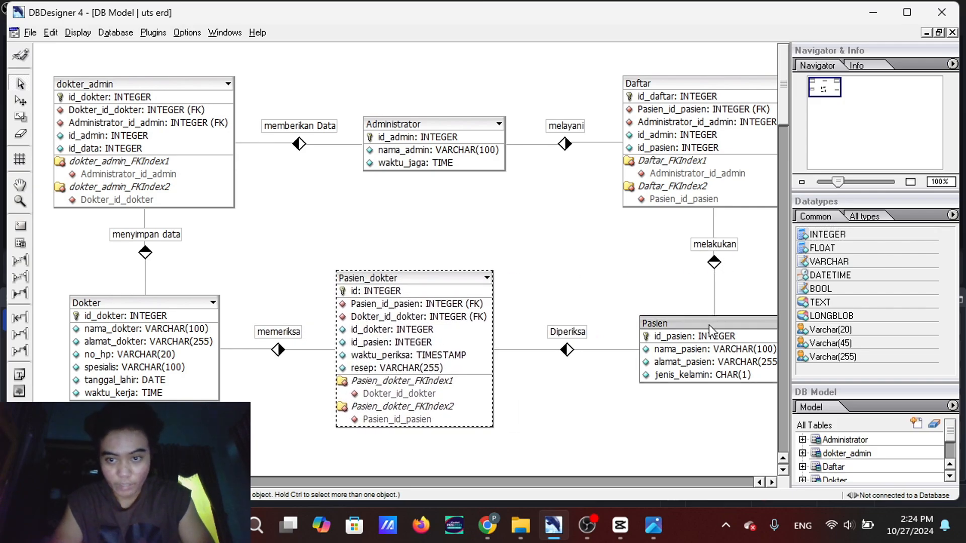
drag(708, 325, 665, 327)
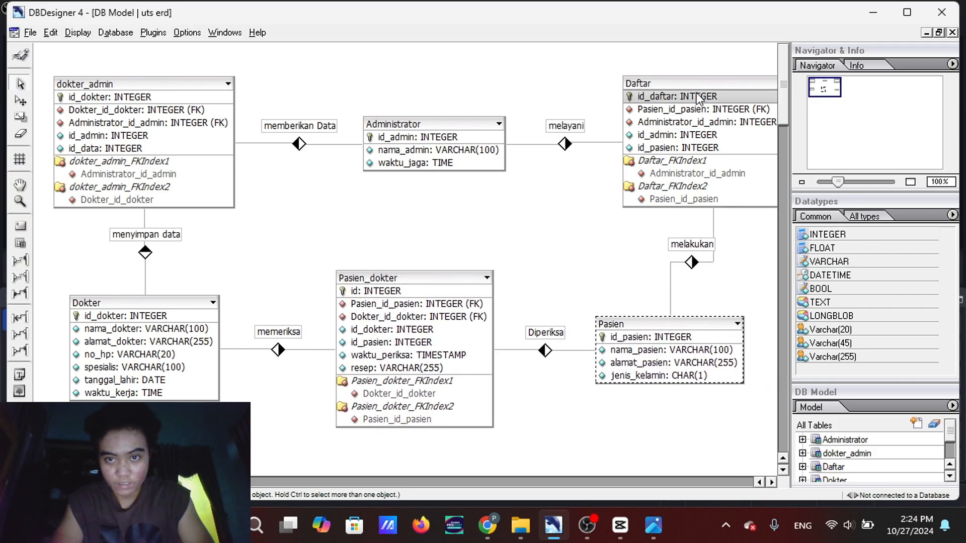
drag(693, 94, 649, 79)
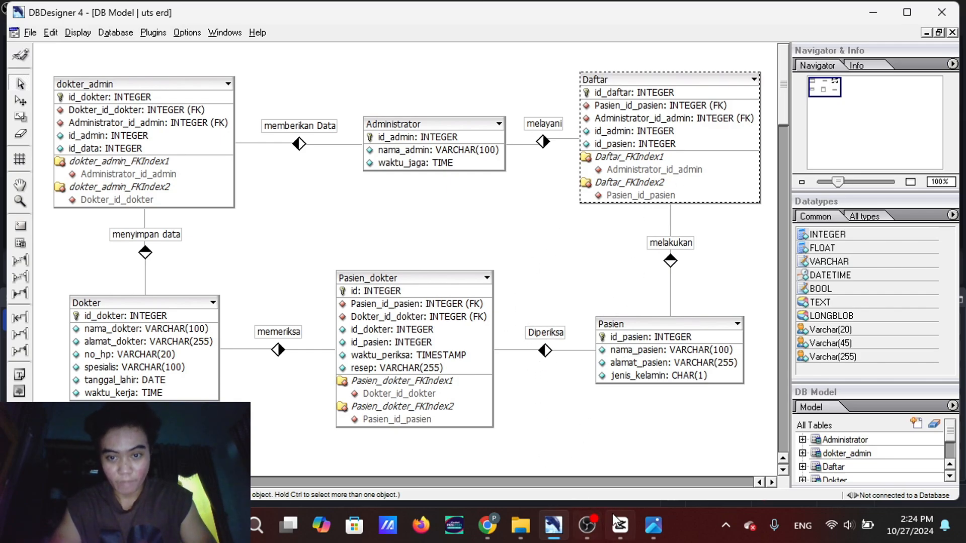
Compare the relations and tables of the model with the reference ER diagram screenshot
mouse_move(653, 526)
mouse_move(640, 470)
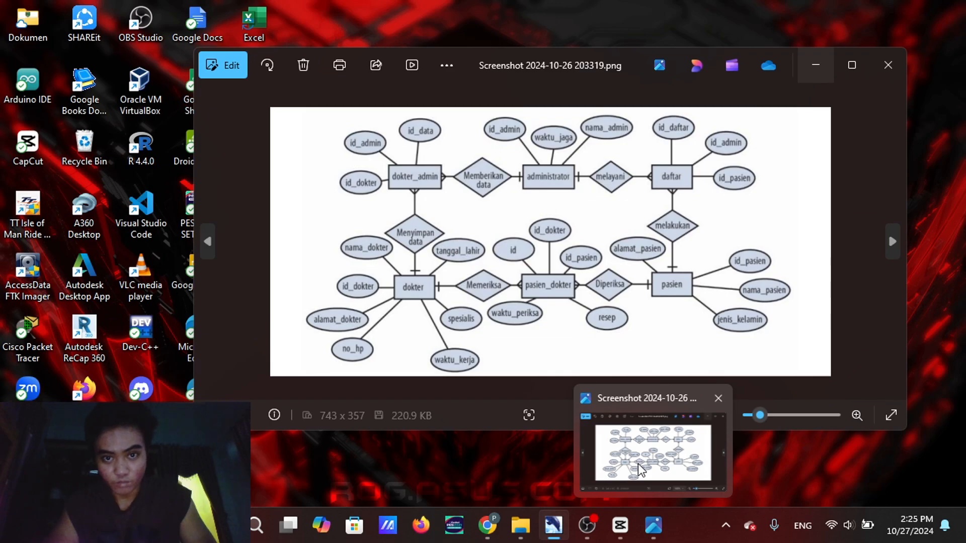
click(640, 471)
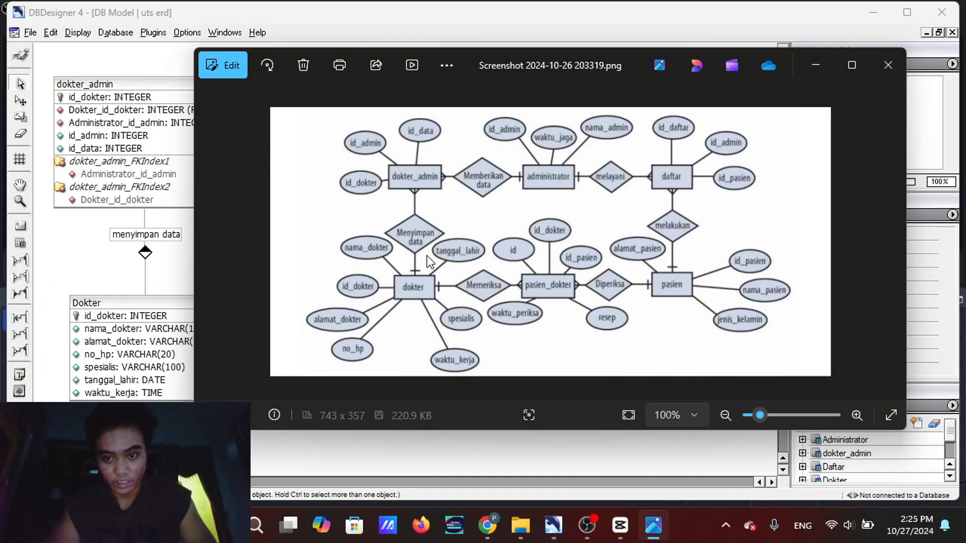
click(816, 67)
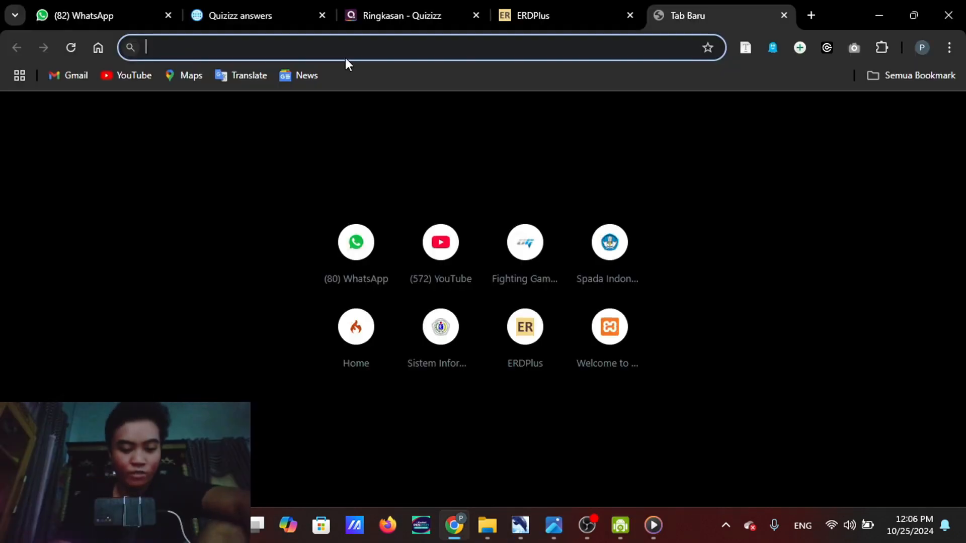
Search the web for "erd plus" in the browser and open the ERDPlus website from the results
text(erd)
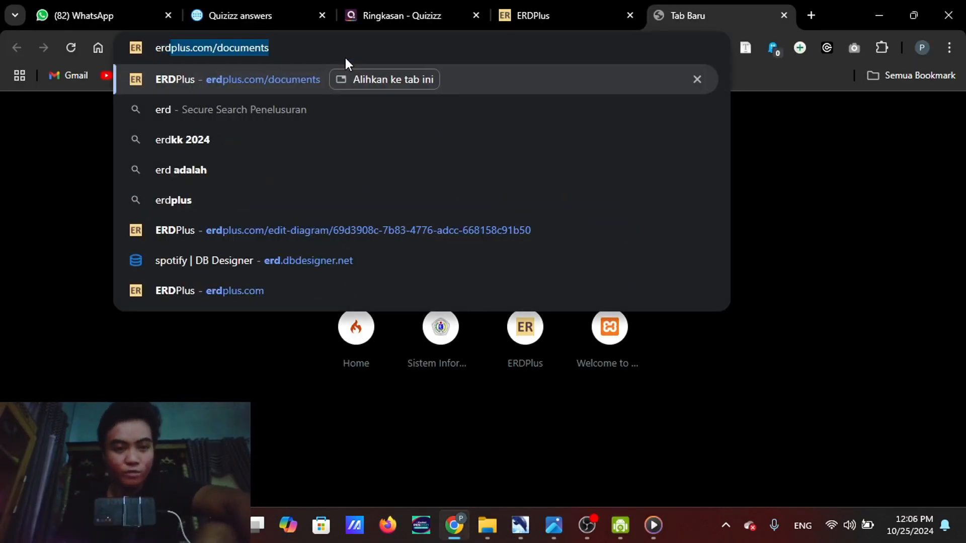
text( pllus)
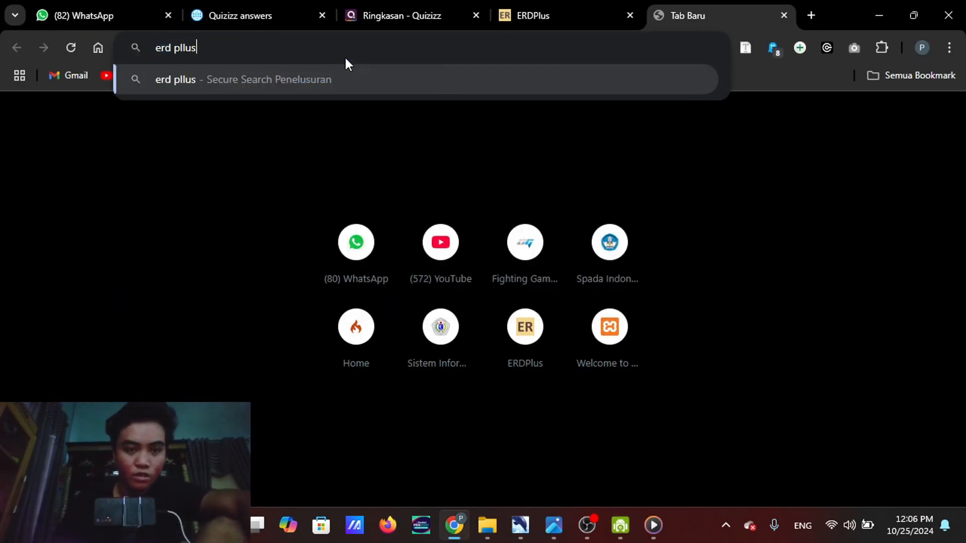
key(BackSpace)
key(BackSpace)
key(BackSpace)
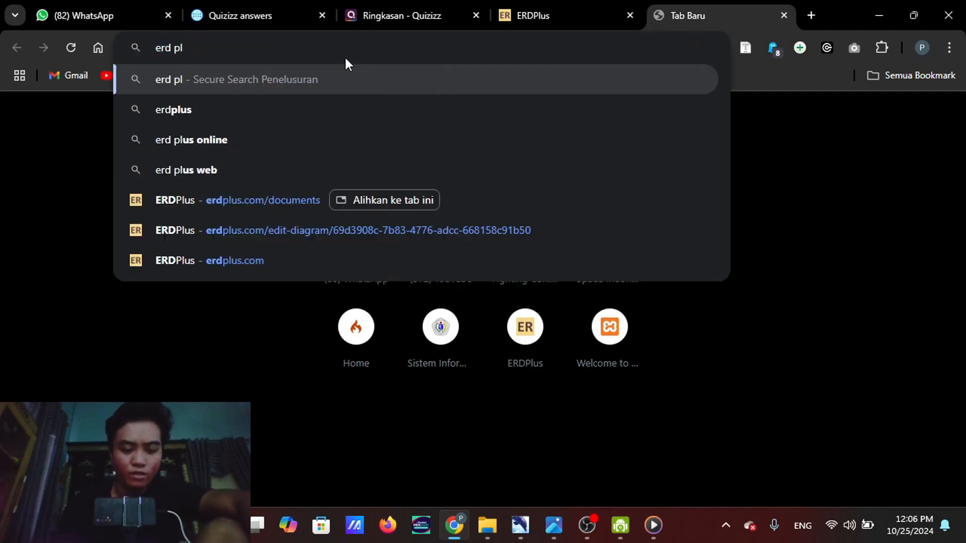
text(us)
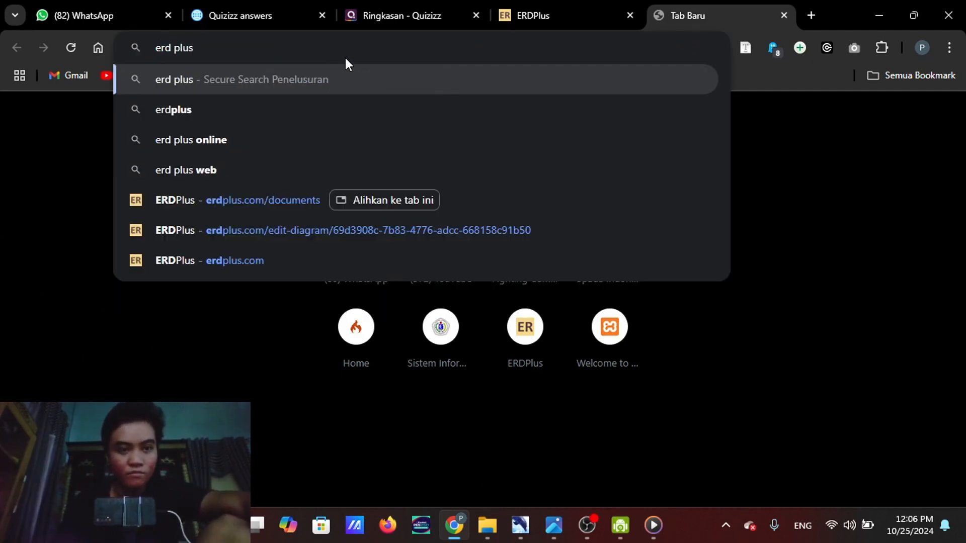
key(Return)
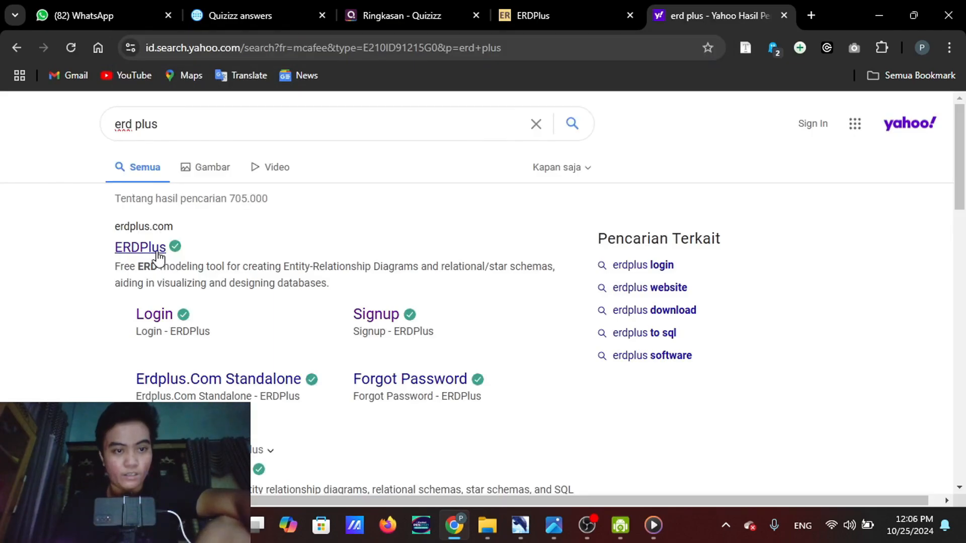
click(141, 247)
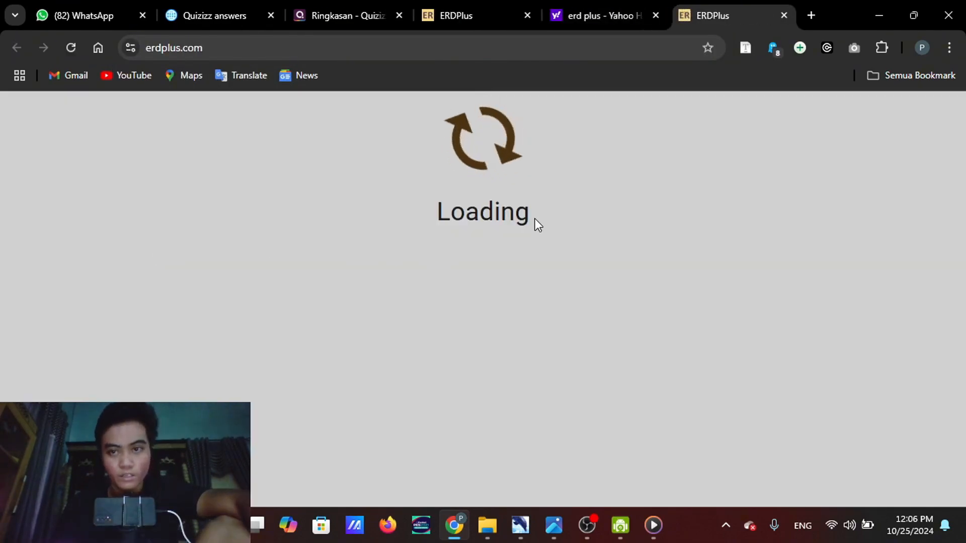
scroll(437, 367, down, 6)
scroll(438, 370, up, 6)
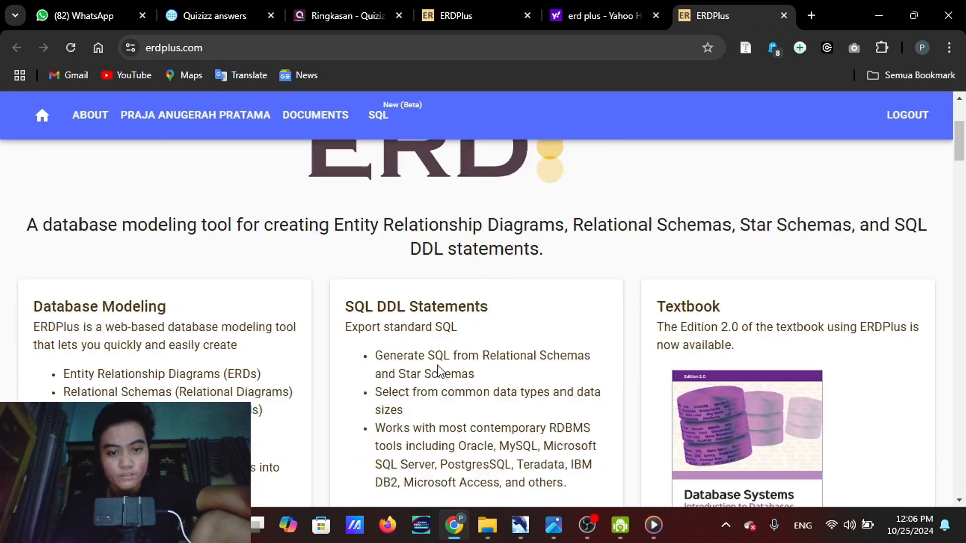
Create a new diagram of type ER Diagram named "erd rs" in the ERDPlus documents and open it
click(309, 120)
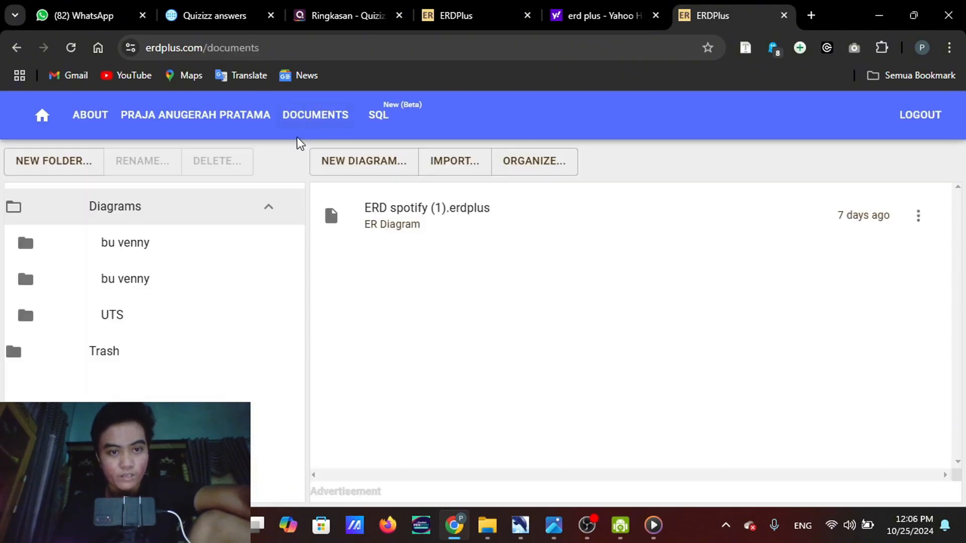
click(359, 165)
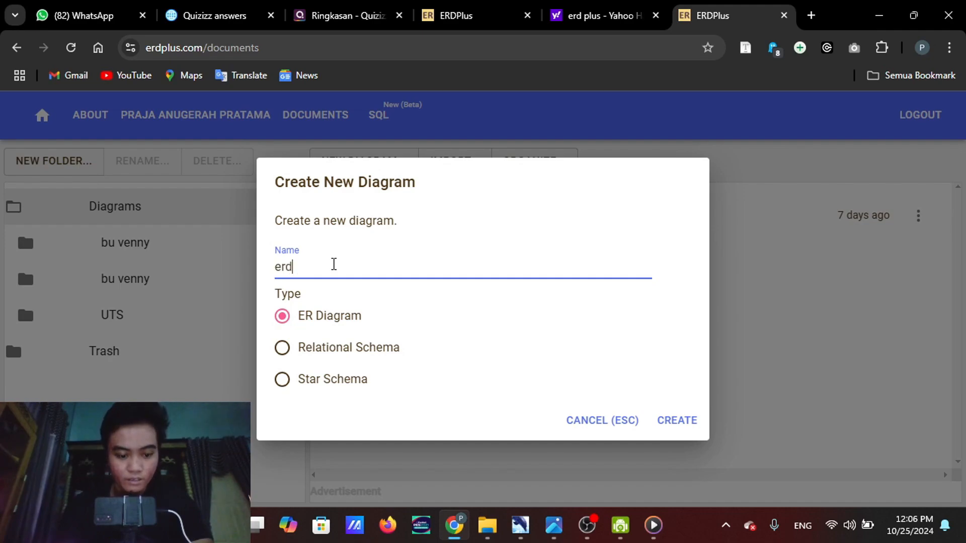
text(rs)
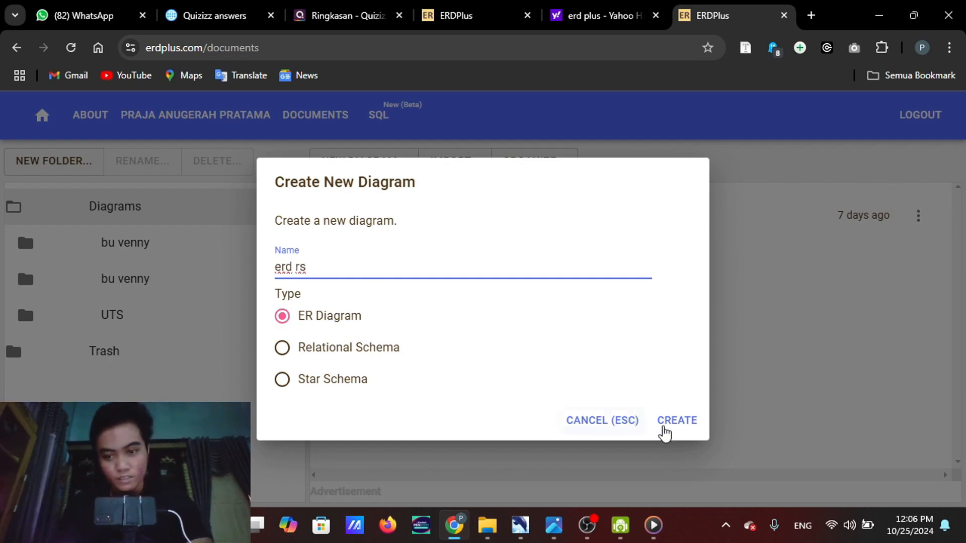
click(668, 423)
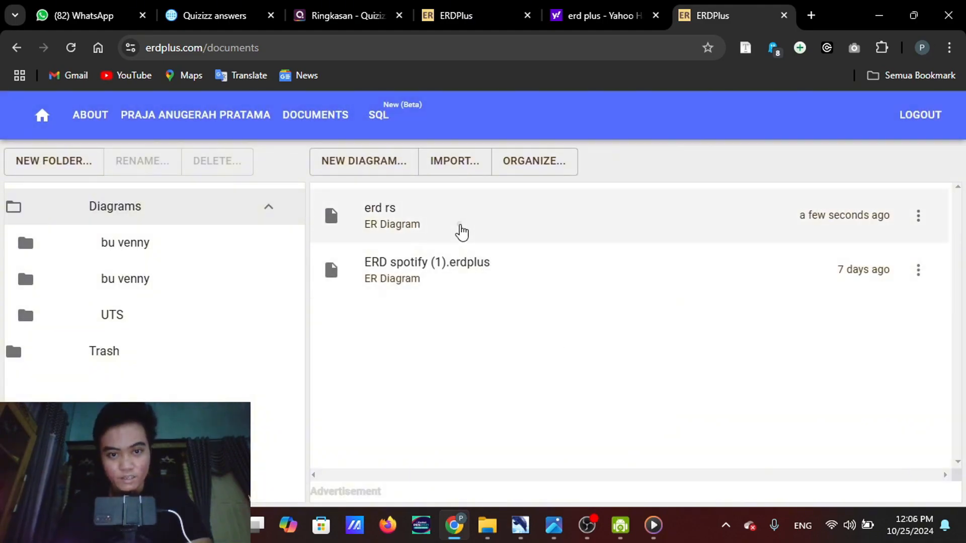
click(459, 230)
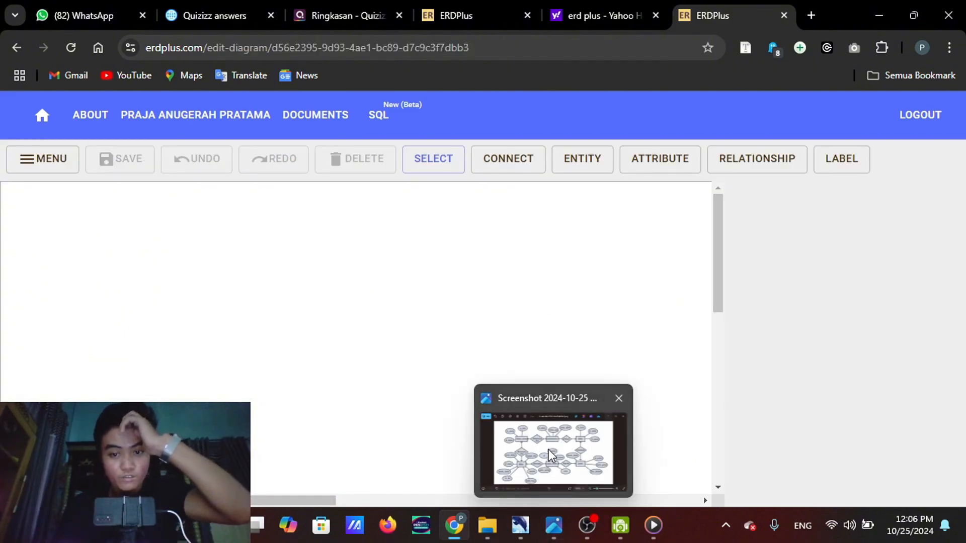
Review the reference ER diagram screenshot and place a regular entity in the upper middle of the empty canvas
mouse_move(548, 450)
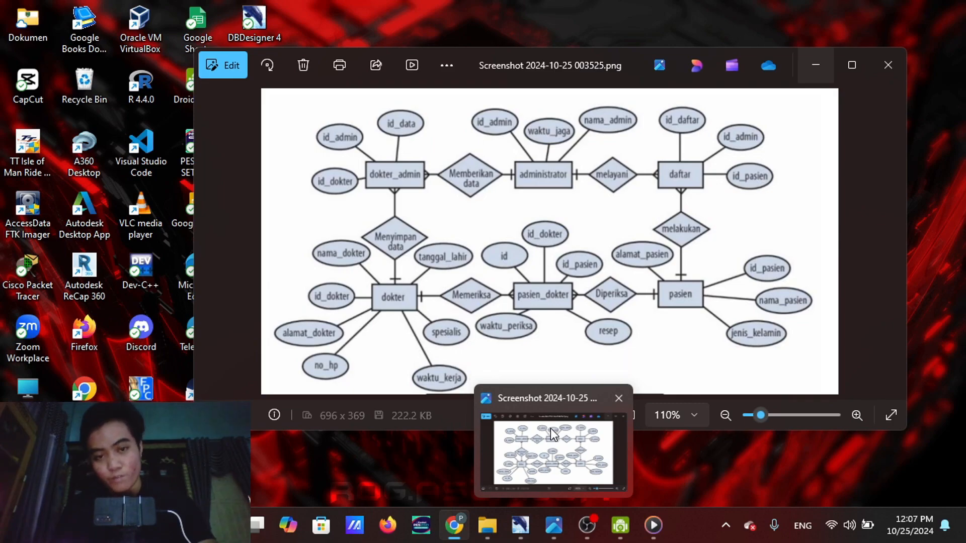
click(550, 427)
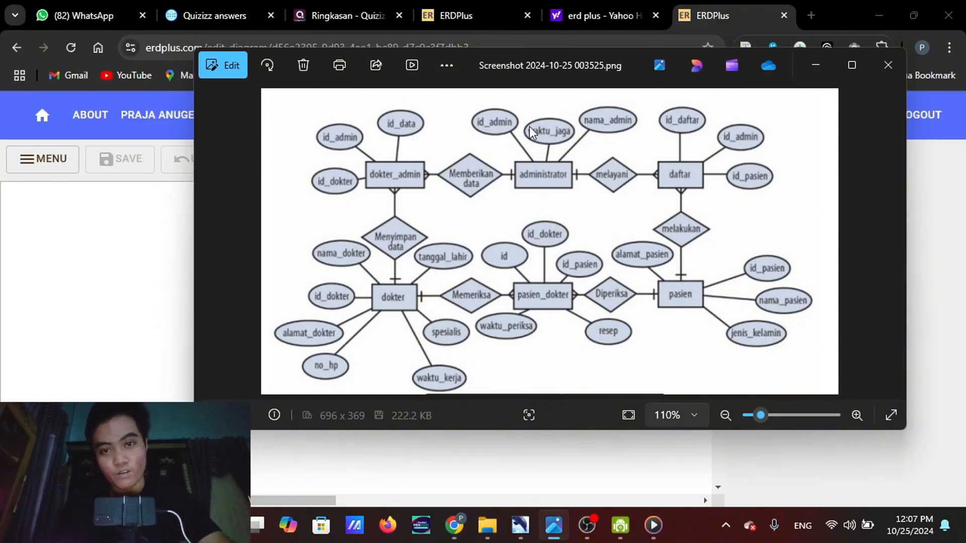
click(823, 61)
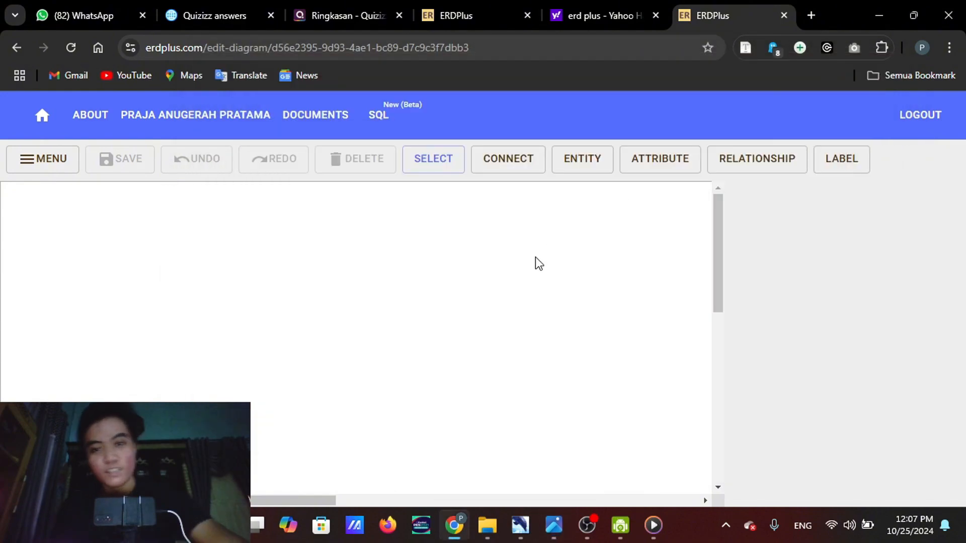
click(592, 166)
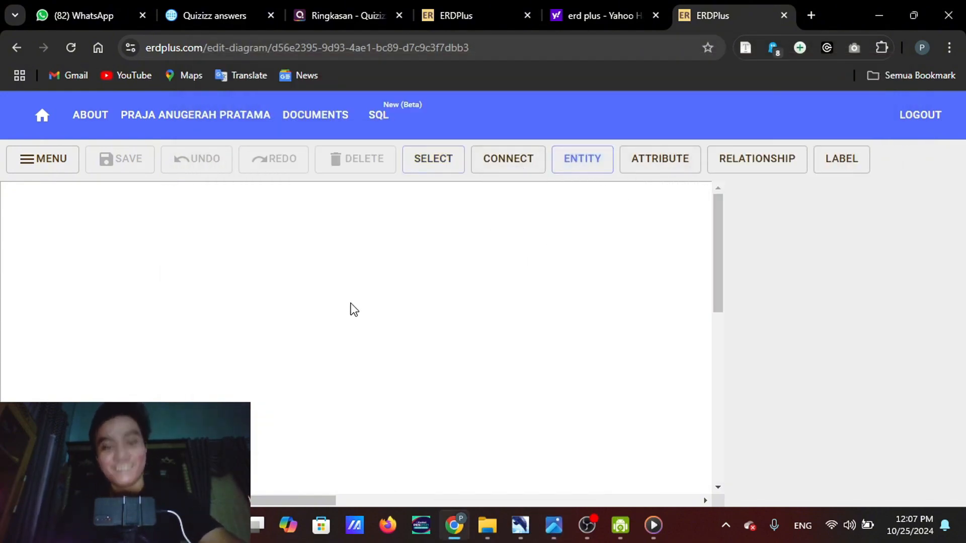
click(339, 249)
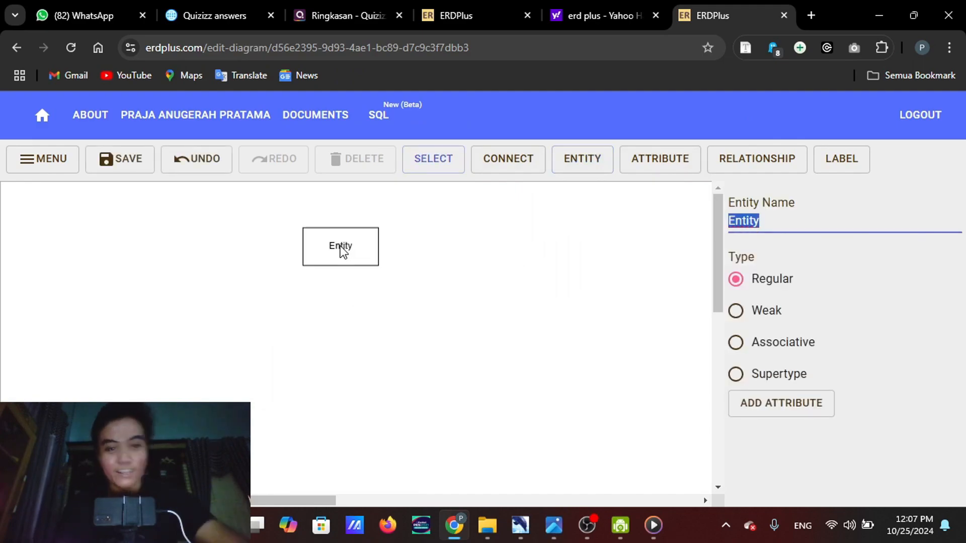
drag(339, 249, 342, 273)
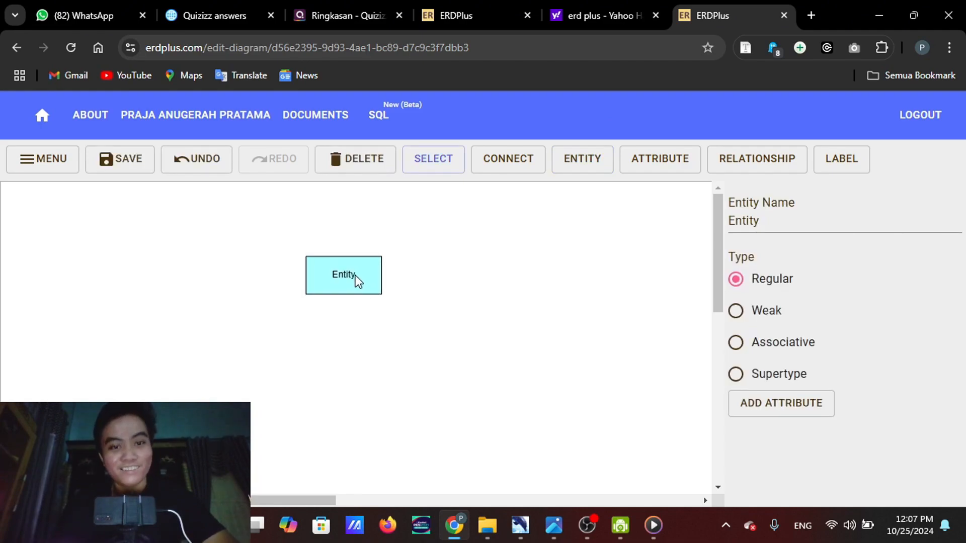
drag(355, 276, 359, 285)
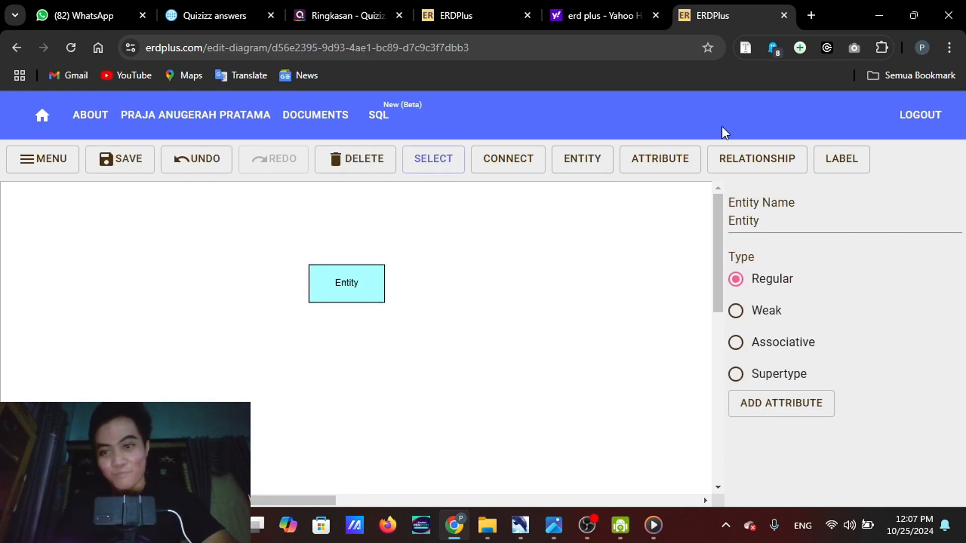
Place three attributes around the entity: one above it, one to its upper right and one to its upper left
click(660, 159)
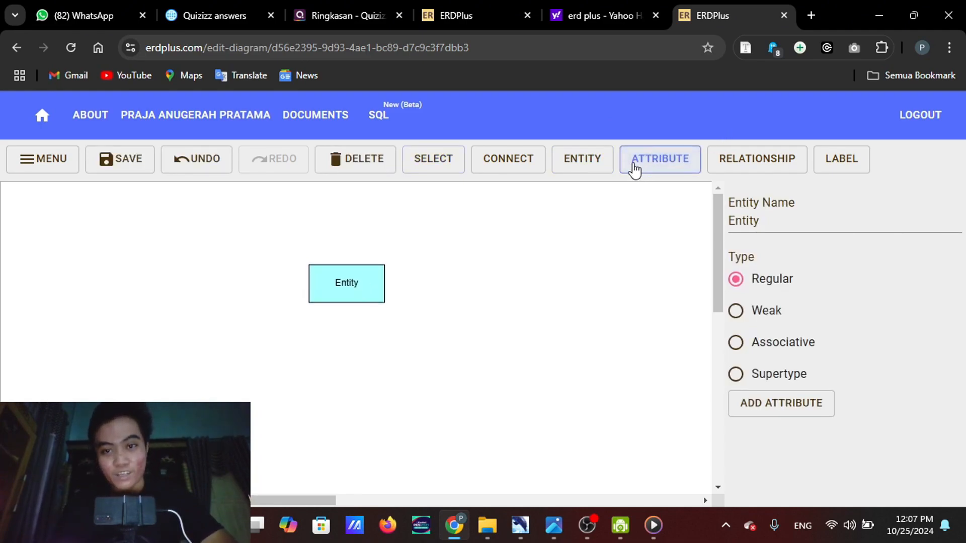
click(593, 170)
mouse_move(553, 525)
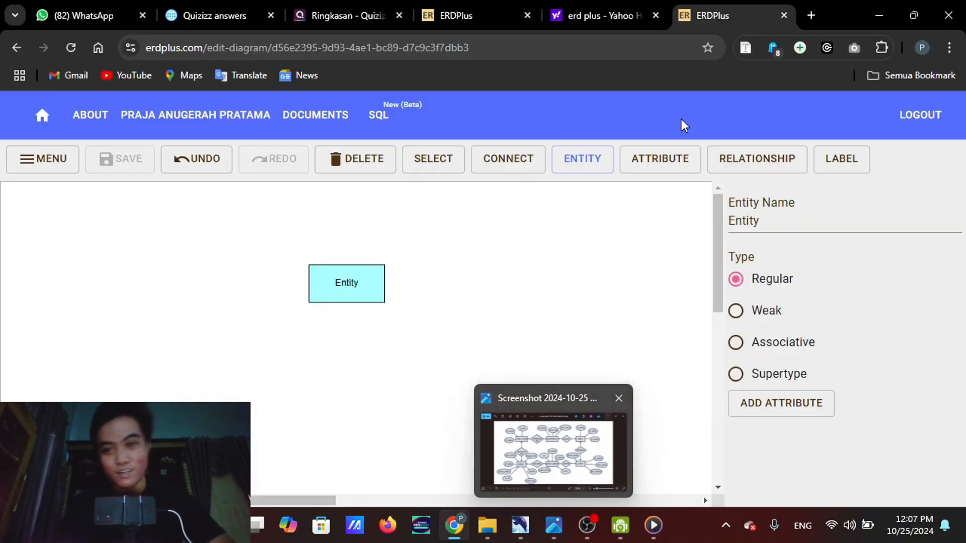
click(668, 170)
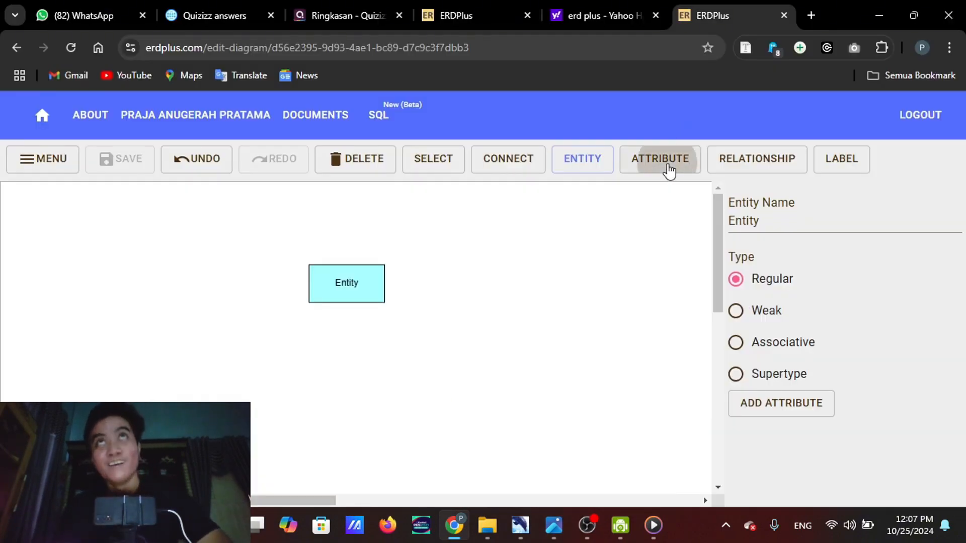
click(352, 225)
click(638, 169)
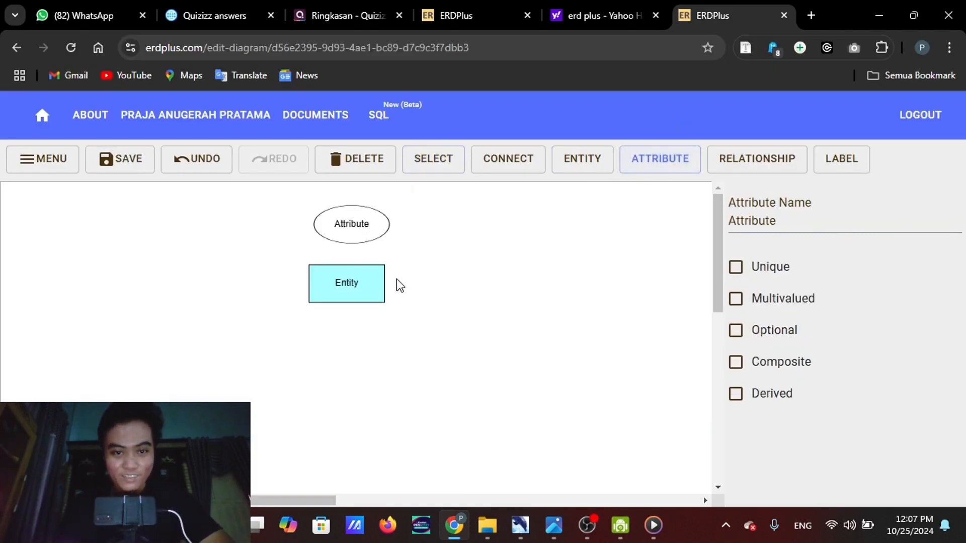
click(425, 256)
click(653, 169)
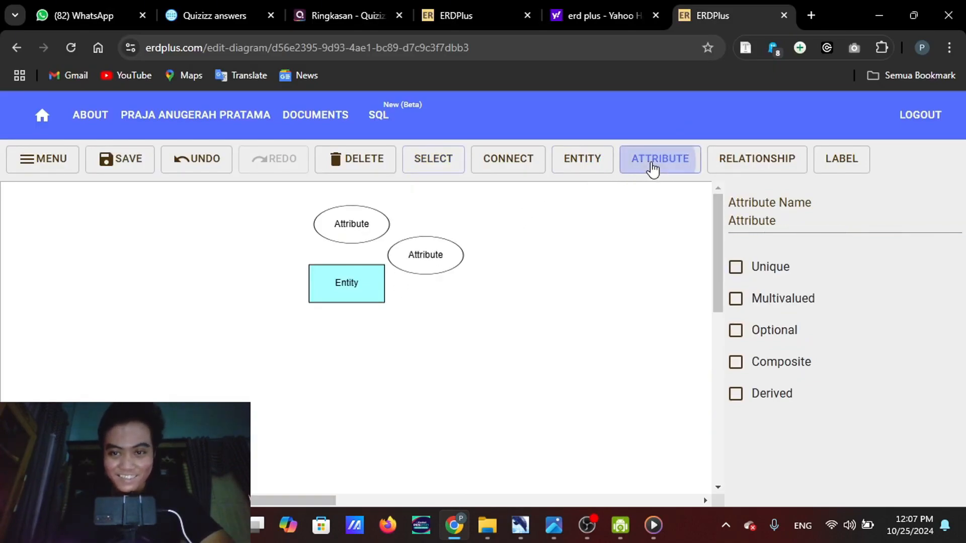
click(270, 244)
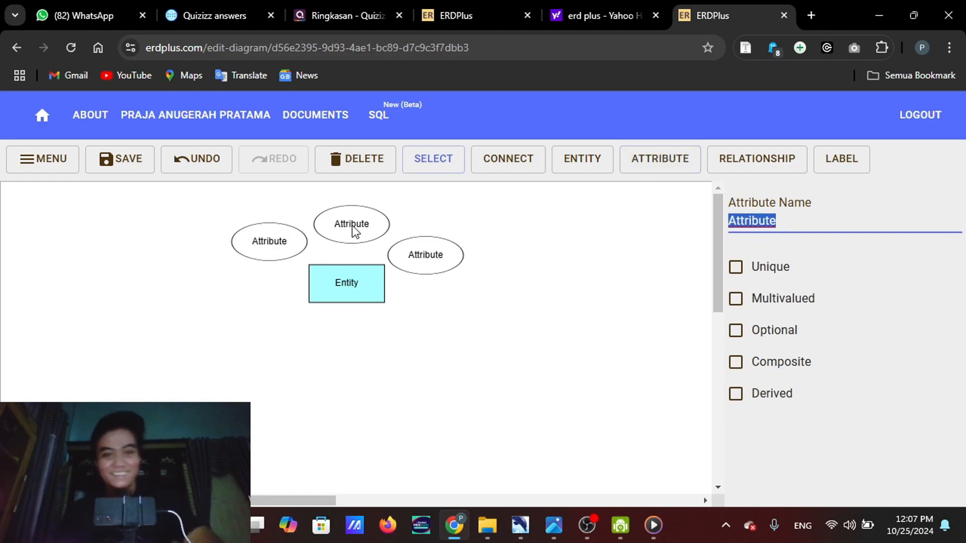
Move the three attributes and the entity slightly upward so the attributes form an arc over the entity
drag(356, 229, 355, 218)
drag(406, 250, 414, 228)
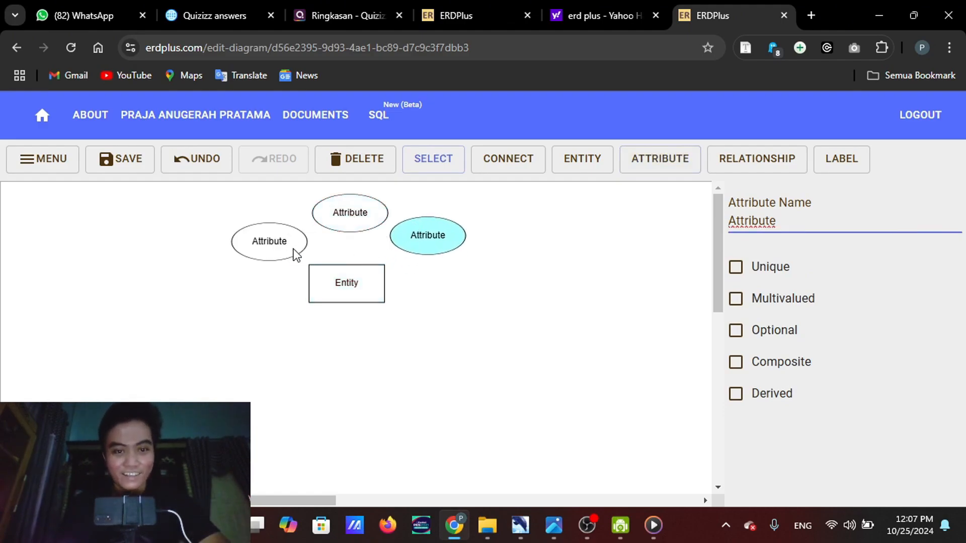
drag(295, 252, 295, 239)
drag(356, 278, 357, 265)
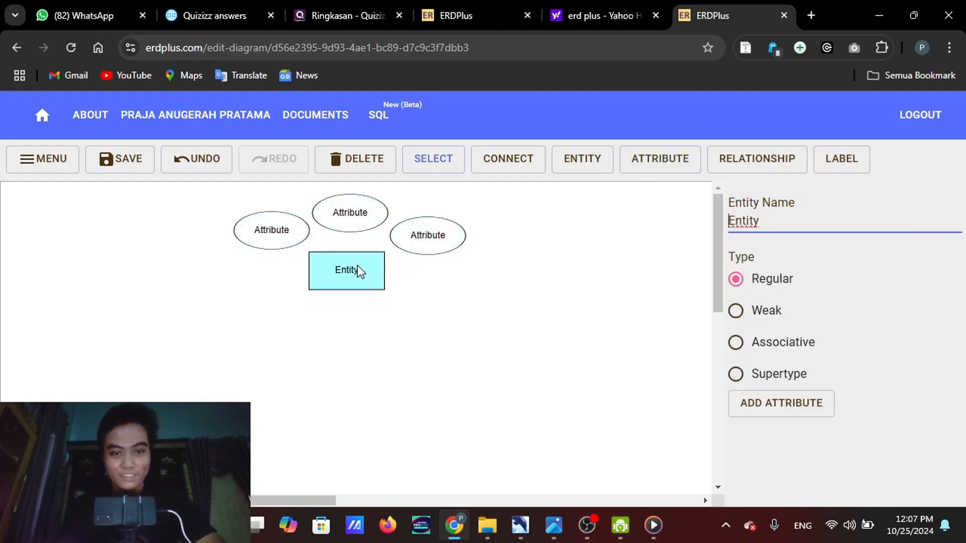
Rename the entity as Administrator
drag(767, 225, 724, 224)
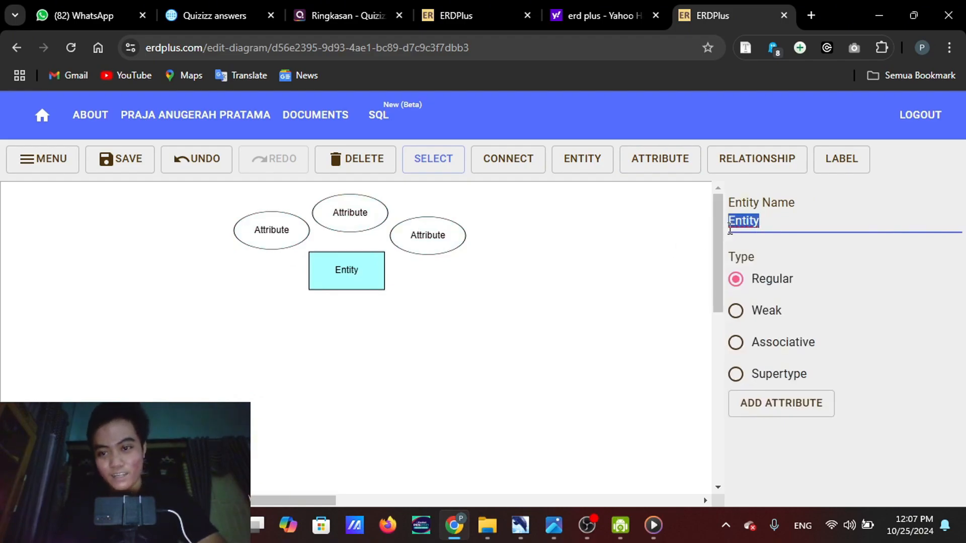
key(BackSpace)
text(A)
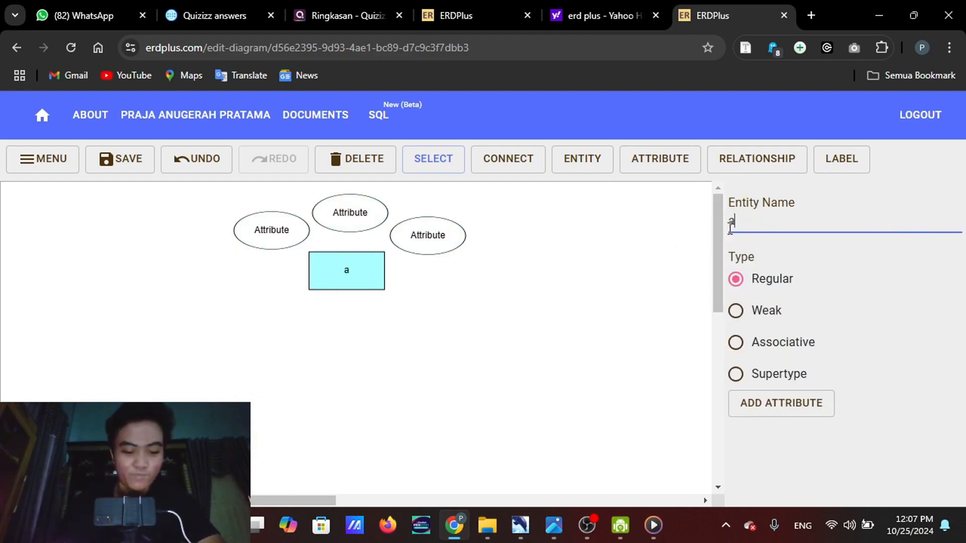
key(BackSpace)
text(Admi)
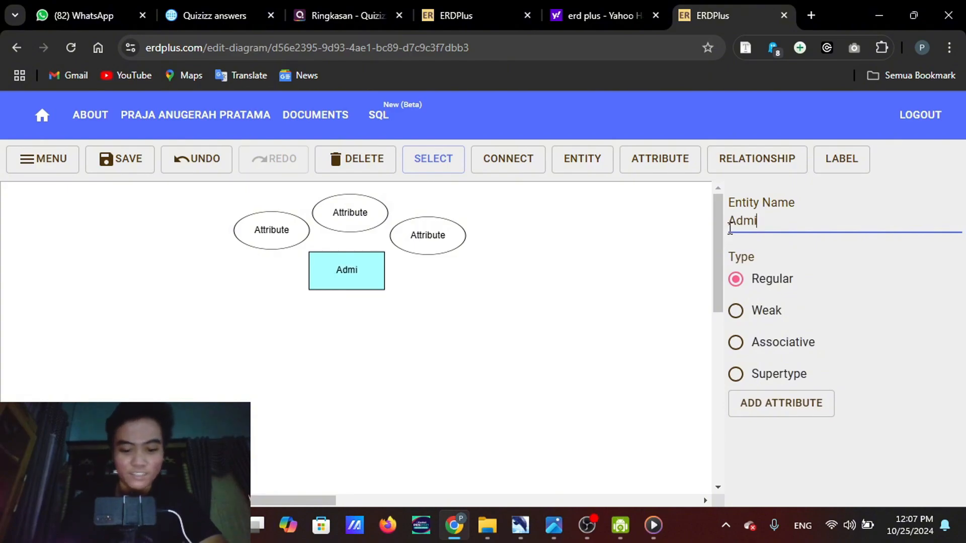
text(nistrator)
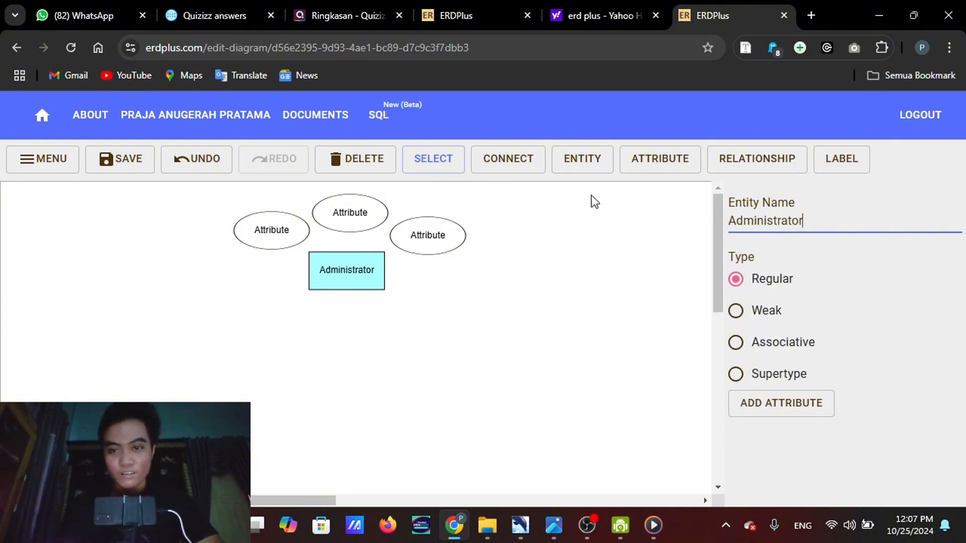
Rename the attribute directly above the Administrator entity as nama_admin, checking the reference diagram
click(375, 220)
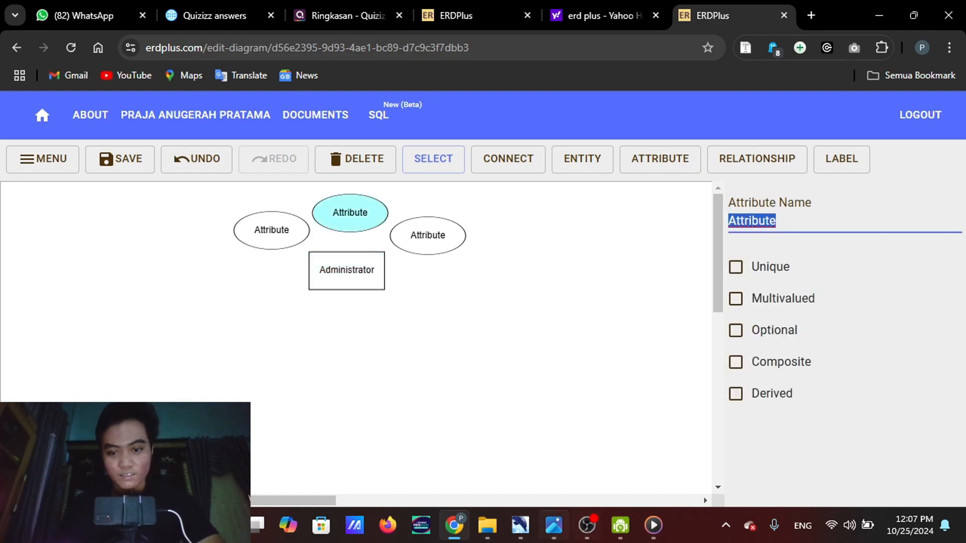
mouse_move(553, 525)
mouse_move(567, 433)
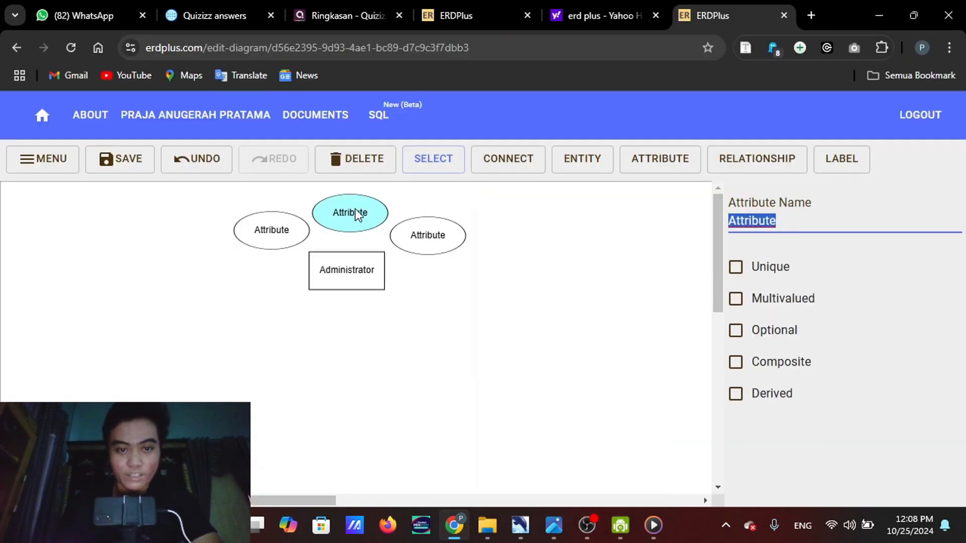
double_click(355, 209)
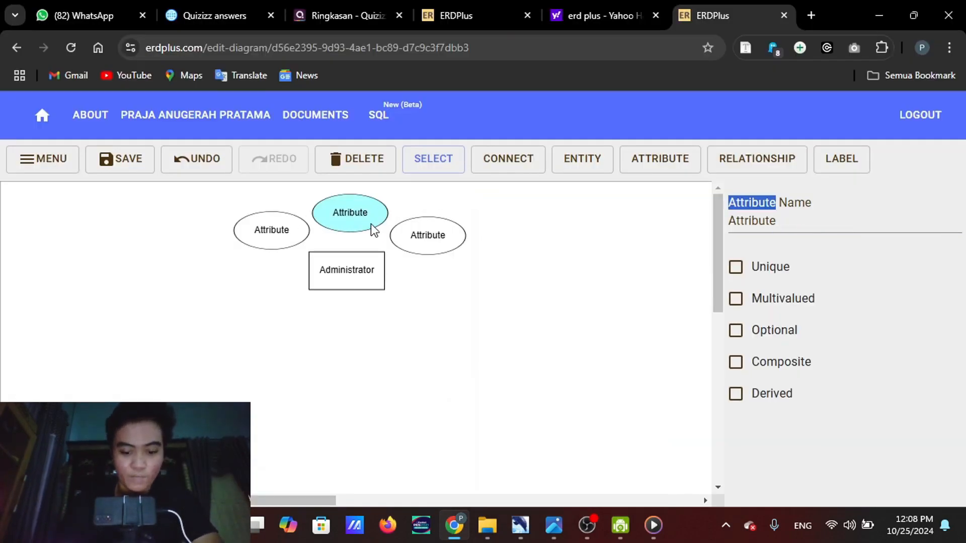
drag(785, 220, 708, 221)
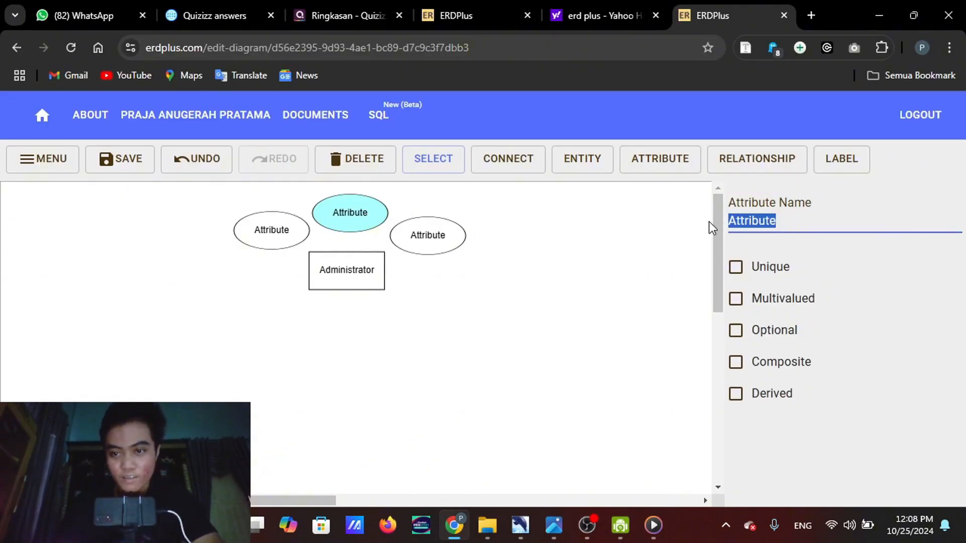
text(nama_admin)
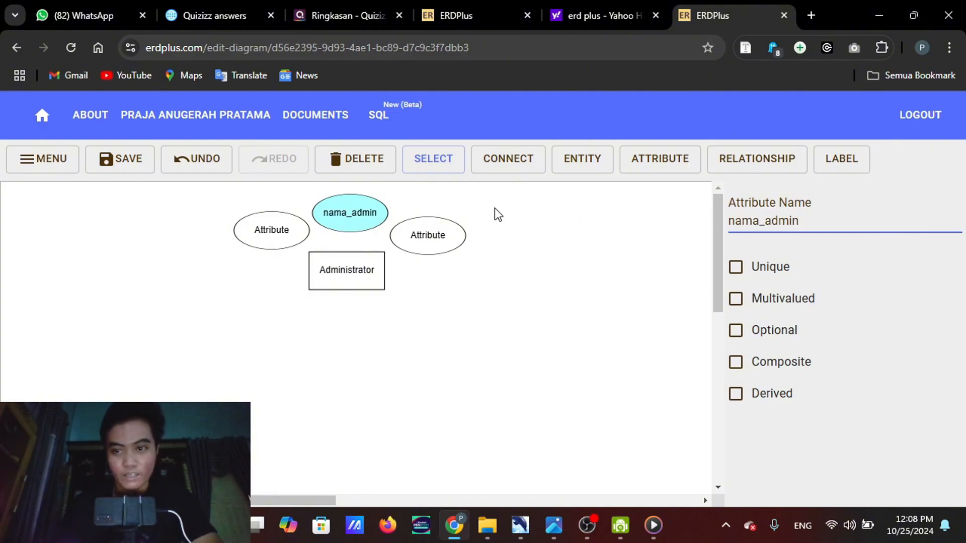
Rename the attribute to the upper right of Administrator as waktu_jaga, following the reference diagram
click(448, 234)
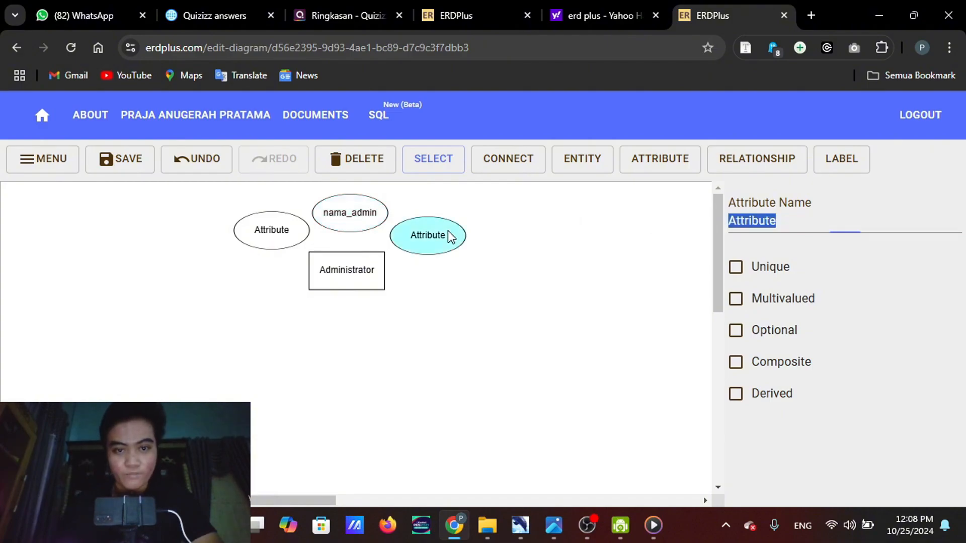
drag(796, 217, 733, 228)
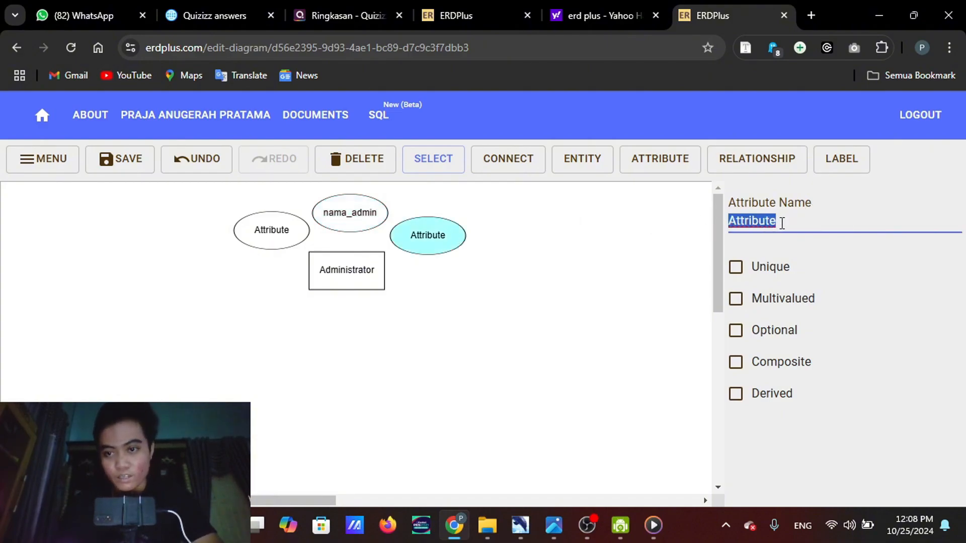
click(782, 223)
key(BackSpace)
key(BackSpace)
key(BackSpace)
key(BackSpace)
key(BackSpace)
key(BackSpace)
key(BackSpace)
key(BackSpace)
key(BackSpace)
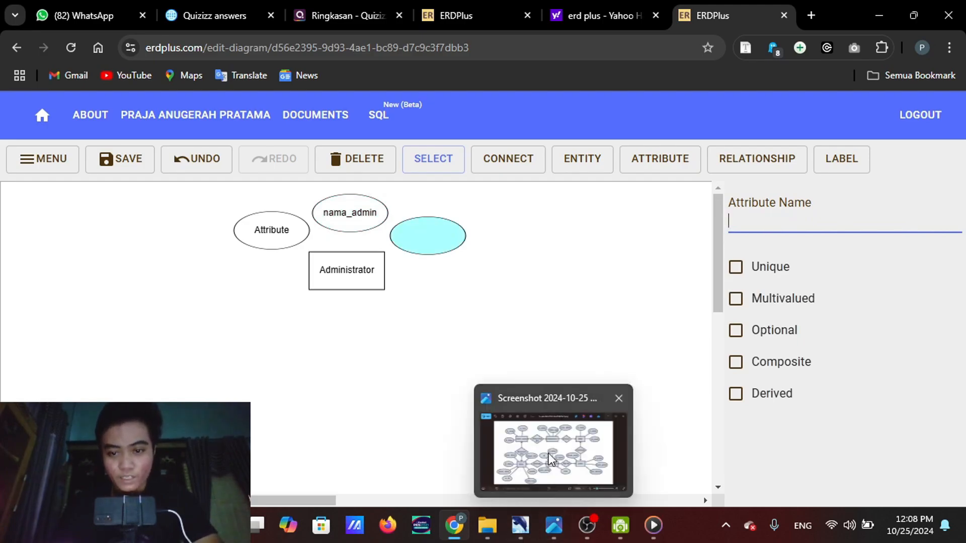
mouse_move(551, 459)
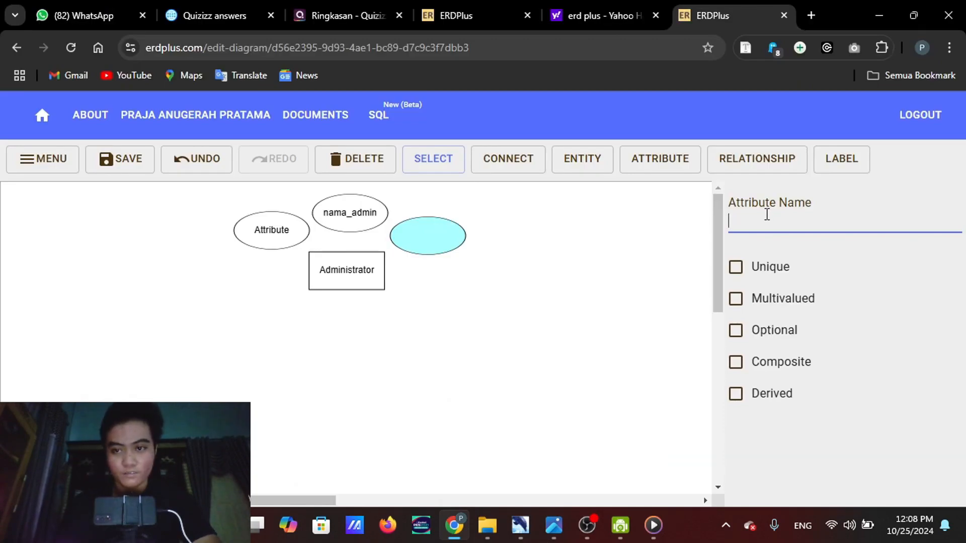
text(waktu_)
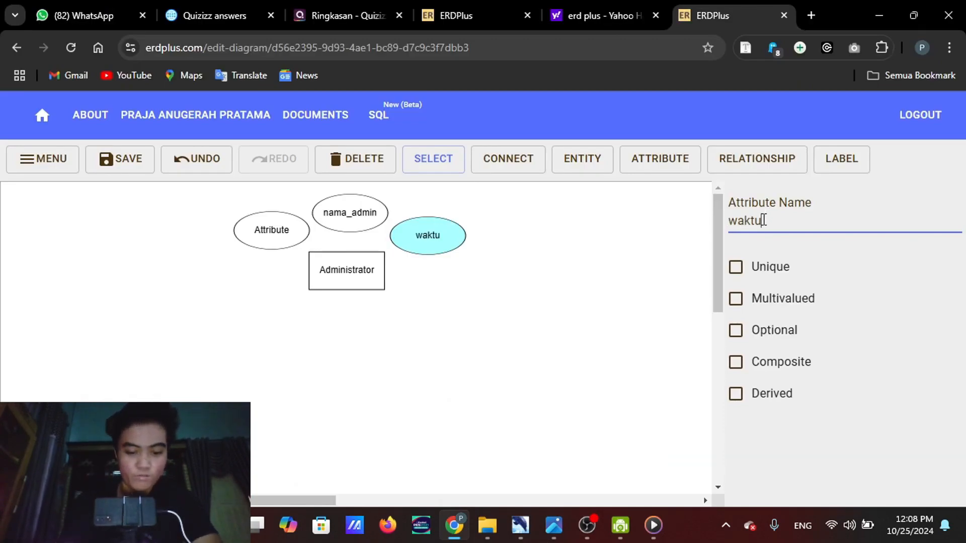
text(jaga)
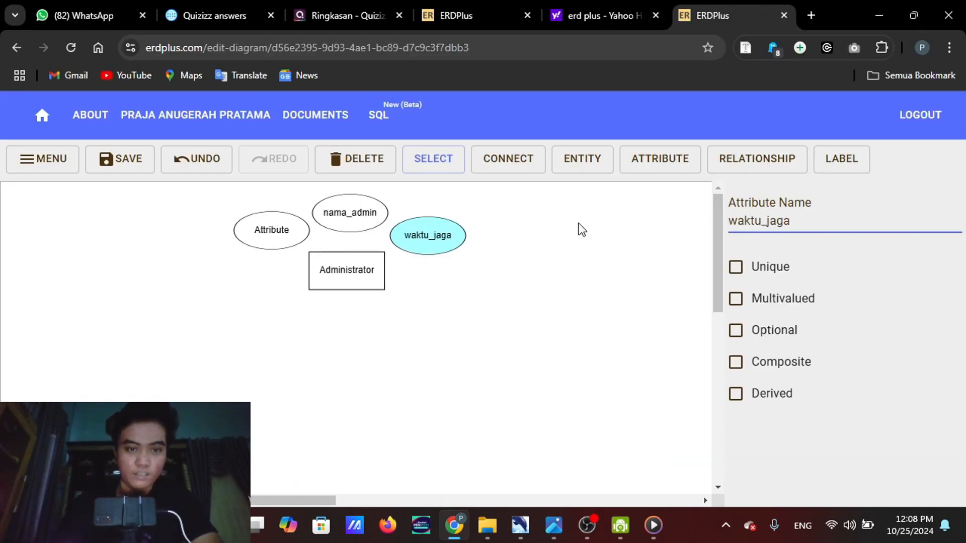
Rename the attribute to the upper left of Administrator as id_admin
click(251, 243)
double_click(254, 240)
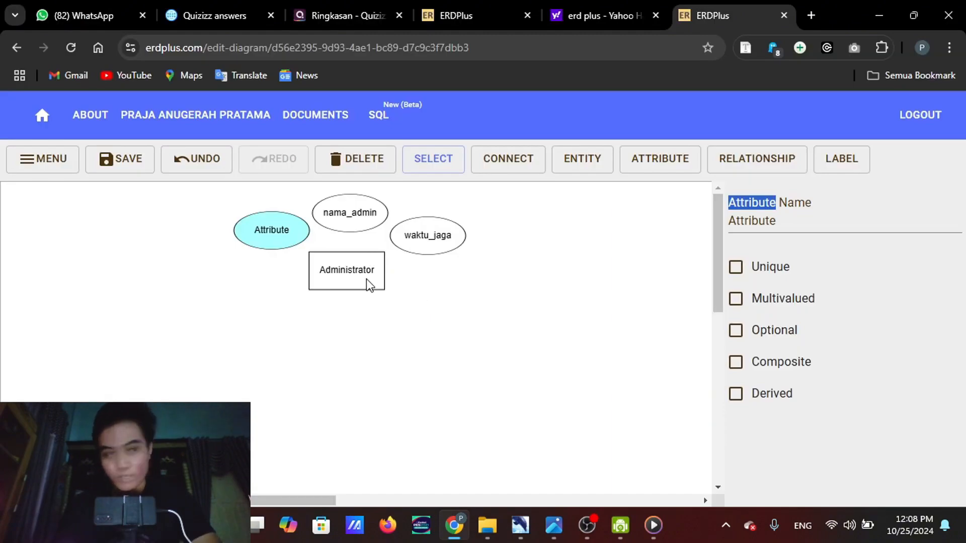
click(782, 225)
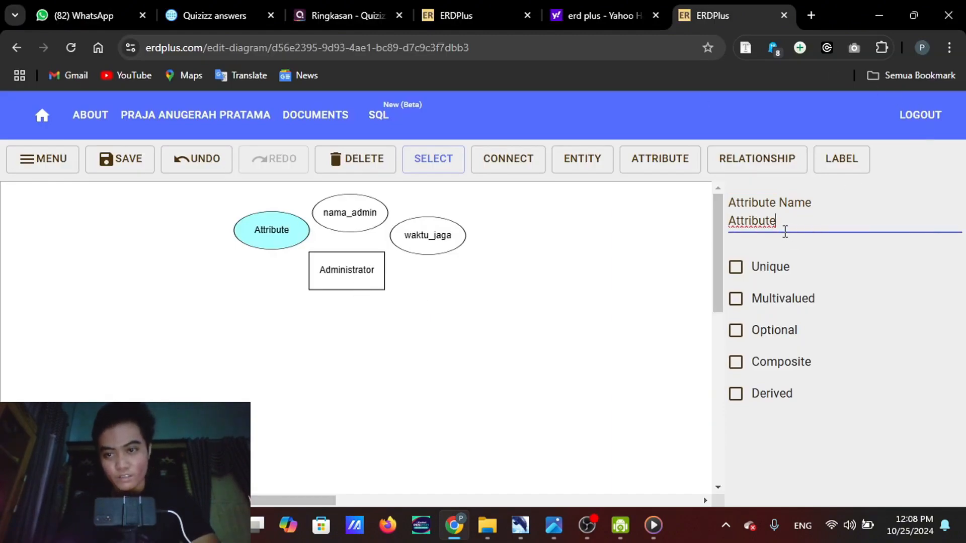
double_click(782, 226)
text(id)
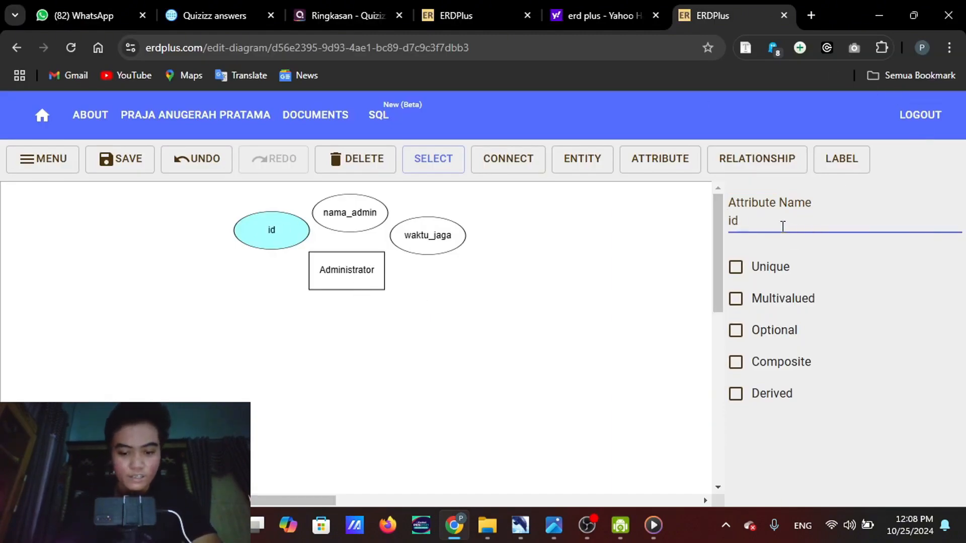
text(-admin)
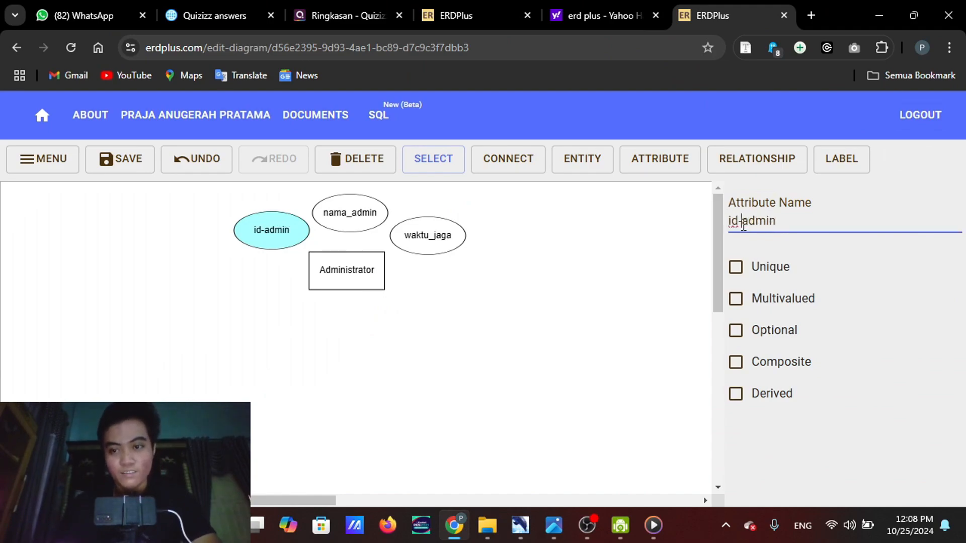
key(BackSpace)
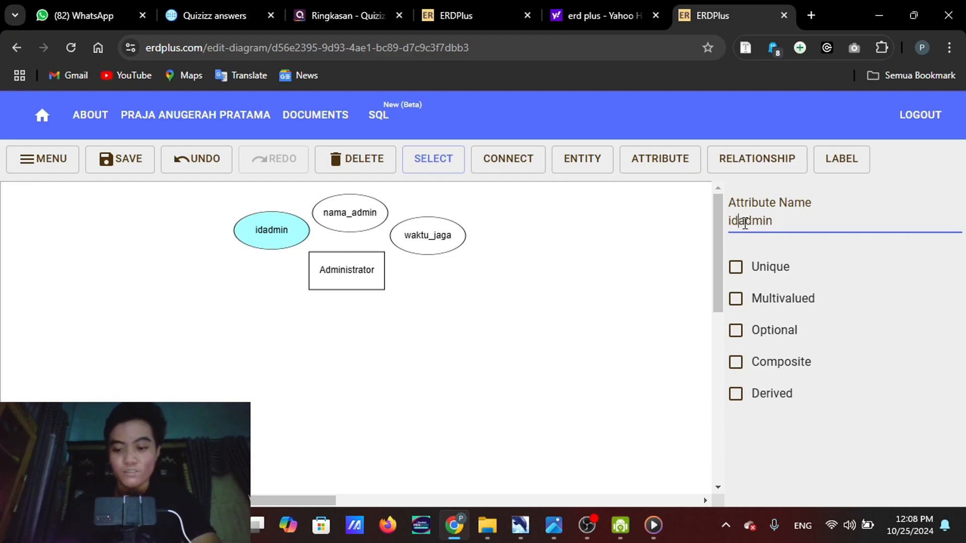
text(_)
click(605, 279)
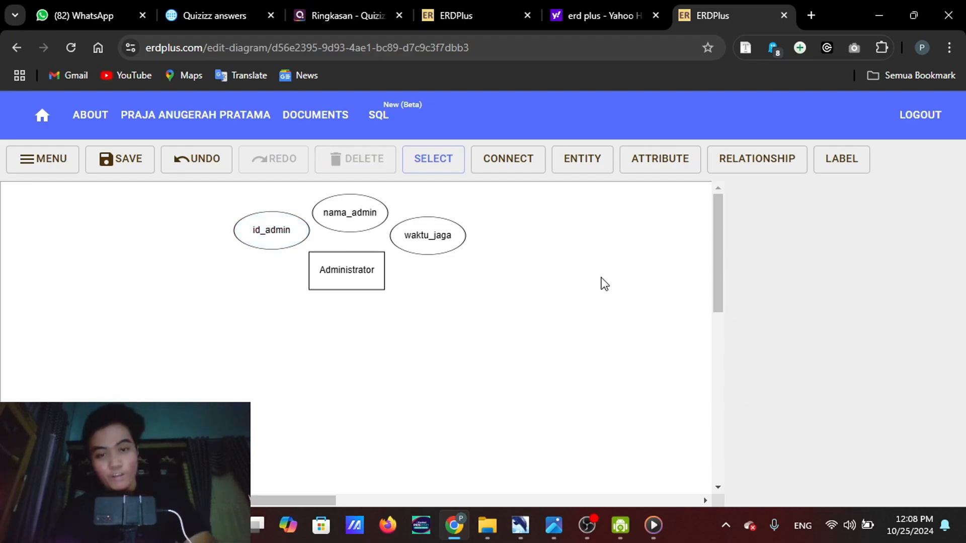
Mark the id_admin attribute as unique and deselect it
click(257, 228)
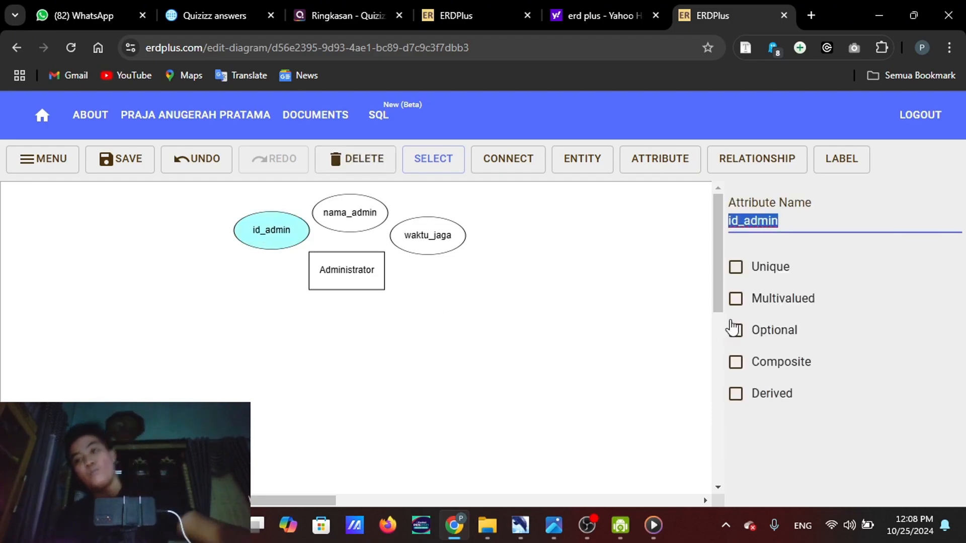
click(759, 278)
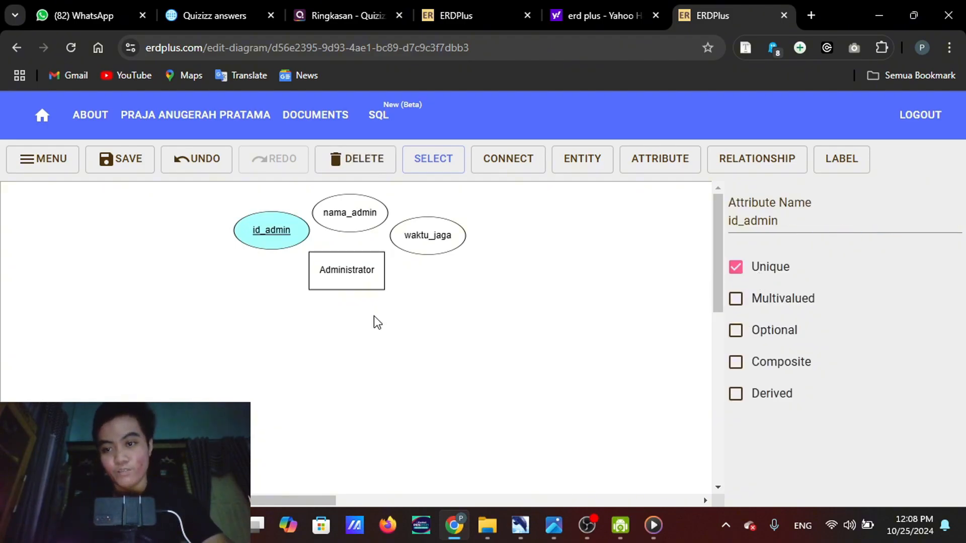
click(372, 367)
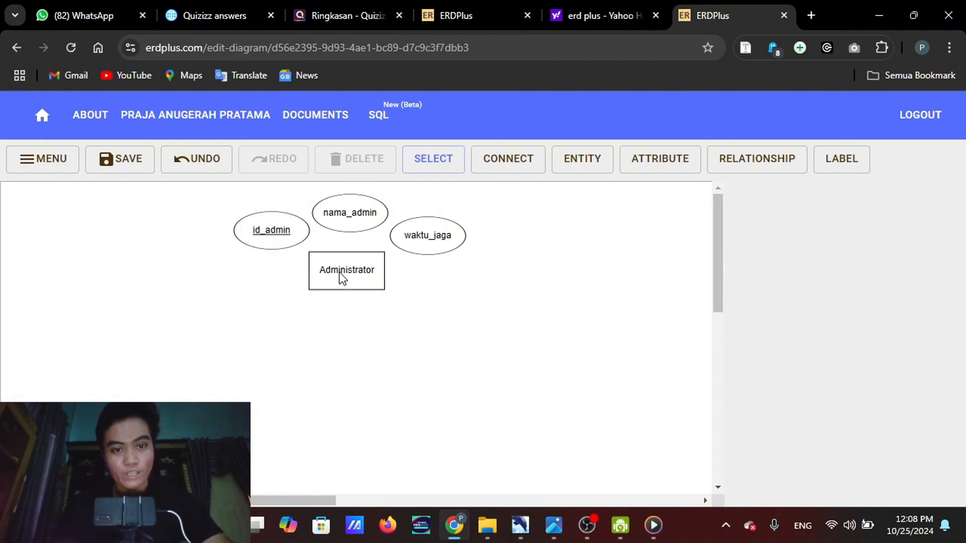
click(368, 274)
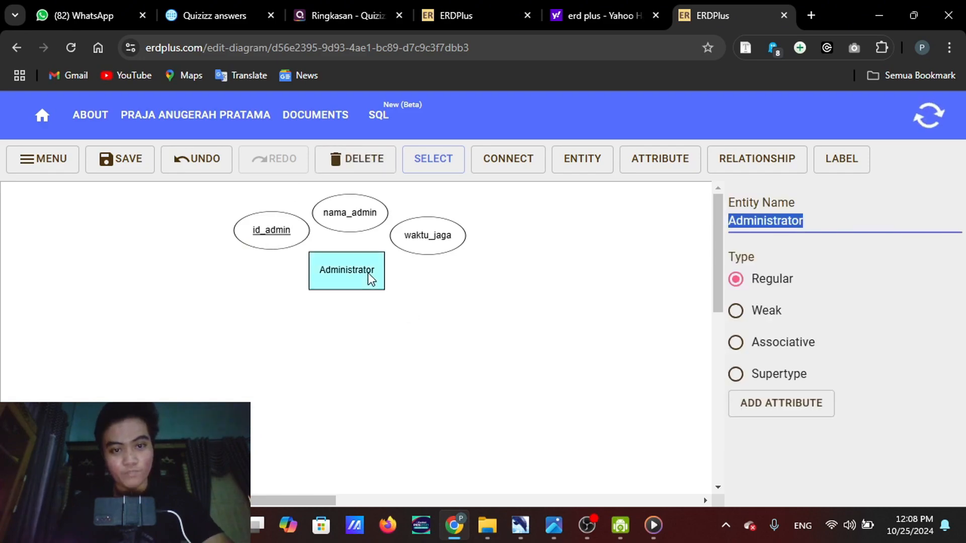
click(479, 355)
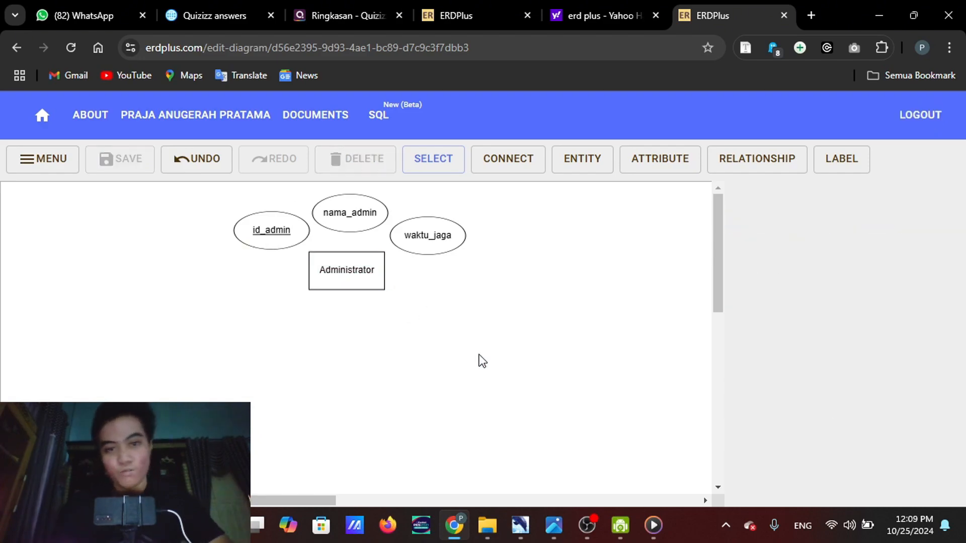
click(354, 262)
click(476, 285)
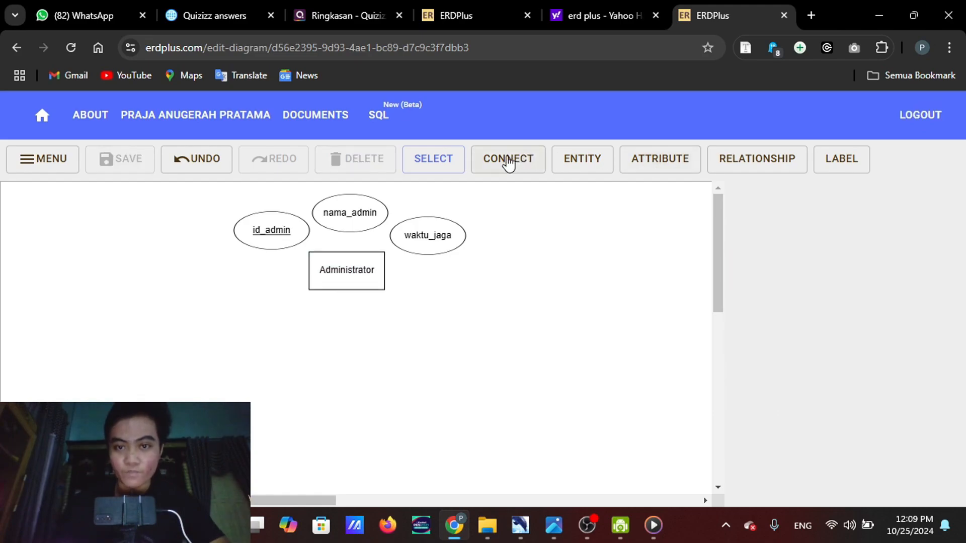
Connect the Administrator entity to its waktu_jaga, nama_admin and id_admin attributes
click(508, 161)
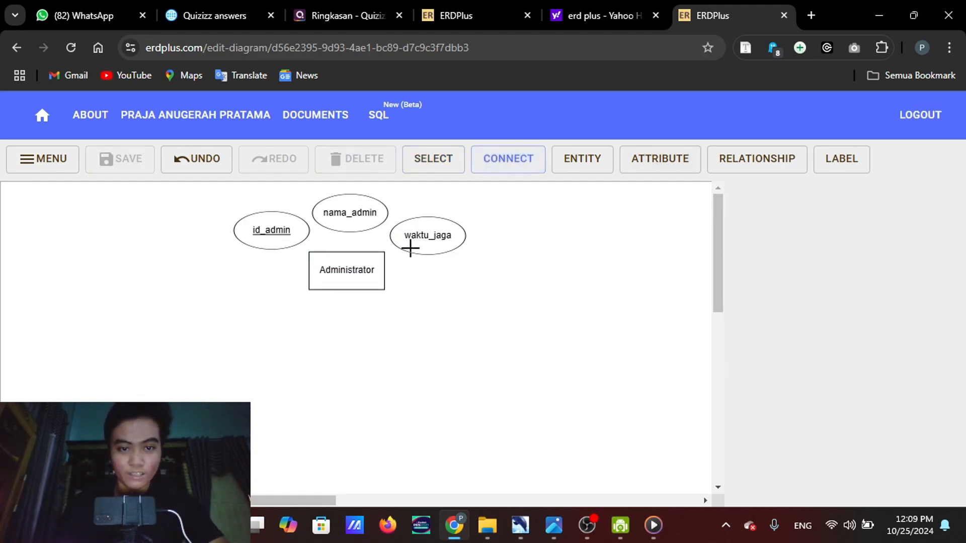
drag(368, 256, 439, 241)
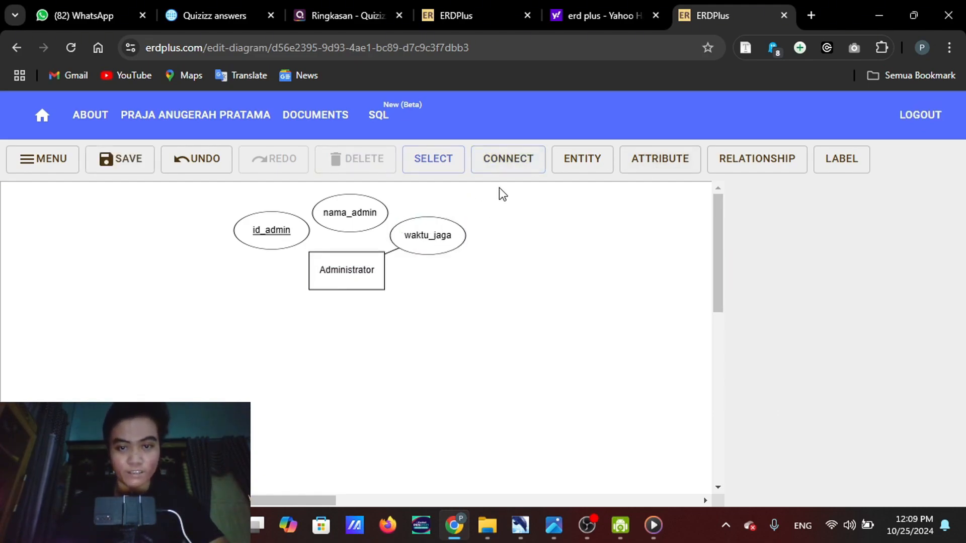
click(502, 167)
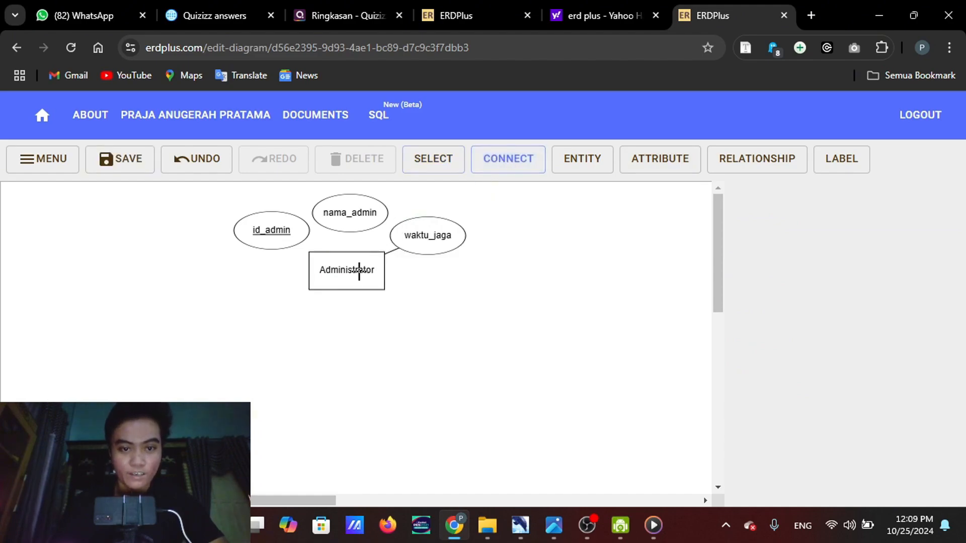
drag(359, 270, 355, 213)
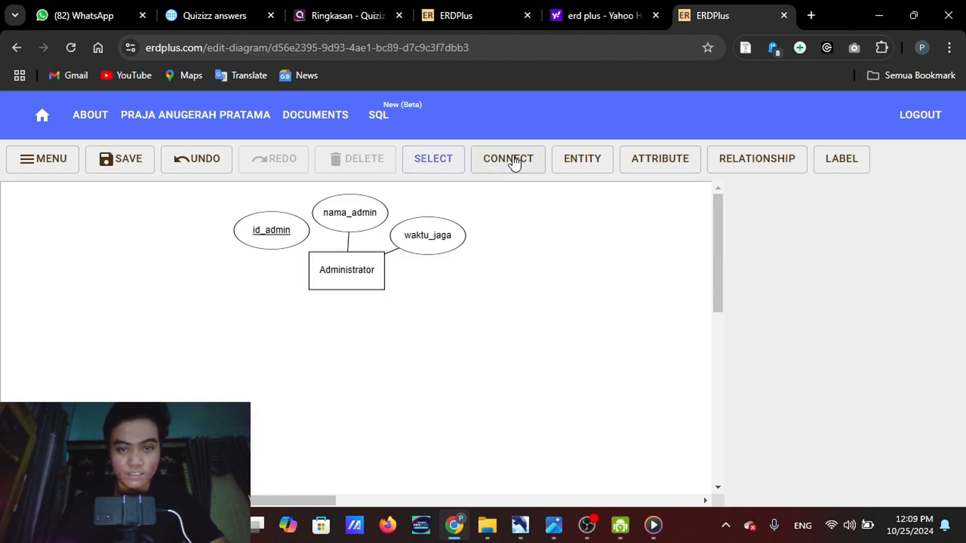
click(513, 165)
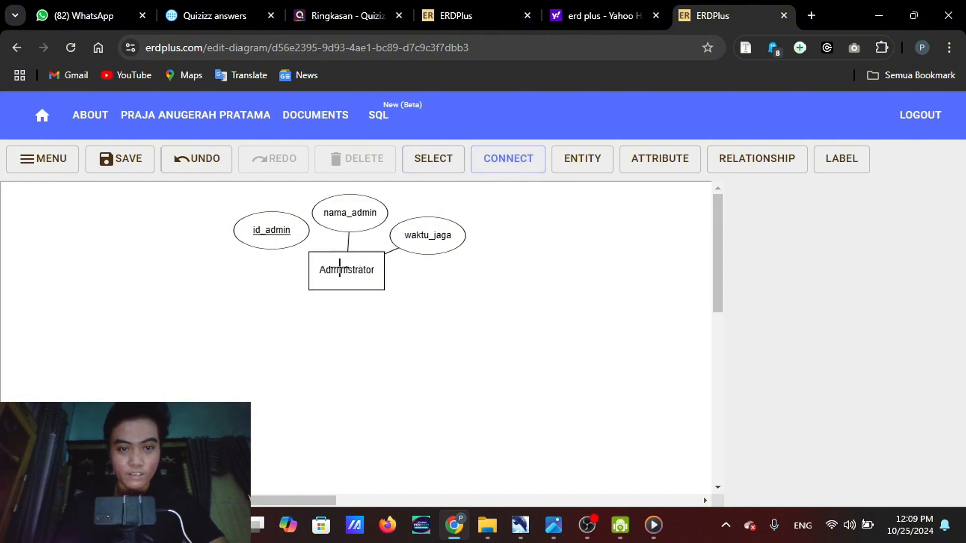
drag(353, 267, 274, 232)
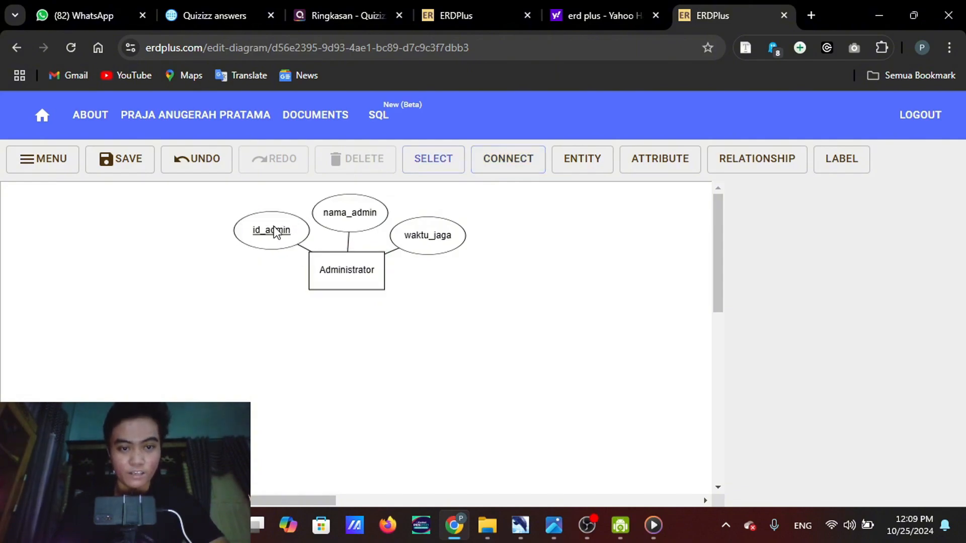
Tidy the positions of Administrator and its three attributes, centring nama_admin above the entity and raising id_admin slightly
click(363, 283)
drag(414, 253, 370, 223)
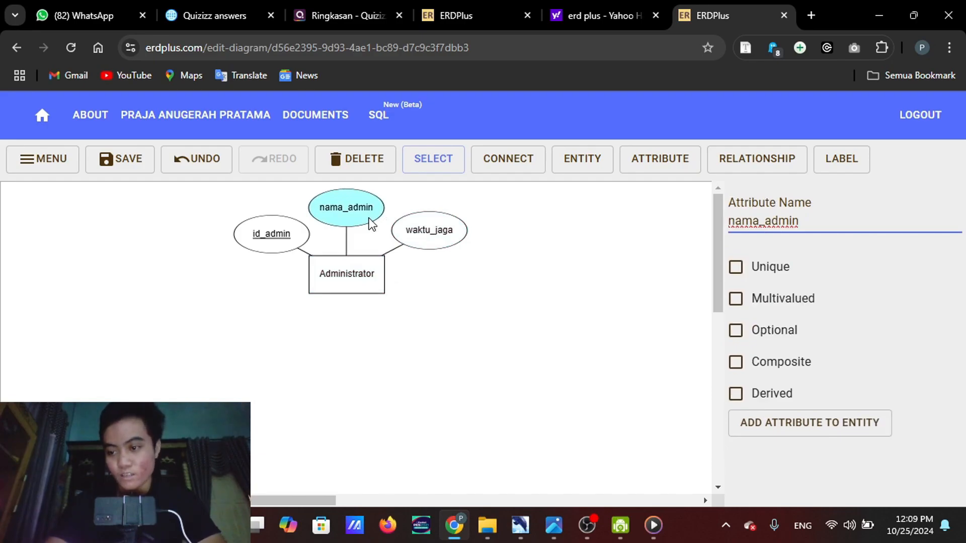
mouse_move(554, 525)
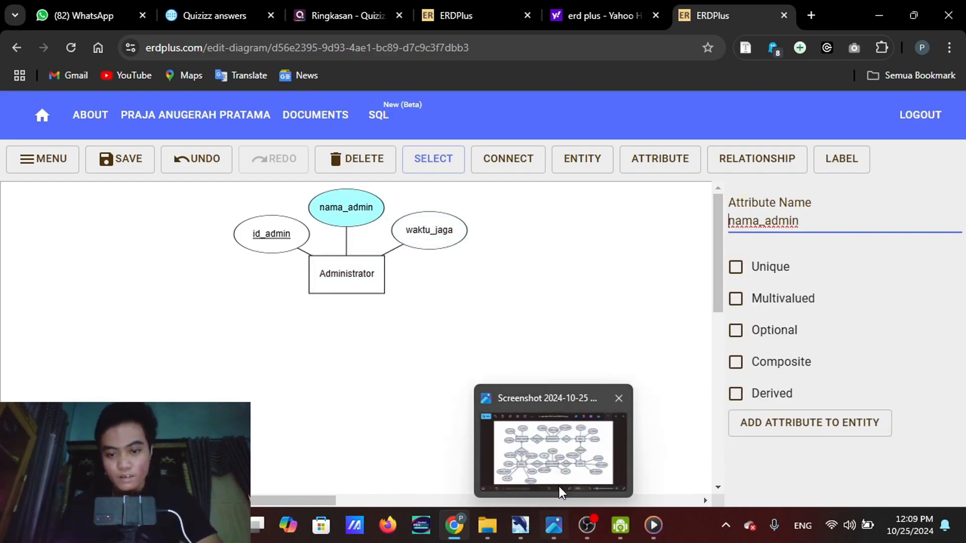
mouse_move(566, 473)
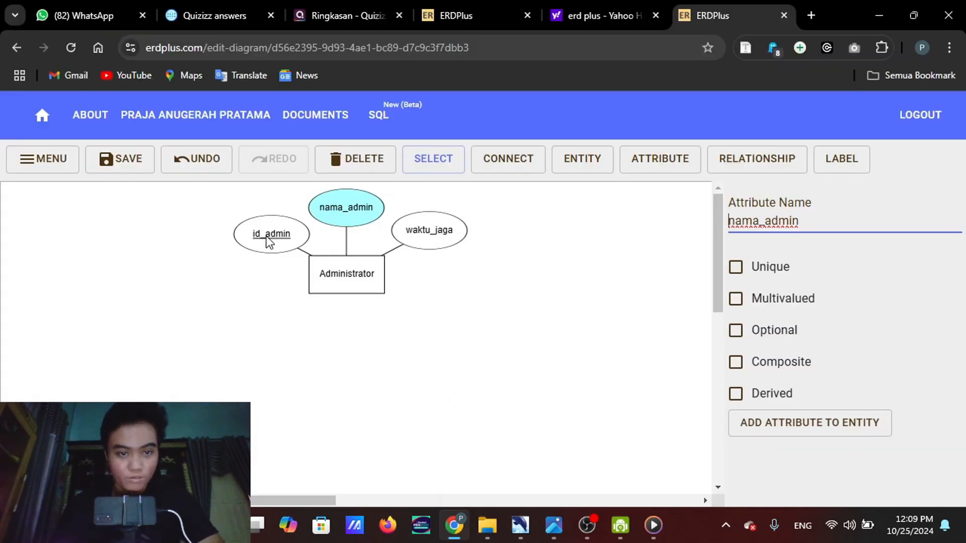
drag(267, 236, 261, 227)
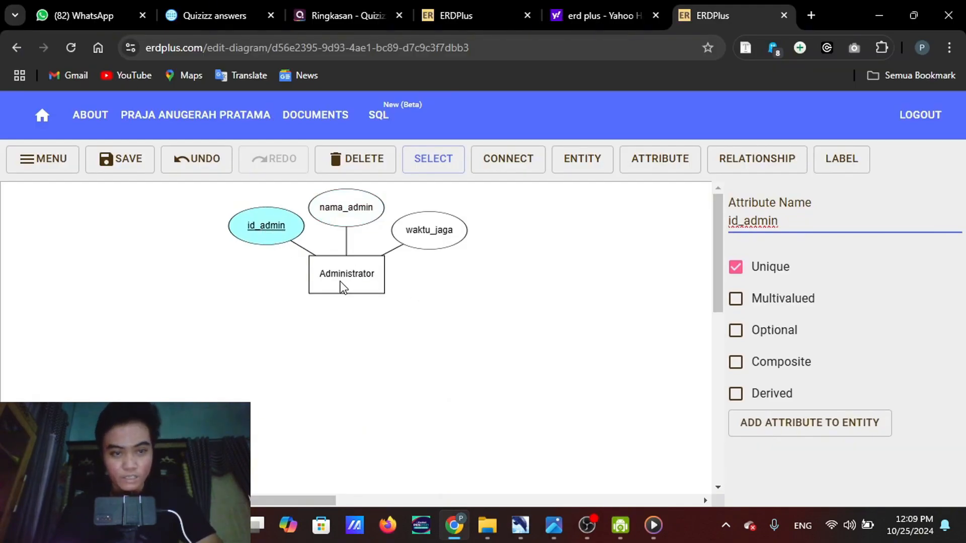
drag(340, 282, 343, 282)
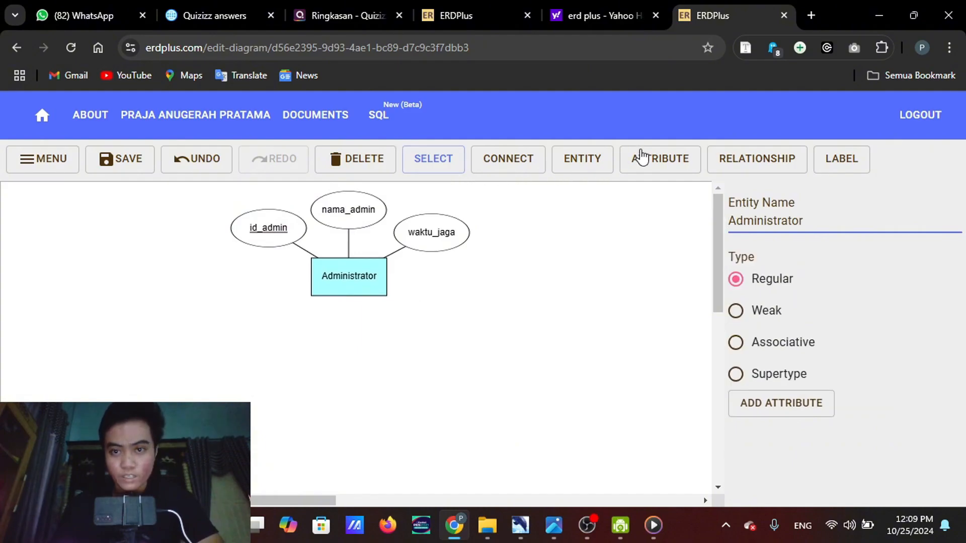
Add a second entity to the right of Administrator, level with it, and check the reference diagram
click(586, 166)
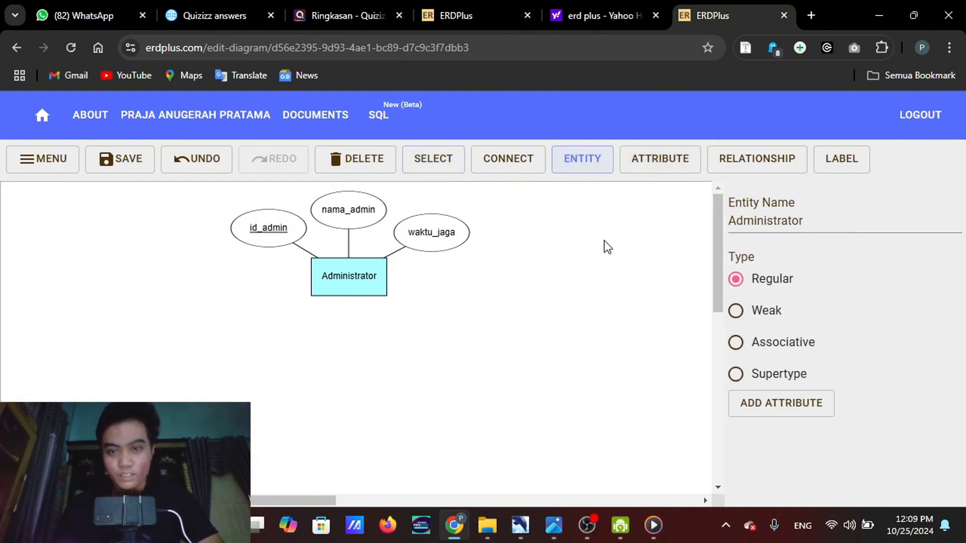
click(604, 273)
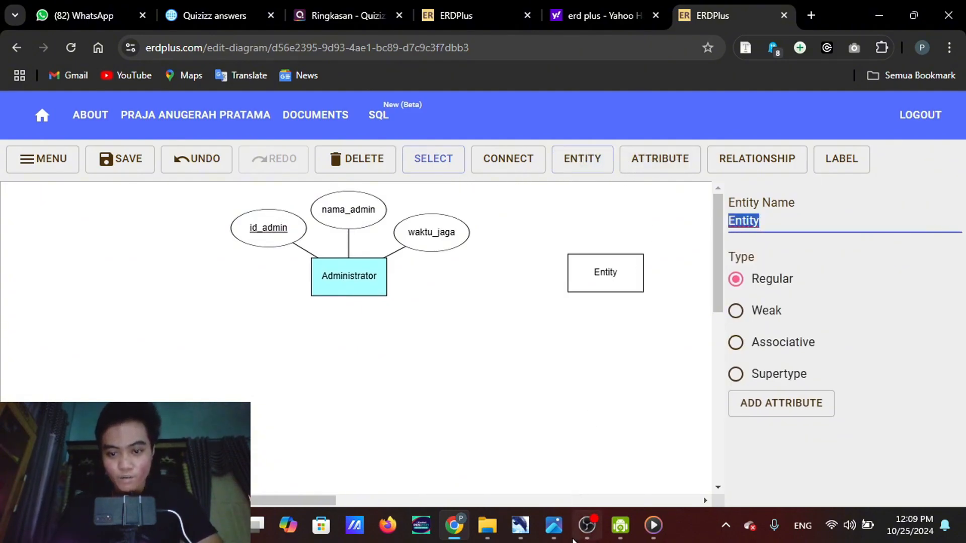
mouse_move(554, 525)
mouse_move(555, 473)
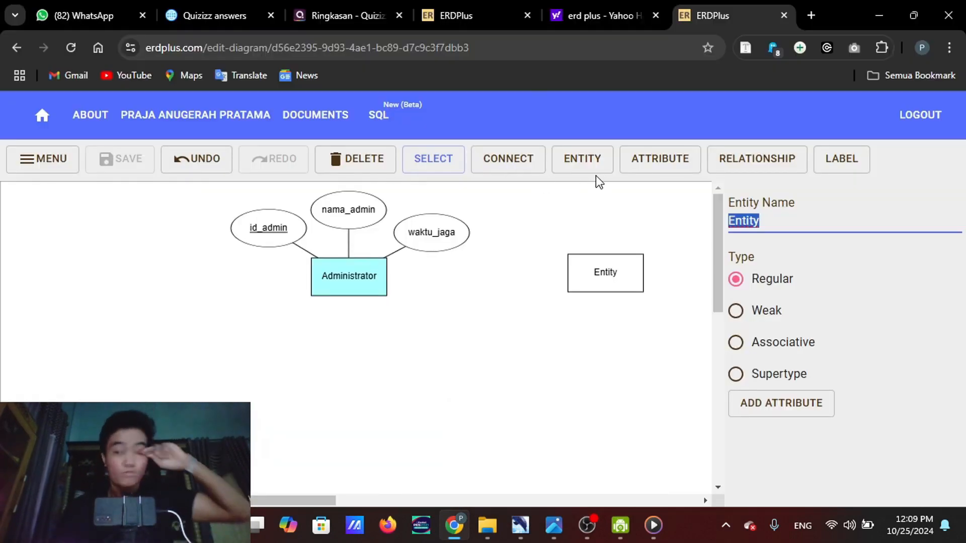
Add three attributes above, to the upper right and to the lower right of the new entity, spacing them clear of it
click(644, 176)
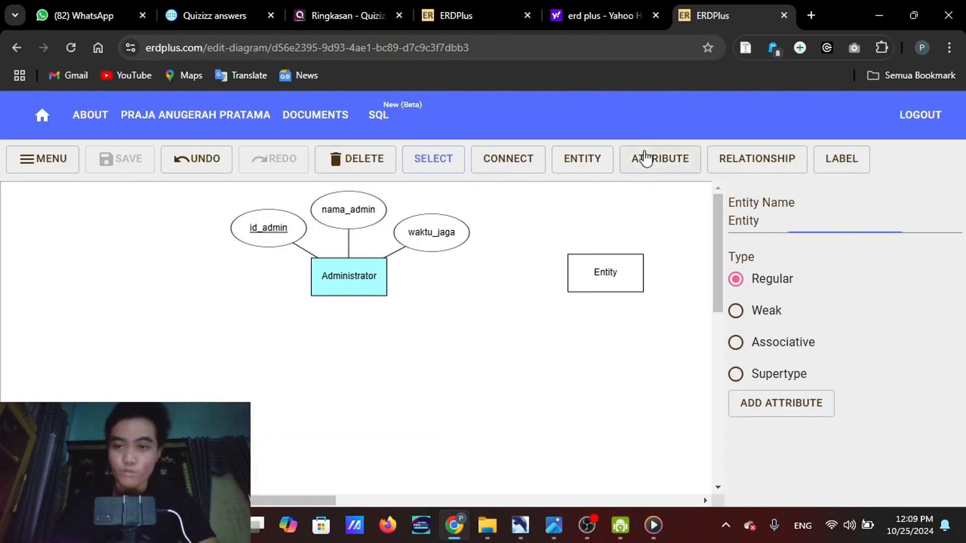
click(603, 206)
click(661, 160)
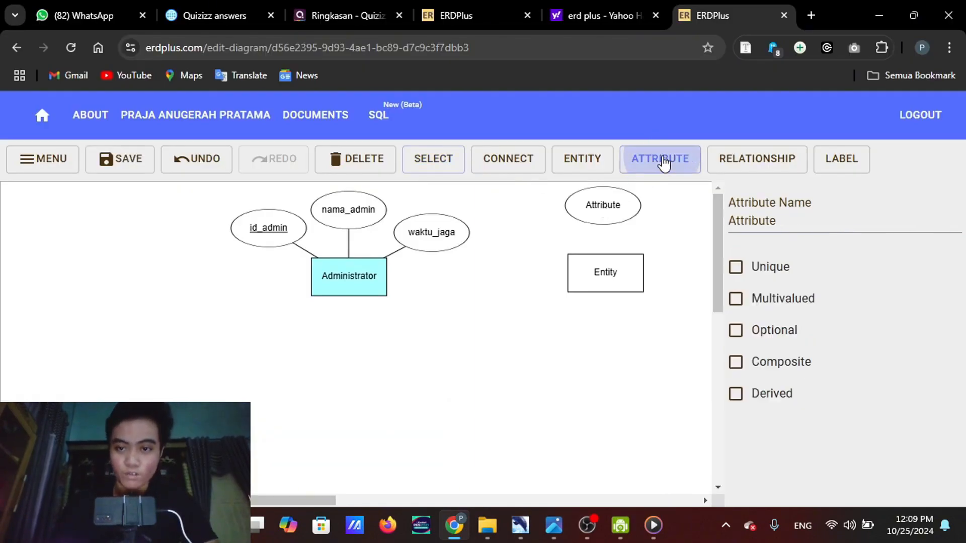
click(680, 249)
click(664, 171)
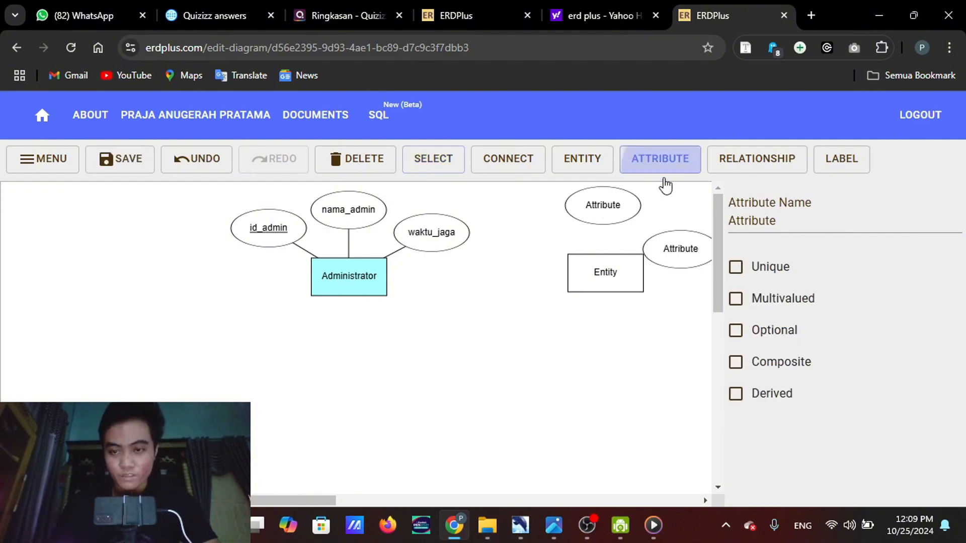
click(679, 296)
drag(607, 273, 585, 280)
click(664, 298)
drag(665, 301, 657, 309)
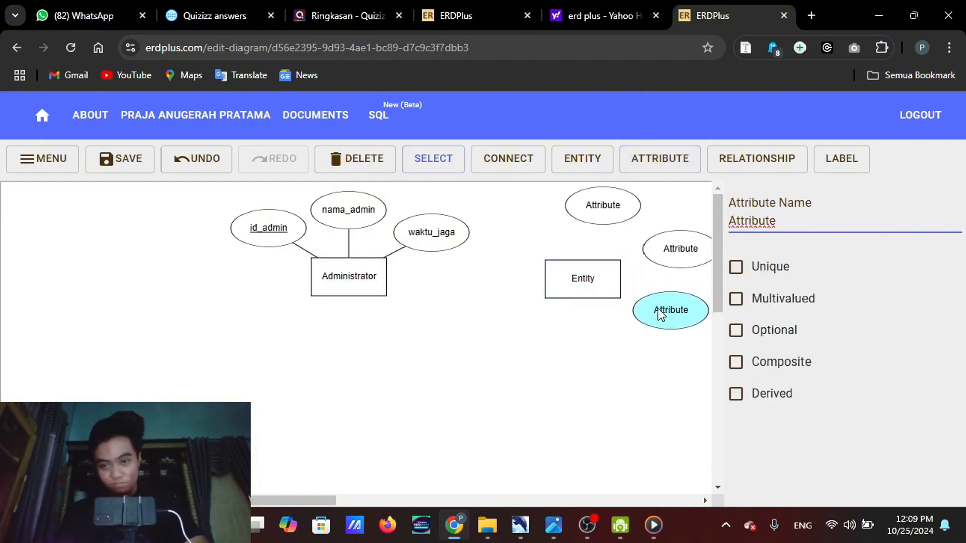
Rename the new entity as daftar, following the reference diagram
click(600, 286)
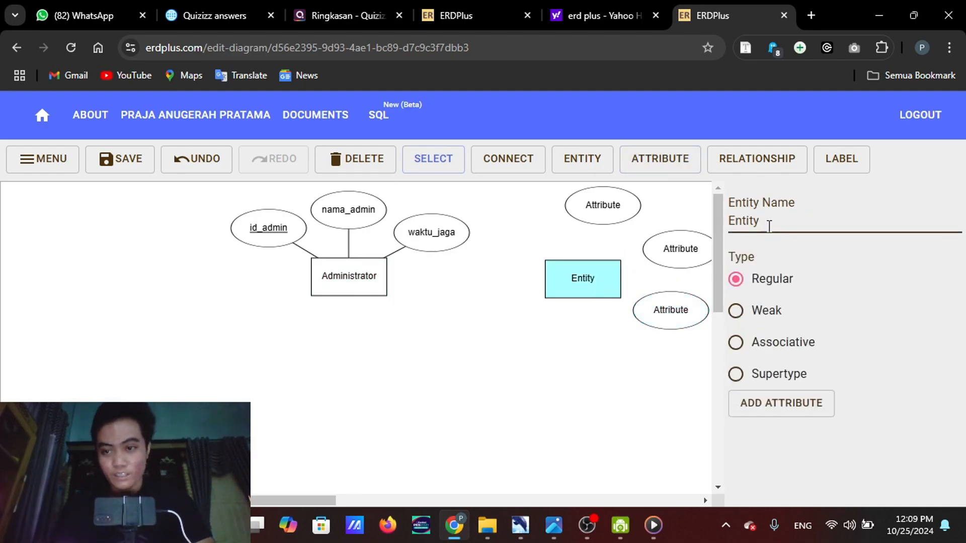
drag(768, 222, 704, 222)
text(daftar)
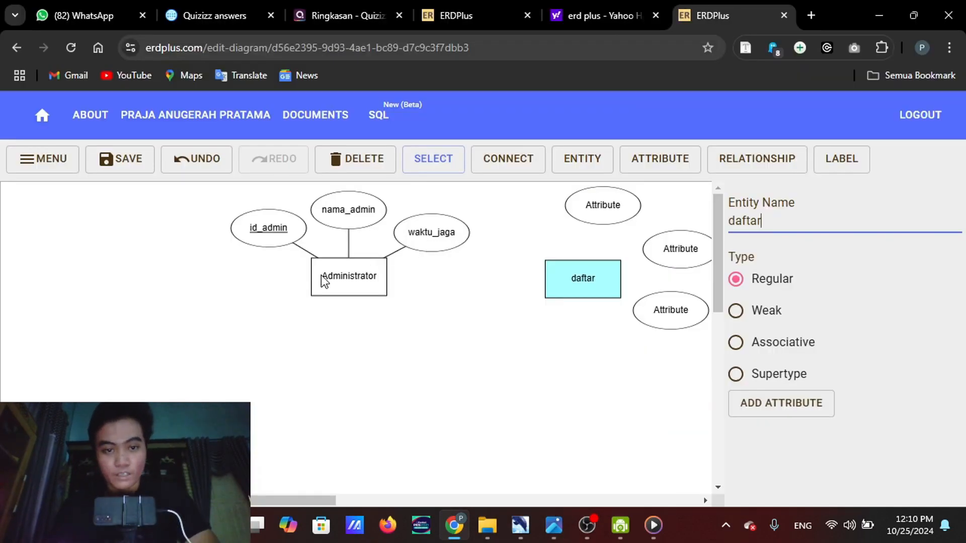
Change the Administrator entity's name to lowercase administrator
click(325, 275)
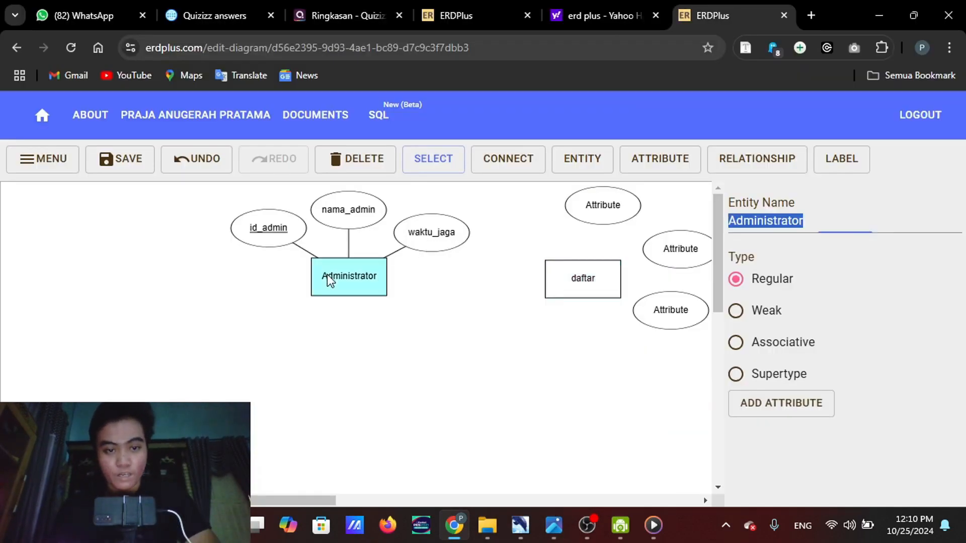
click(738, 222)
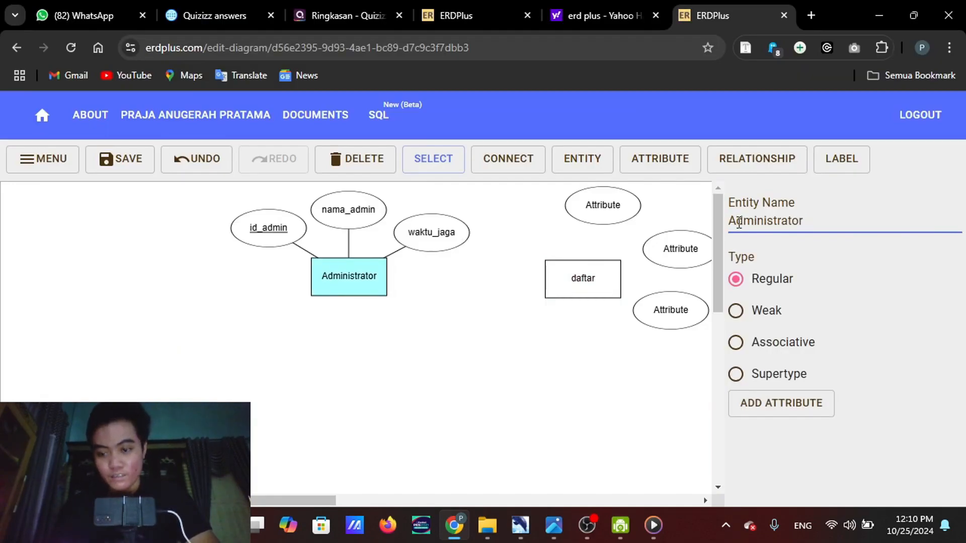
key(BackSpace)
text(a)
click(583, 279)
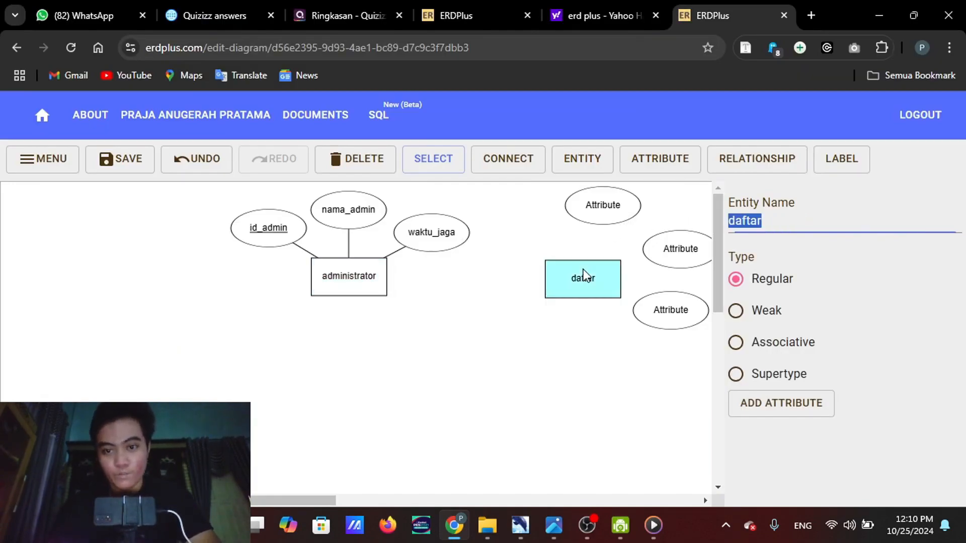
Nudge the attribute above daftar slightly and rename it as id_daftar, following the reference diagram
drag(602, 221, 602, 224)
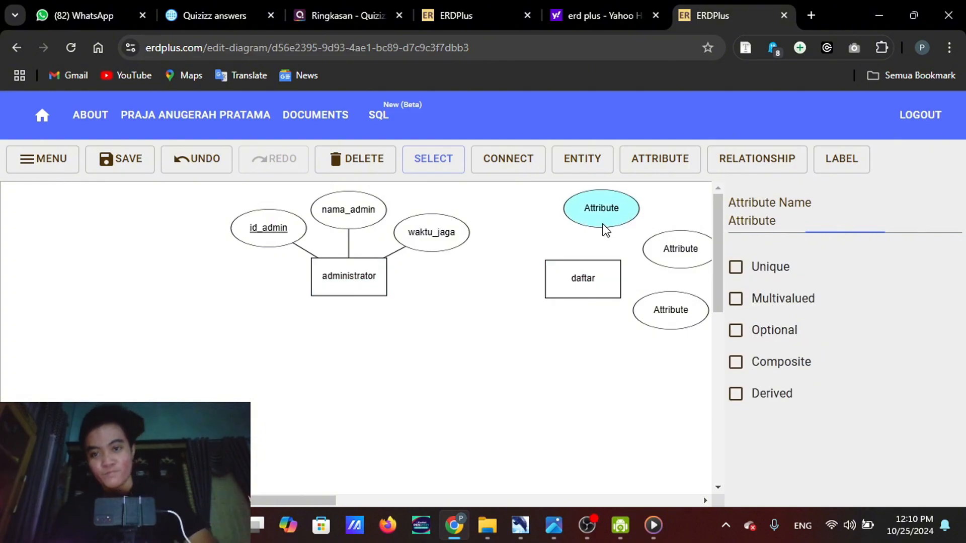
mouse_move(554, 525)
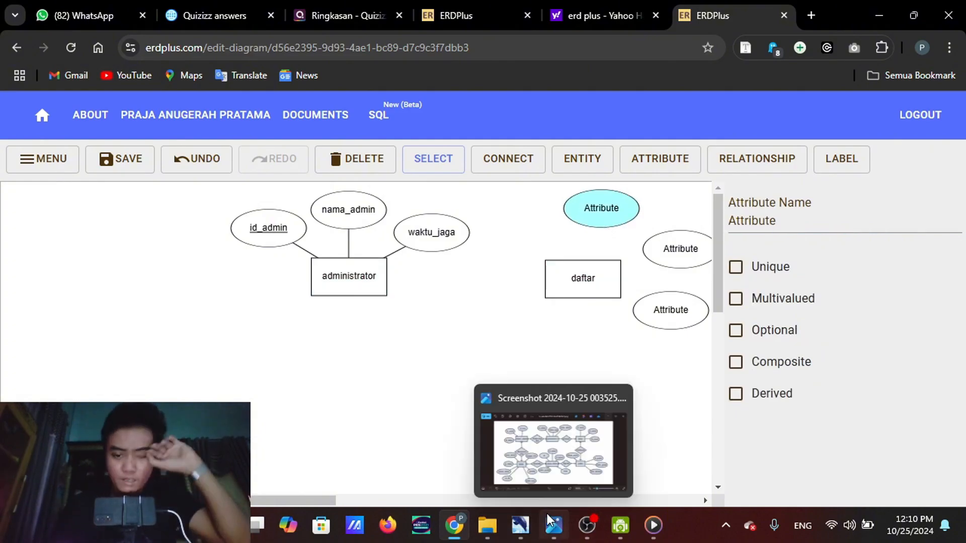
mouse_move(574, 418)
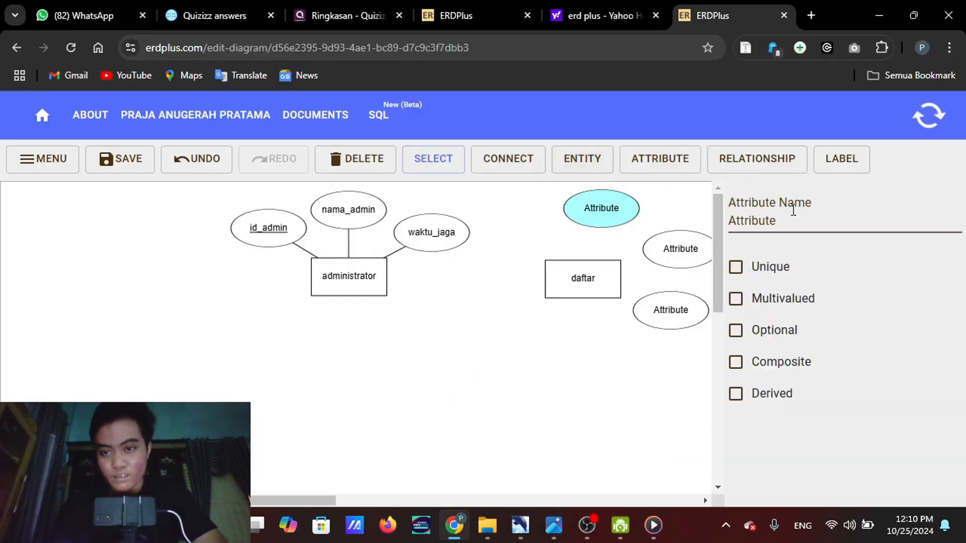
drag(792, 221, 728, 222)
text(id)
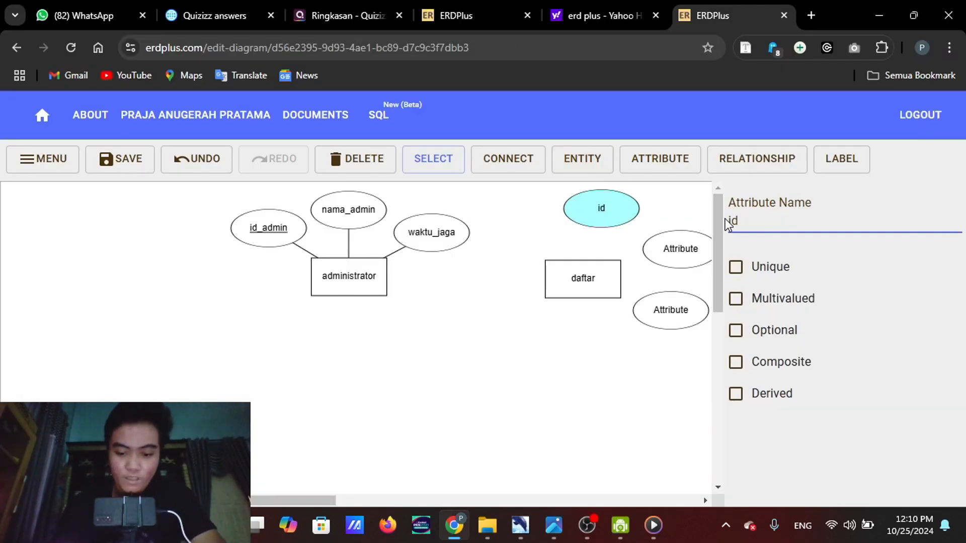
text(_daftar)
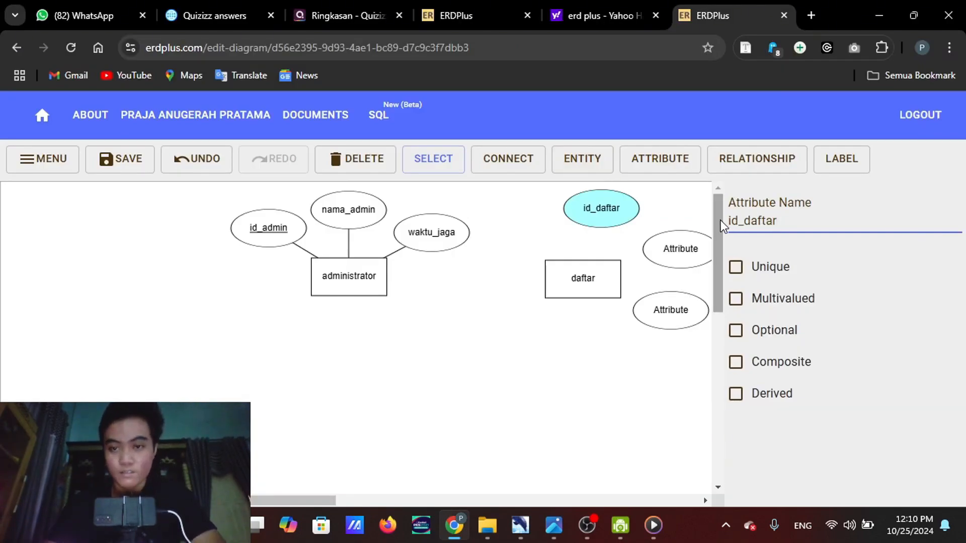
click(605, 351)
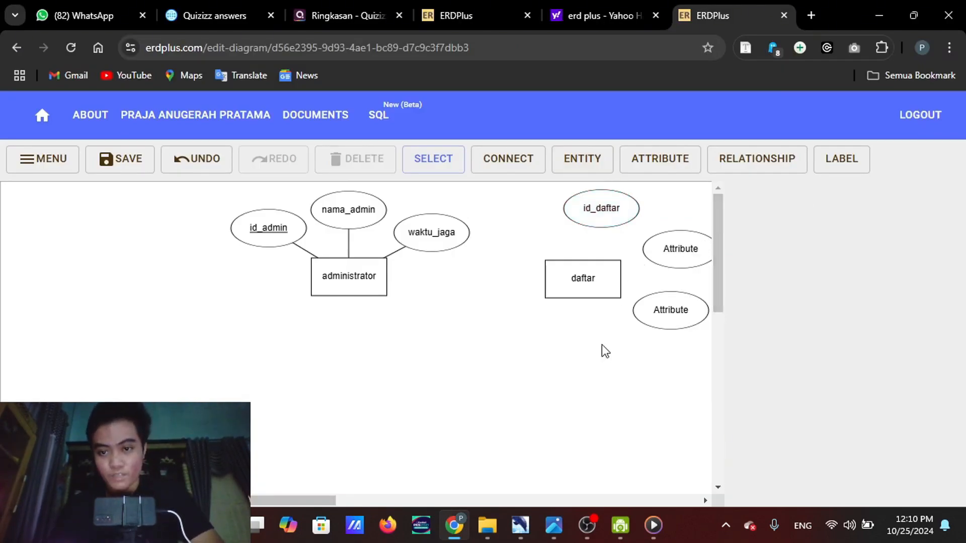
Move the attribute to the upper right of daftar fully into view and start its new name with id
drag(698, 245, 685, 247)
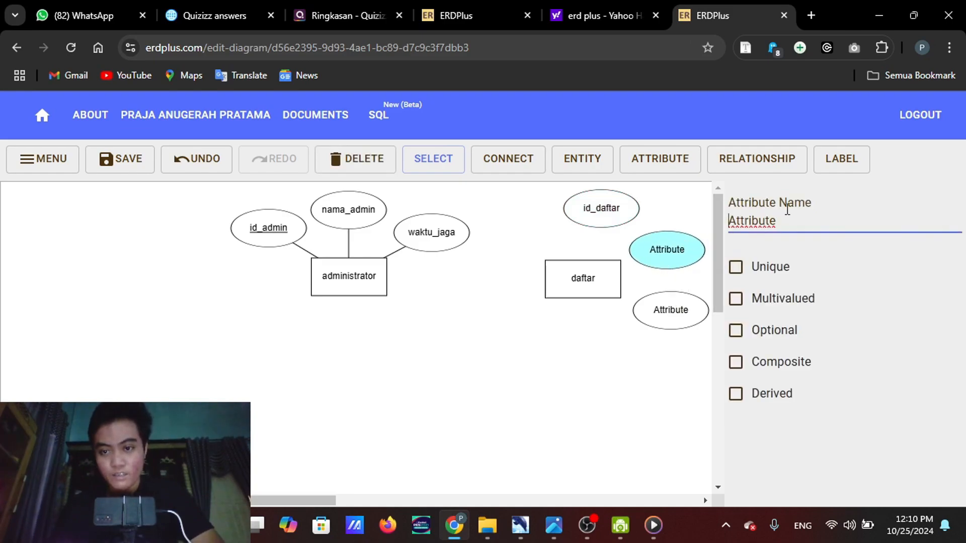
double_click(793, 228)
text(id)
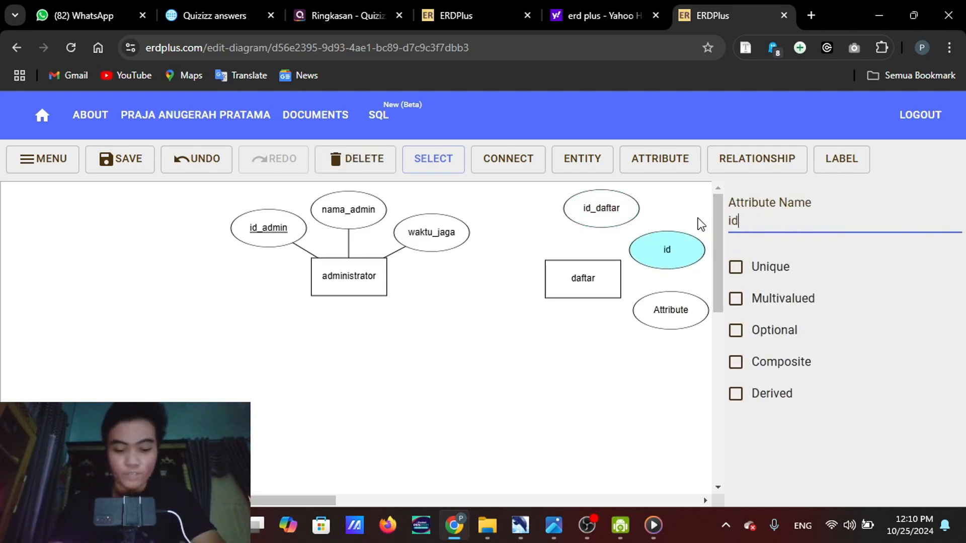
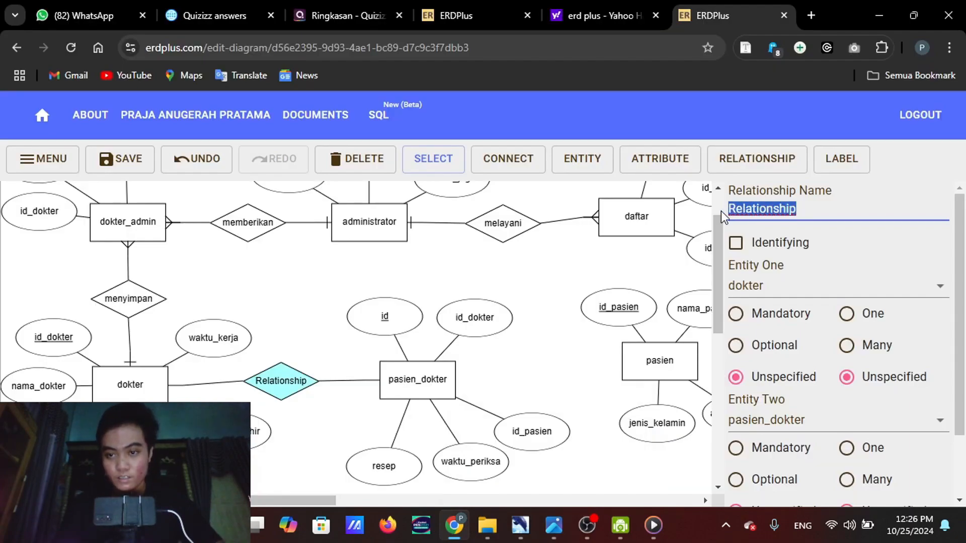
Name the relationship between dokter and pasien_dokter memeriksa, checking it against the reference diagram
text(memeriksa)
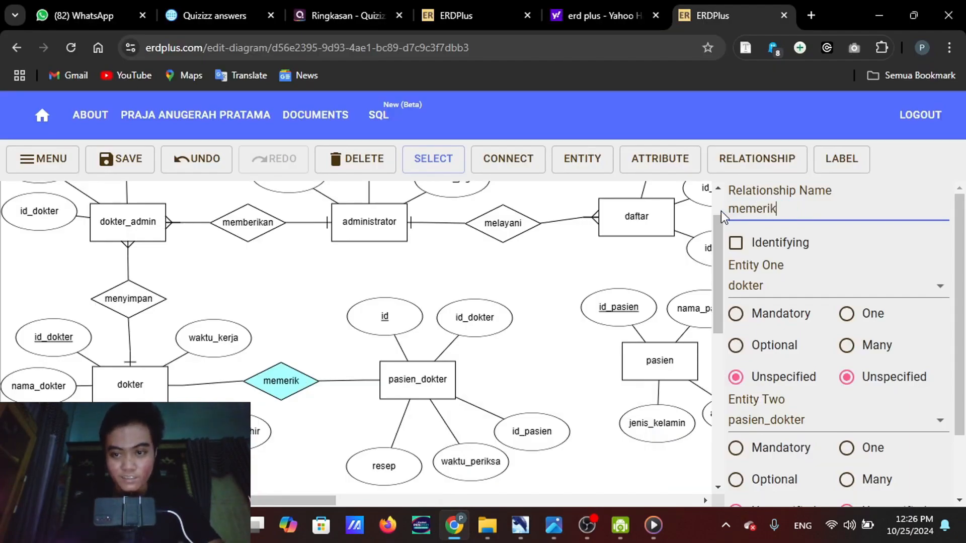
mouse_move(554, 525)
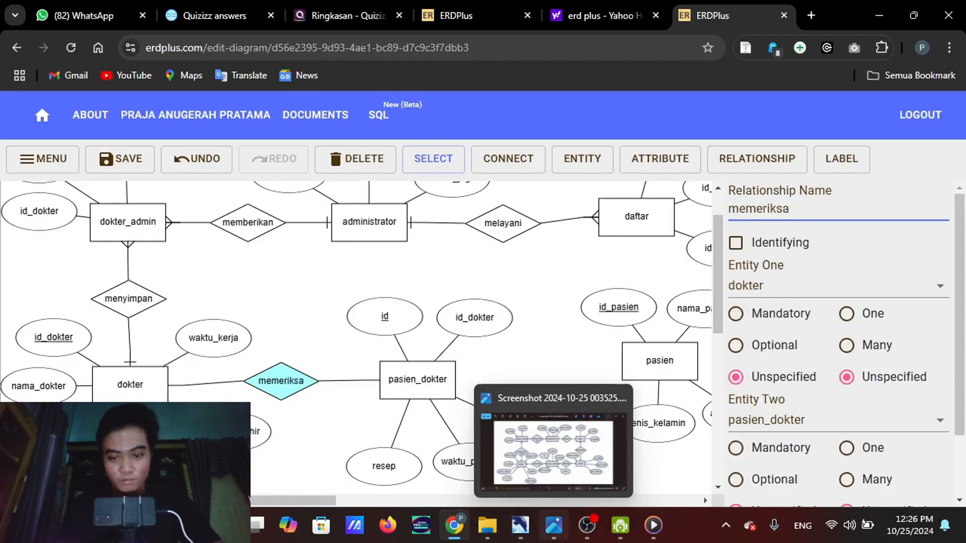
click(522, 435)
key(alt+Tab)
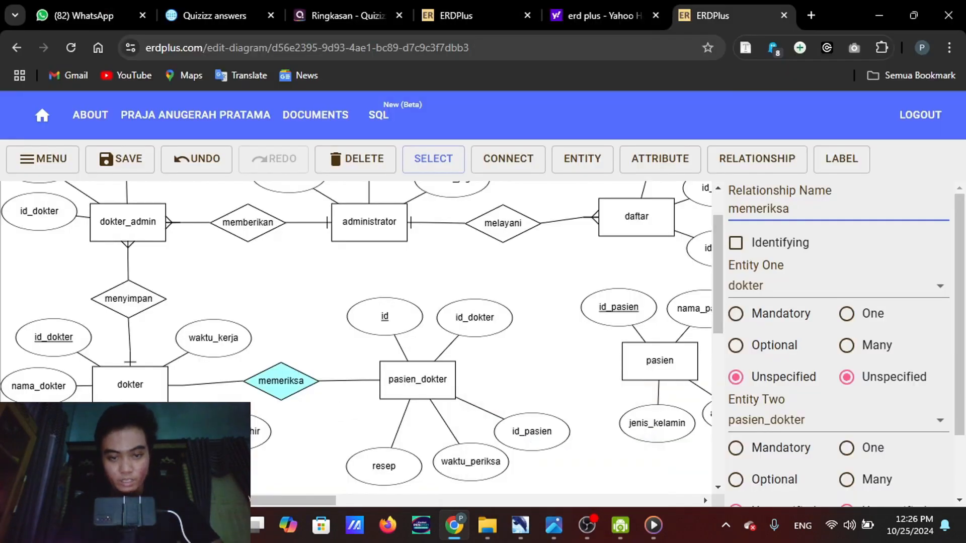
Set the memeriksa relationship to Many for dokter and One for pasien_dokter, and nudge pasien_dokter and memeriksa into line with dokter
click(144, 391)
click(292, 383)
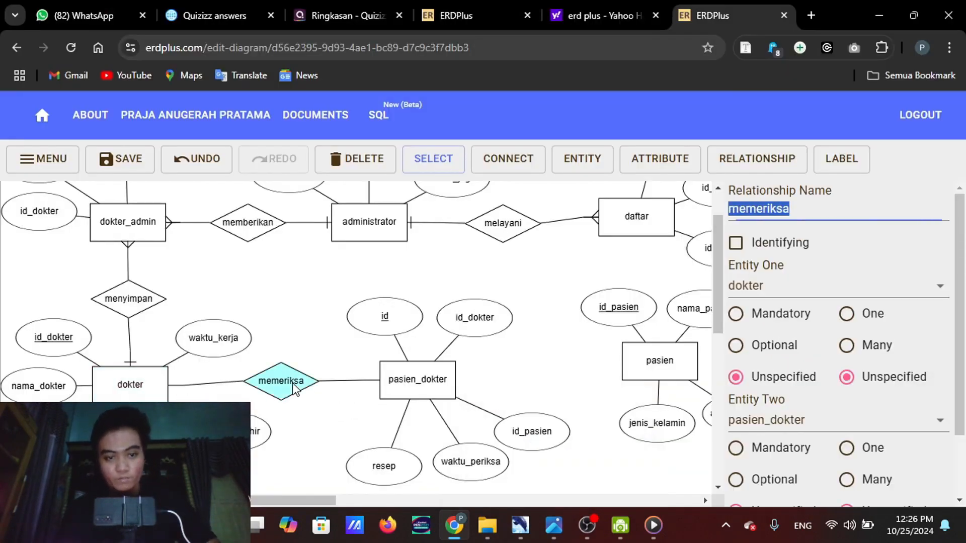
click(850, 346)
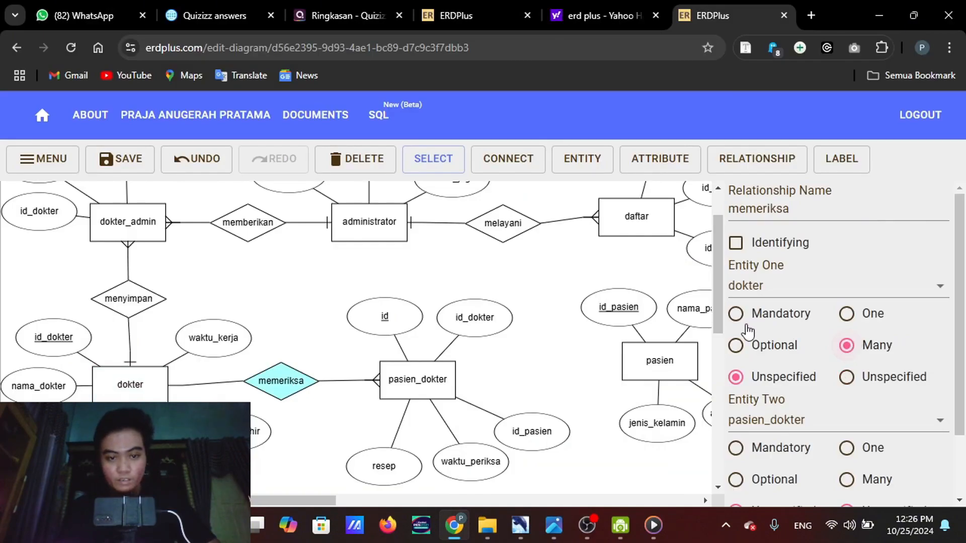
click(872, 451)
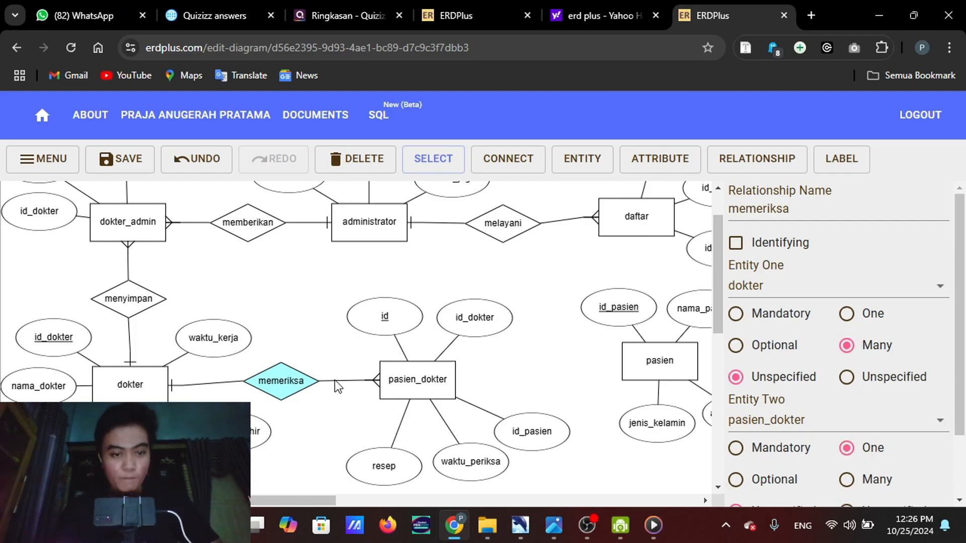
drag(406, 379, 406, 382)
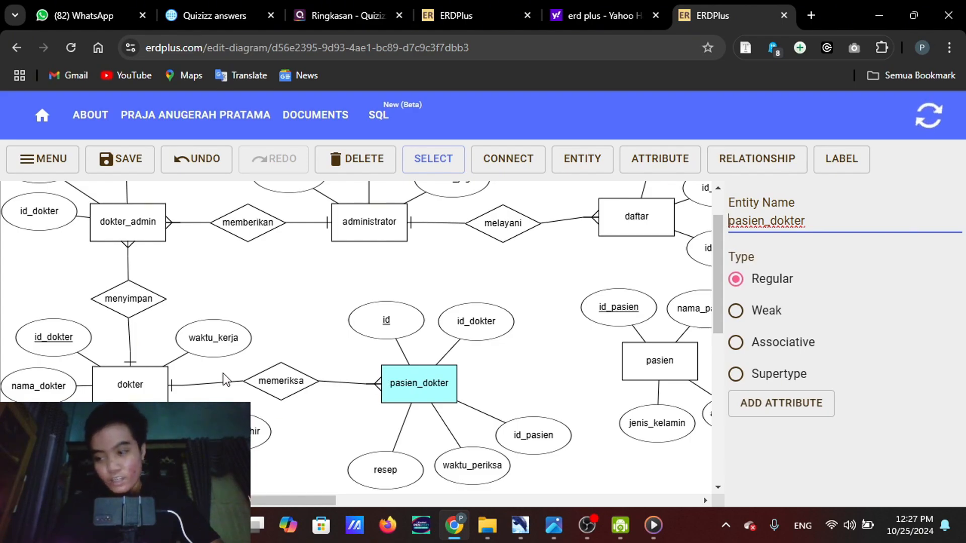
drag(262, 395, 269, 398)
Connect pasien_dokter to pasien with a new relationship, following the reference diagram, and align the diamond and the pasien entity
scroll(432, 398, right, 2)
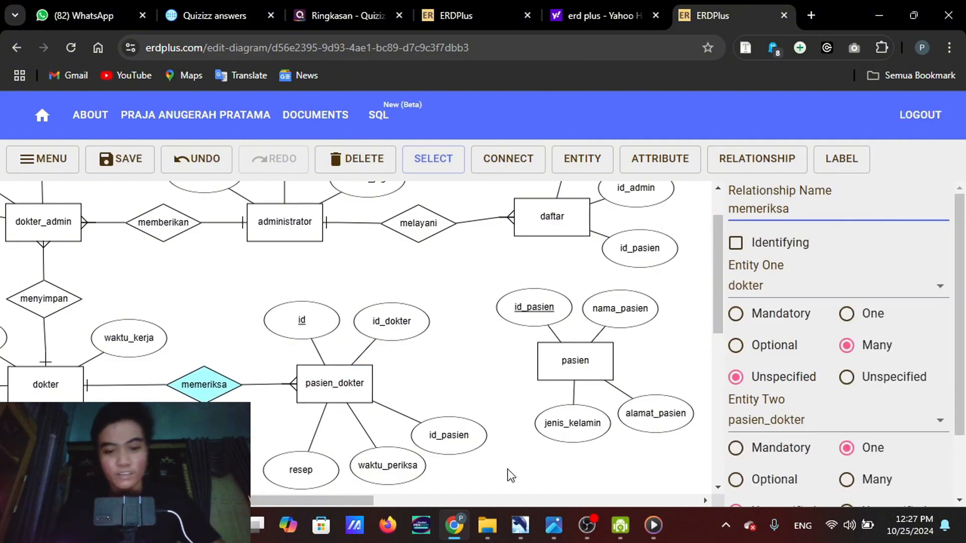
mouse_move(553, 527)
mouse_move(530, 463)
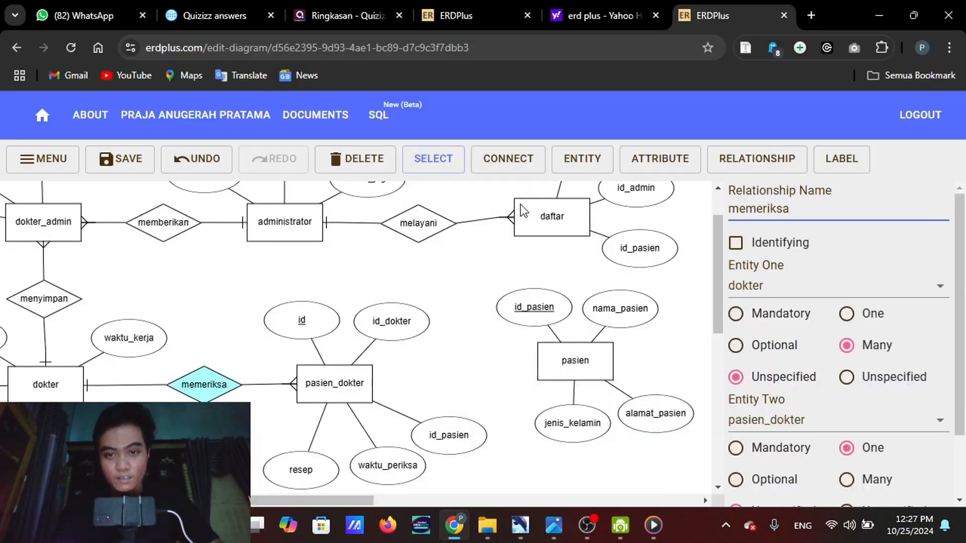
click(517, 157)
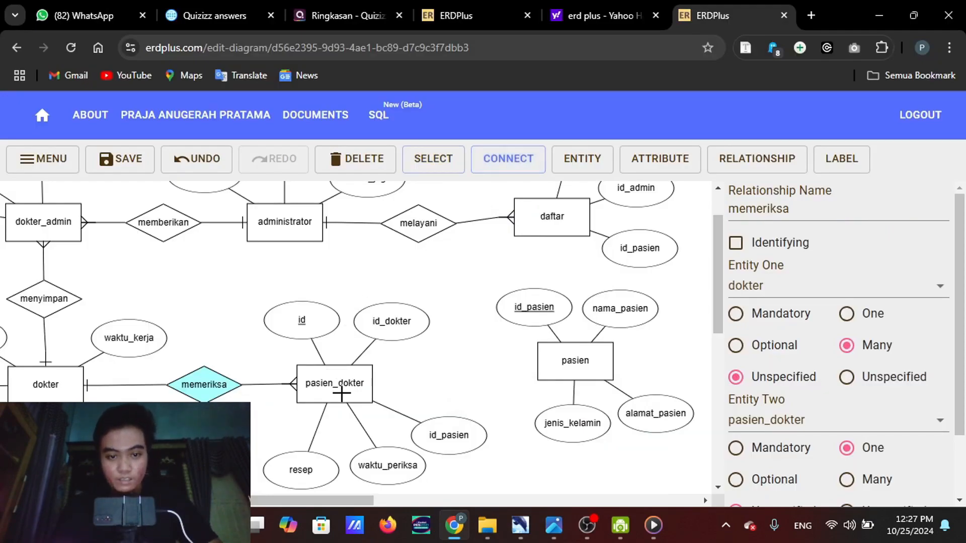
drag(341, 394, 612, 380)
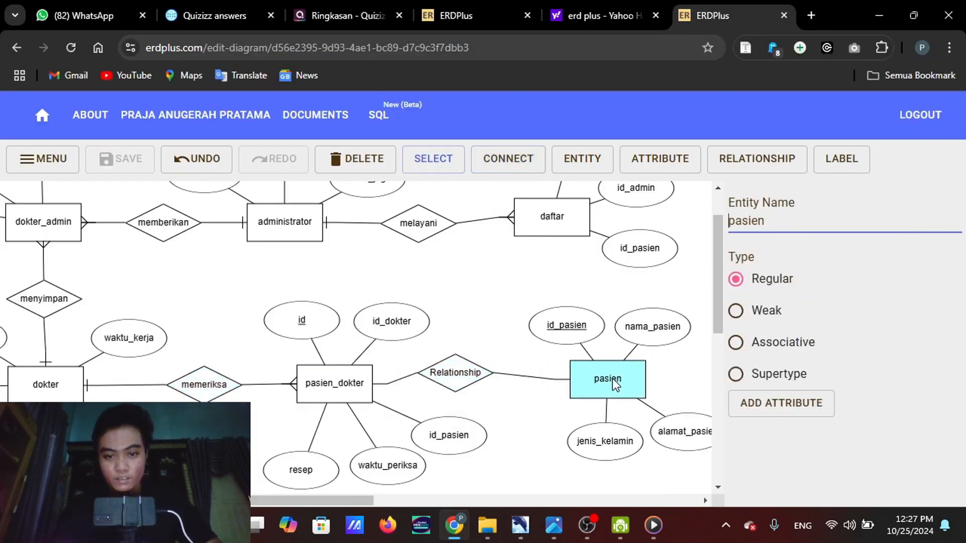
drag(467, 377, 488, 386)
click(592, 382)
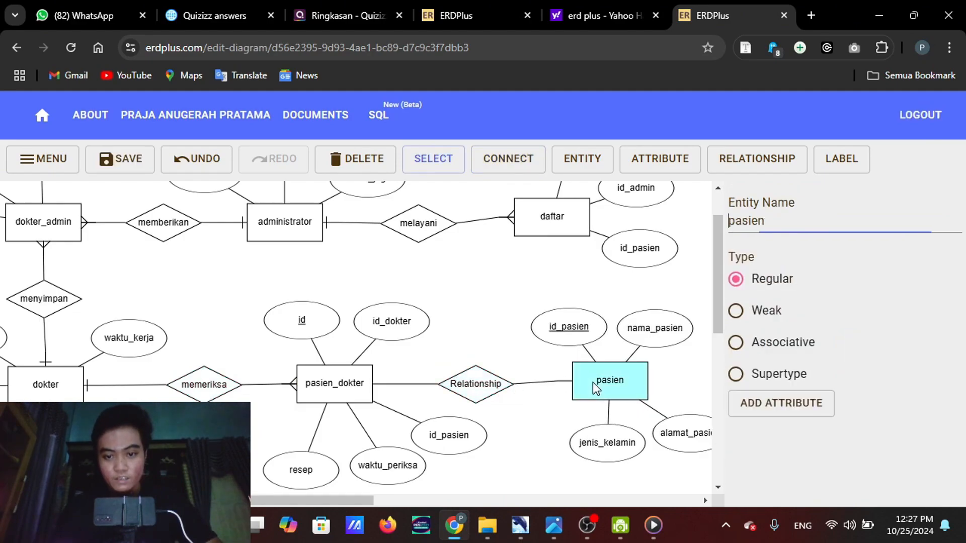
drag(592, 382, 597, 383)
Name the relationship between pasien_dokter and pasien diperiksa, and set pasien_dokter to One and pasien to Many
click(472, 394)
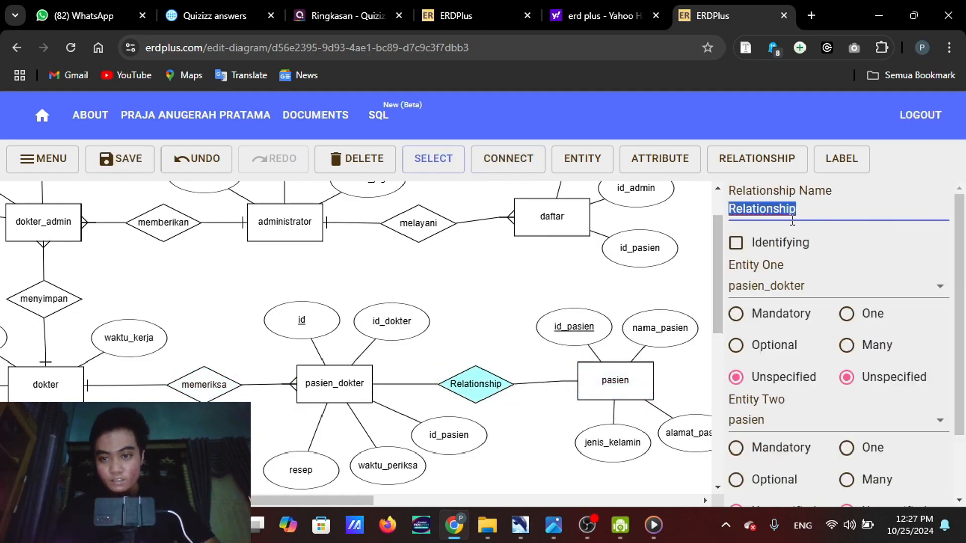
text(di)
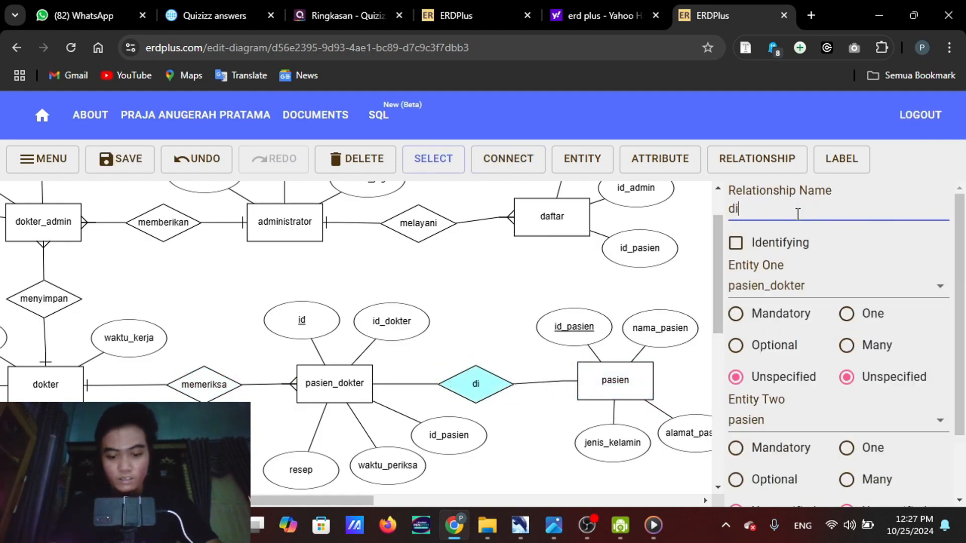
text(periksa)
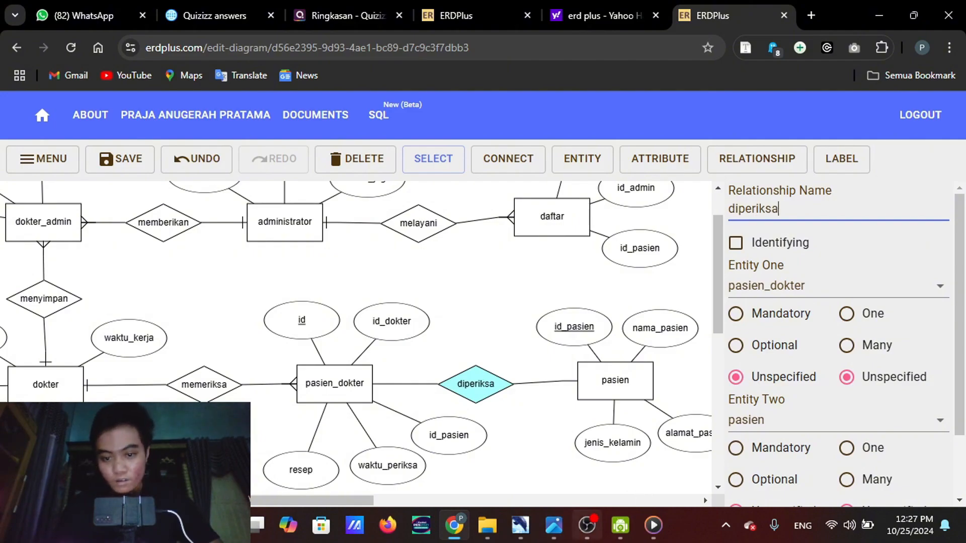
mouse_move(553, 525)
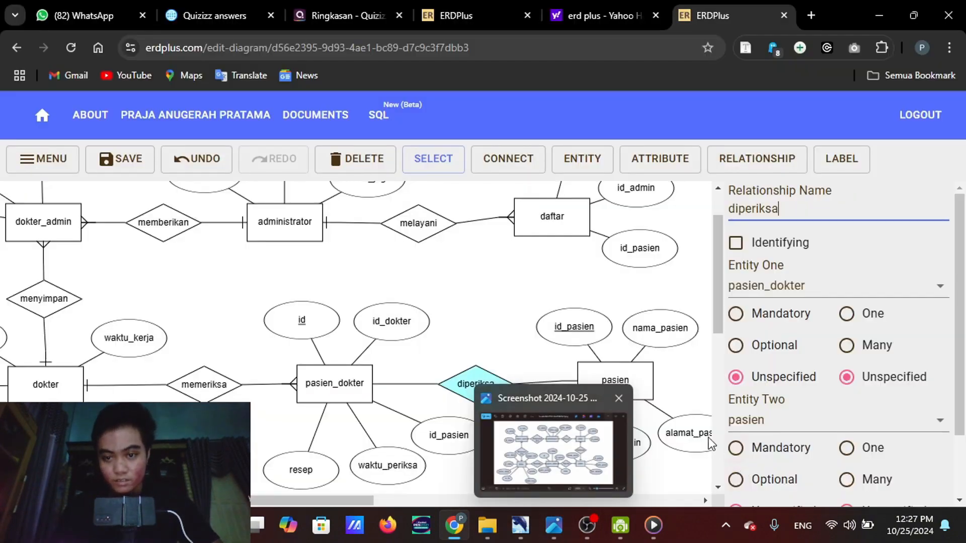
click(846, 480)
click(846, 314)
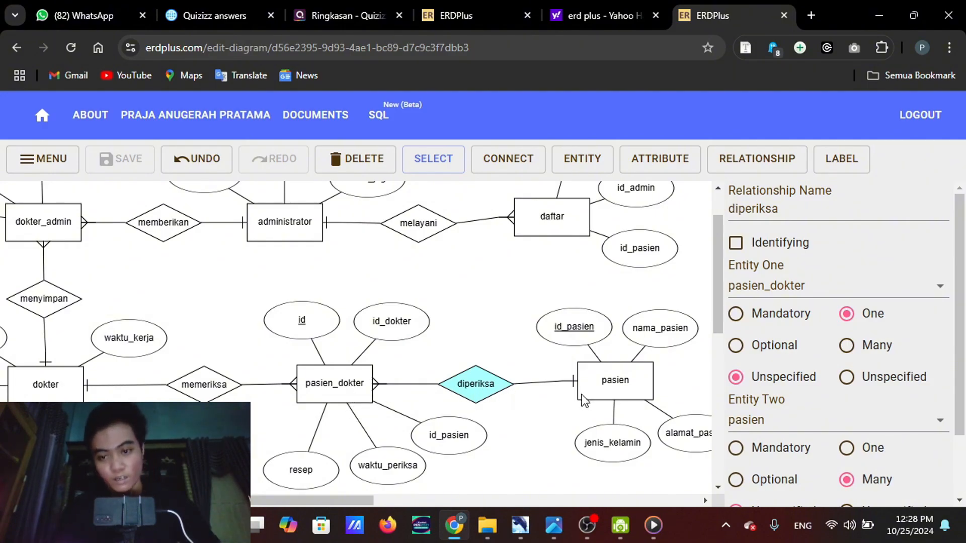
Look over the diagram's entities and relationships, especially the area between daftar and pasien
scroll(490, 409, up, 1)
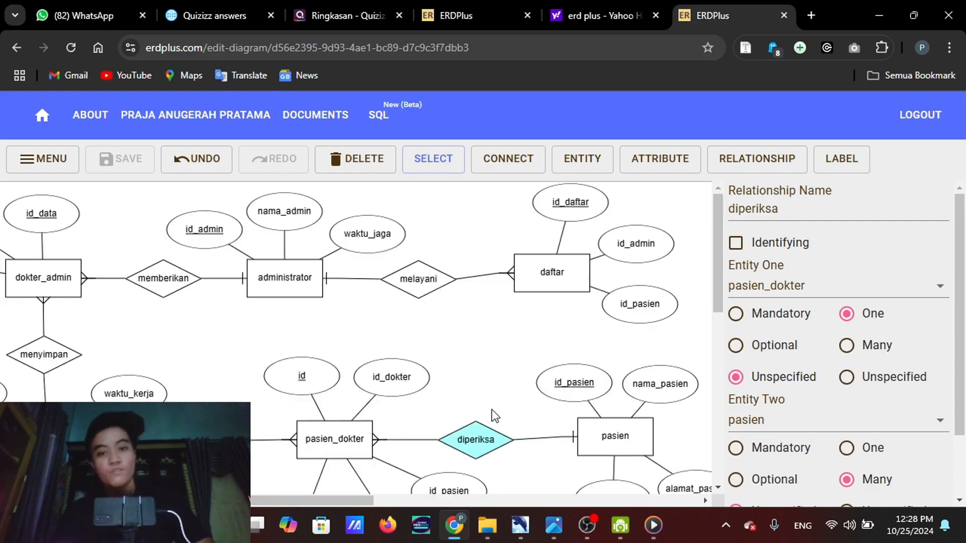
scroll(491, 410, left, 2)
scroll(490, 410, down, 1)
scroll(491, 409, down, 3)
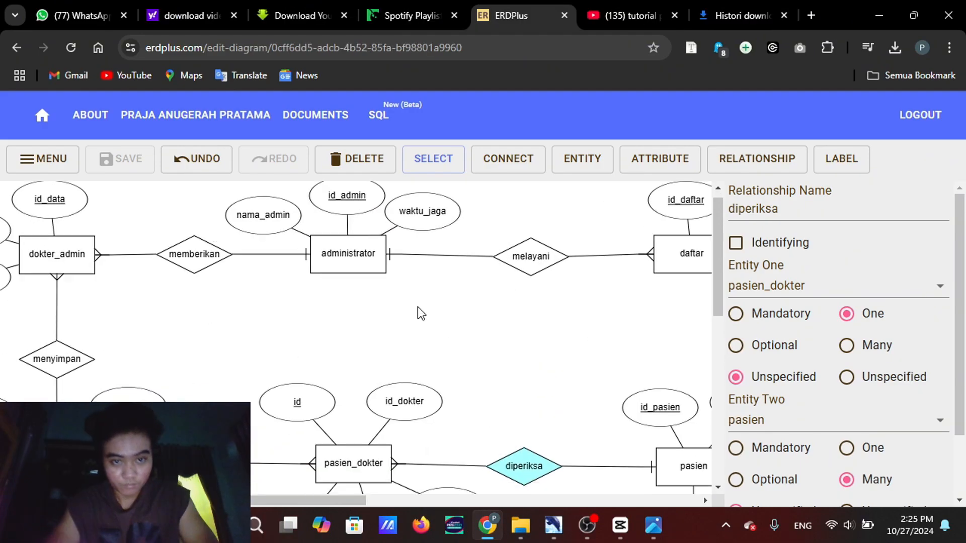
scroll(417, 307, down, 2)
scroll(418, 307, right, 5)
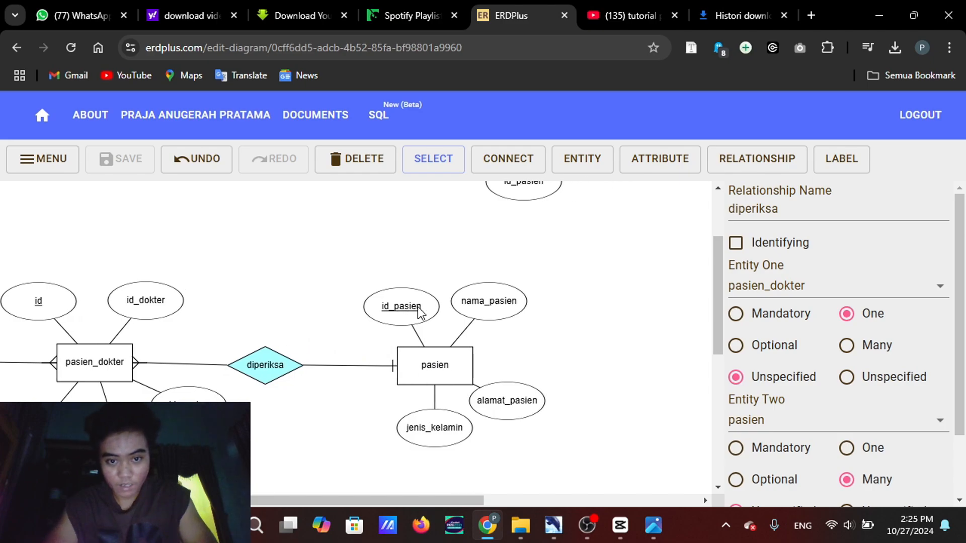
scroll(418, 307, up, 1)
scroll(418, 306, up, 1)
scroll(417, 307, left, 2)
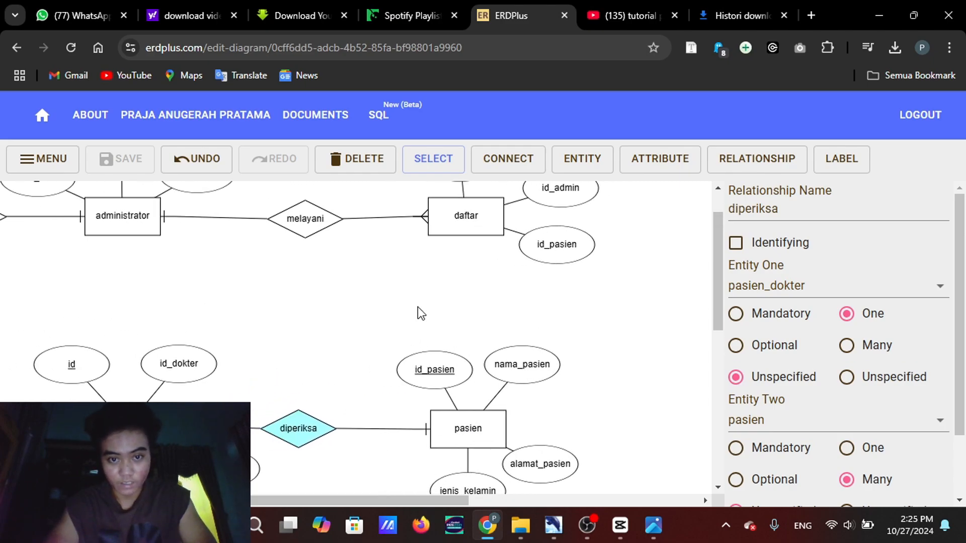
scroll(417, 307, down, 2)
scroll(418, 307, left, 1)
scroll(417, 307, up, 2)
scroll(418, 306, right, 1)
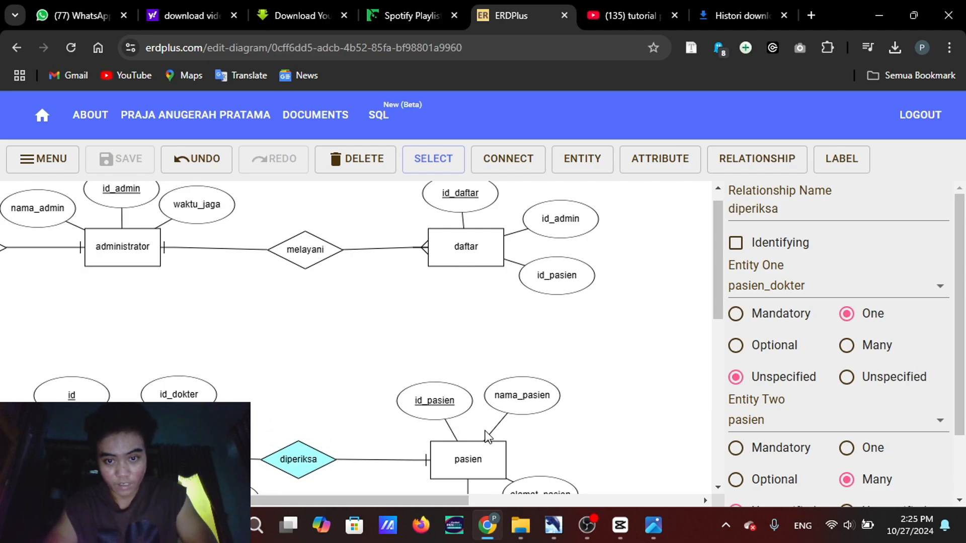
Connect daftar to pasien with a new relationship, following the reference diagram, and move the id_pasien and nama_pasien attributes away from its line
mouse_move(652, 526)
mouse_move(646, 473)
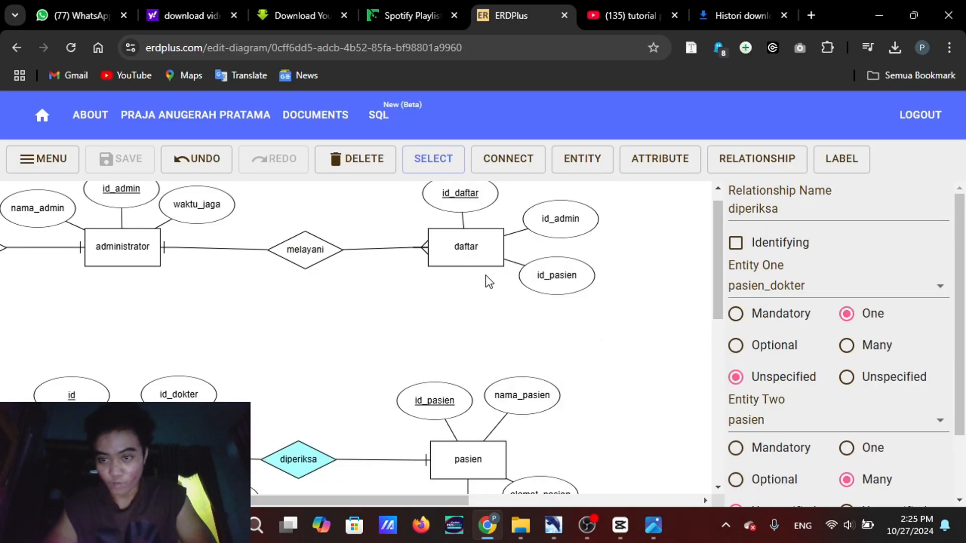
click(513, 168)
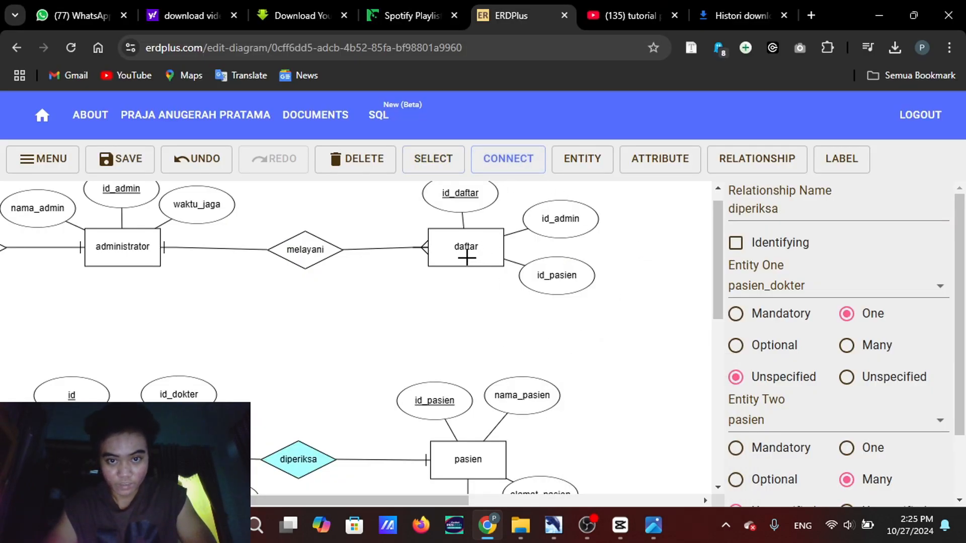
drag(467, 258, 464, 452)
drag(435, 406, 409, 406)
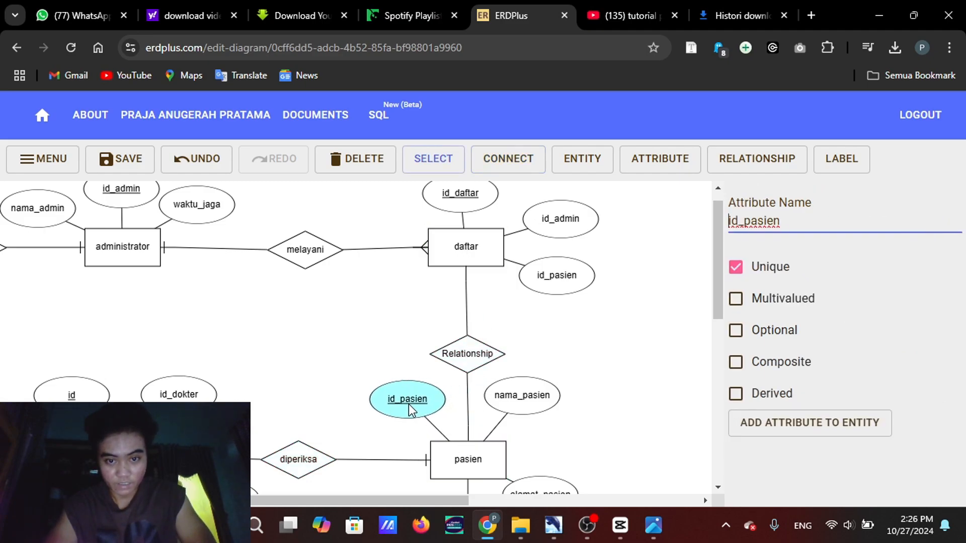
drag(521, 391, 526, 391)
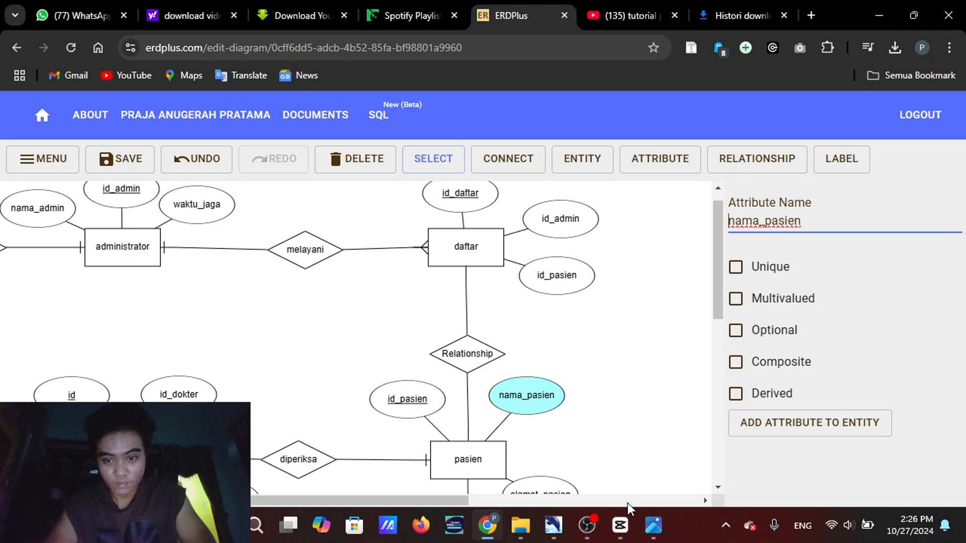
Name the relationship between daftar and pasien melakukan and nudge its diamond slightly upward
mouse_move(553, 526)
drag(468, 347, 466, 338)
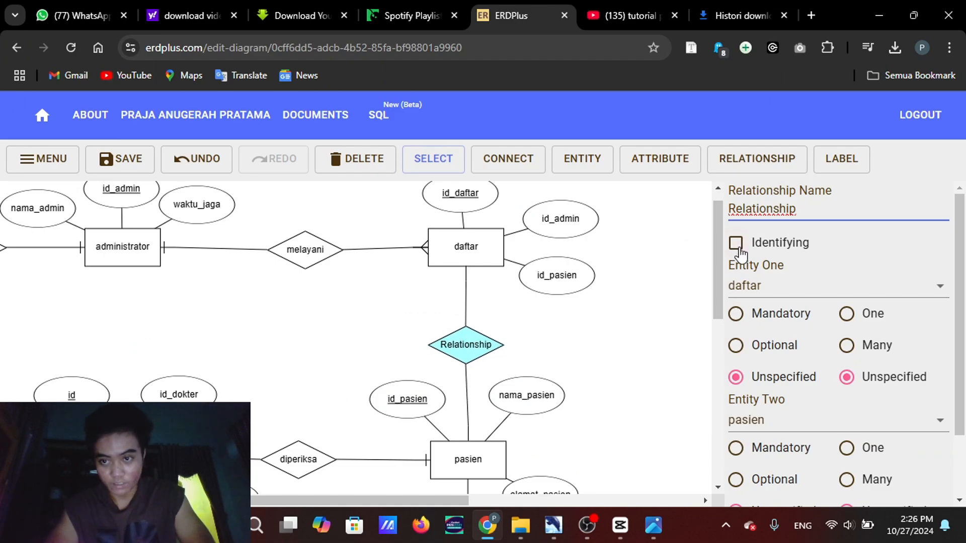
drag(814, 209, 711, 215)
text(me)
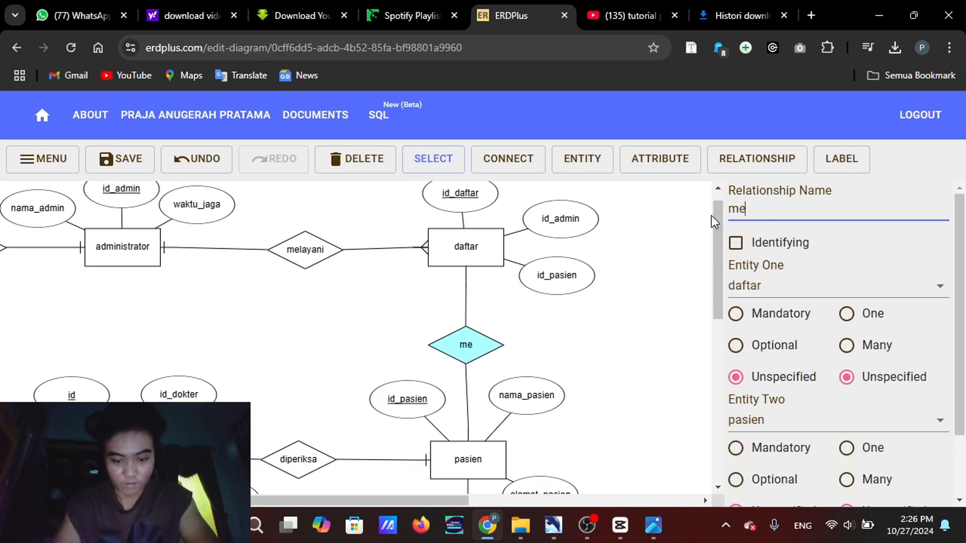
text(lakukan)
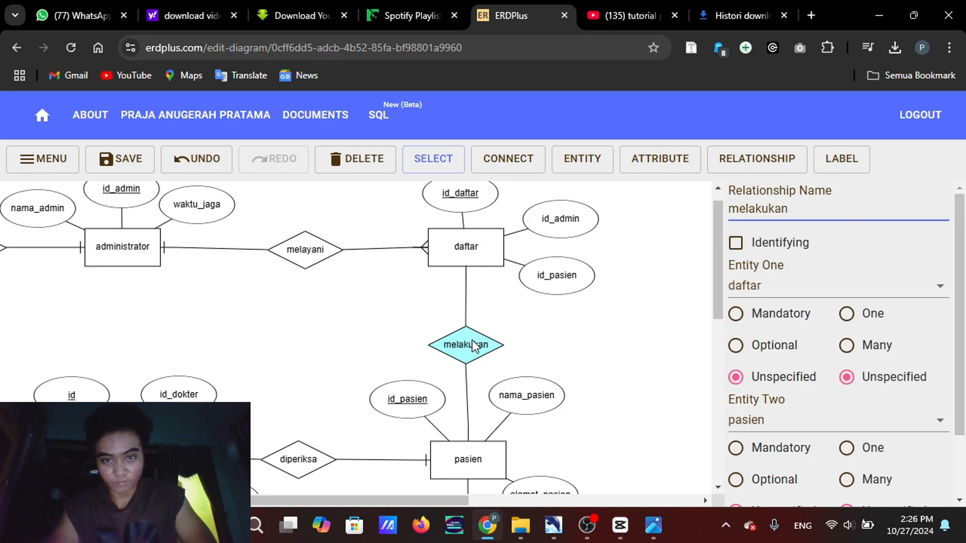
drag(473, 344, 469, 331)
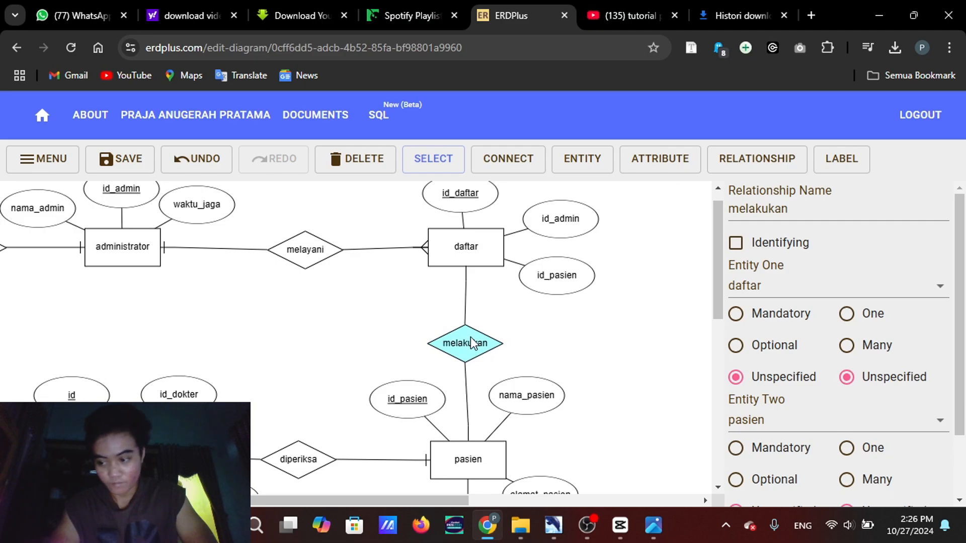
Set the melakukan relationship's cardinality to One for daftar and Many for pasien
click(846, 481)
scroll(850, 483, down, 2)
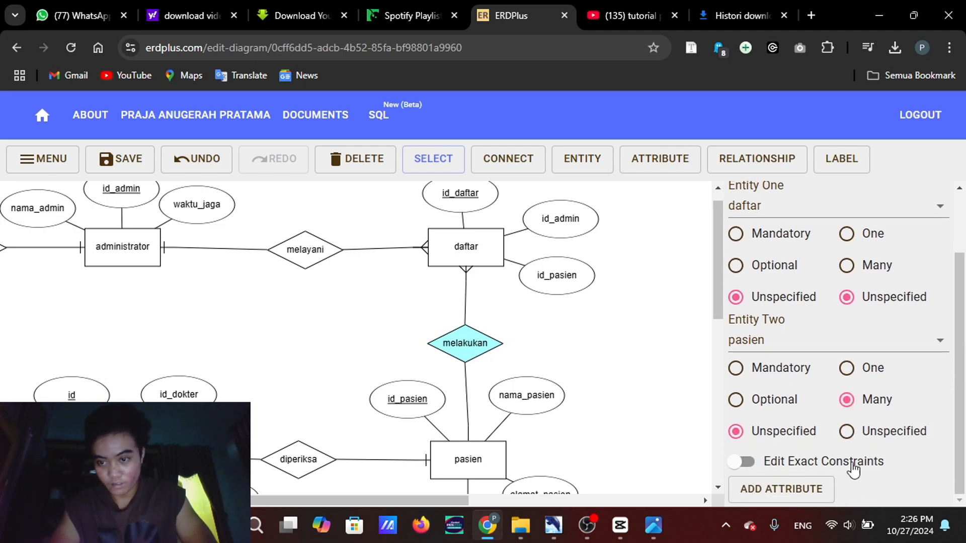
click(847, 235)
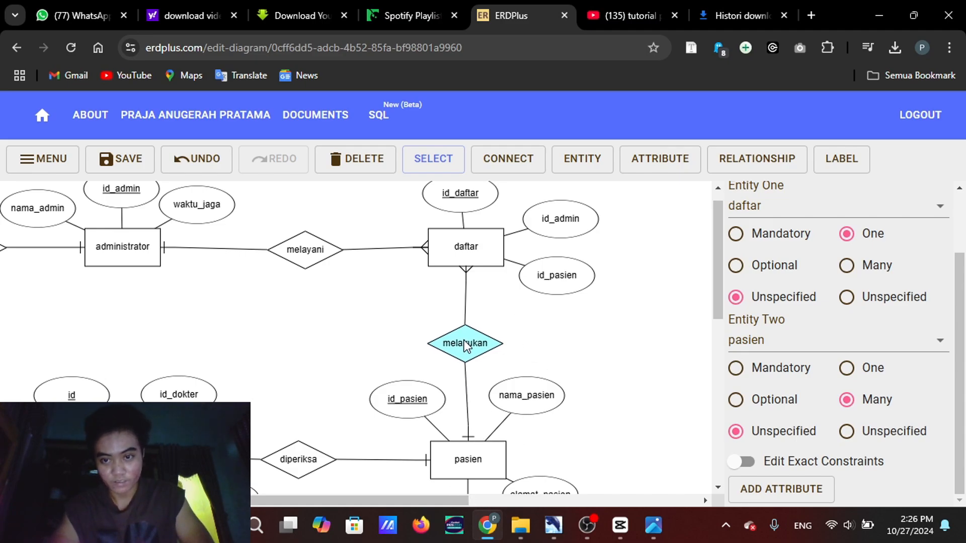
mouse_move(587, 525)
click(602, 463)
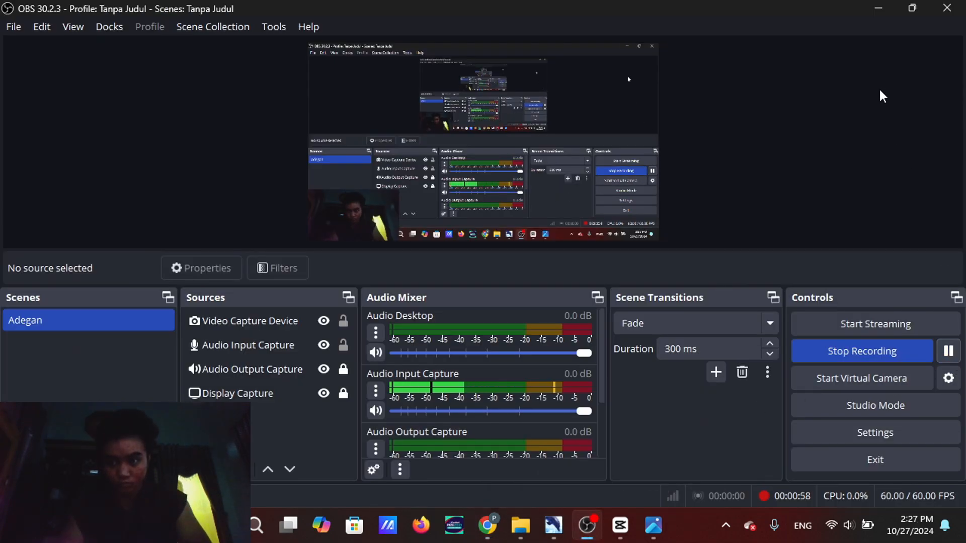
click(878, 7)
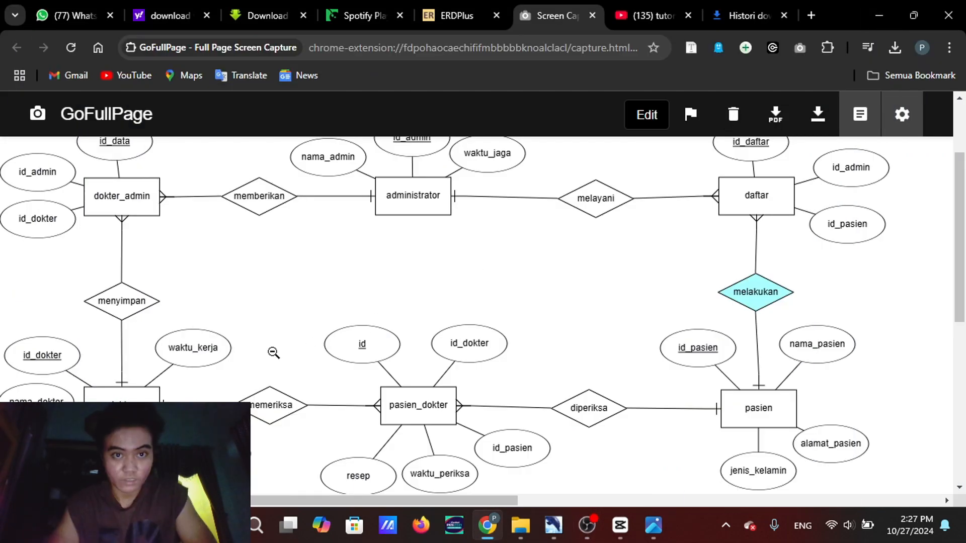
Review the captured ER diagram's entities, attributes and relationships in GoFullPage, checking it against the uts erd model in DBDesigner 4
scroll(395, 329, up, 2)
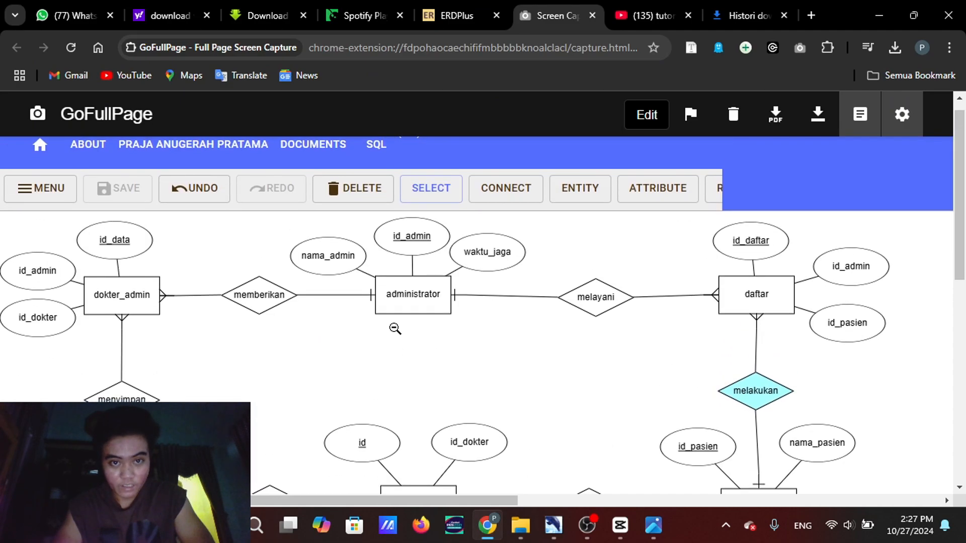
scroll(394, 328, down, 2)
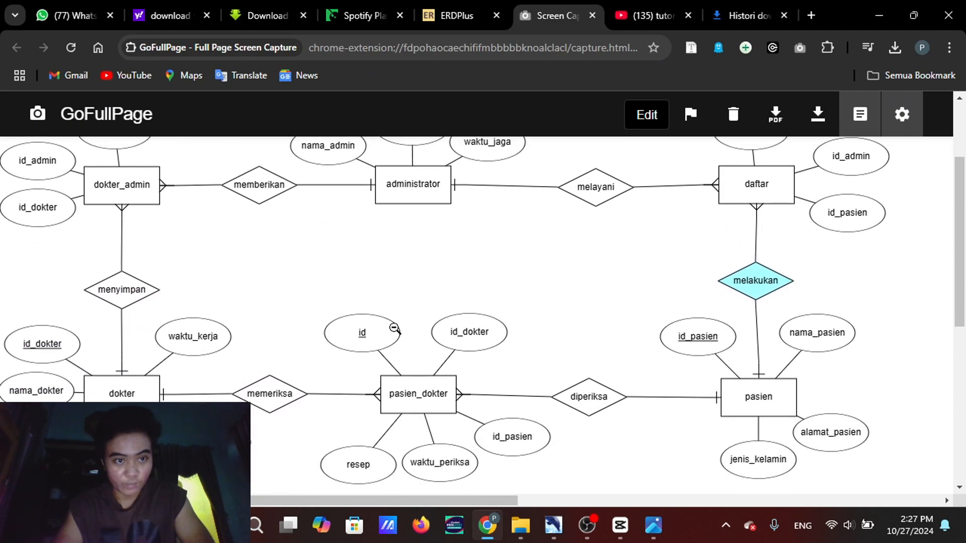
scroll(395, 328, up, 2)
scroll(395, 328, down, 1)
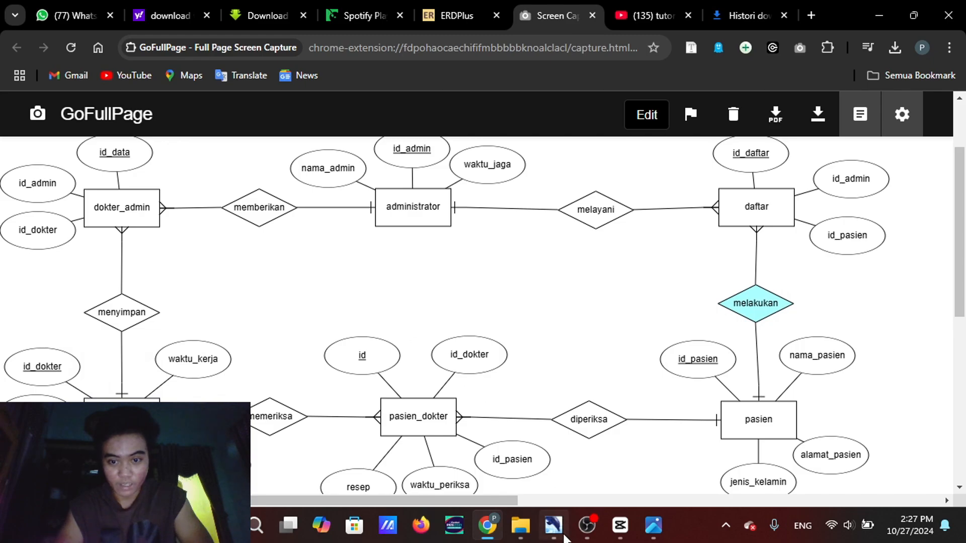
mouse_move(559, 533)
click(566, 466)
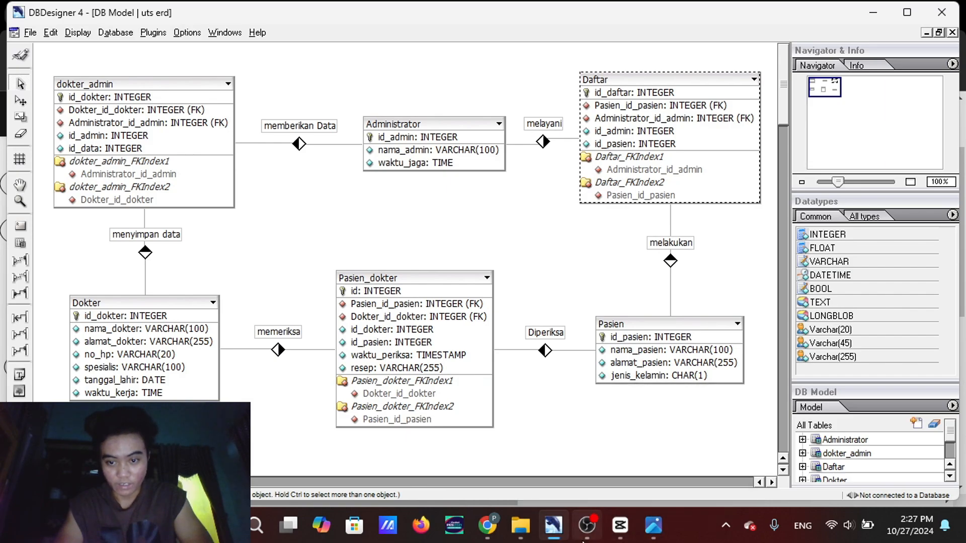
mouse_move(486, 526)
click(463, 434)
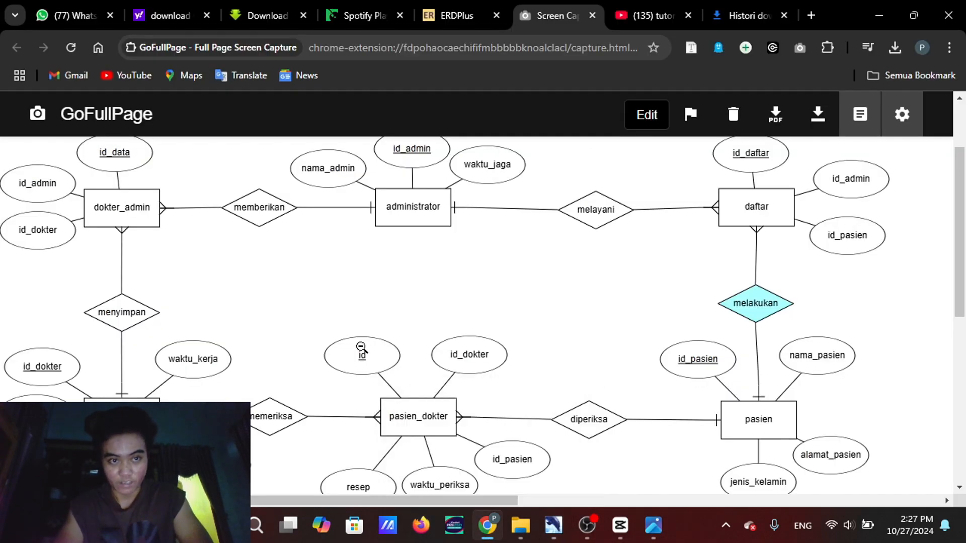
scroll(361, 348, up, 1)
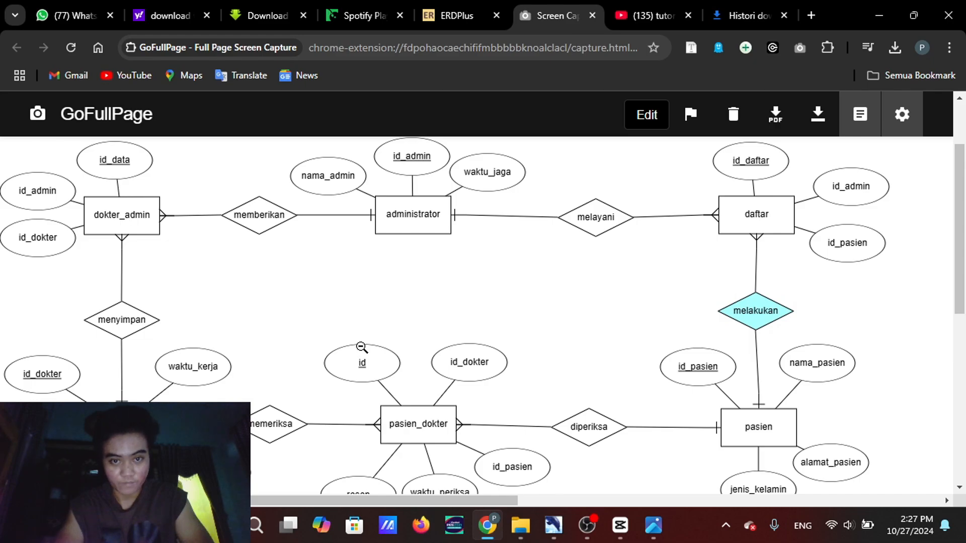
scroll(361, 347, down, 1)
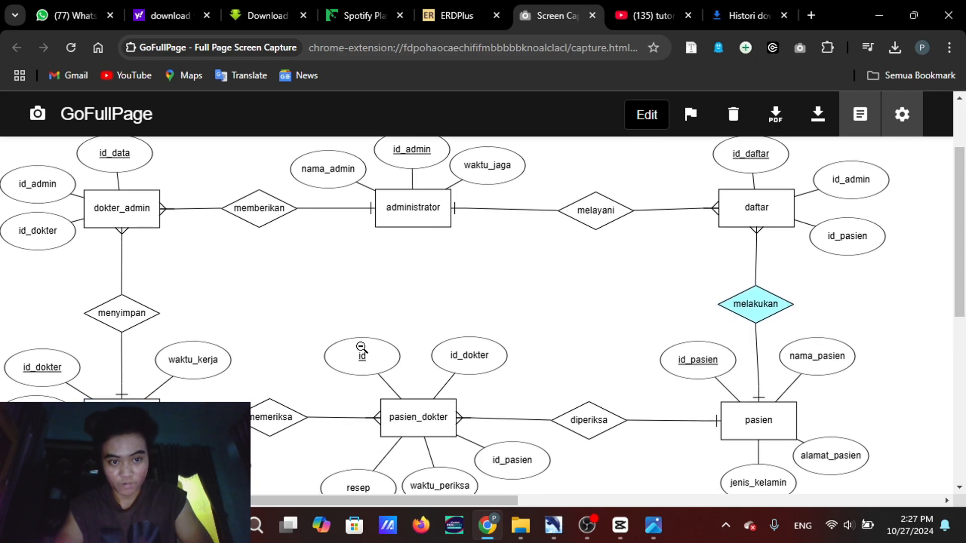
scroll(361, 347, down, 2)
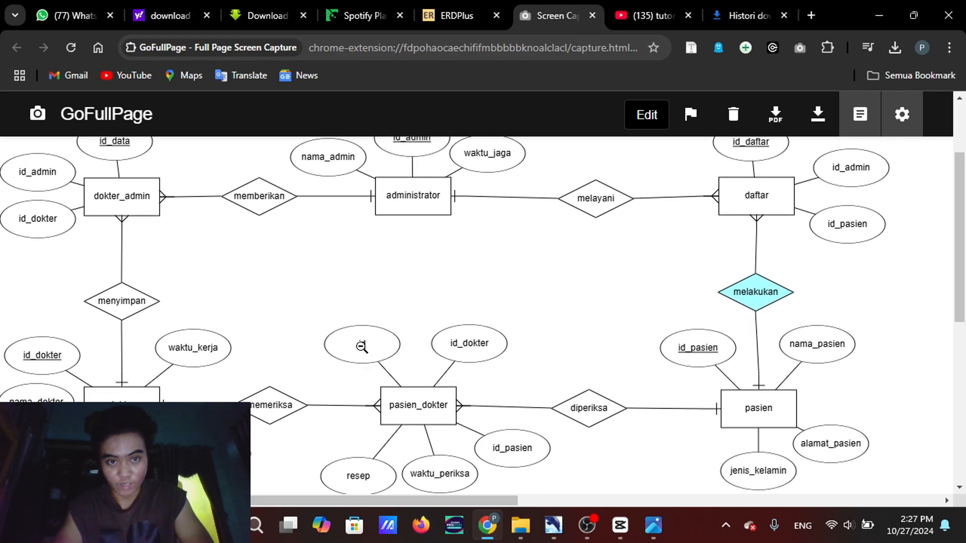
scroll(362, 347, up, 1)
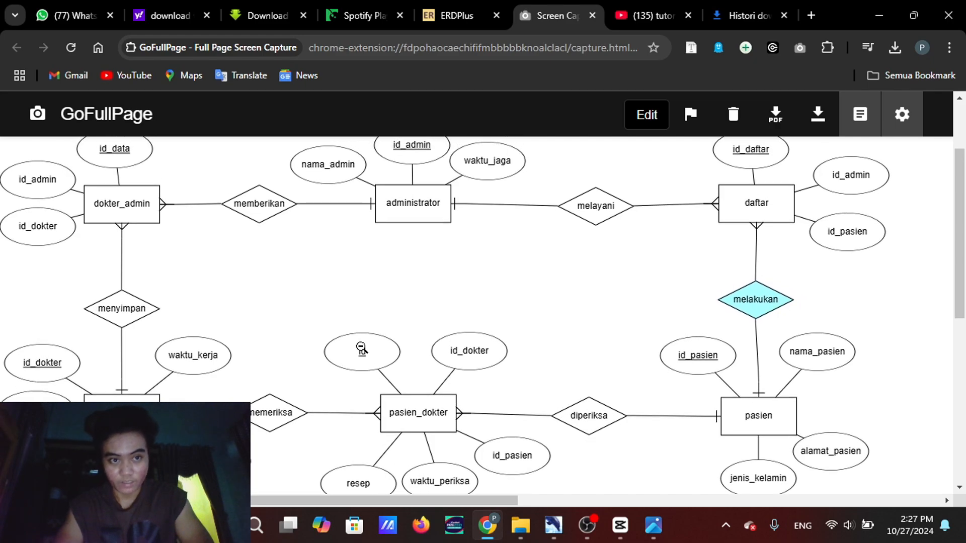